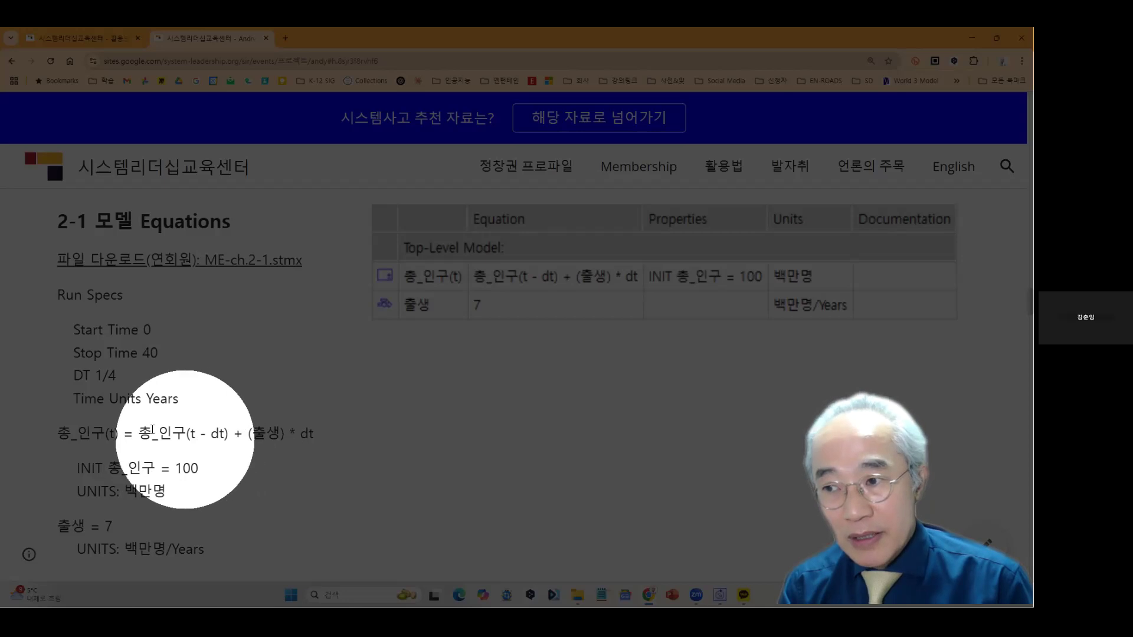
Examine the 2-1 model's run specs, stock and flow equations, units, diagram and population graph on the web page.
key("Escape")
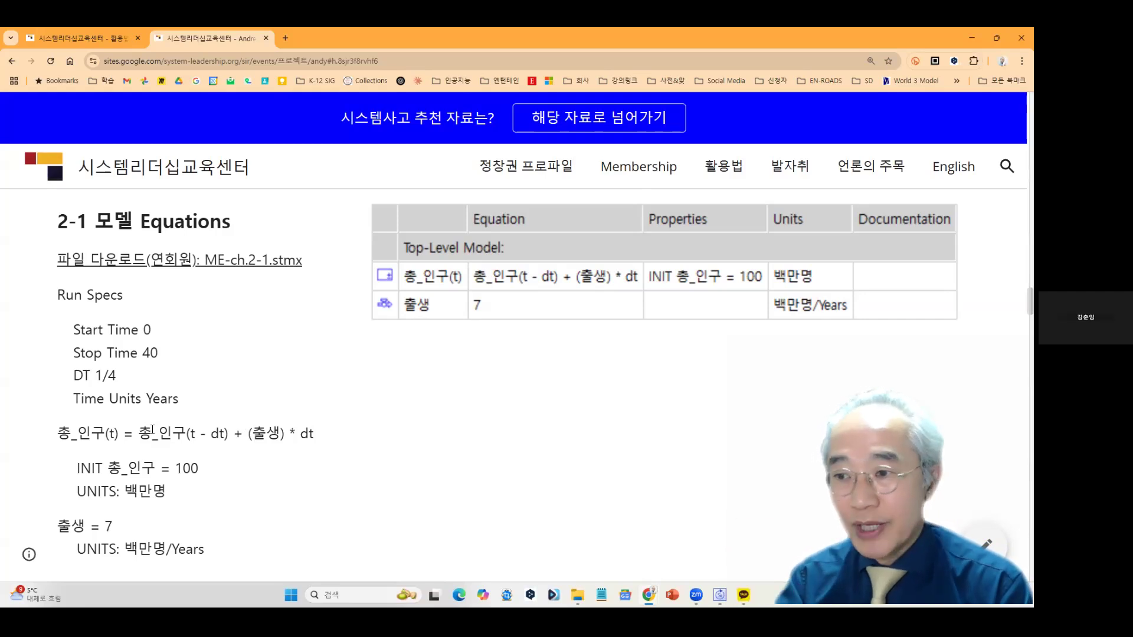
scroll(331, 455, "down", 1)
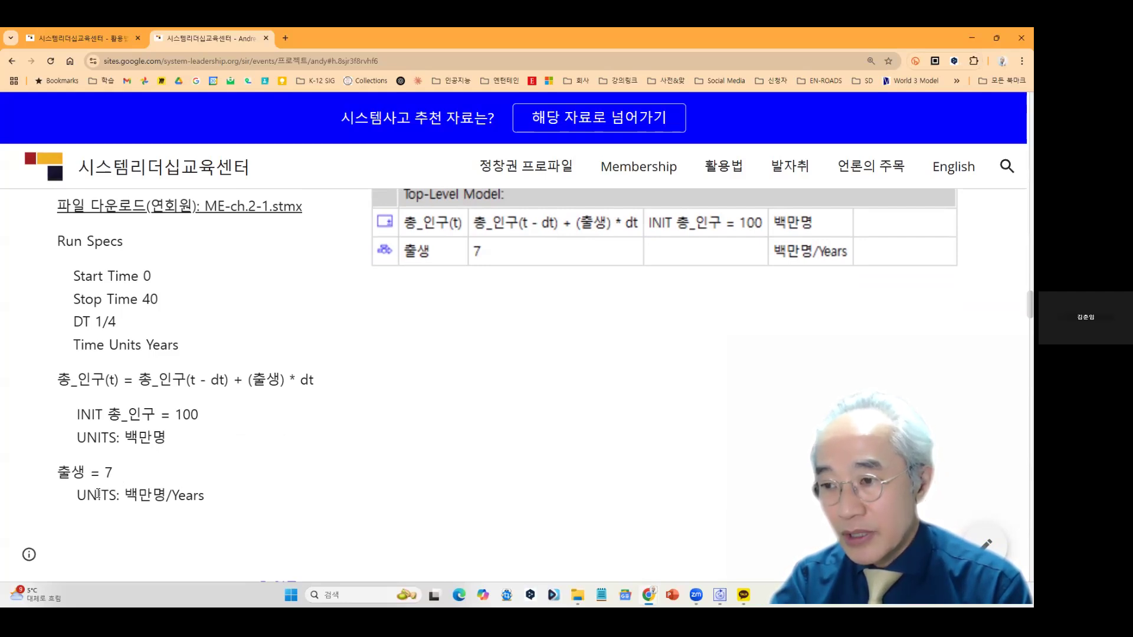
left_click_drag(171, 498, 223, 501)
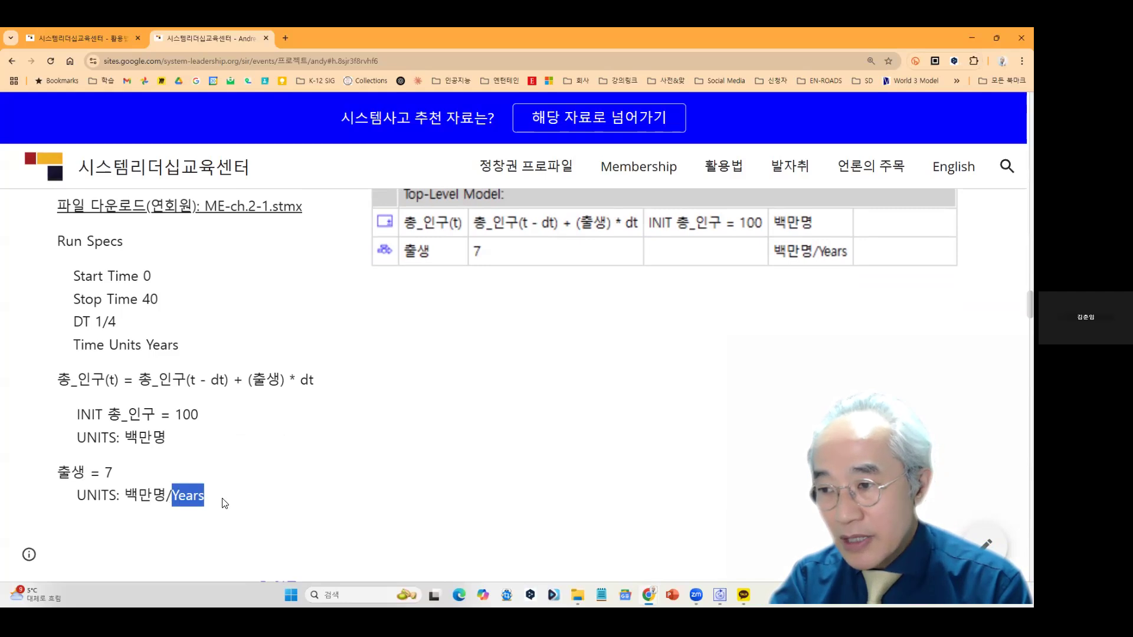
left_click(96, 474)
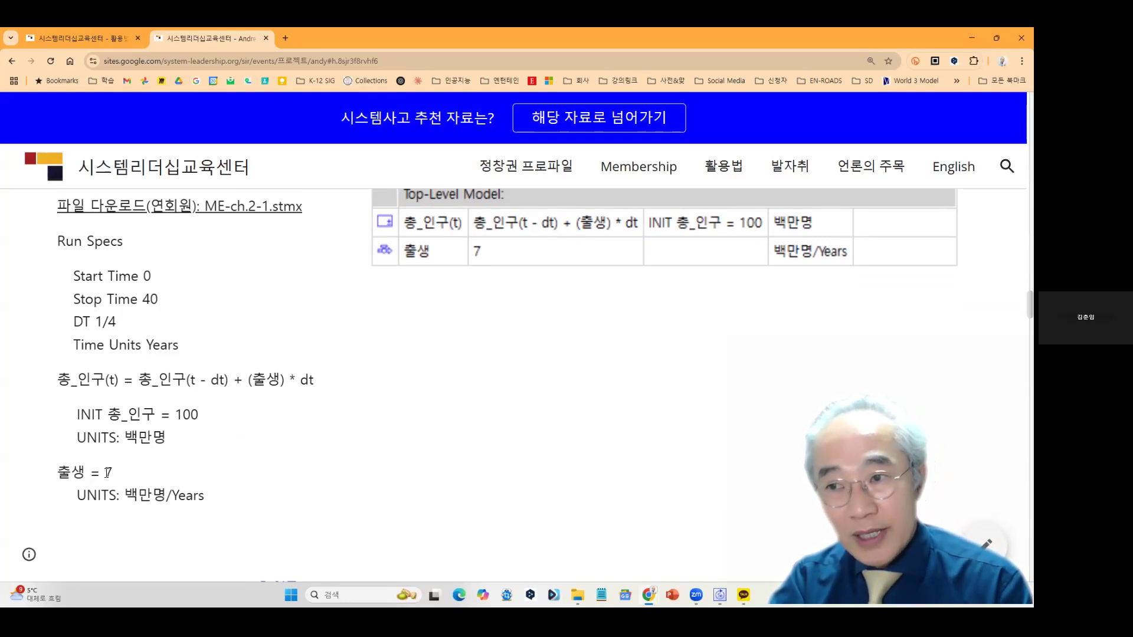
left_click_drag(77, 322, 140, 327)
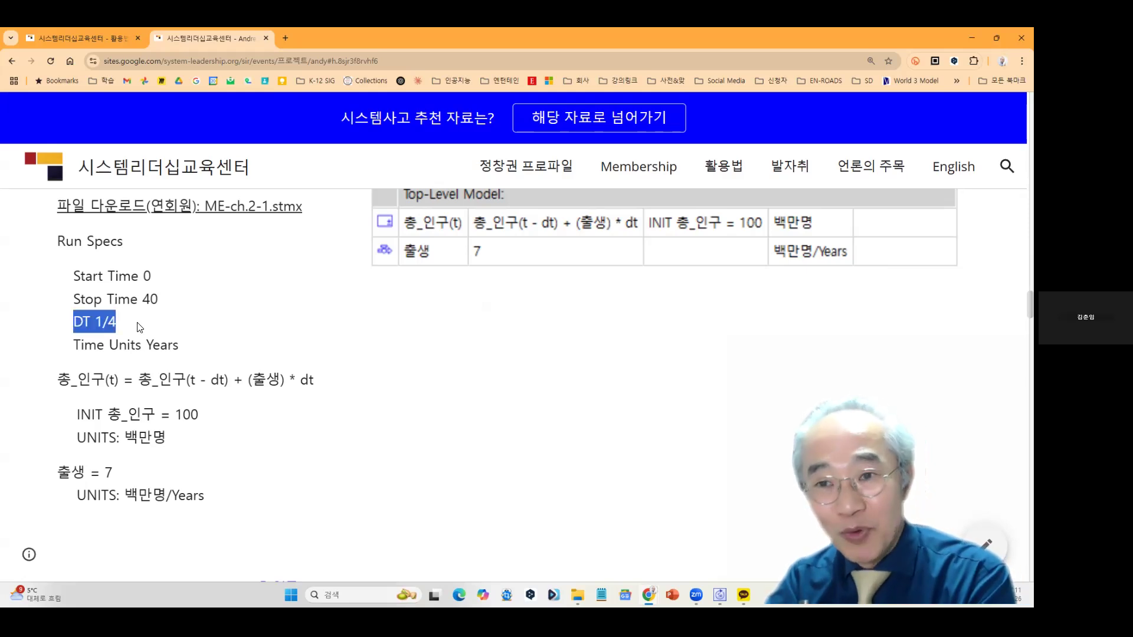
left_click(245, 471)
scroll(248, 470, "down", 3)
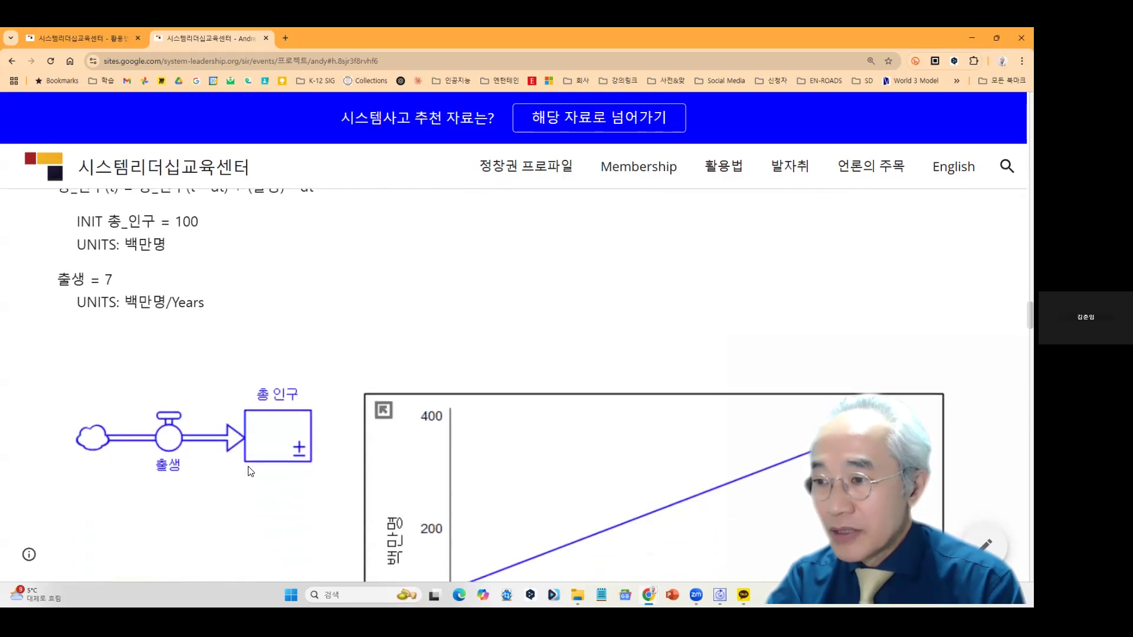
scroll(250, 470, "down", 2)
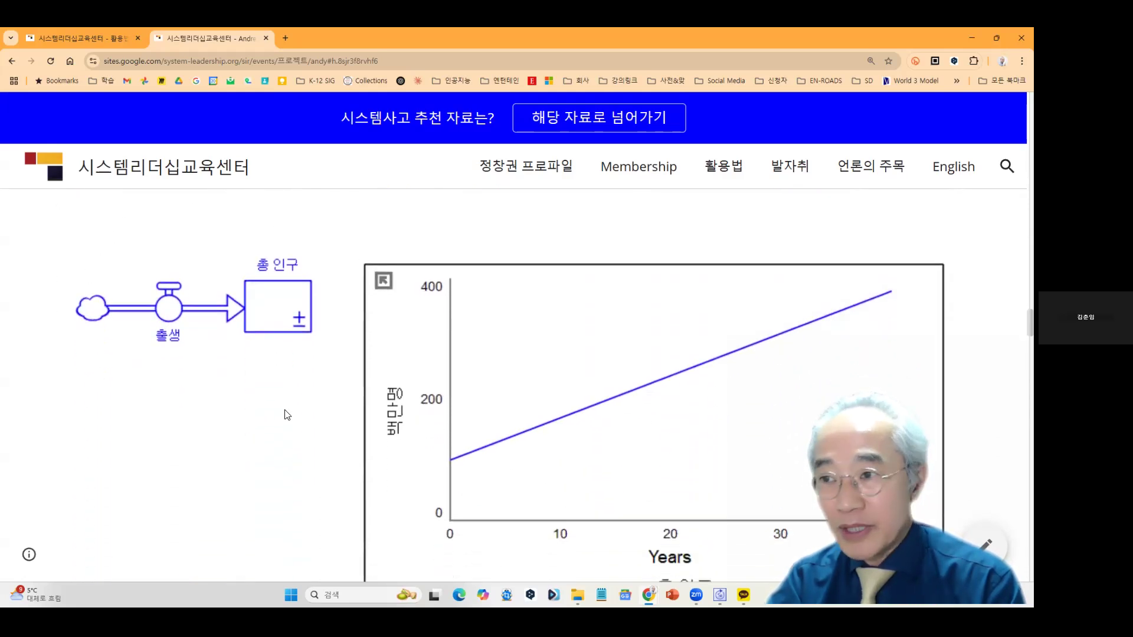
scroll(278, 417, "up", 4)
scroll(275, 413, "down", 3)
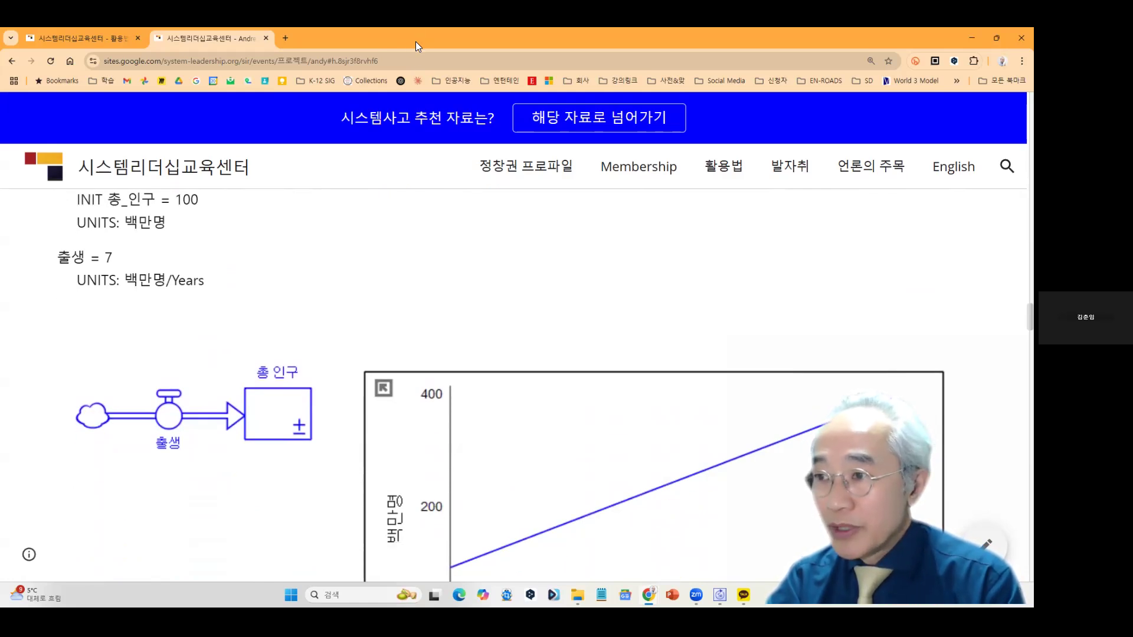
Switch to Stella Architect and place a stock named 총인구 on the empty model canvas.
key("alt+Tab")
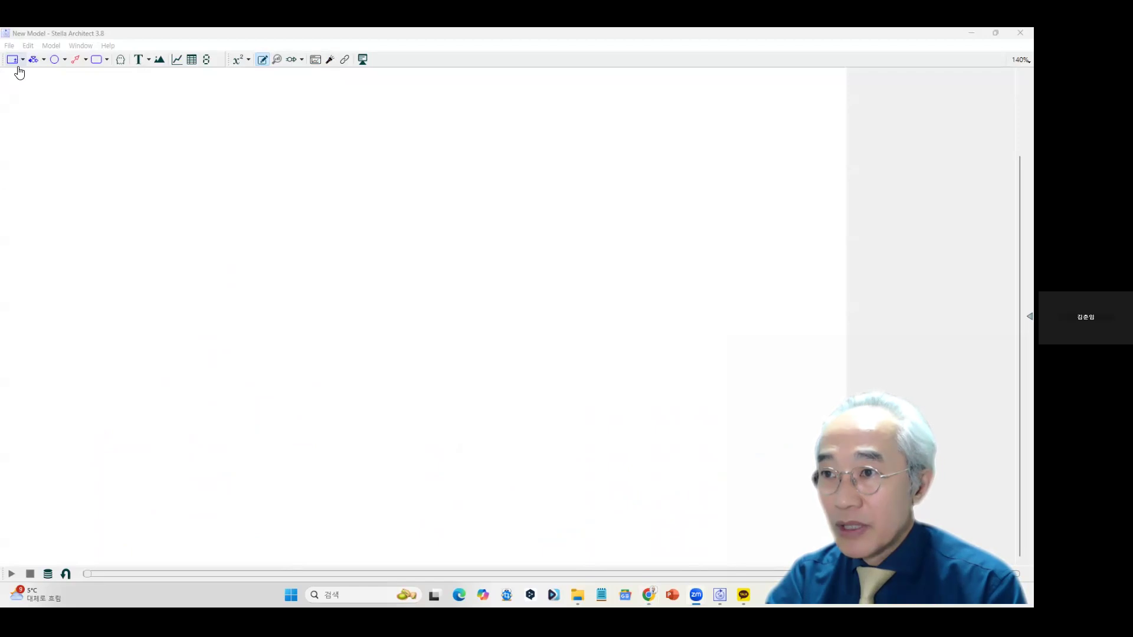
key("ctrl")
key("ctrl")
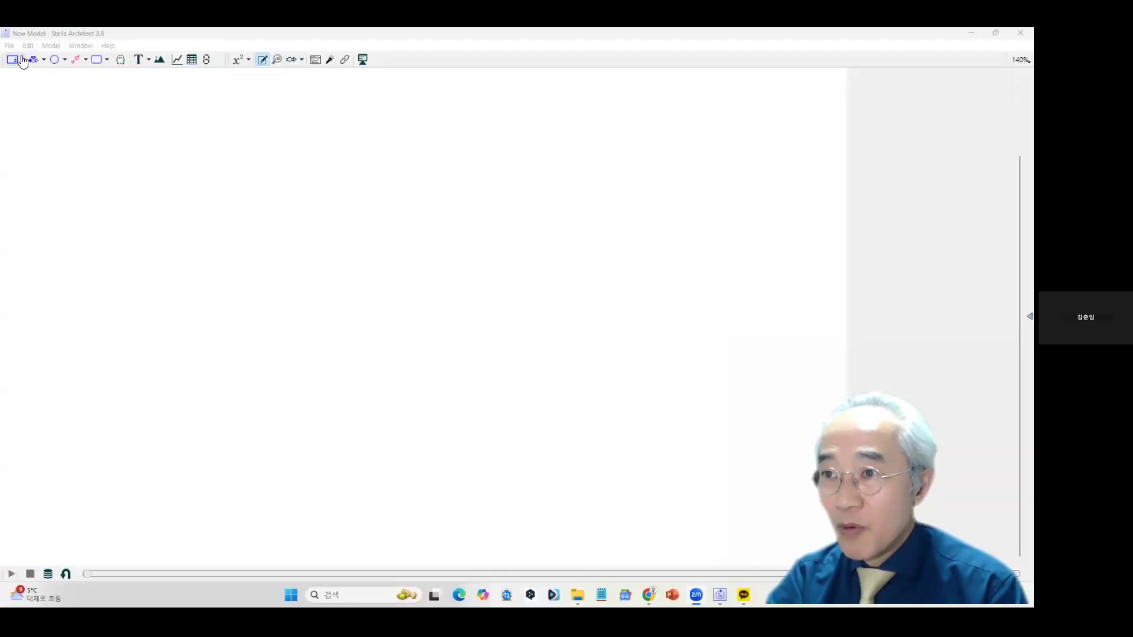
left_click(23, 60)
left_click(32, 88)
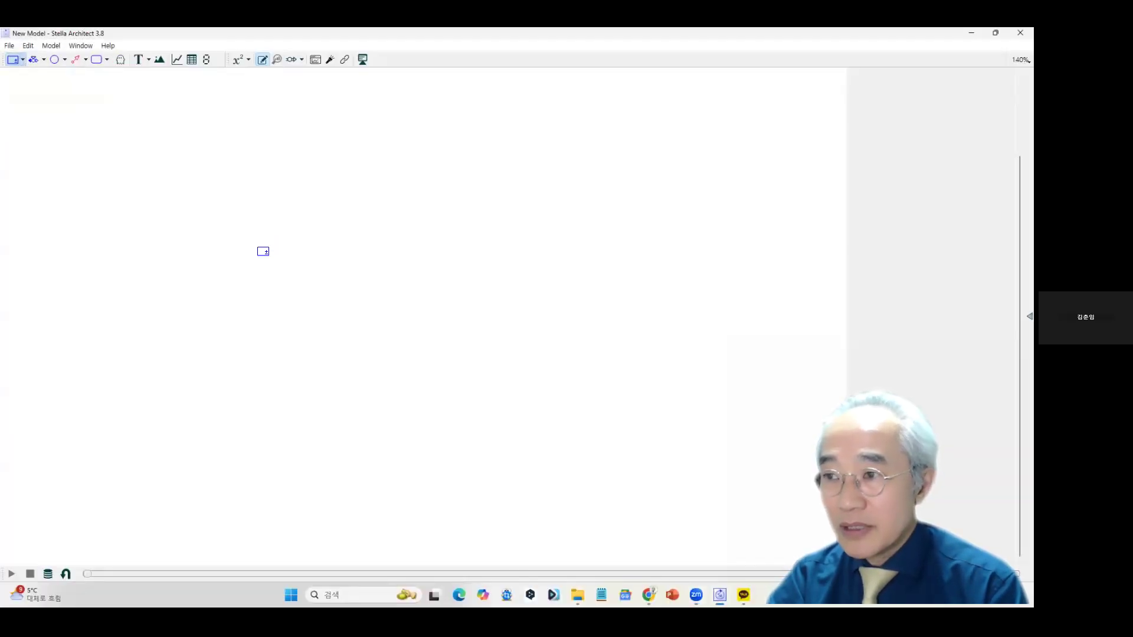
left_click(303, 268)
type("chddlsrn")
left_click(396, 271)
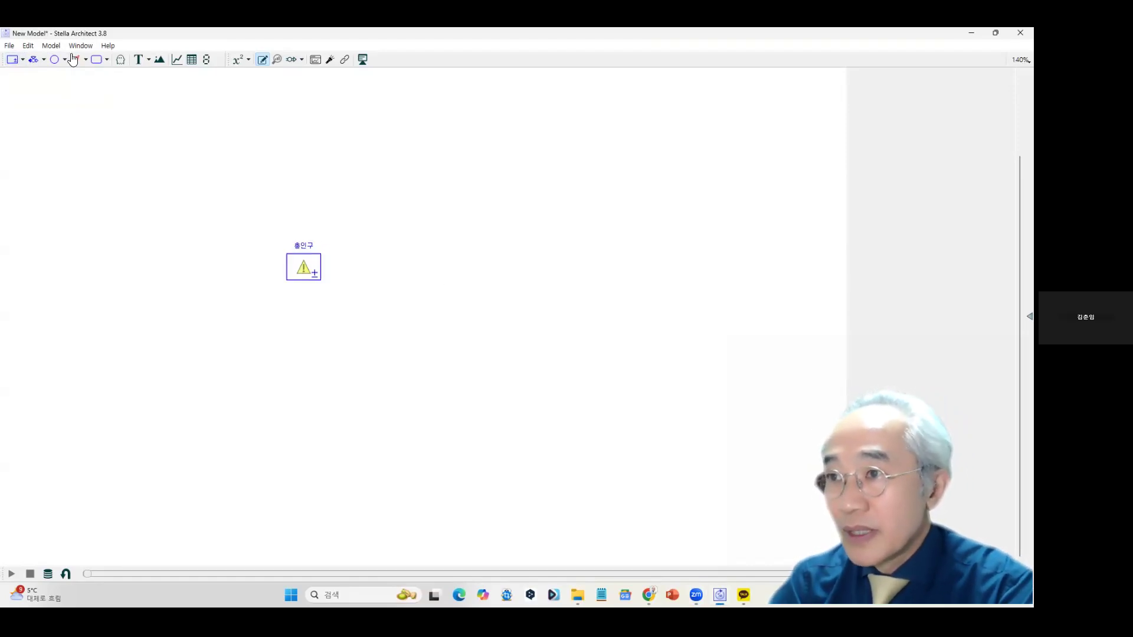
left_click(44, 60)
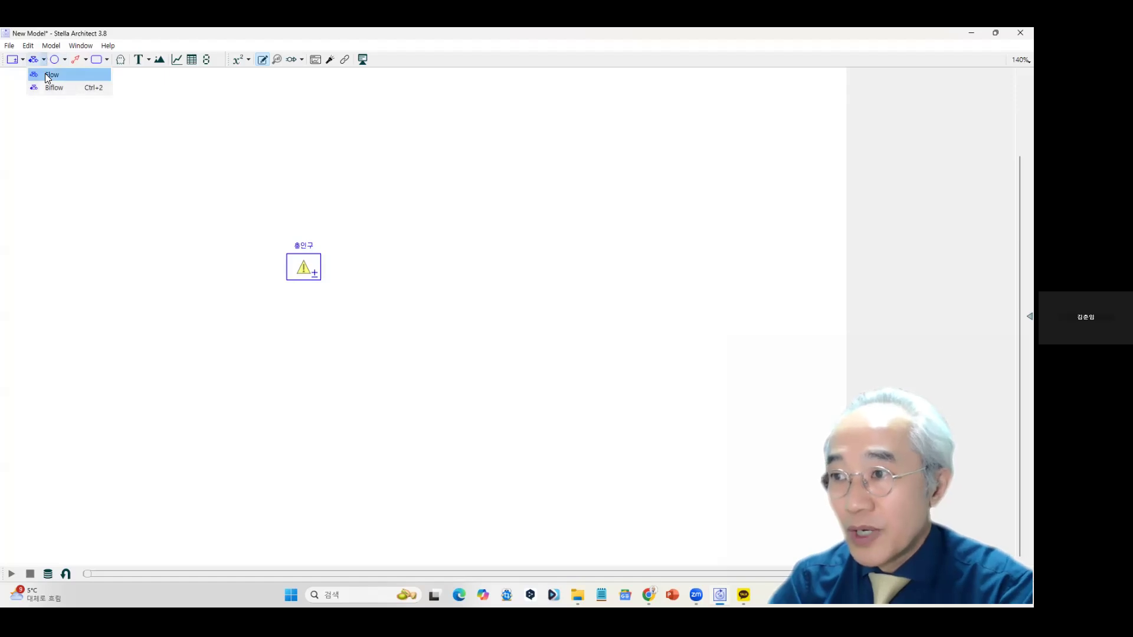
left_click(45, 73)
mouse_move(171, 266)
left_mouse_down()
mouse_move(239, 267)
mouse_move(263, 286)
mouse_move(247, 280)
left_mouse_up()
left_click(236, 331)
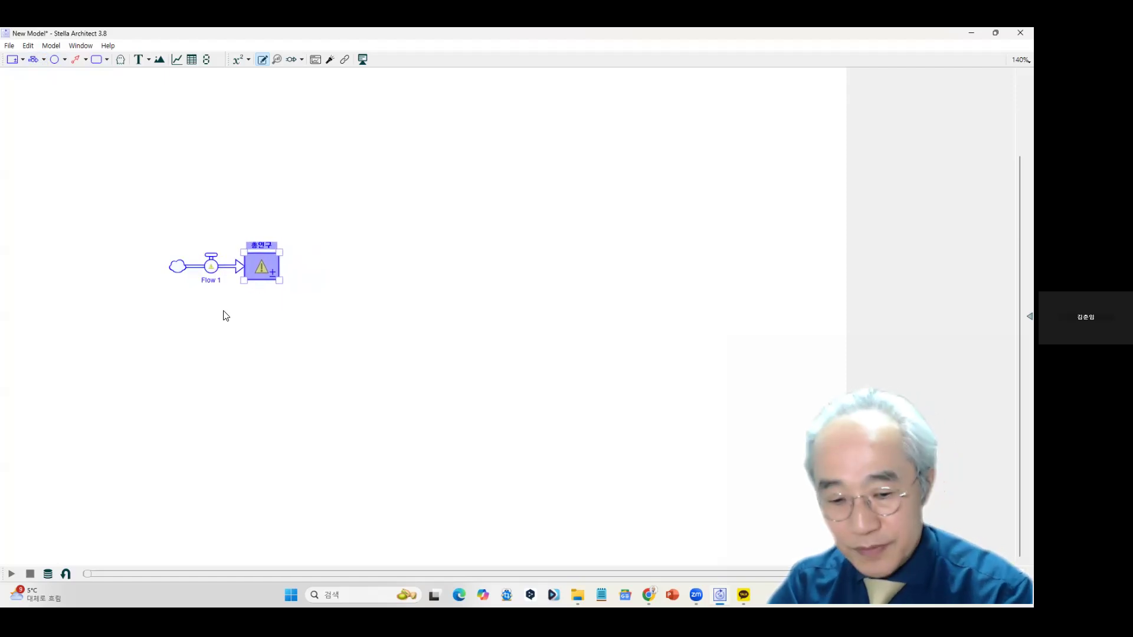
key("ctrl+z")
key("ctrl+z")
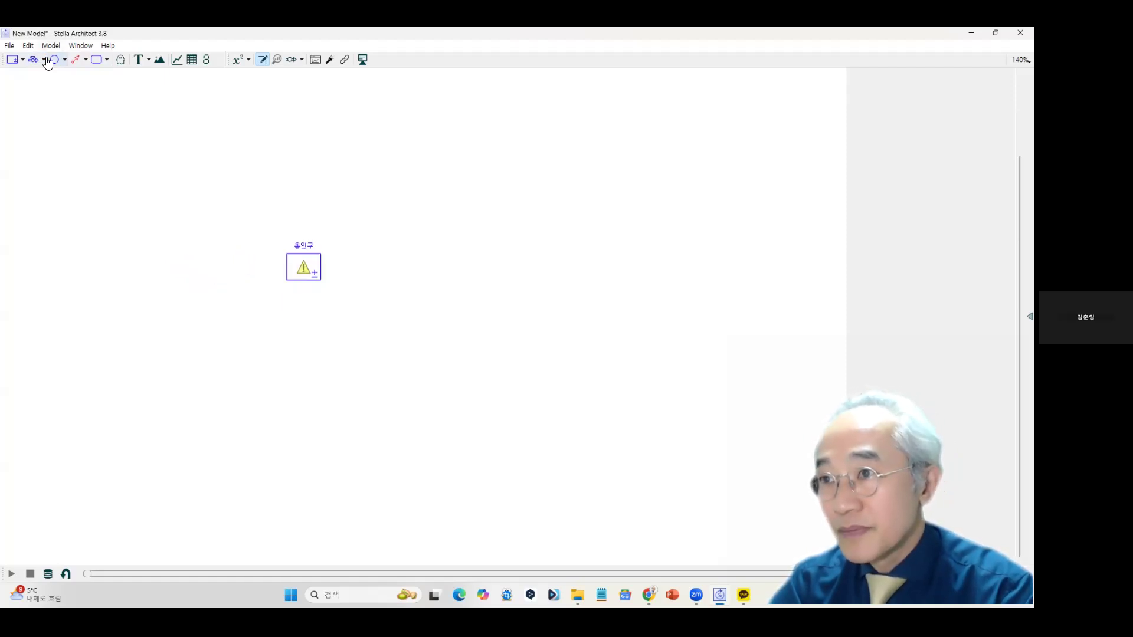
Draw a flow from a cloud into the 총인구 stock and name it 출생.
left_click(44, 60)
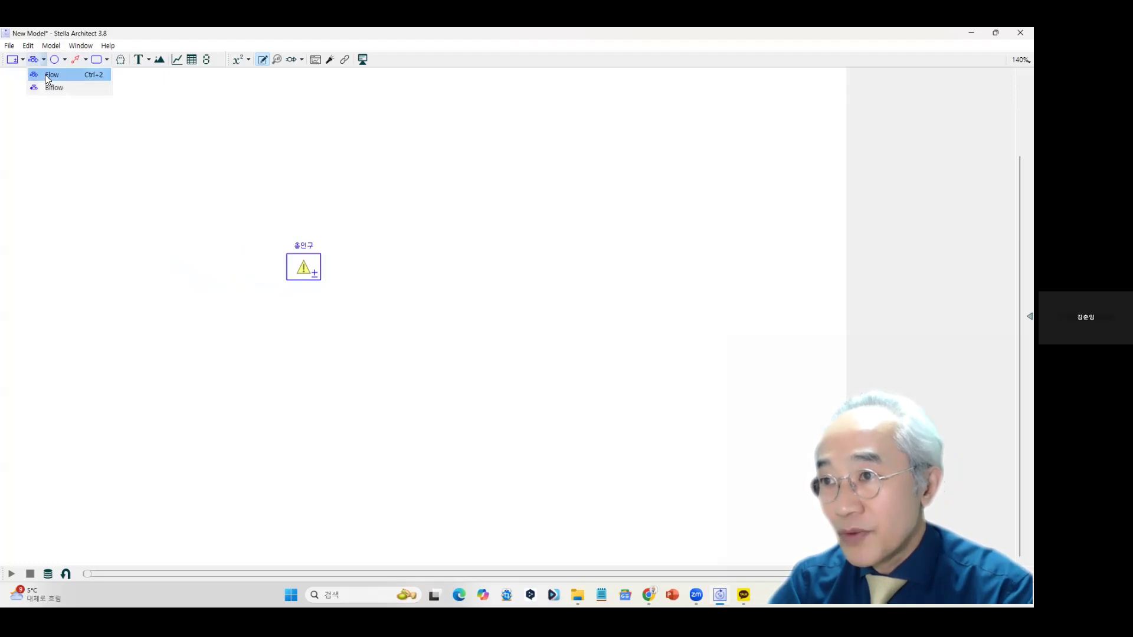
left_click(45, 75)
mouse_move(199, 259)
left_mouse_down()
mouse_move(290, 259)
mouse_move(314, 276)
mouse_move(299, 281)
left_mouse_up()
left_click(245, 275)
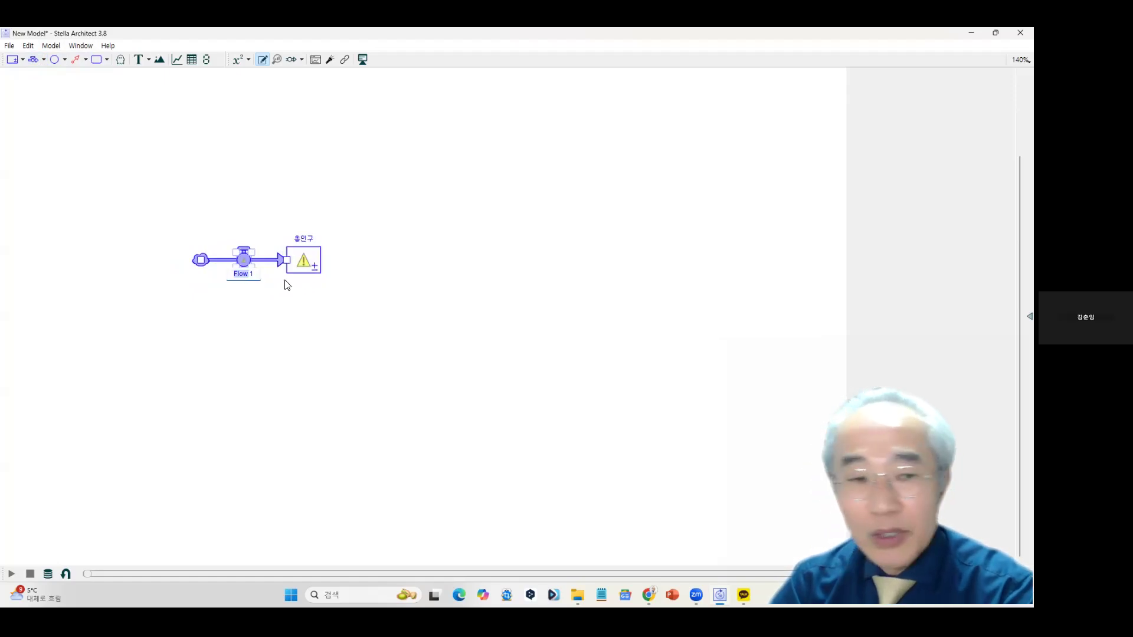
type("출생")
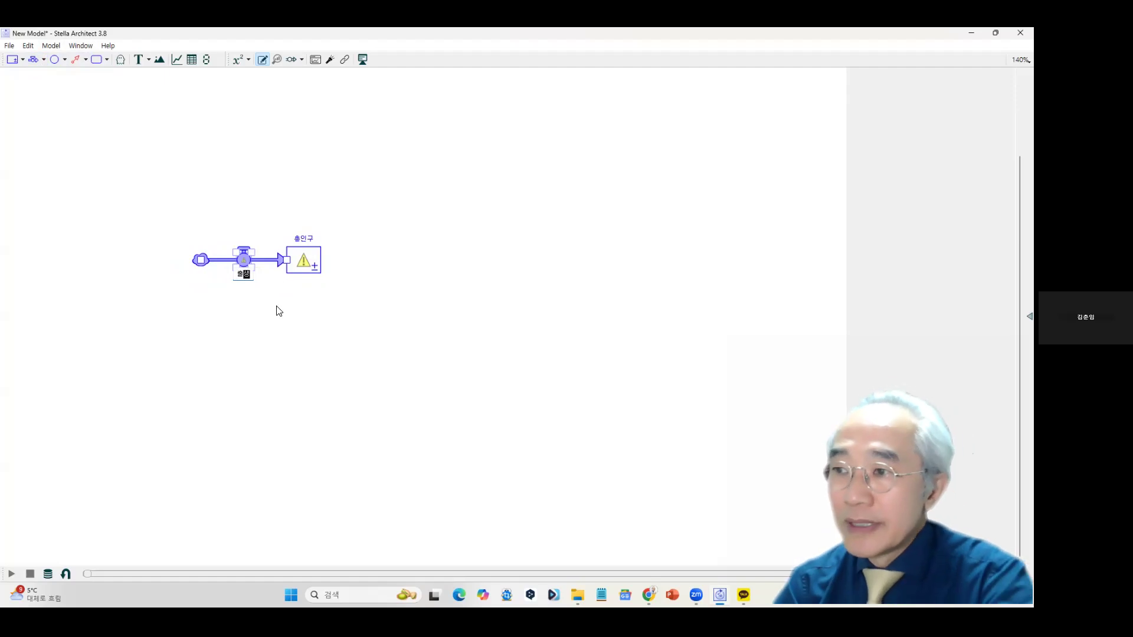
left_click(279, 311)
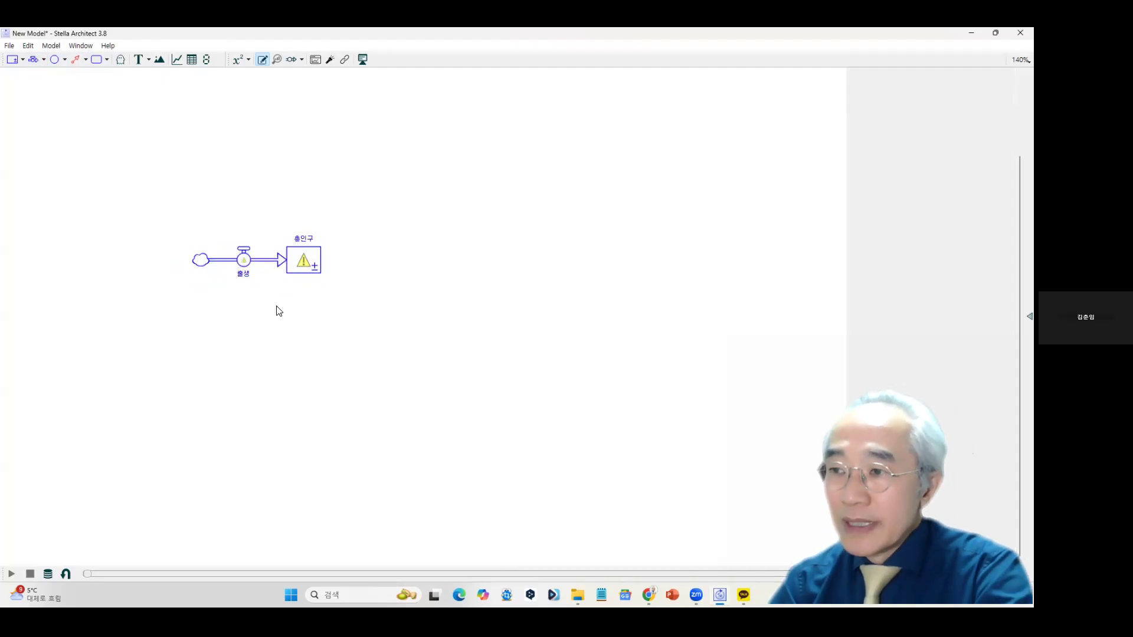
left_click(243, 278)
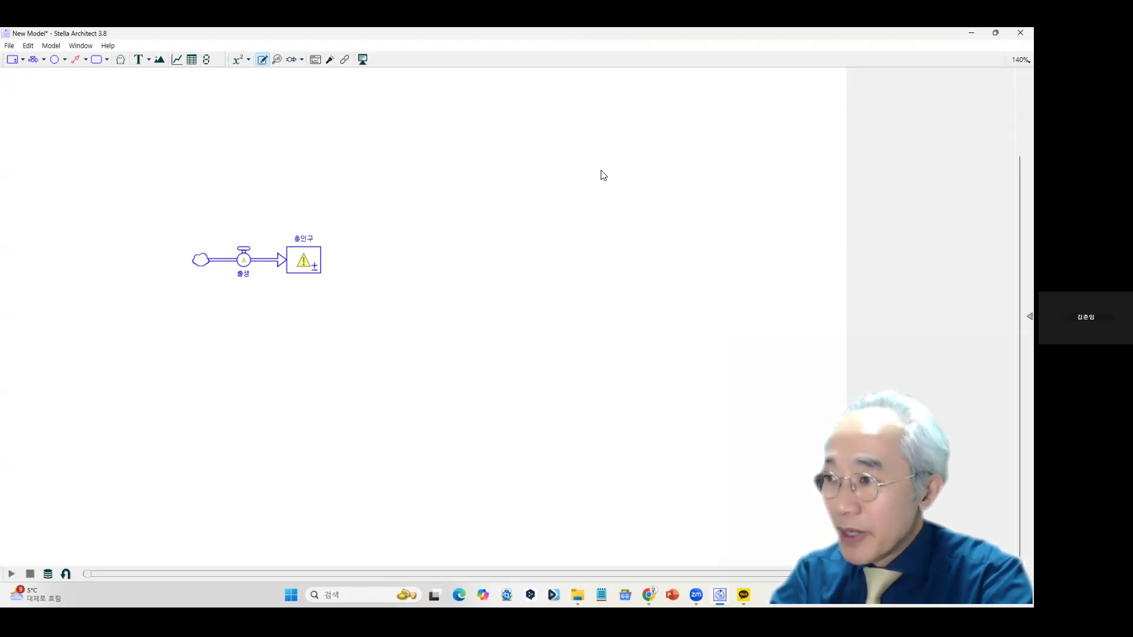
Set the model's stop time to 40 and its time units to Years, apply the settings and close them.
double_click(504, 171)
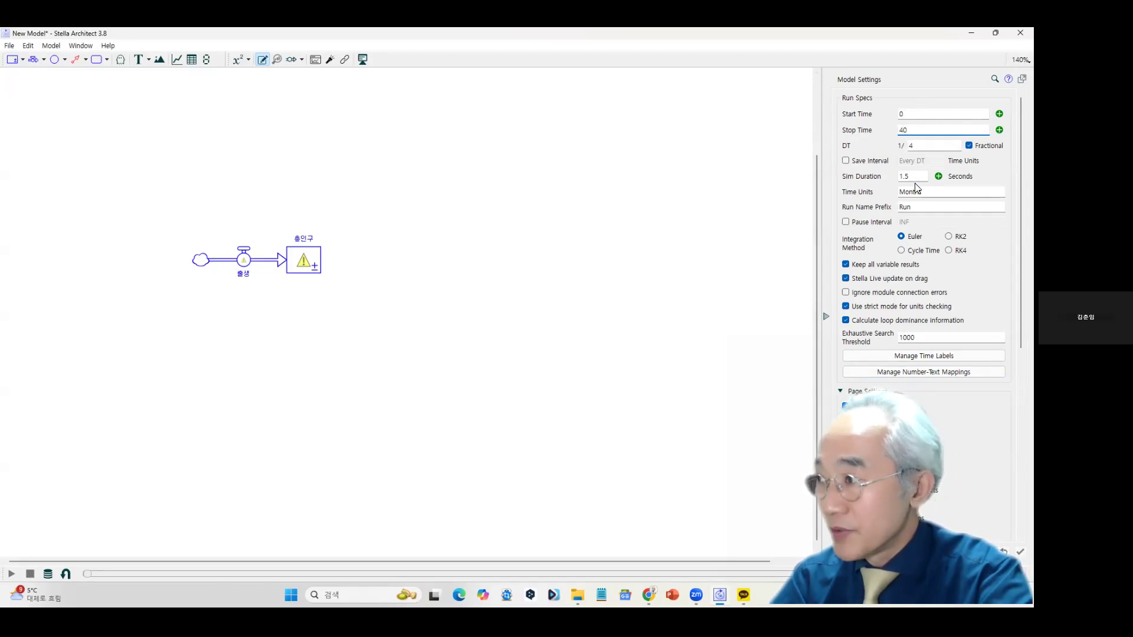
left_click(933, 192)
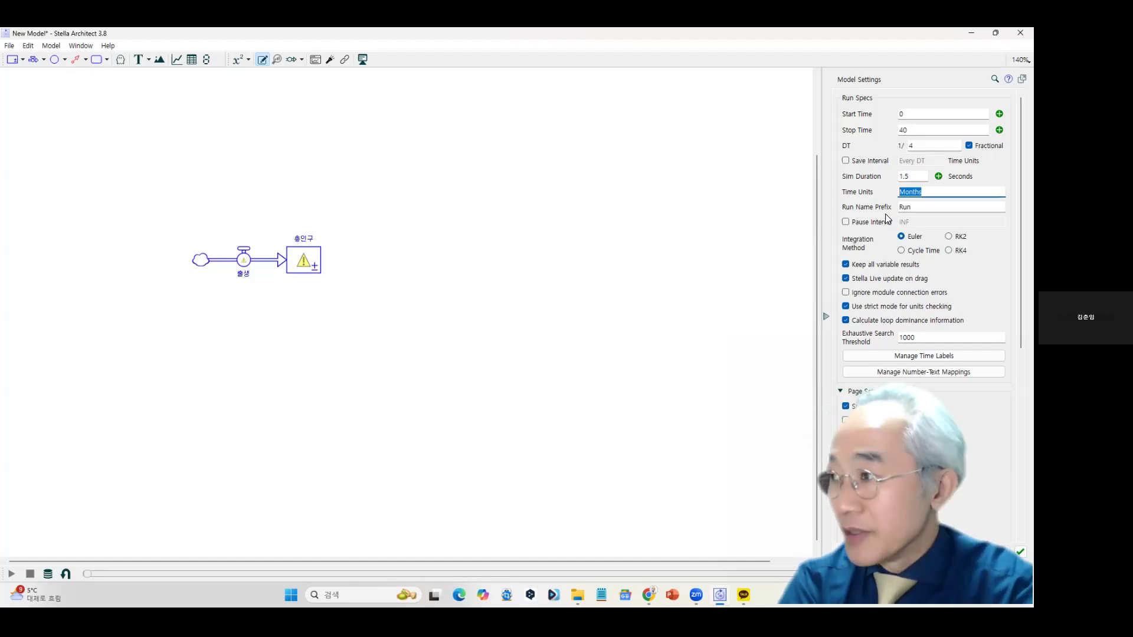
key("BackSpace")
type("Years")
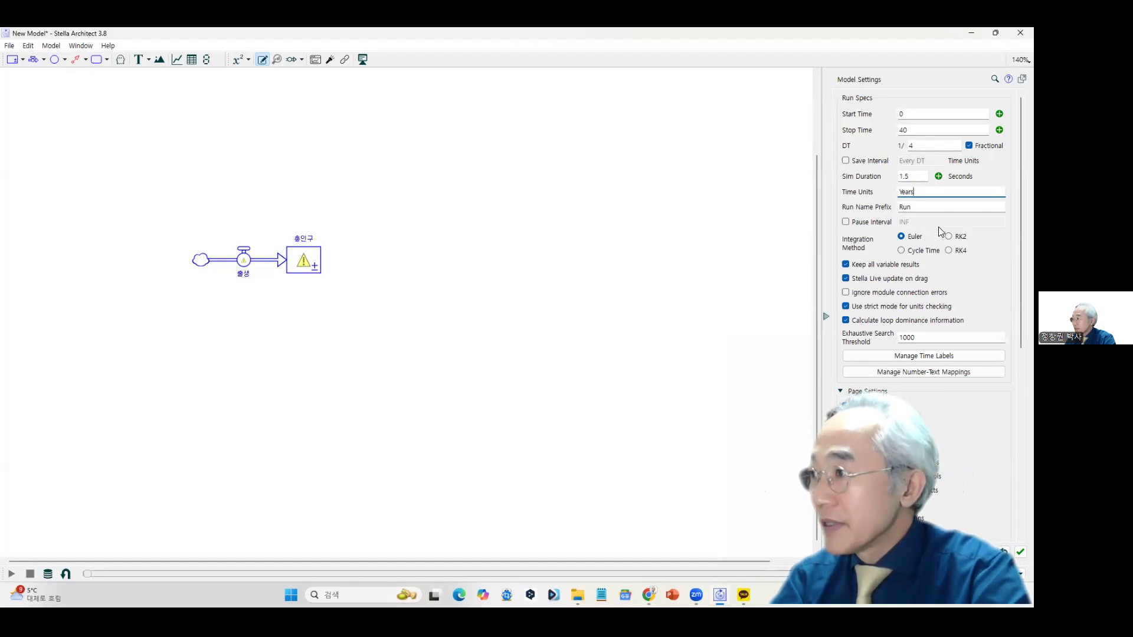
left_click(1020, 552)
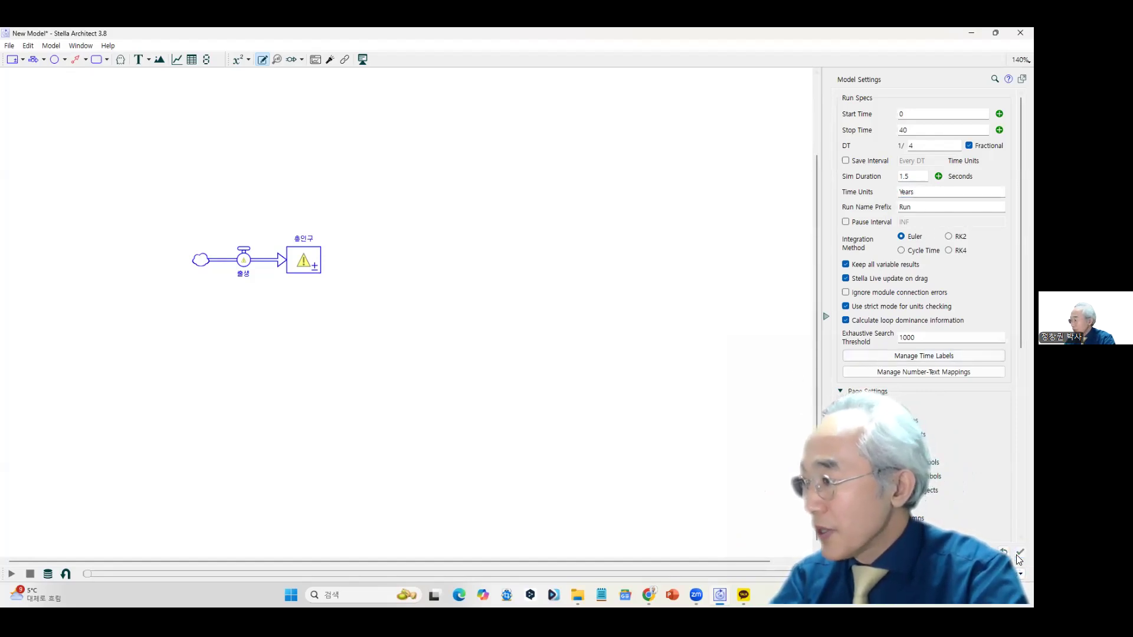
left_click(824, 319)
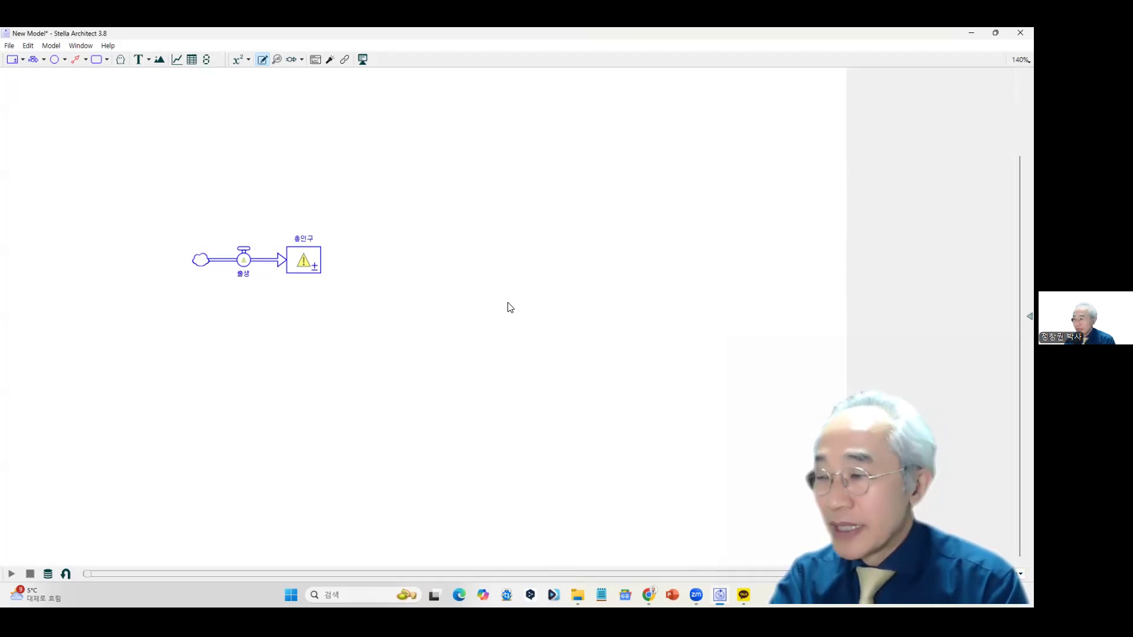
Review the model settings and the global table styles, and hide the settings again.
key("ctrl")
key("ctrl")
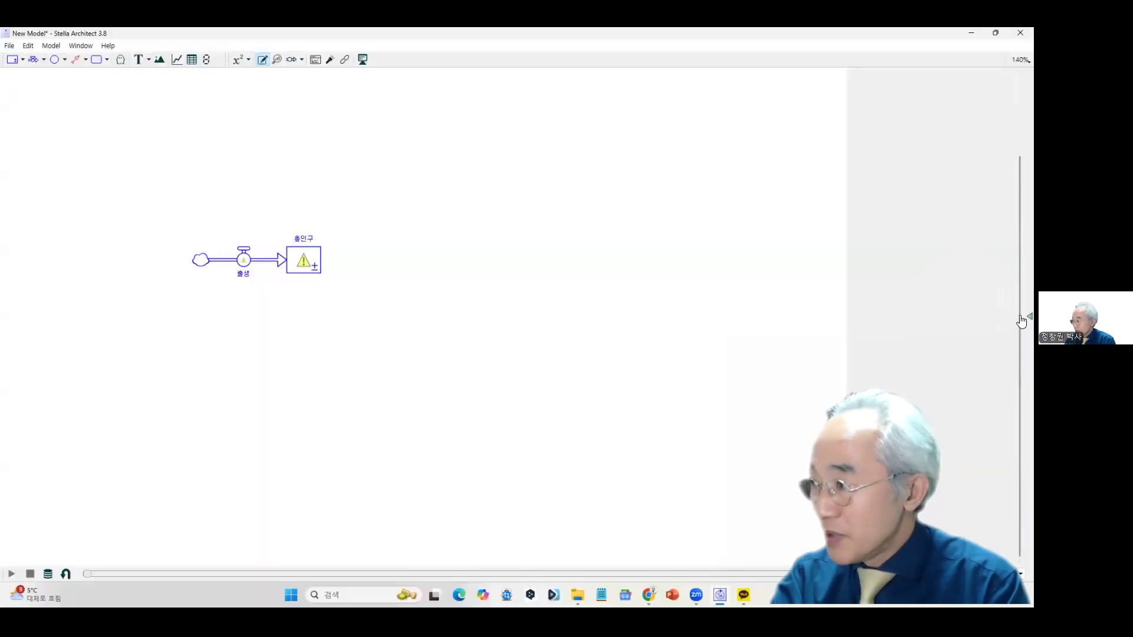
left_click(1018, 319)
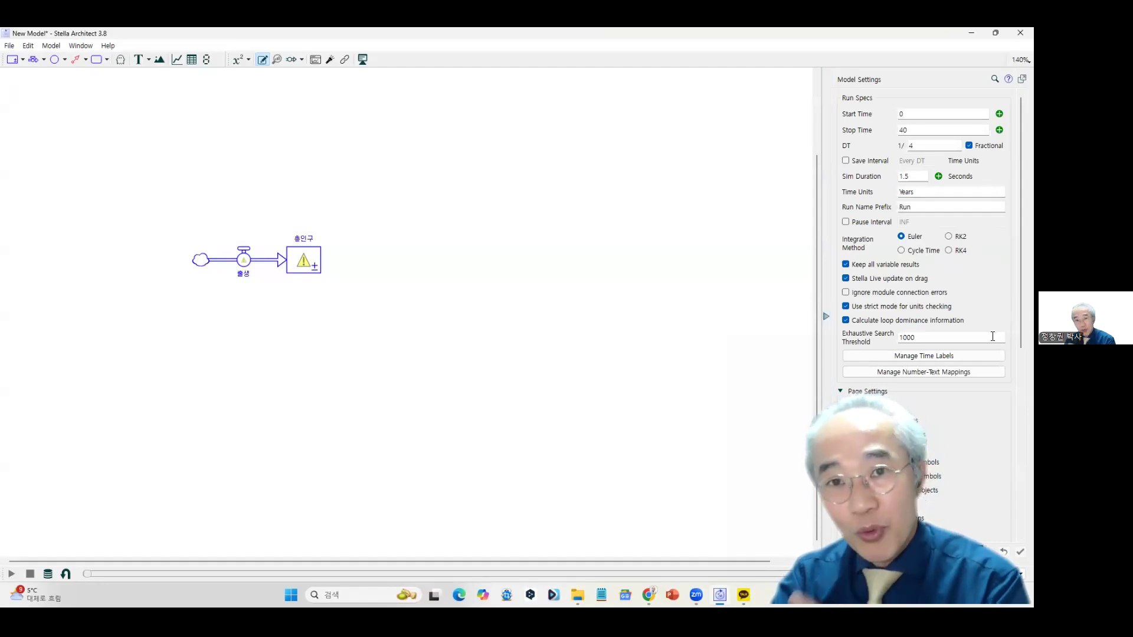
left_click(893, 362)
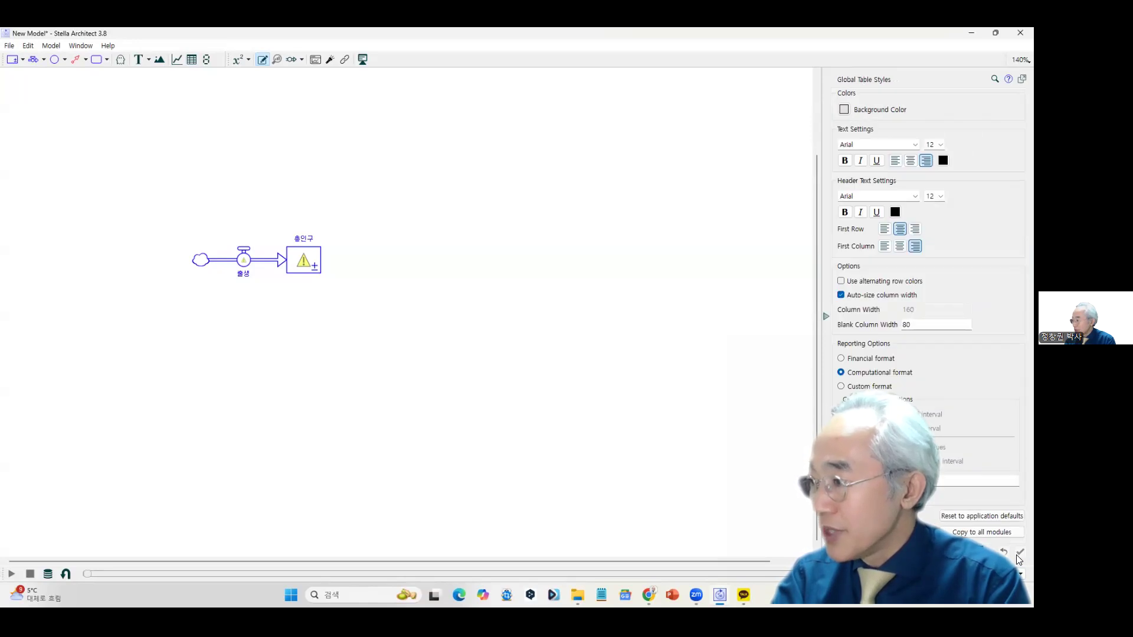
left_click(827, 316)
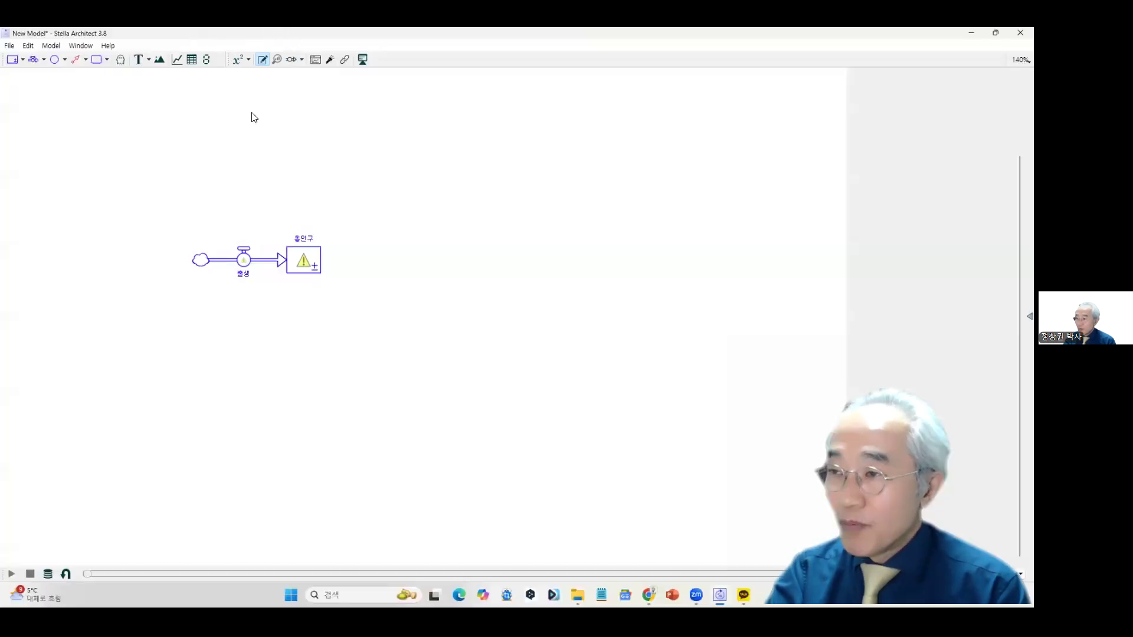
View the whole stock-and-flow diagram in Map View, return to Model View and check the warning on the 총인구 stock.
left_click(249, 59)
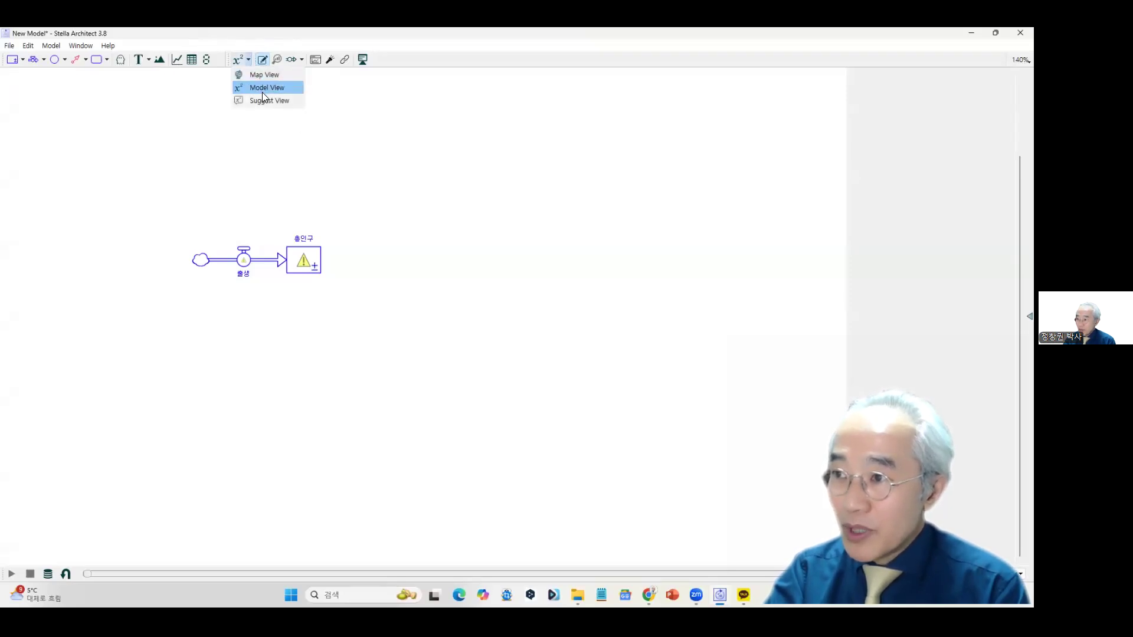
left_click(265, 77)
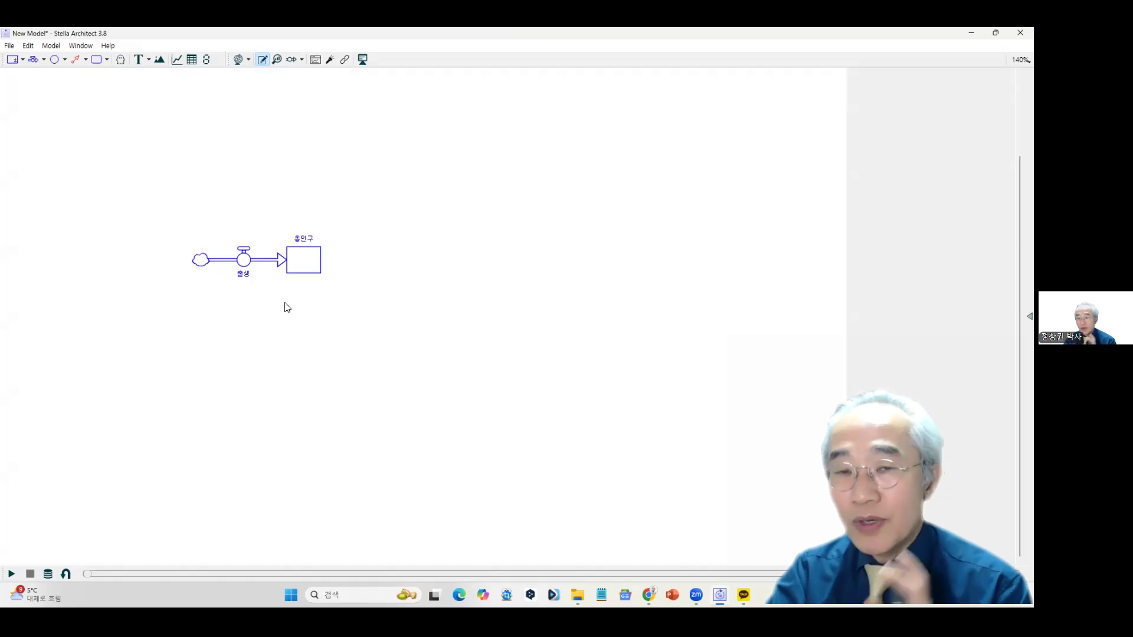
left_click_drag(138, 194, 476, 376)
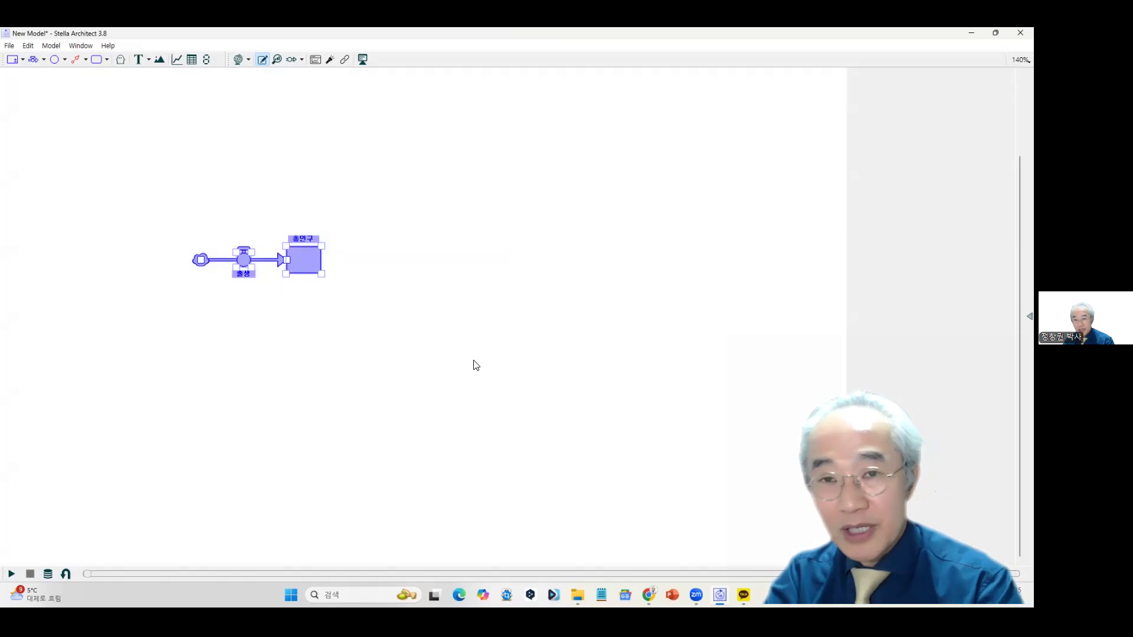
left_click(465, 378)
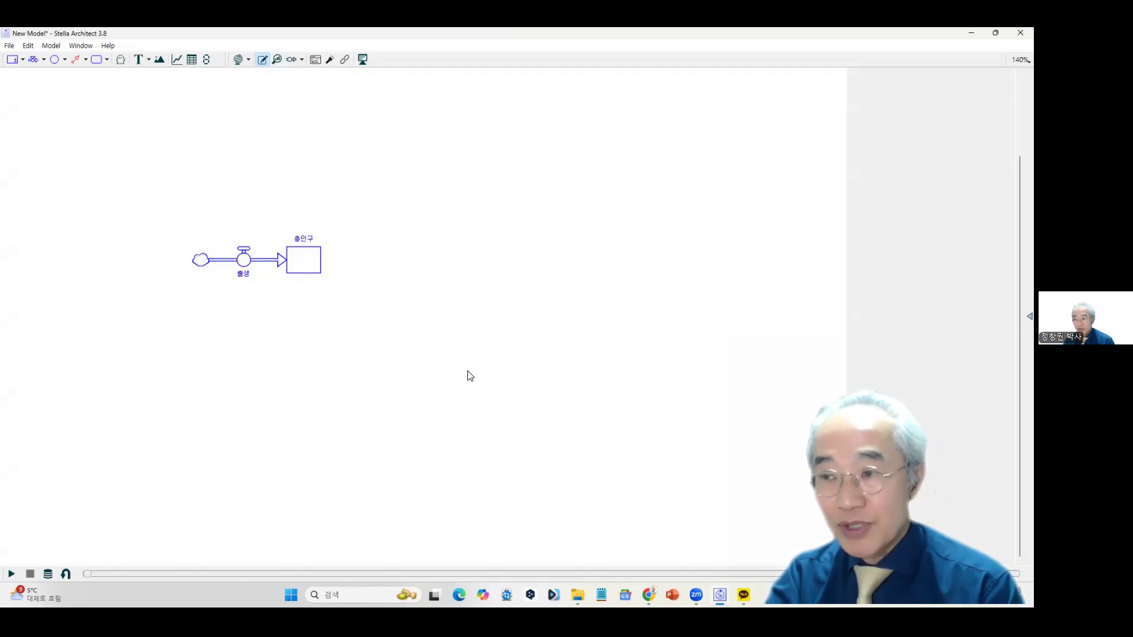
left_click(246, 59)
left_click(255, 90)
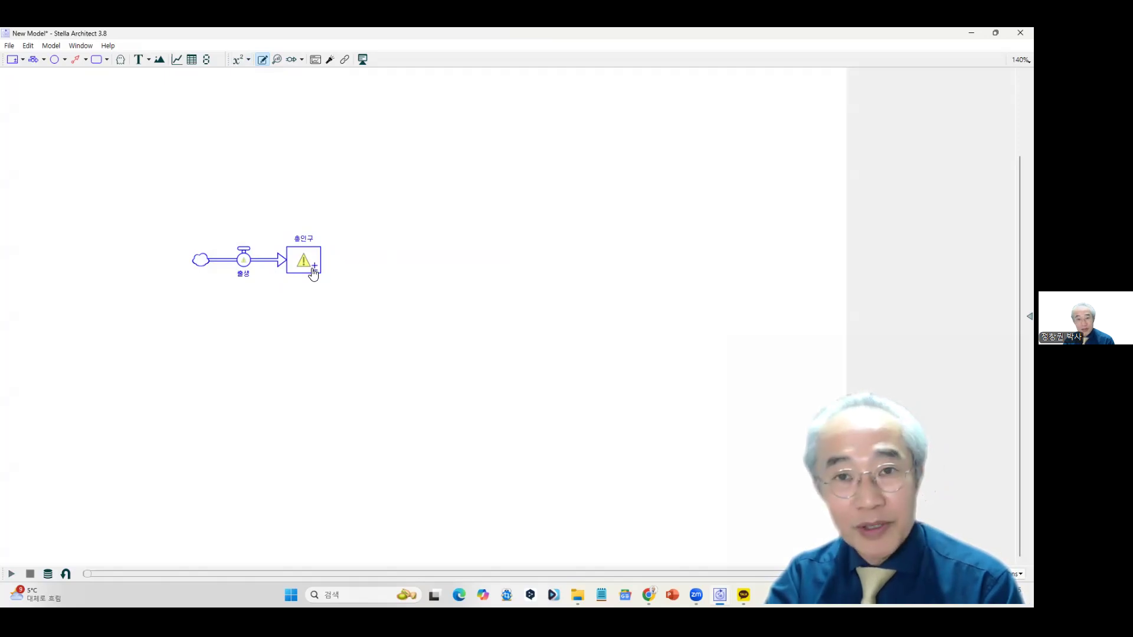
mouse_move(298, 274)
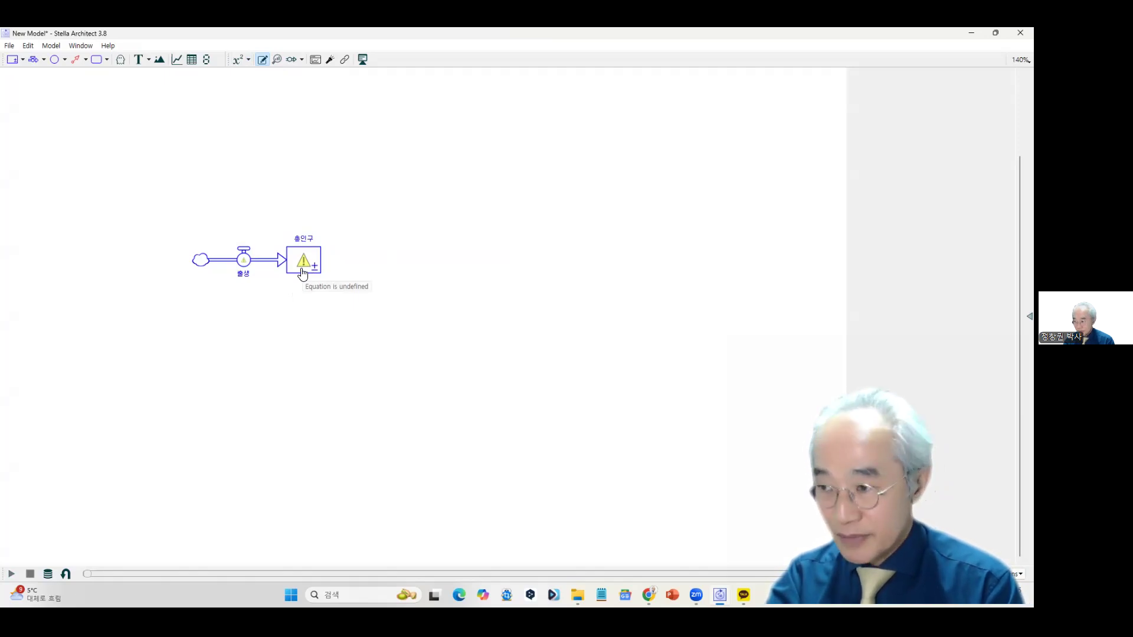
Set the initial value of the 총인구 stock to 100 and apply it.
key("ctrl")
key("ctrl")
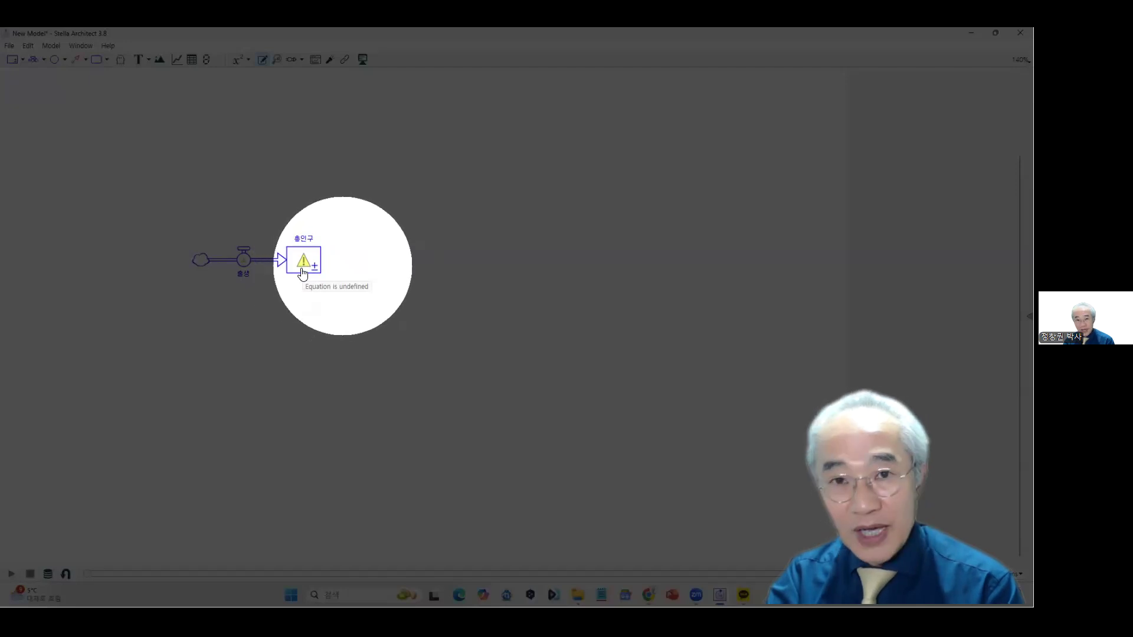
key("ctrl")
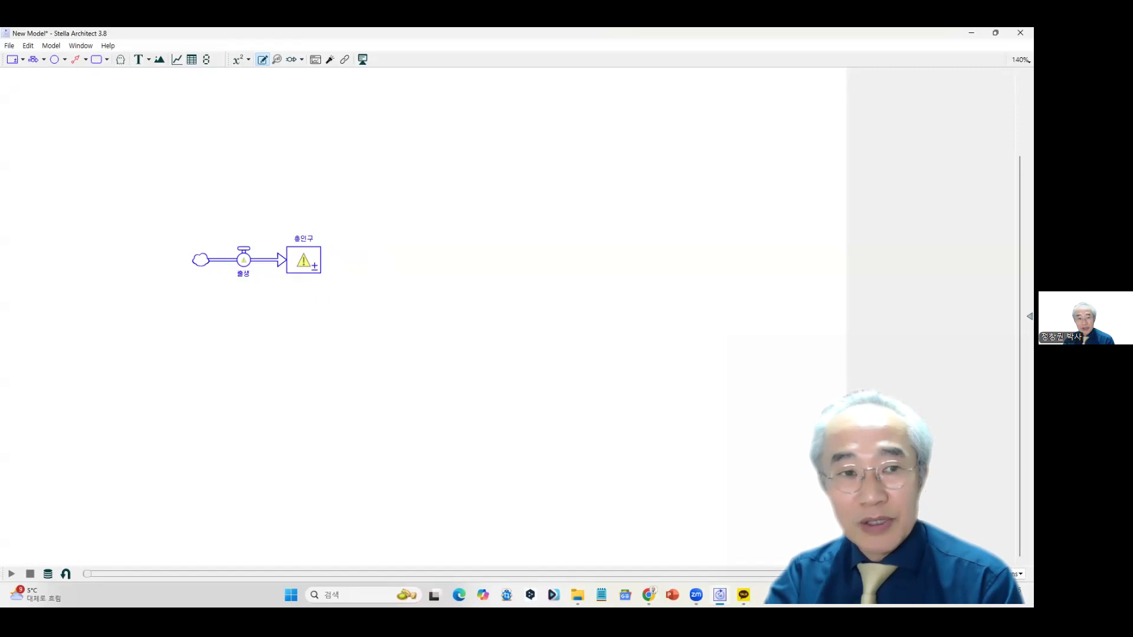
double_click(299, 276)
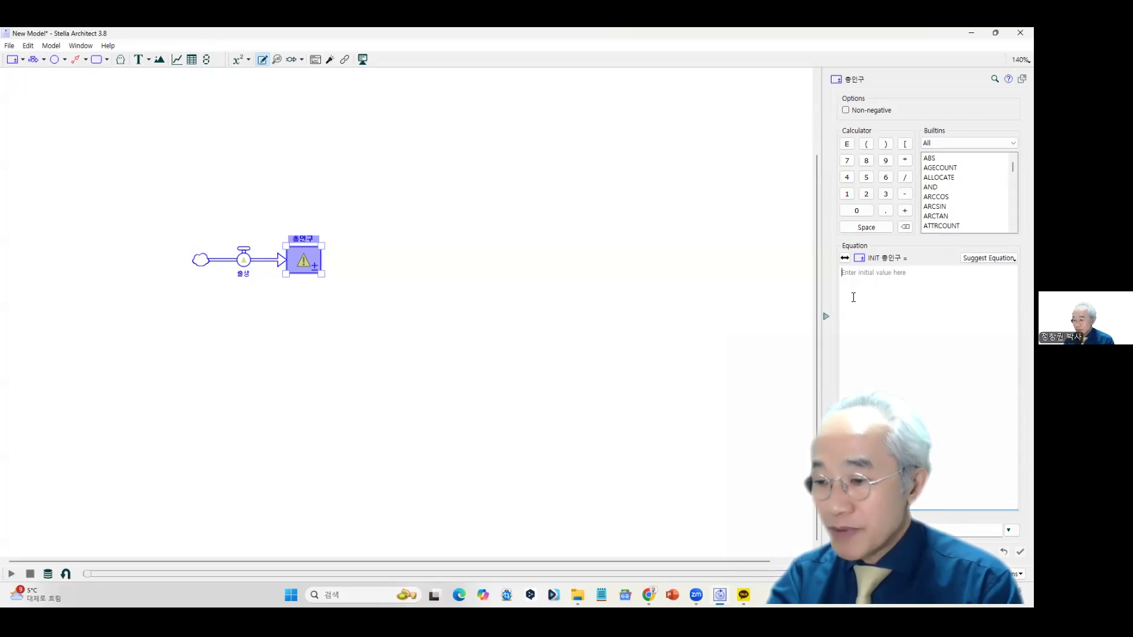
type("100")
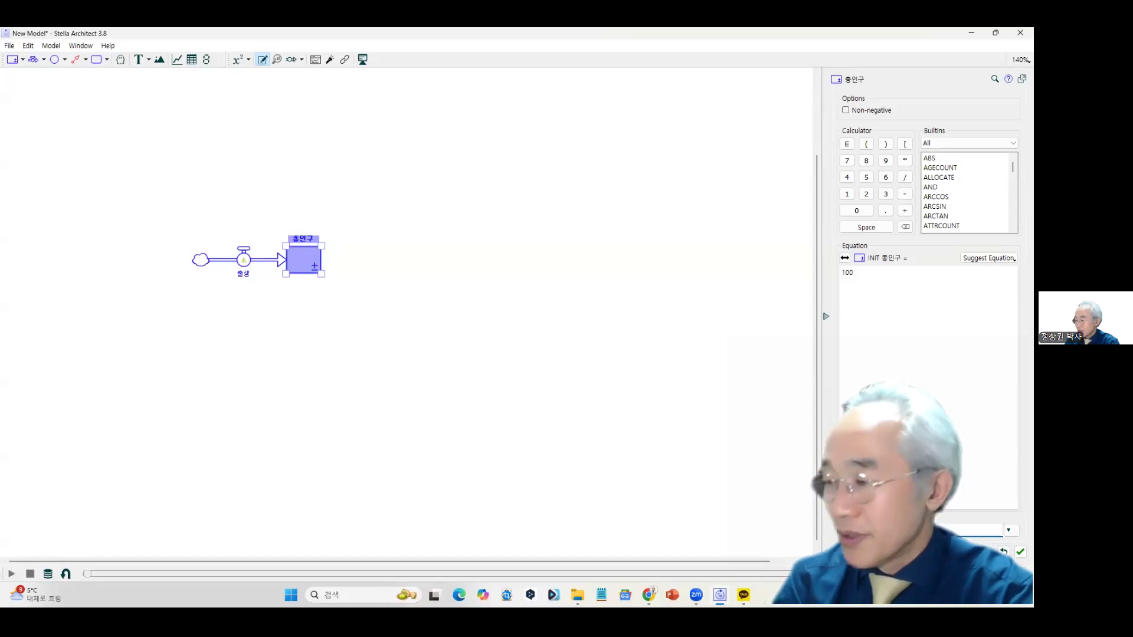
left_click(1020, 552)
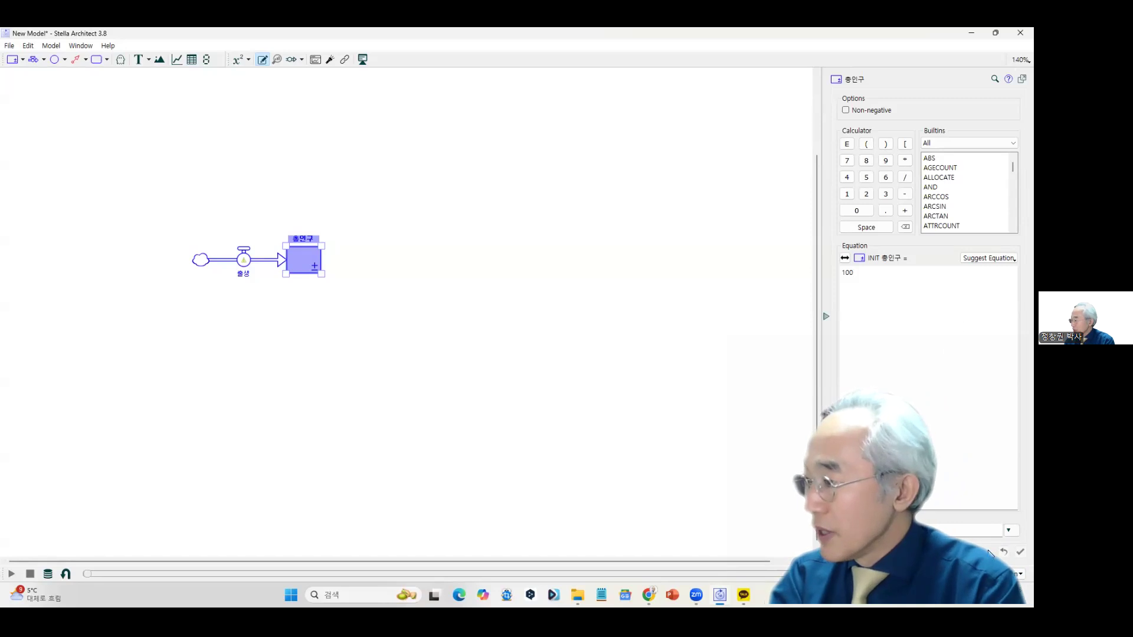
Set the equation of the 출생 flow to 7 and run the simulation.
key("ctrl")
key("ctrl")
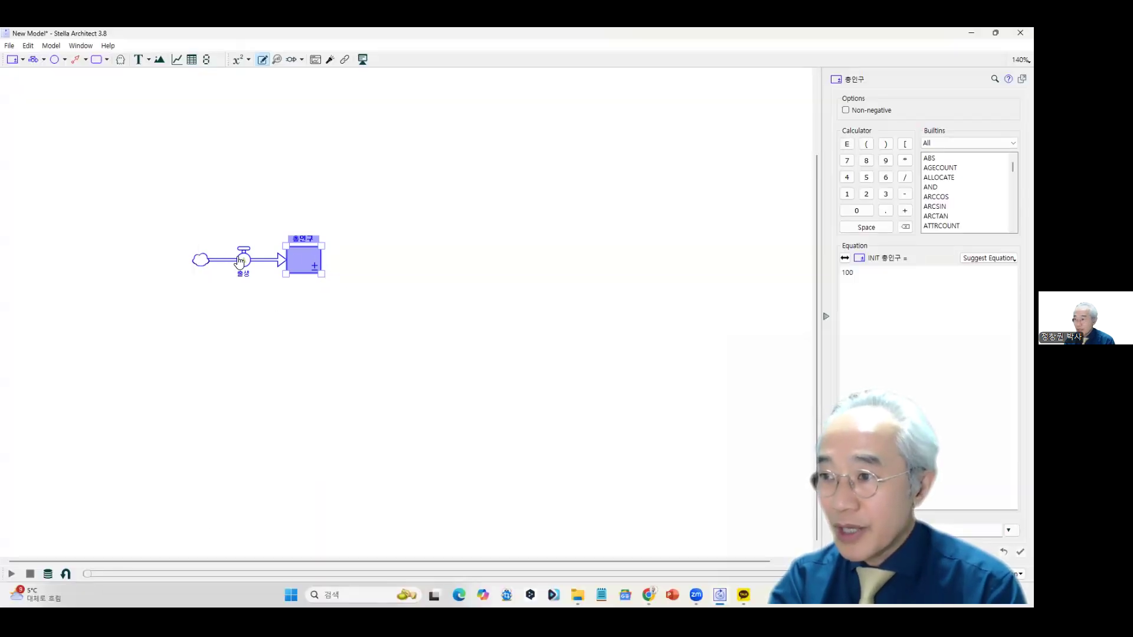
left_click(243, 259)
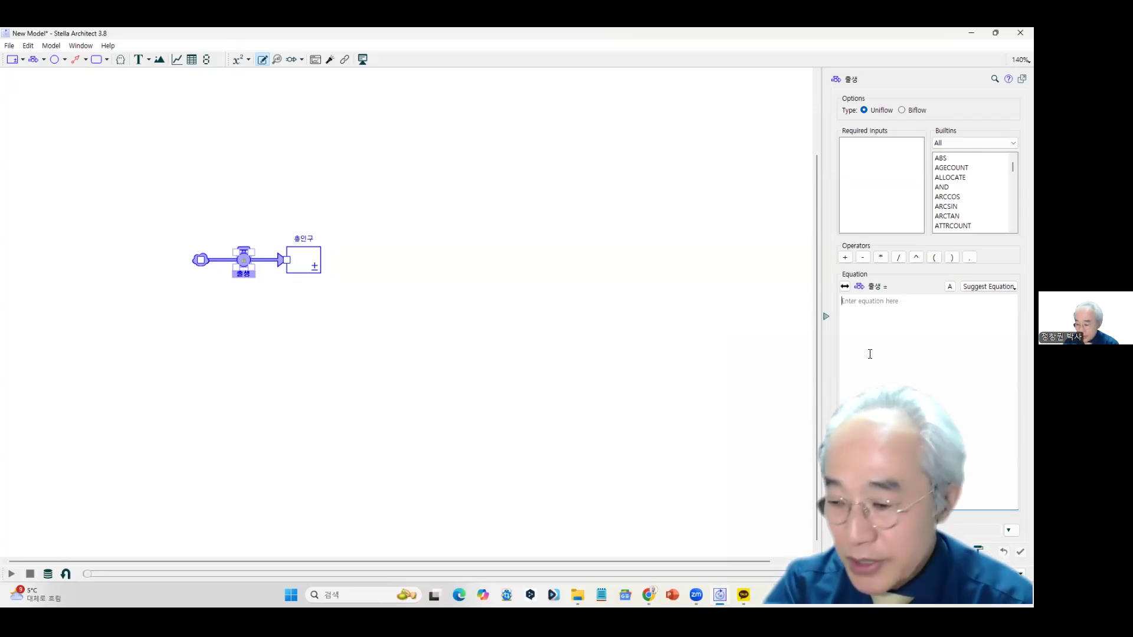
type("7")
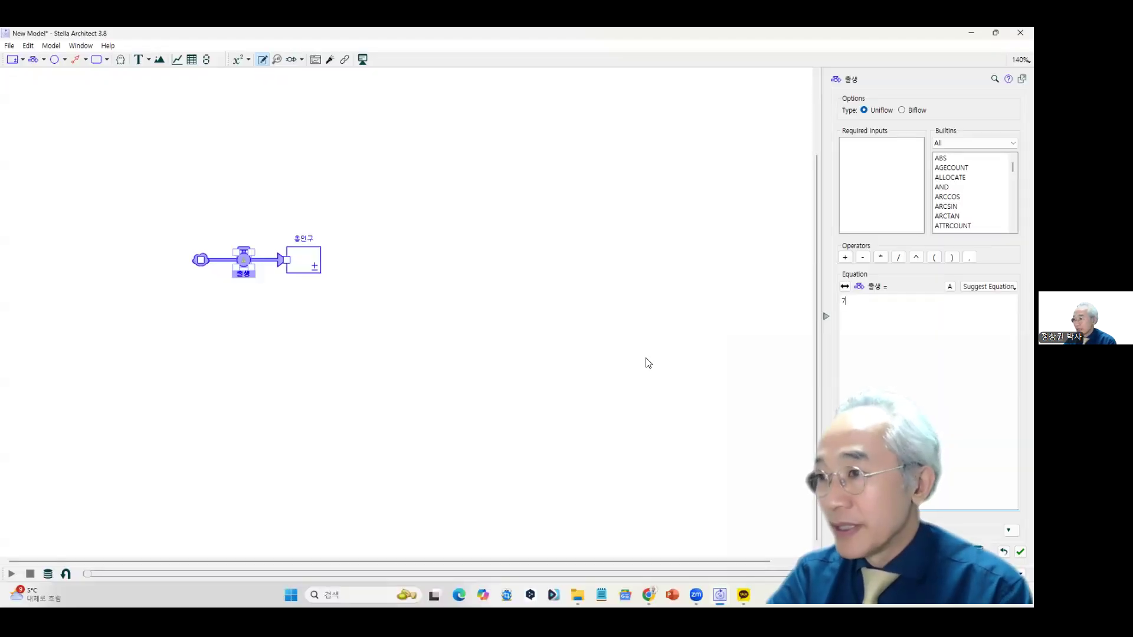
left_click(615, 366)
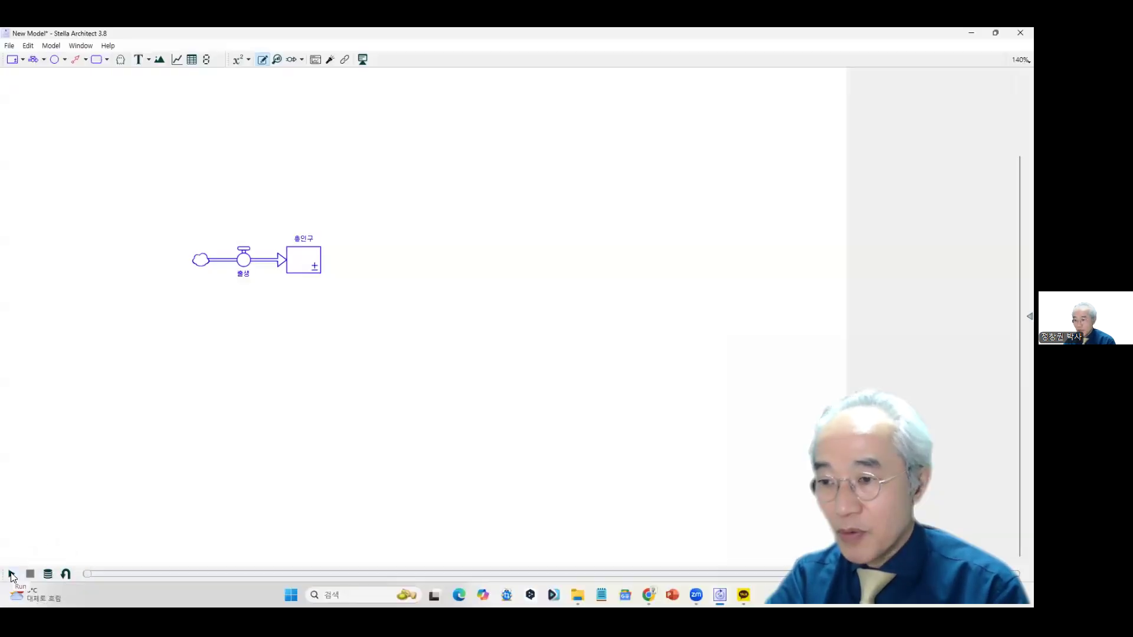
left_click(10, 576)
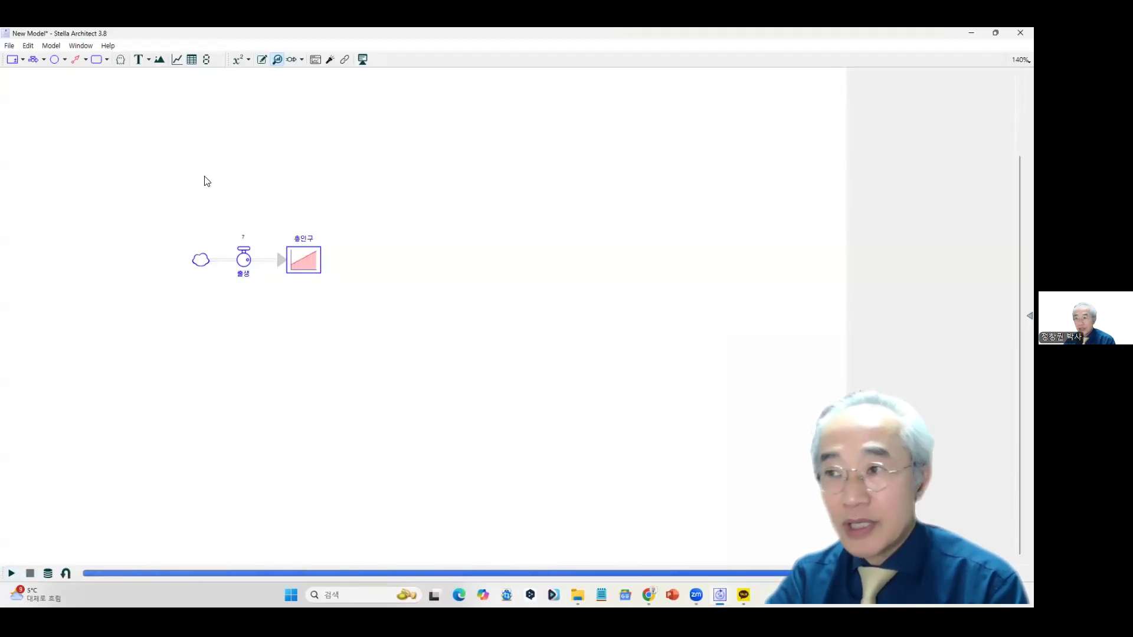
Place a graph on the canvas beside the 총인구 stock.
left_click(175, 60)
left_click(431, 256)
left_click_drag(437, 309, 393, 240)
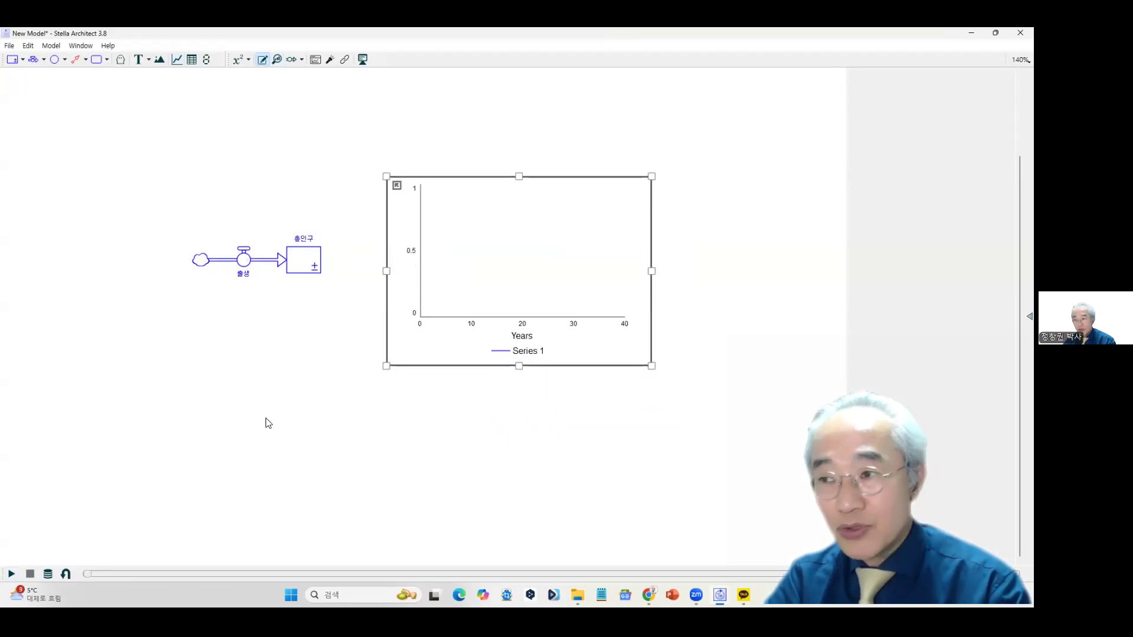
Assign the 총인구 stock directly from the diagram to the graph and undo the assignment.
left_click_drag(303, 266, 518, 275)
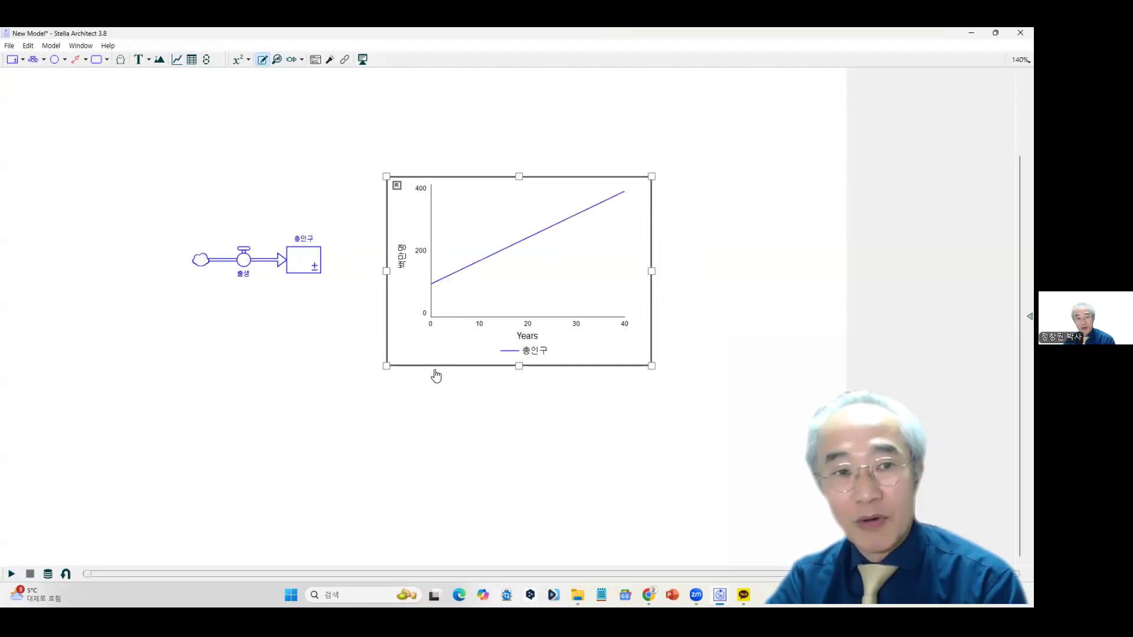
left_click(215, 394)
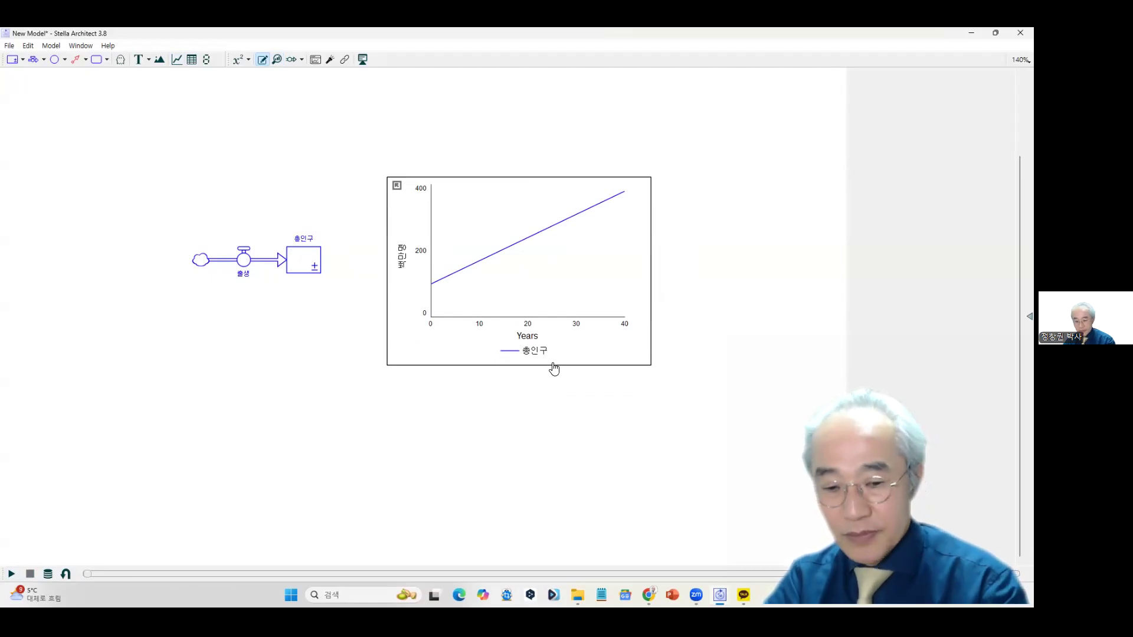
key("ctrl+z")
Add 총인구 as the plotted series in the graph's settings and close the settings.
double_click(577, 362)
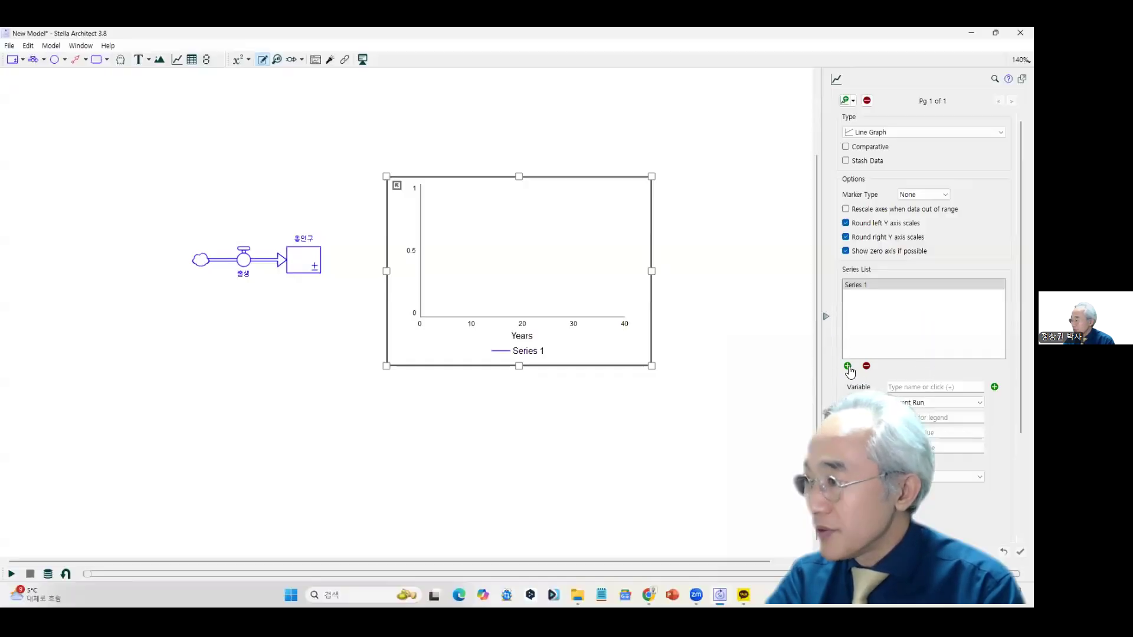
left_click(848, 365)
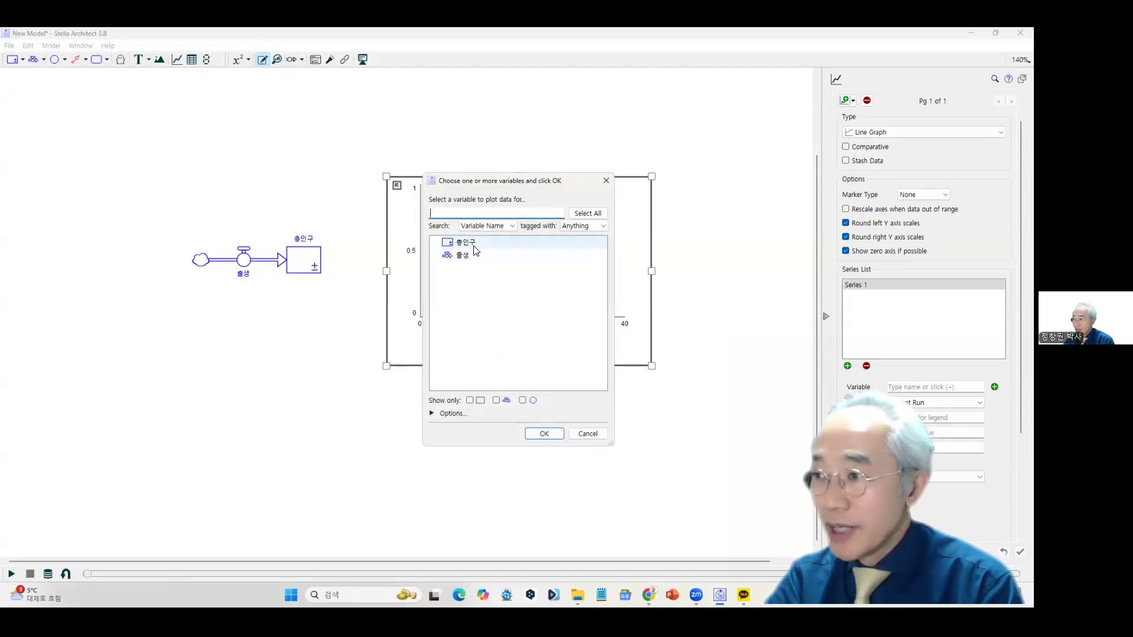
left_click(475, 248)
left_click(540, 434)
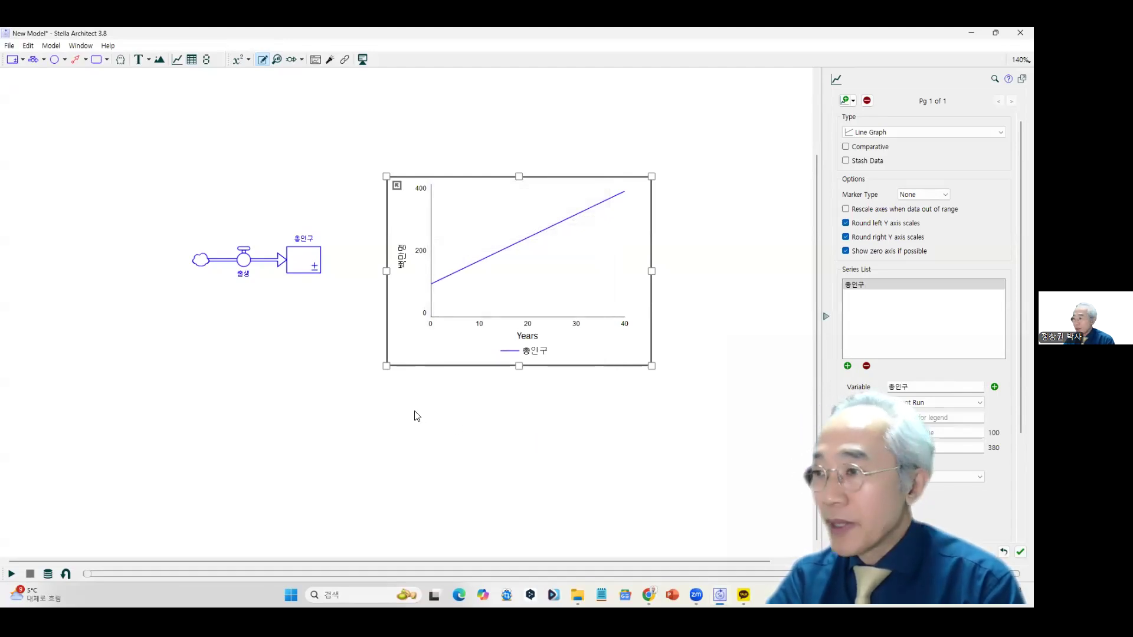
left_click(448, 431)
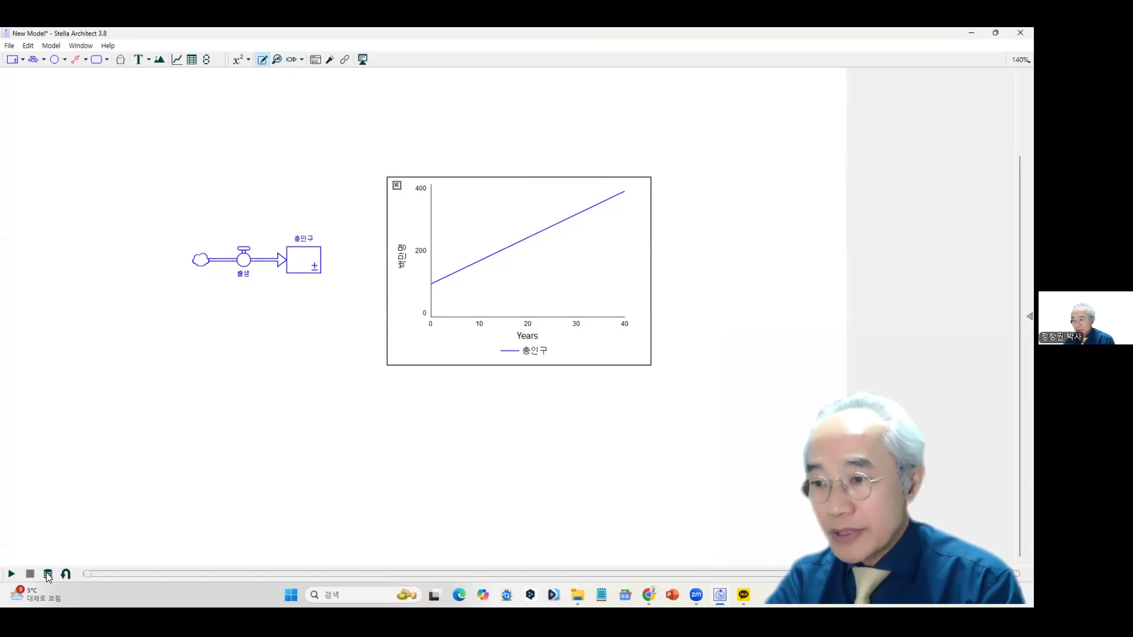
Run the simulation and read the 총인구 values along the graph from year 0 to year 40.
left_click(12, 574)
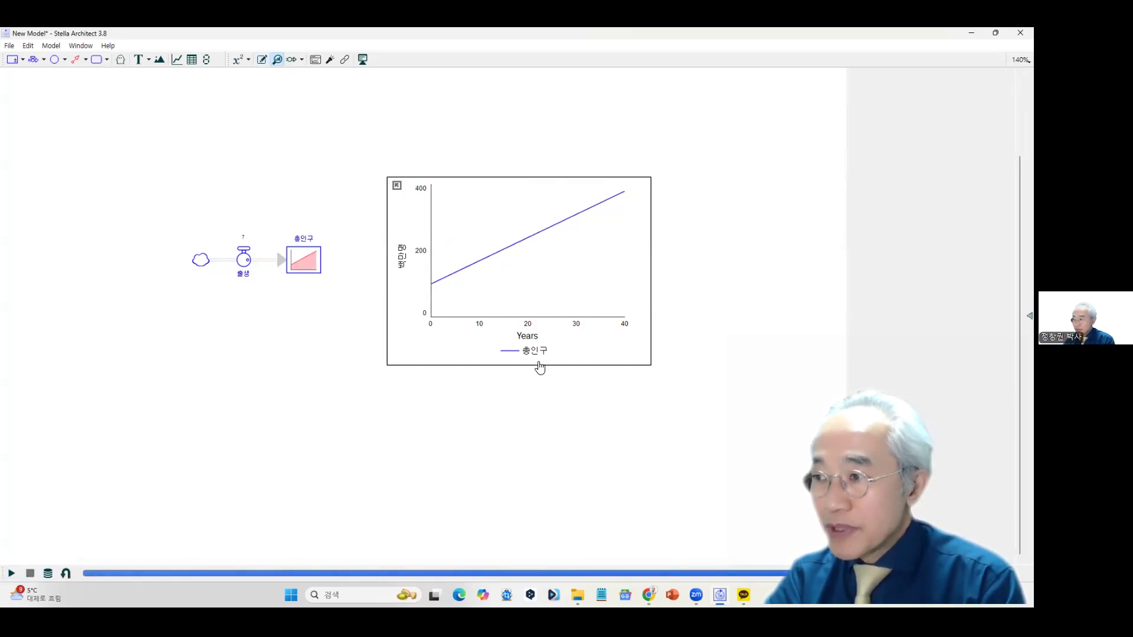
left_click_drag(458, 305, 431, 304)
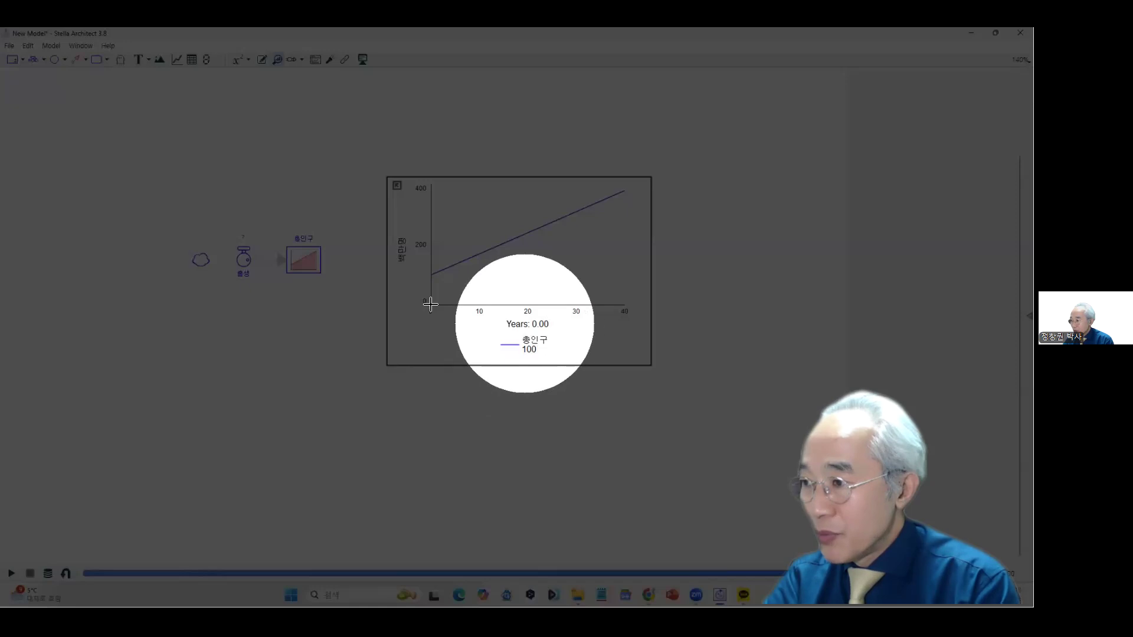
left_click_drag(430, 303, 630, 288)
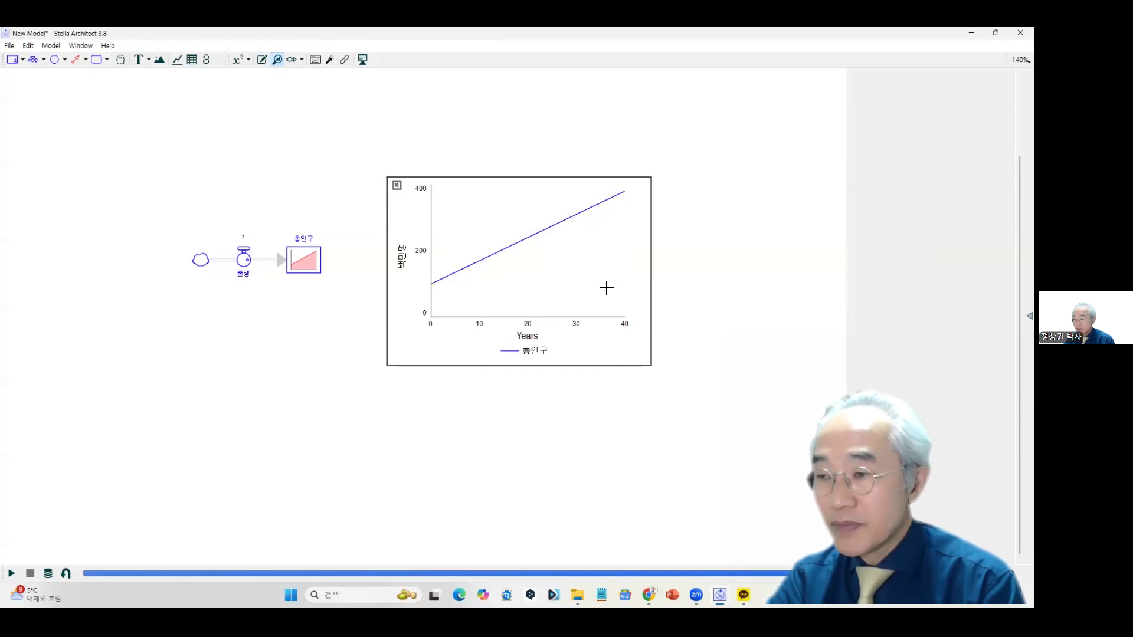
key("ctrl")
key("ctrl")
left_click(254, 283)
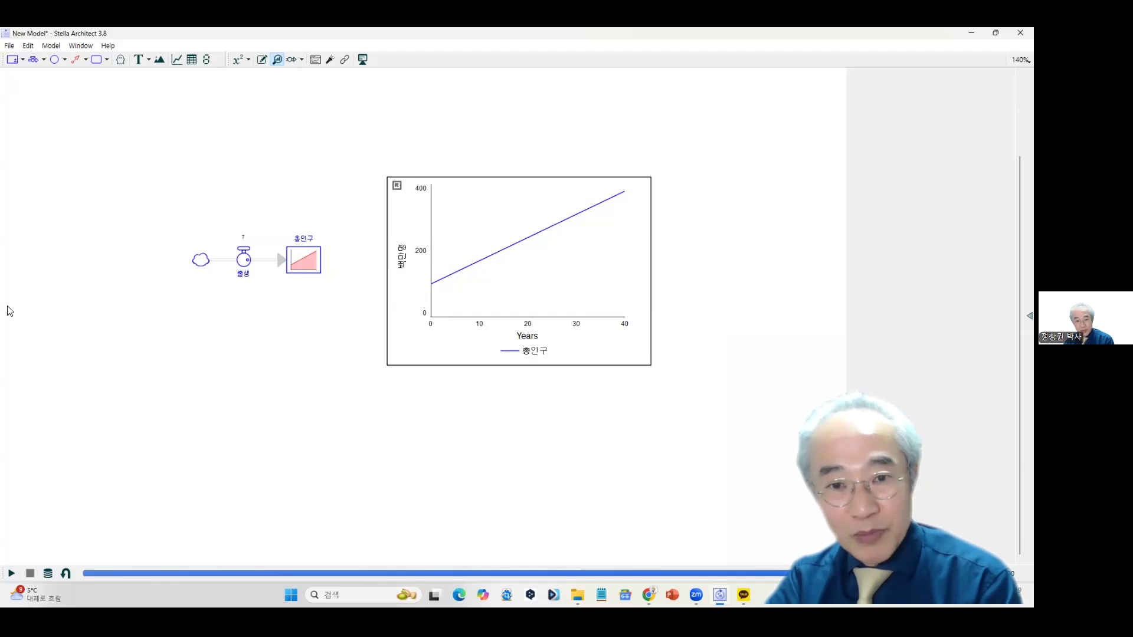
Add a converter named birth rate above the cloud of the 출생 flow and move its label above the circle.
scroll(299, 342, "down", 1)
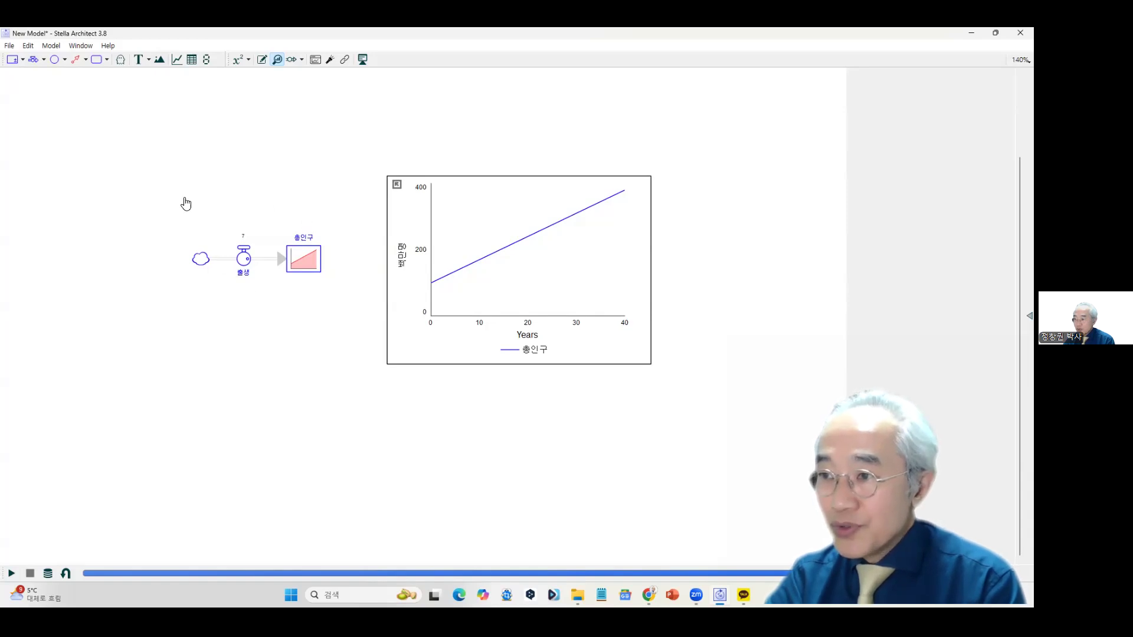
left_click(55, 59)
left_click(183, 218)
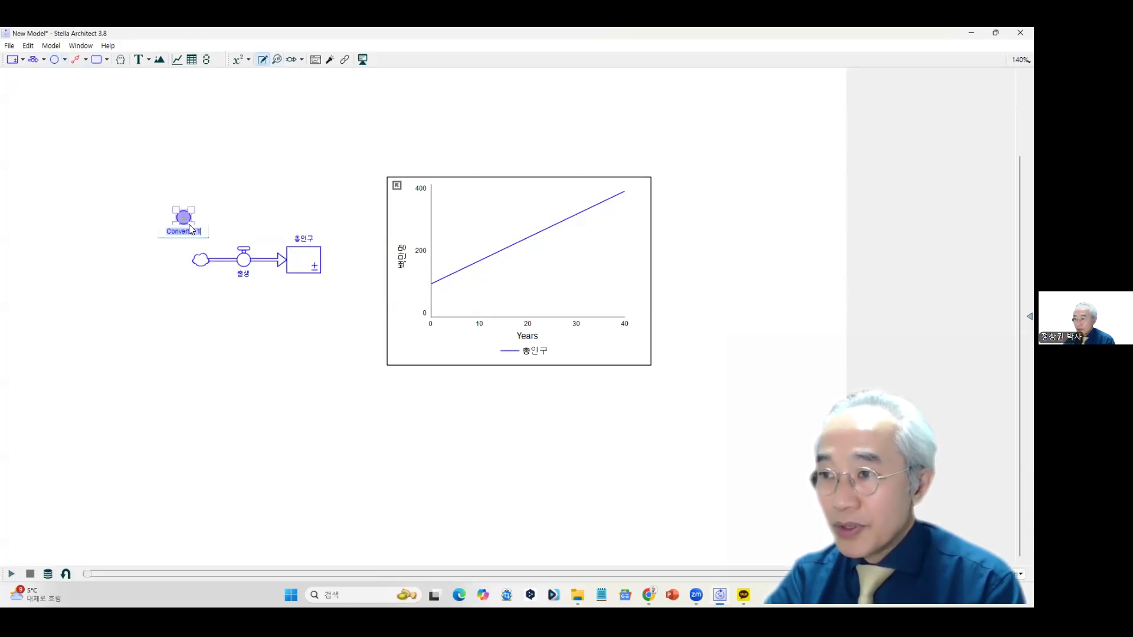
key("BackSpace")
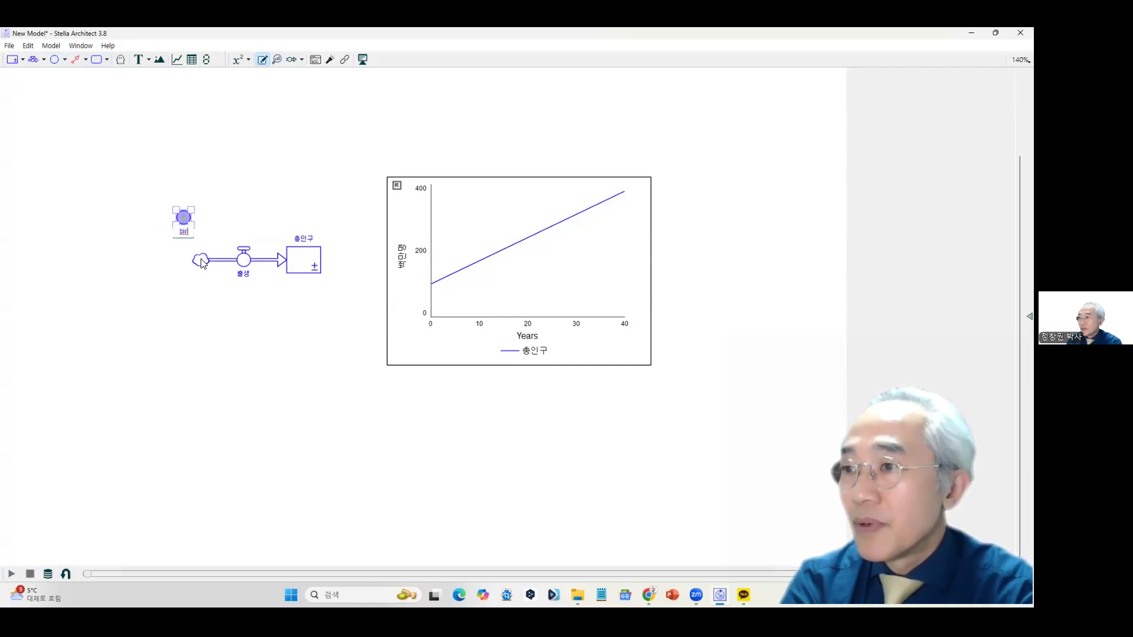
type("birth rate")
left_click(238, 172)
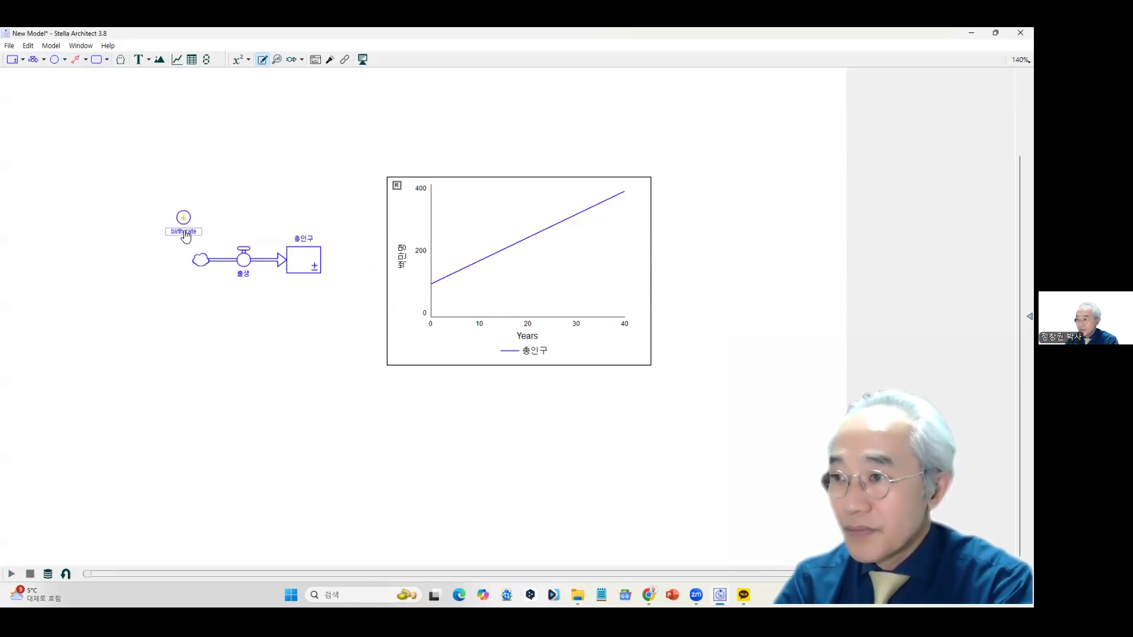
left_click_drag(185, 237, 186, 208)
left_click(239, 206)
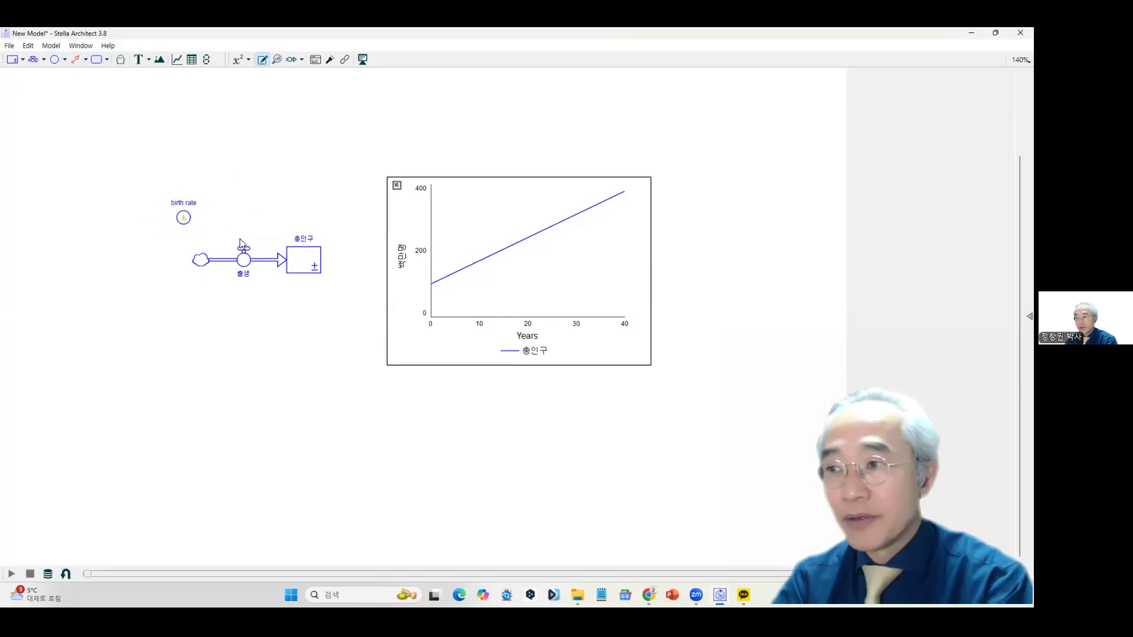
Examine the birth rate converter, the 출생 flow and the 총인구 stock at a larger magnification.
scroll(248, 235, "up", 2)
scroll(255, 248, "down", 2)
scroll(255, 256, "up", 3)
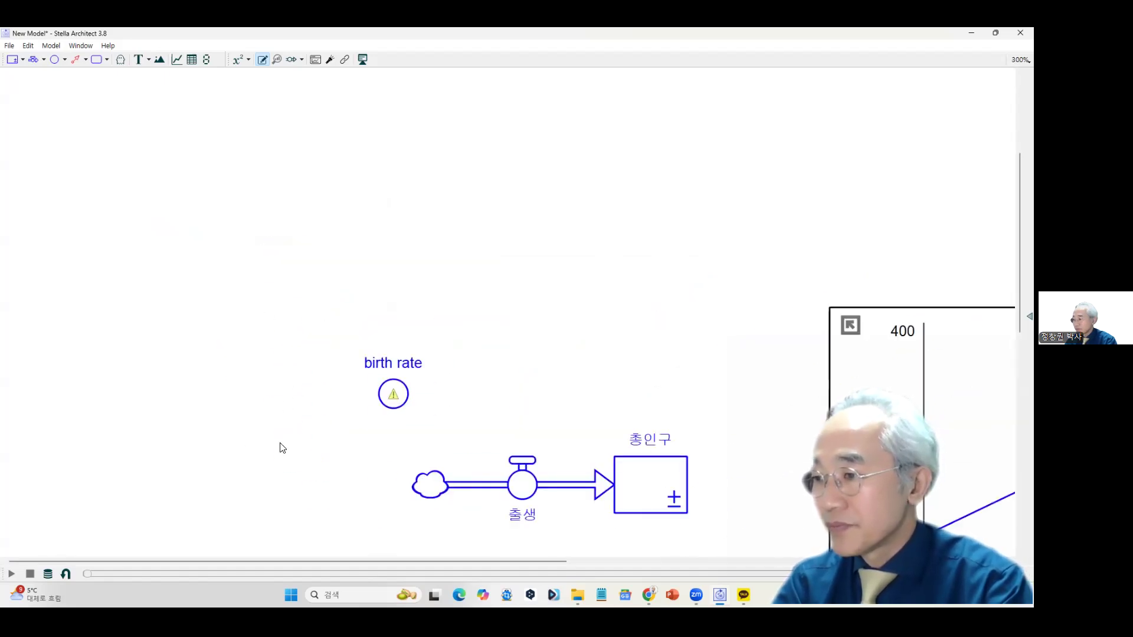
left_click_drag(294, 562, 395, 563)
scroll(351, 455, "down", 3)
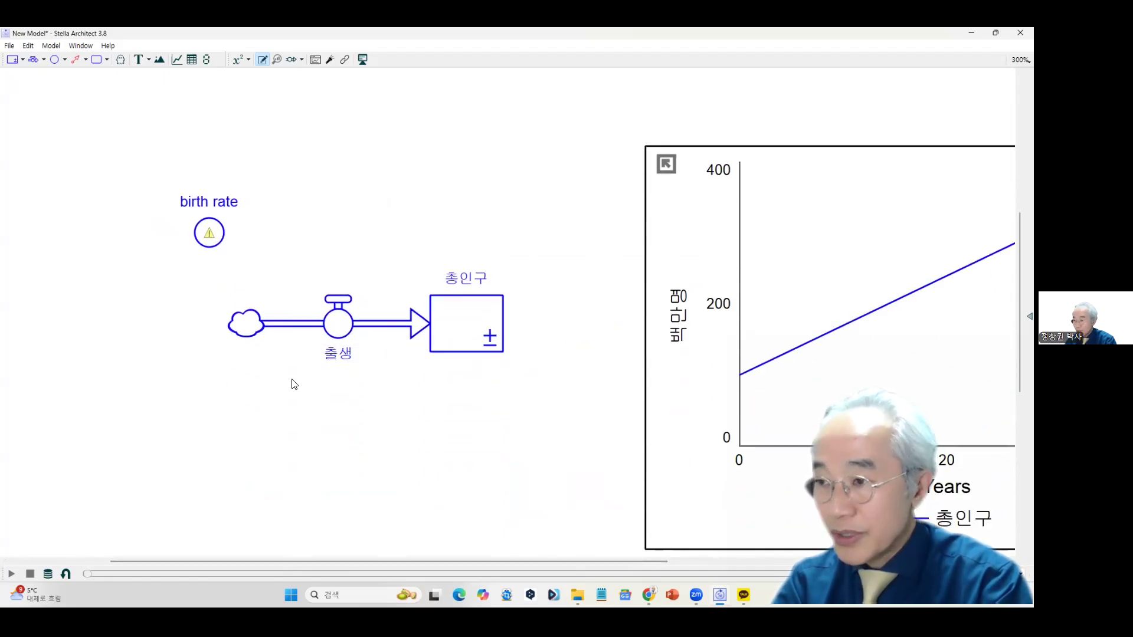
scroll(291, 384, "up", 2)
scroll(324, 382, "down", 3)
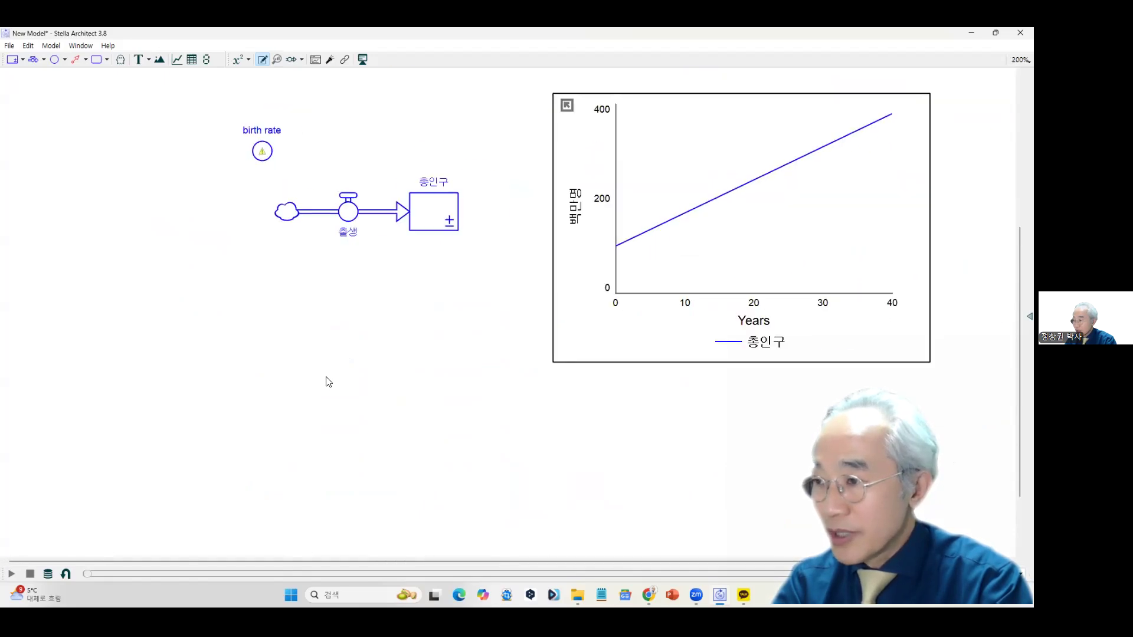
scroll(368, 307, "up", 3)
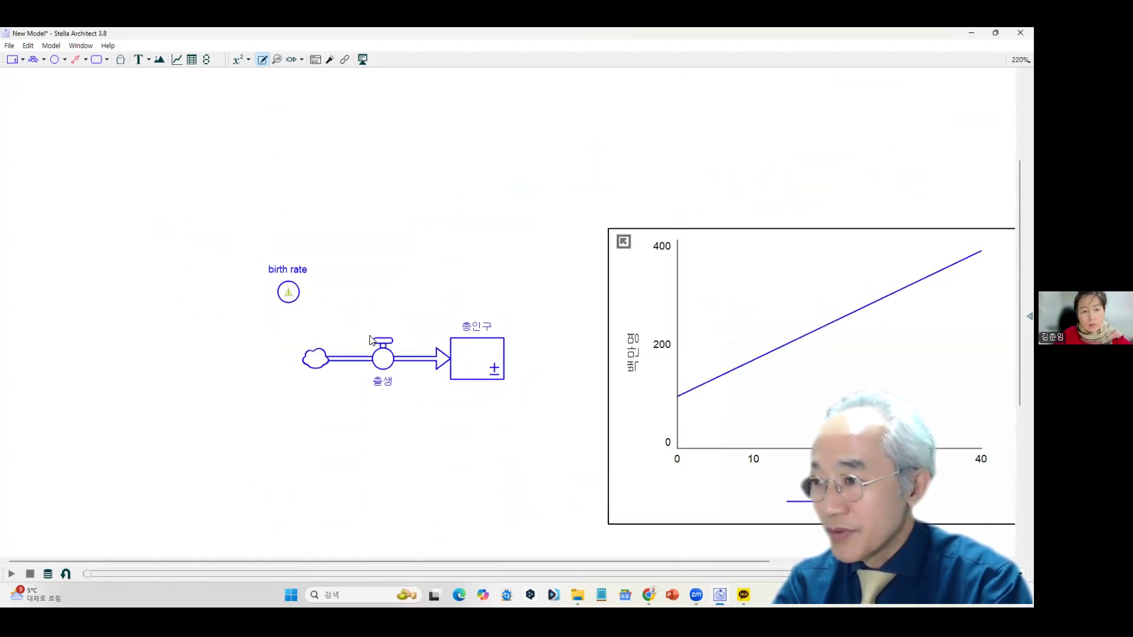
scroll(370, 340, "up", 3)
left_click_drag(312, 561, 434, 566)
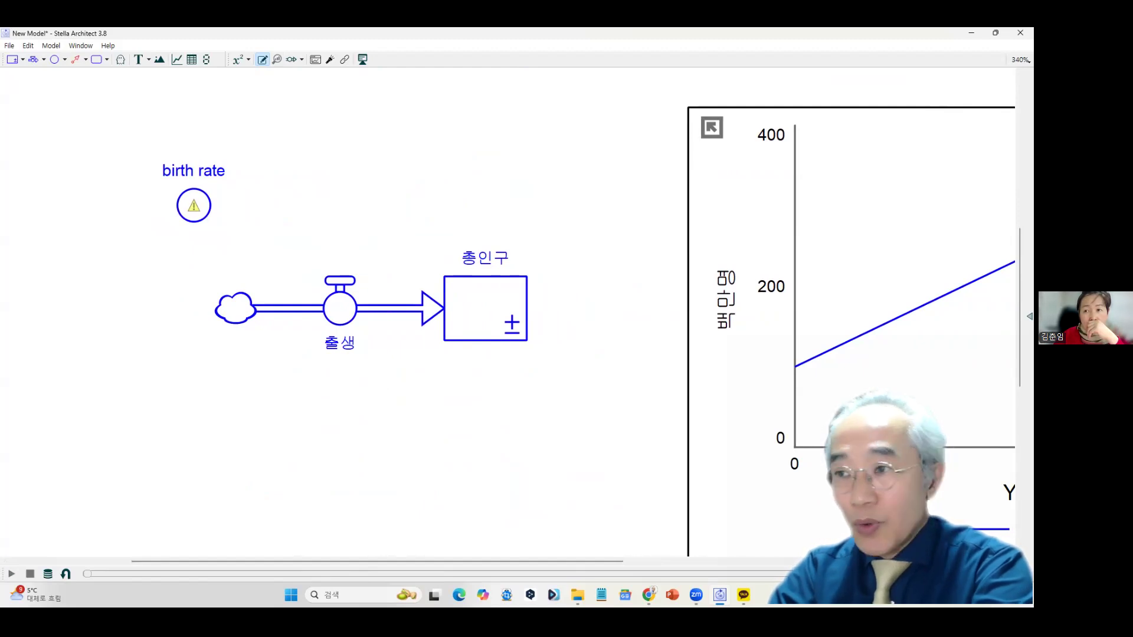
Check the 2-2 model's equations and diagram on the web page in the browser and return to Stella Architect.
key("alt+Tab")
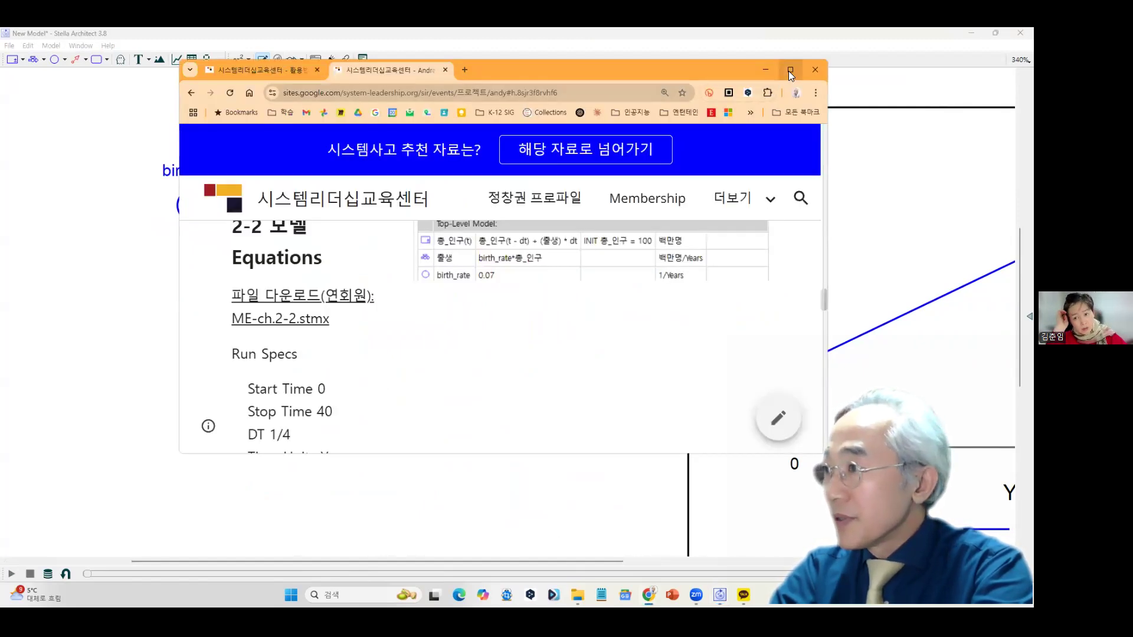
left_click(790, 70)
scroll(242, 307, "up", 4)
scroll(242, 307, "up", 4)
scroll(242, 308, "down", 5)
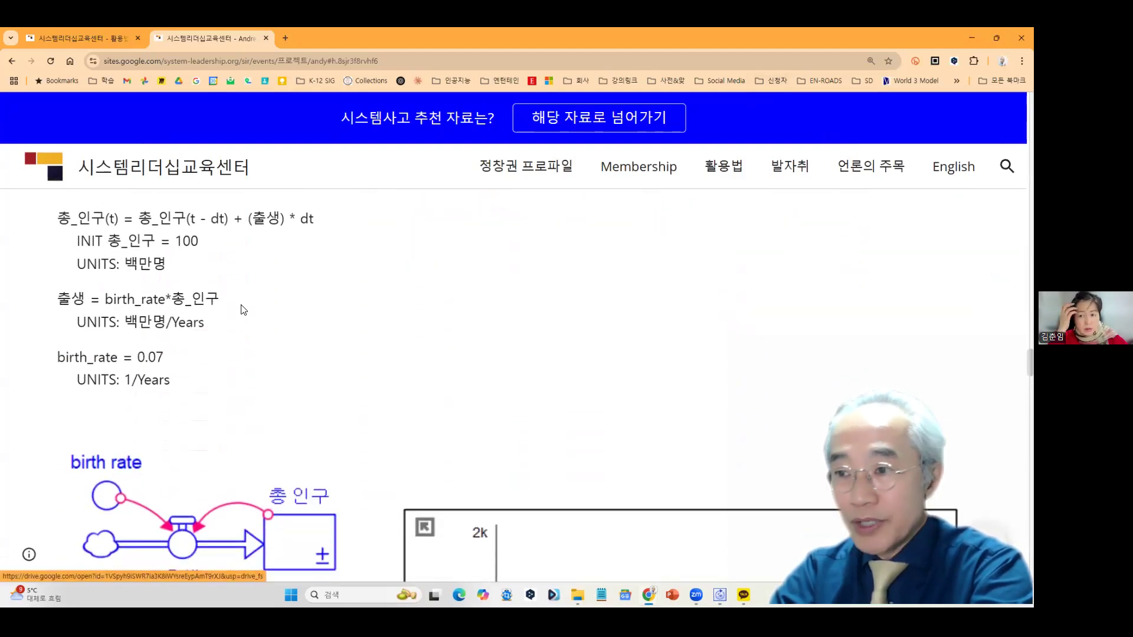
scroll(242, 309, "down", 4)
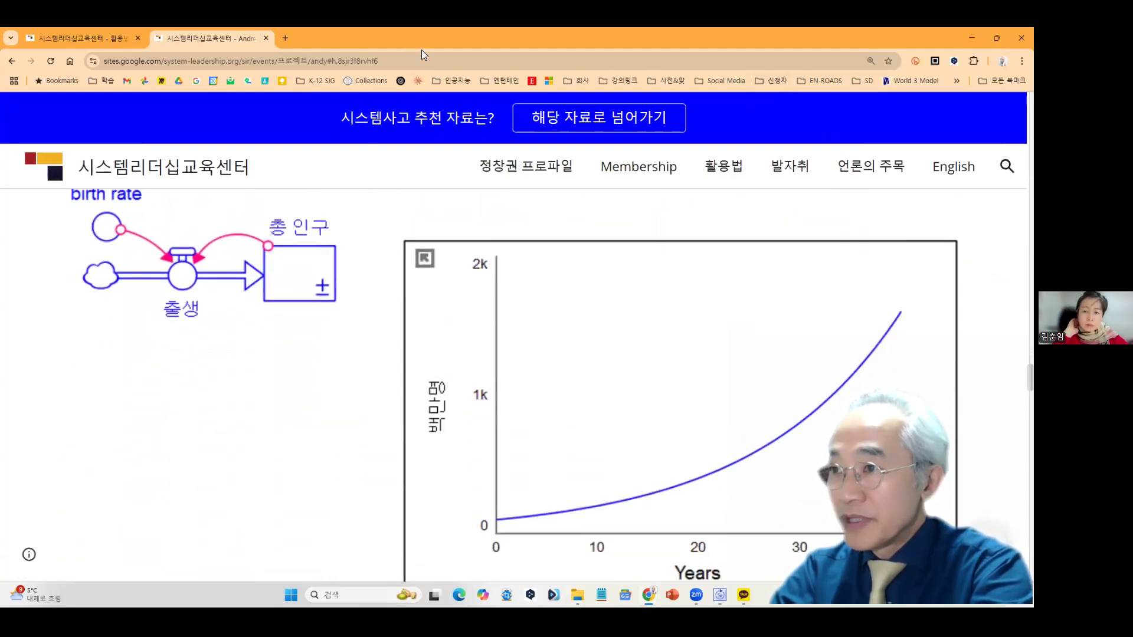
key("alt+Tab")
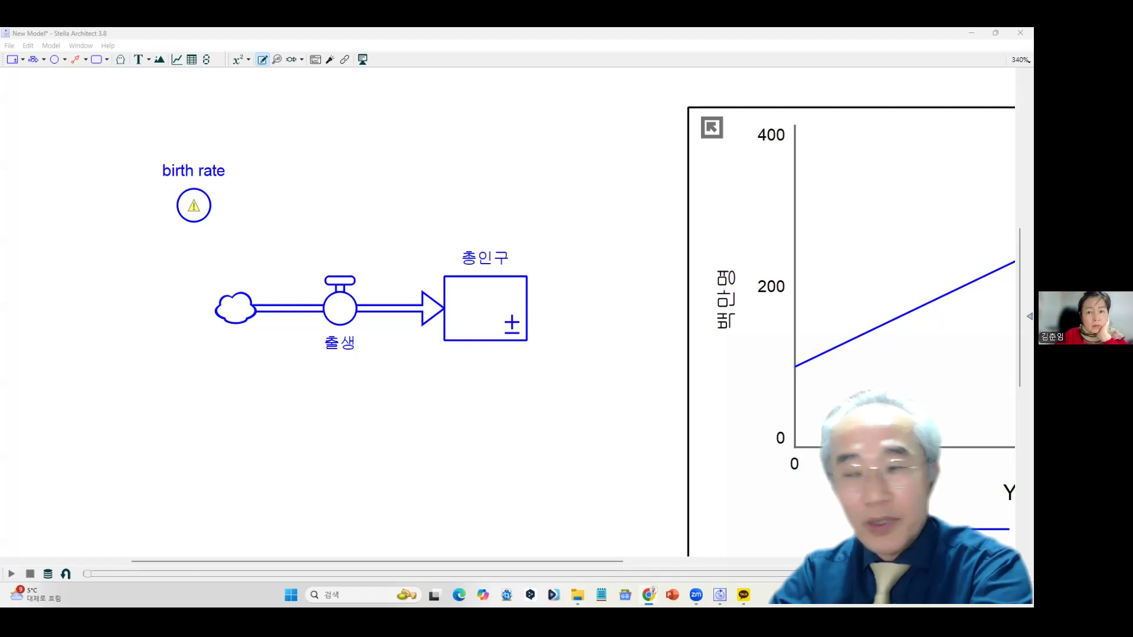
Move the birth rate converter closer to the 출생 flow, directly above the flow's cloud.
left_click_drag(198, 214, 247, 249)
left_click(256, 136)
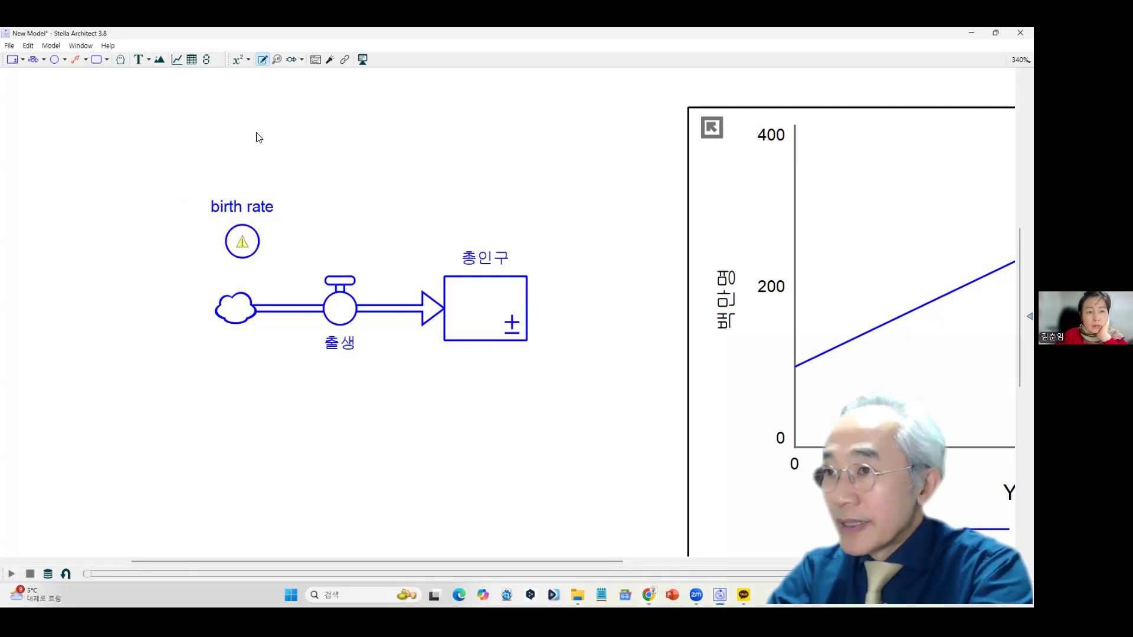
left_click(86, 59)
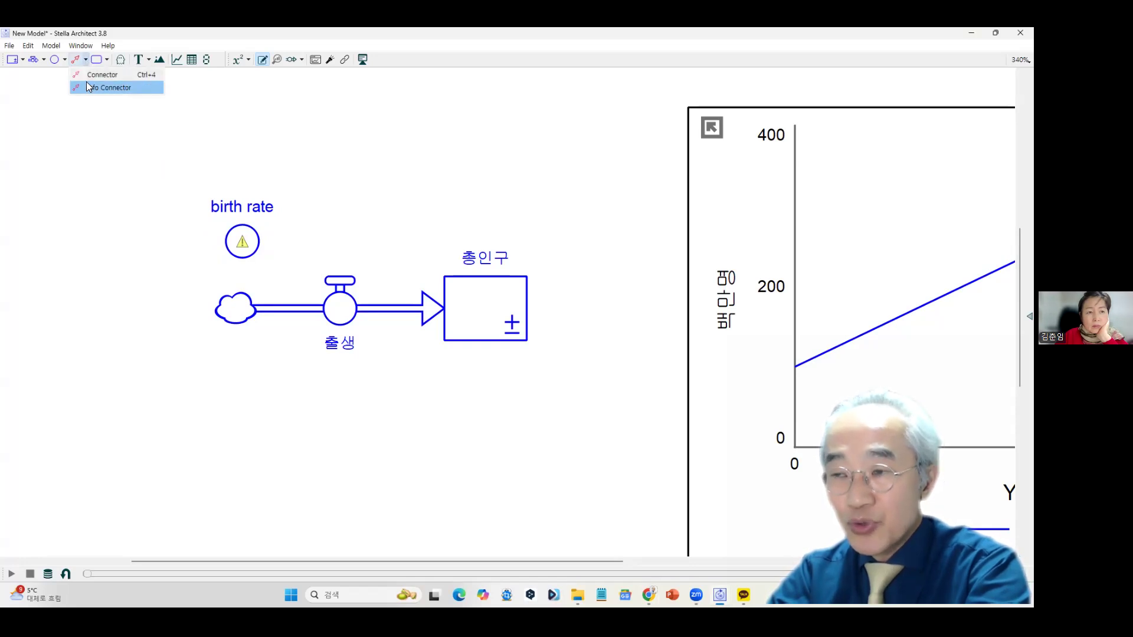
left_click(76, 61)
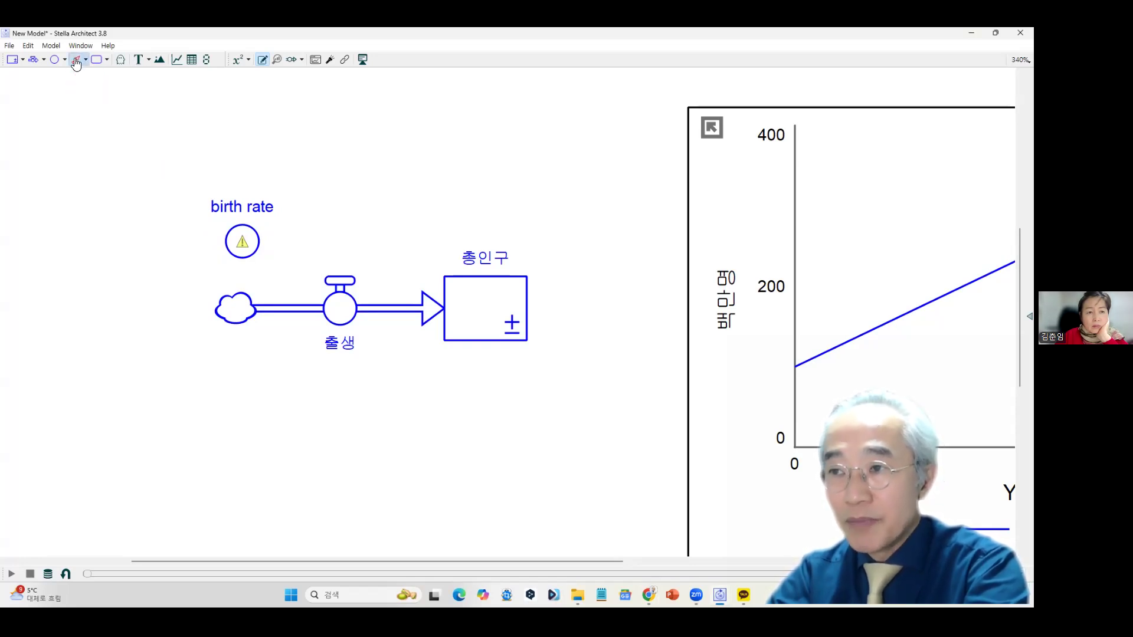
left_click_drag(243, 241, 334, 291)
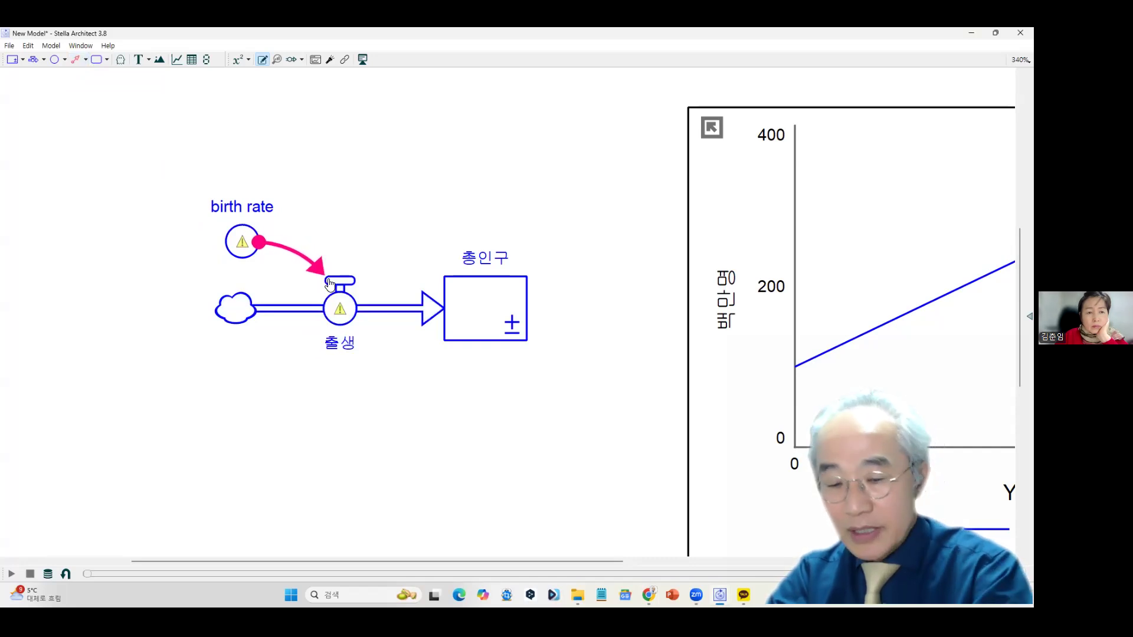
key("ctrl+z")
Link the birth rate converter and the 총인구 stock to the 출생 flow, each with its own connector.
left_click(76, 59)
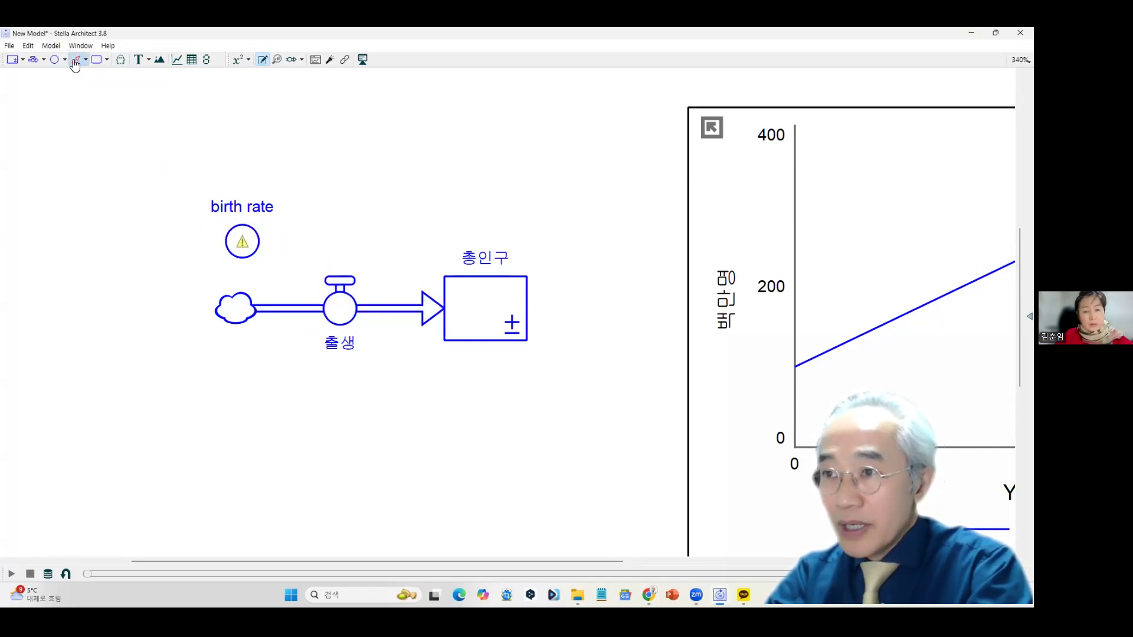
left_click_drag(239, 250, 332, 317)
left_click(75, 60)
left_click_drag(471, 299, 340, 286)
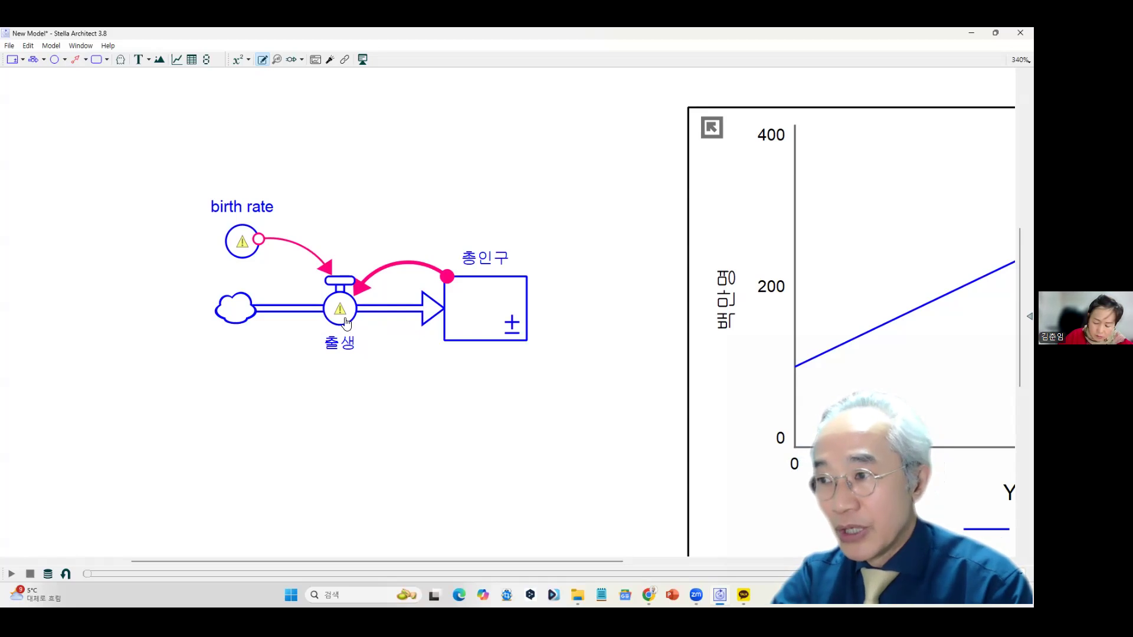
mouse_move(344, 321)
mouse_move(473, 306)
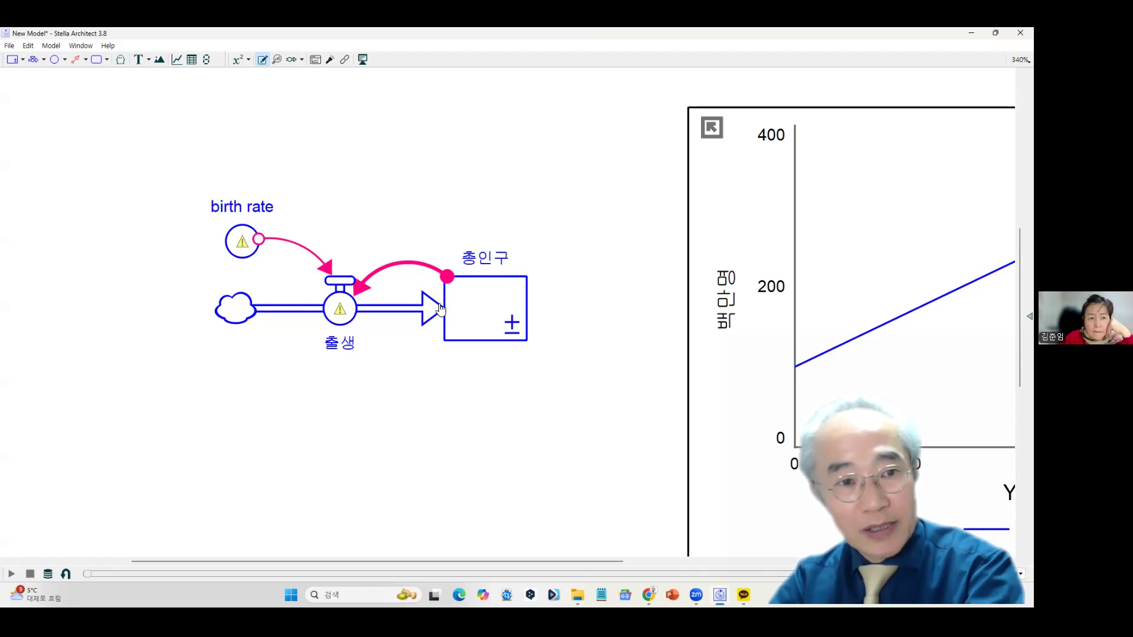
Set the equation of the birth rate converter to 0.07.
double_click(242, 258)
type("ㅇ")
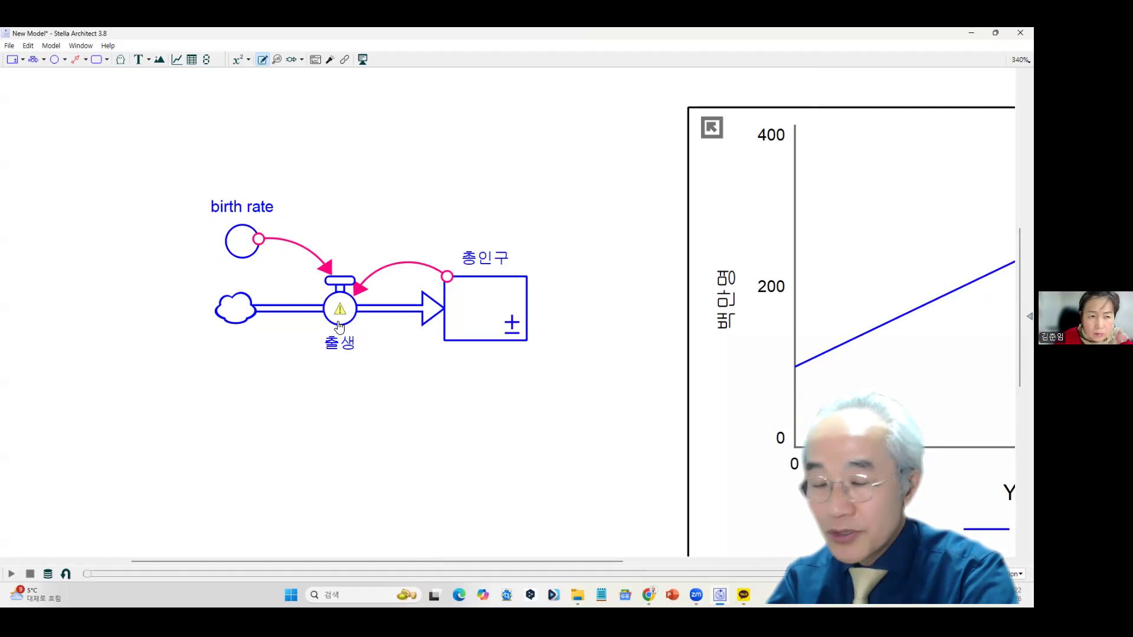
Replace the equation of the 출생 flow with birth_rate*총인구 and apply it.
mouse_move(340, 327)
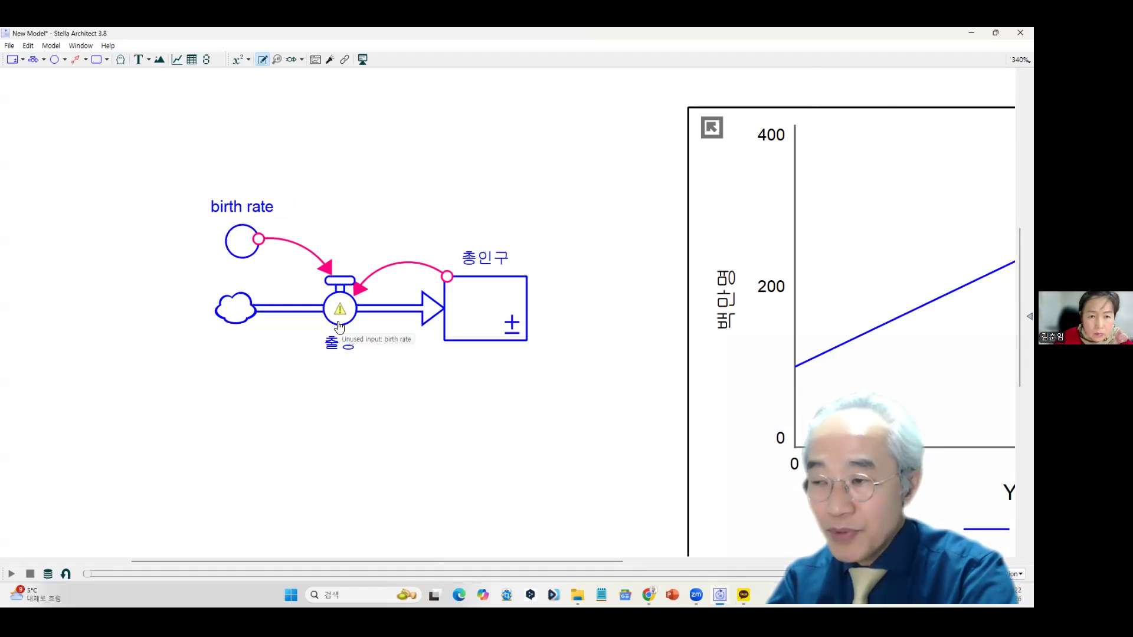
double_click(340, 319)
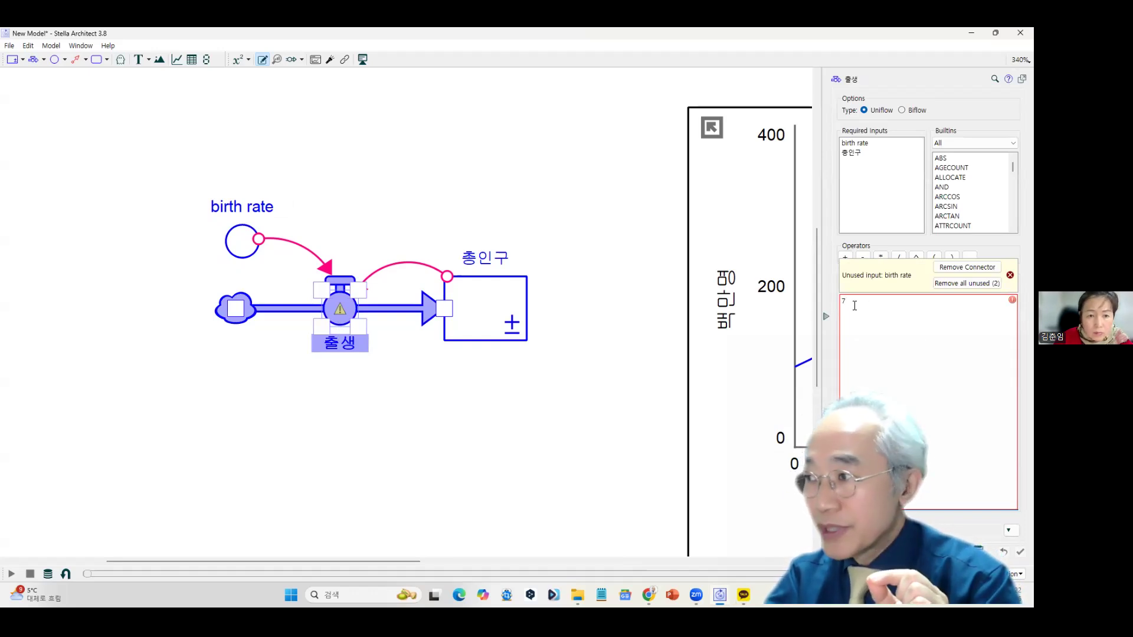
key("BackSpace")
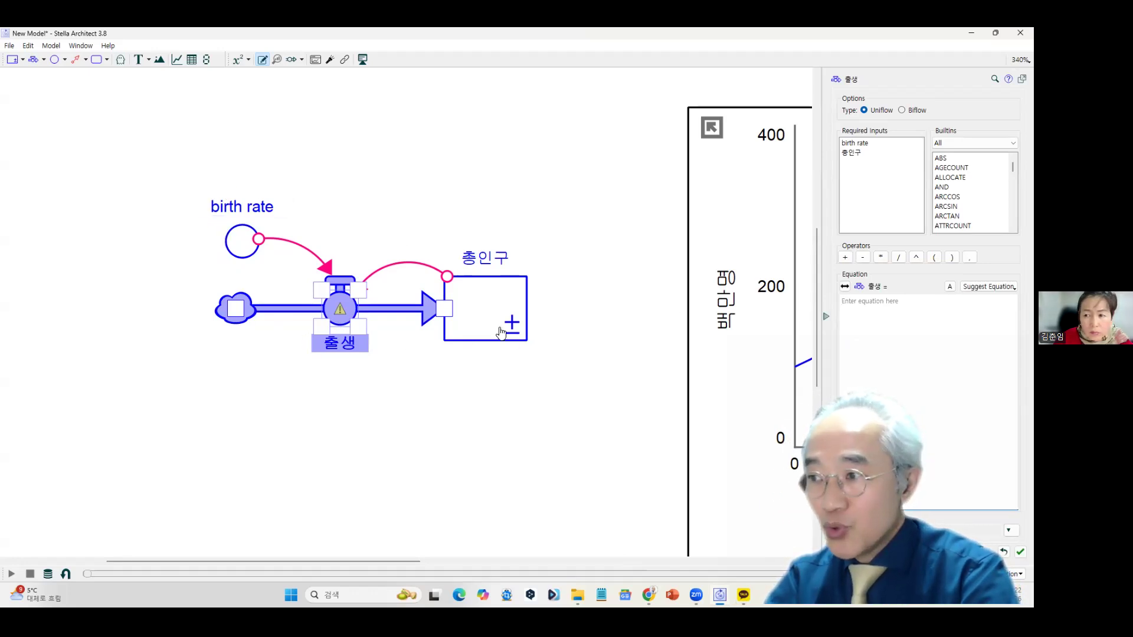
mouse_move(503, 322)
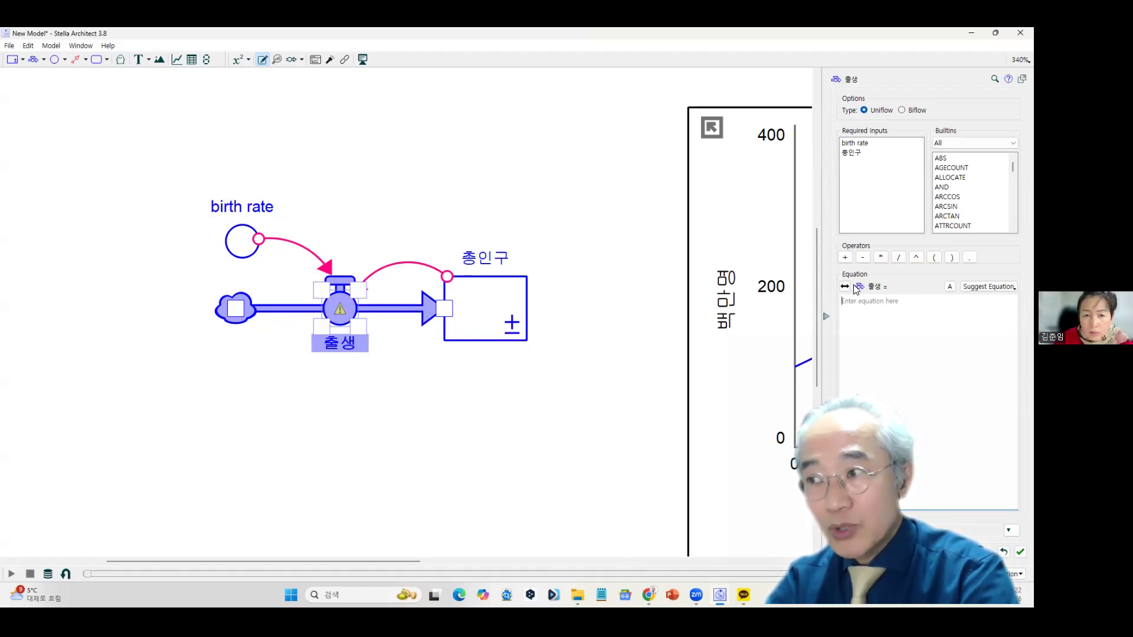
left_click(855, 142)
left_click(881, 256)
left_click(853, 152)
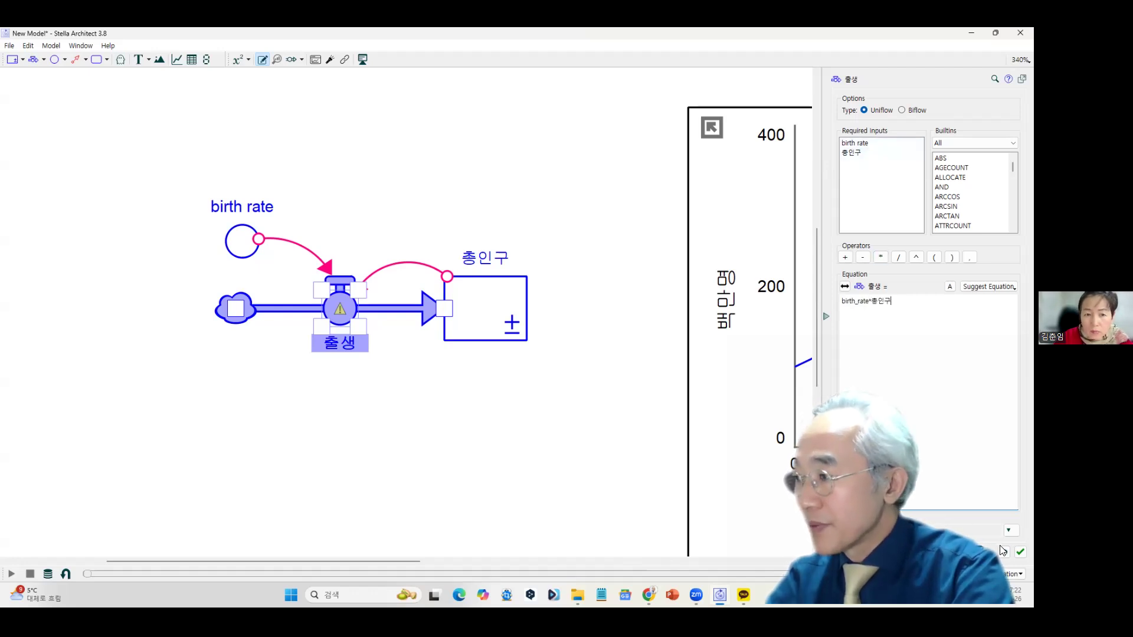
left_click(1020, 552)
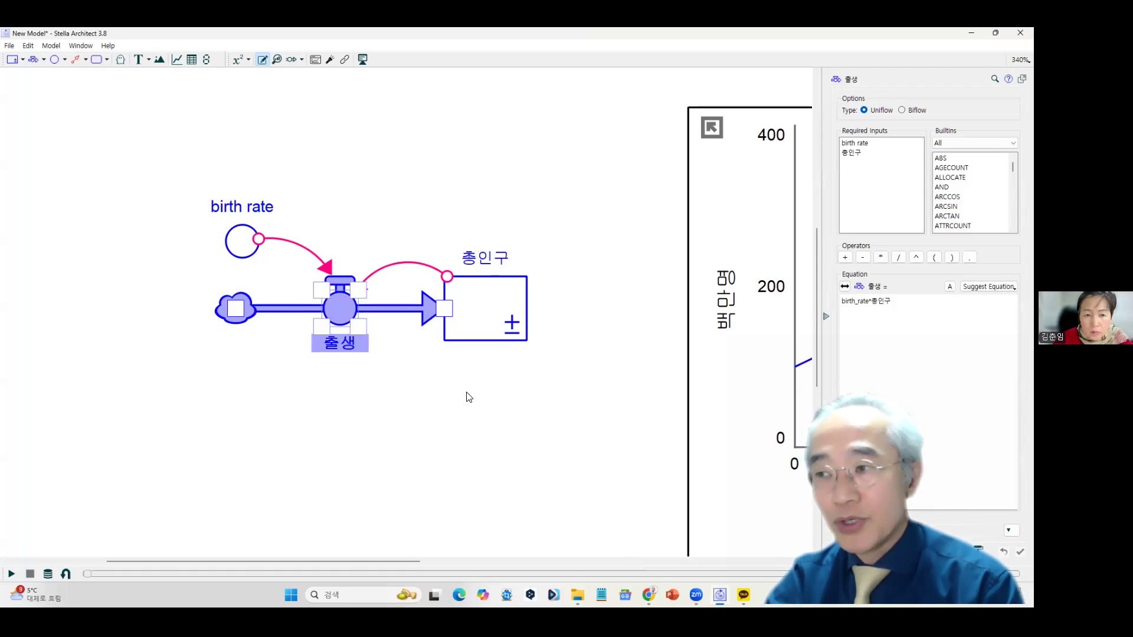
left_click(366, 409)
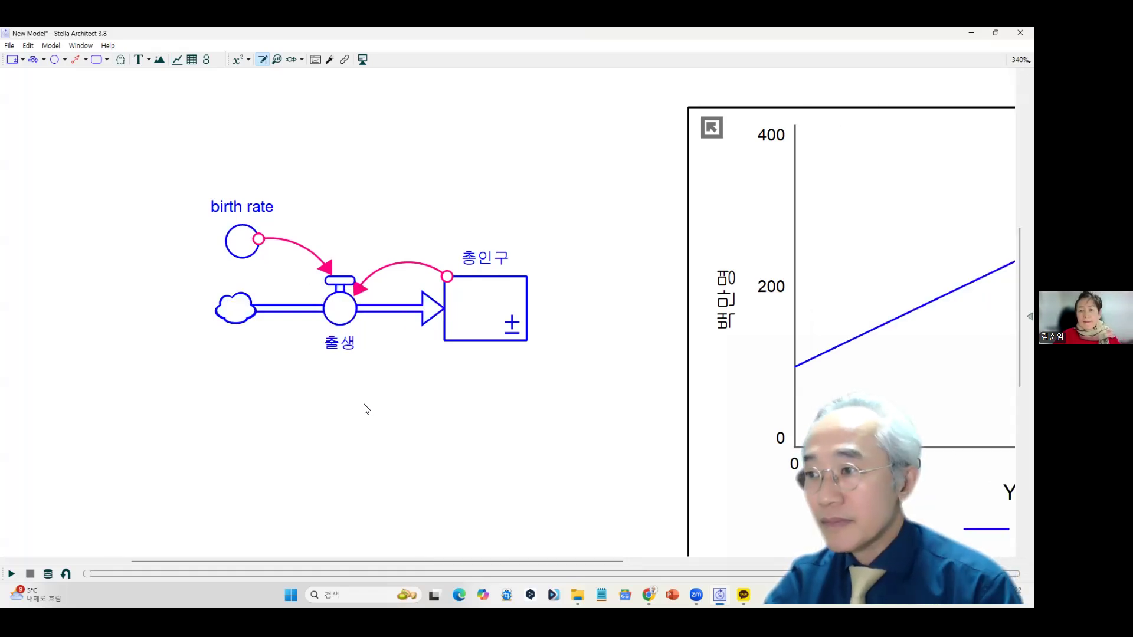
Run the 2-2 simulation and examine the 총인구 curve and the loop between 총인구 and 출생 through simulated time.
left_click(12, 574)
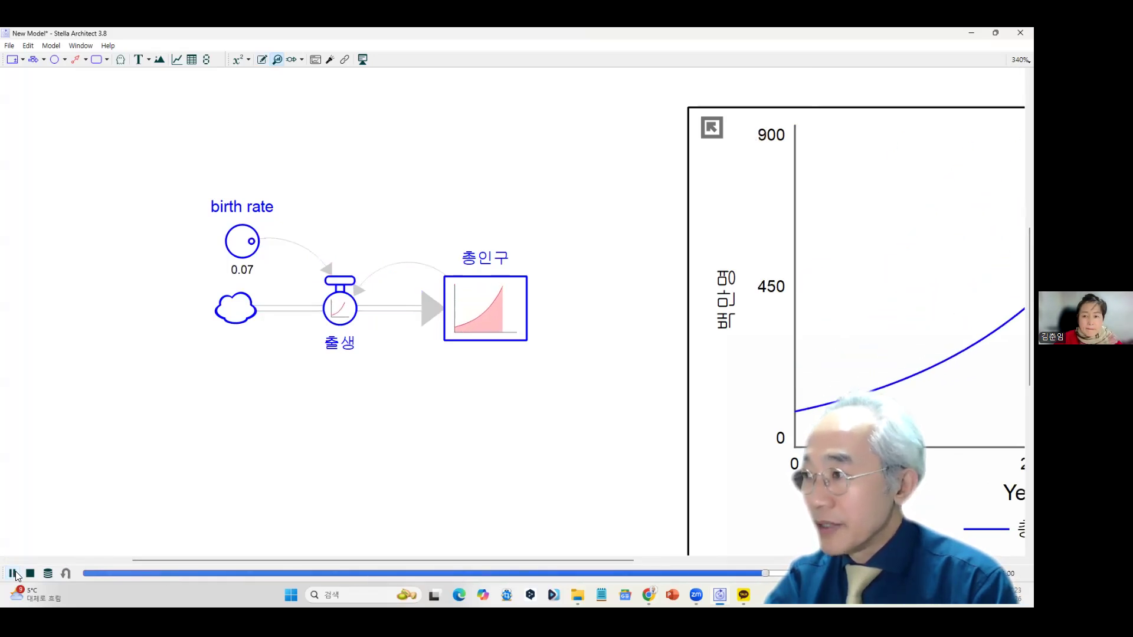
scroll(463, 427, "down", 2)
scroll(463, 427, "down", 2)
scroll(462, 427, "up", 1)
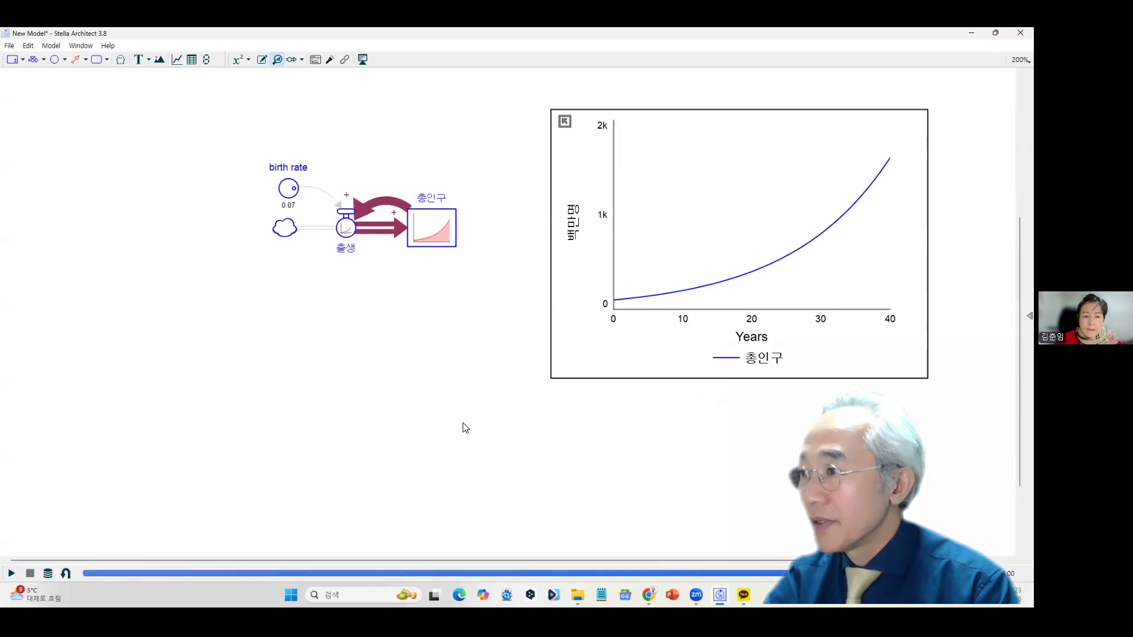
scroll(462, 427, "up", 1)
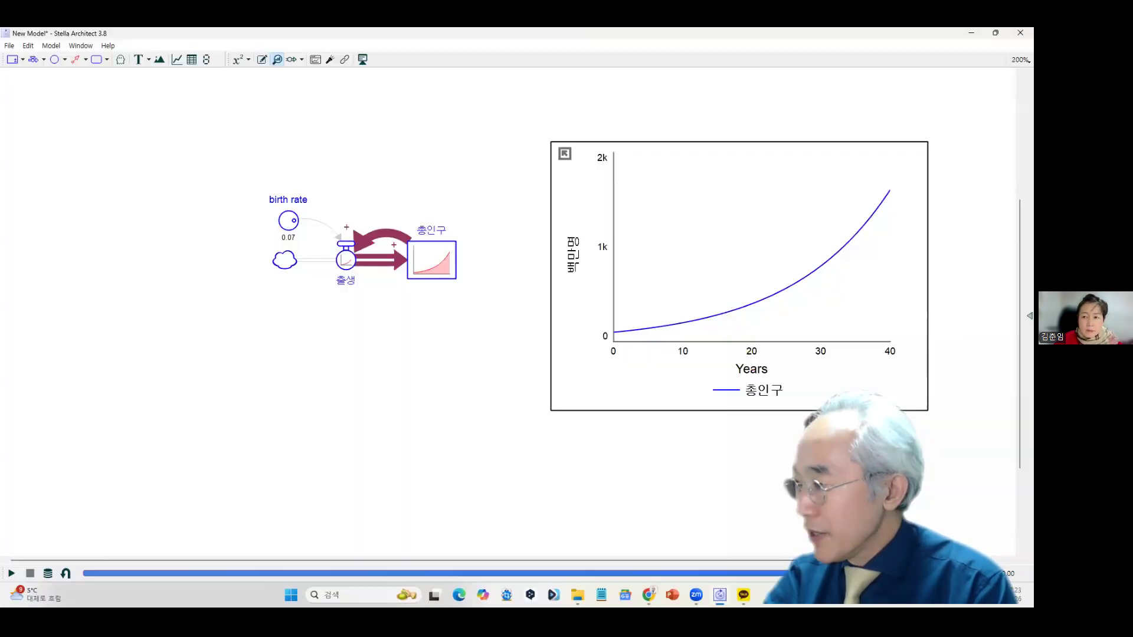
key("ctrl+r")
left_click_drag(767, 571, 937, 506)
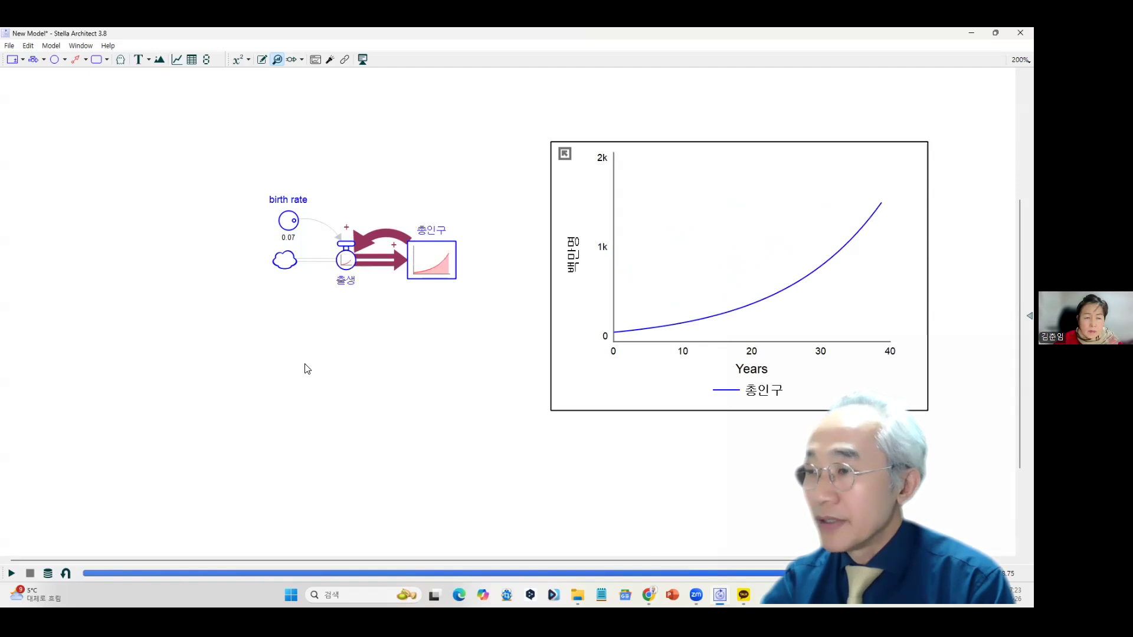
scroll(317, 372, "up", 1)
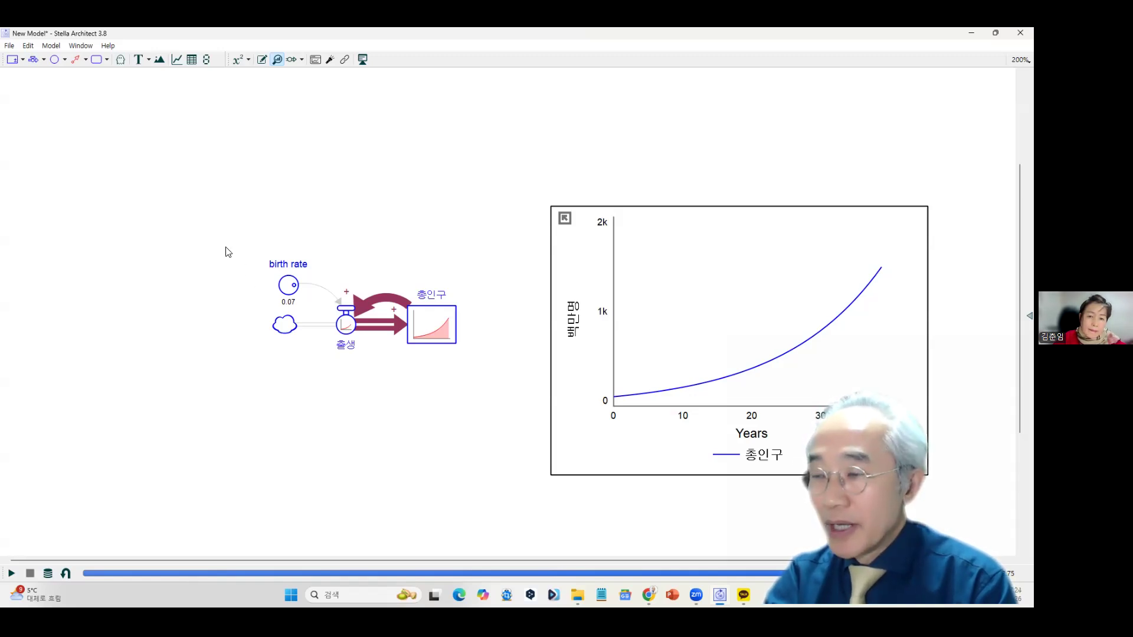
Check the diagram with the 사망 flow and death rate converter on the web page in the browser and return to Stella Architect.
left_click(195, 202)
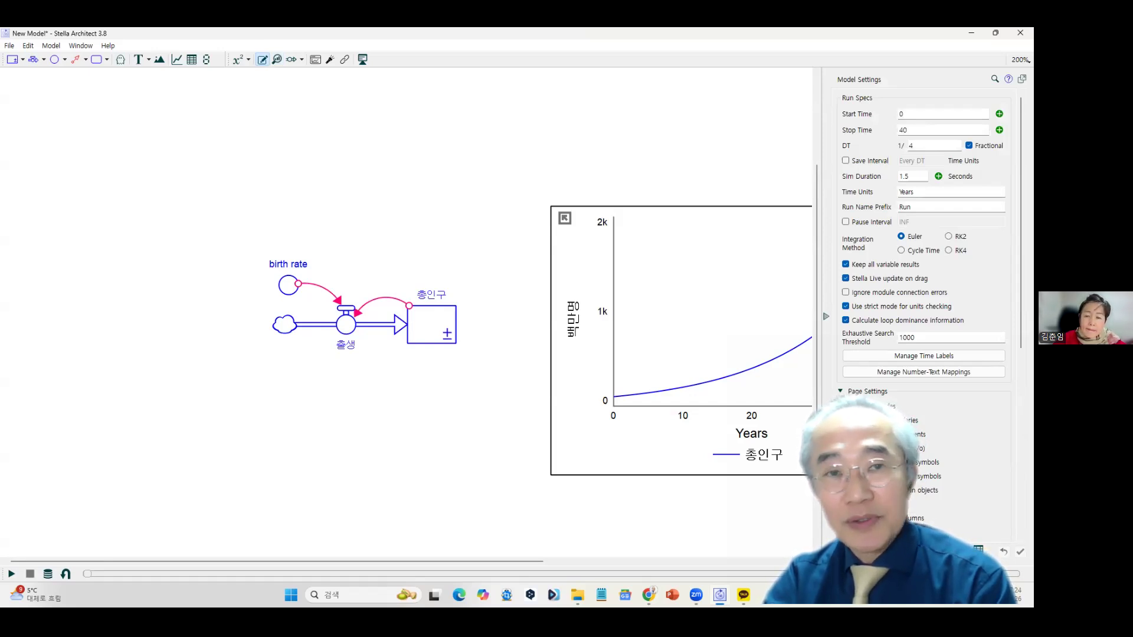
key("alt+Tab")
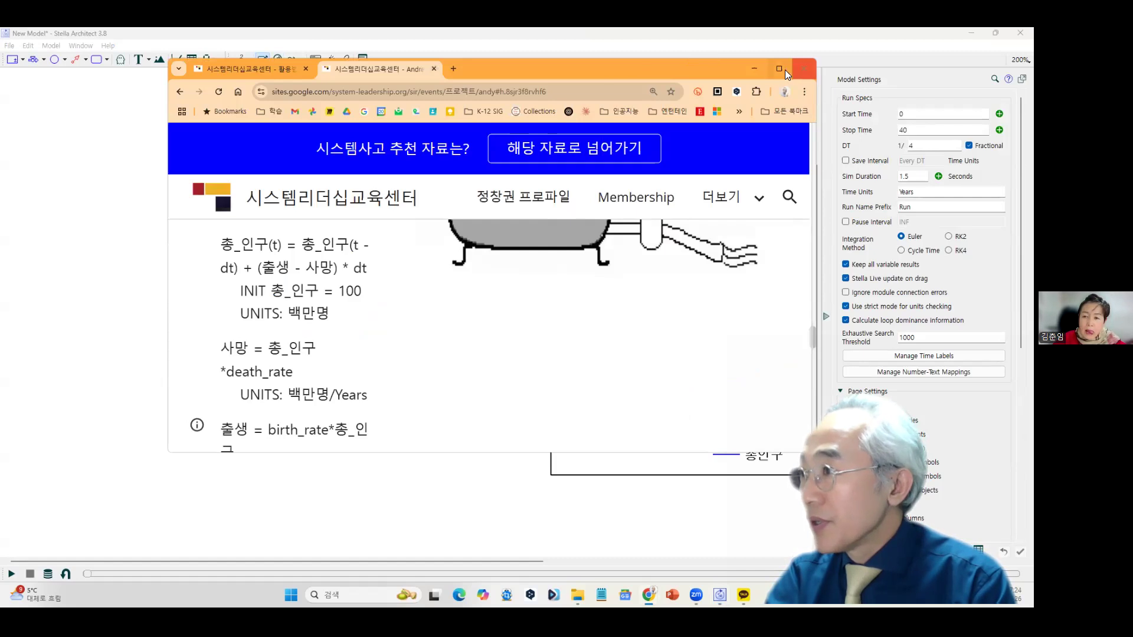
left_click(780, 70)
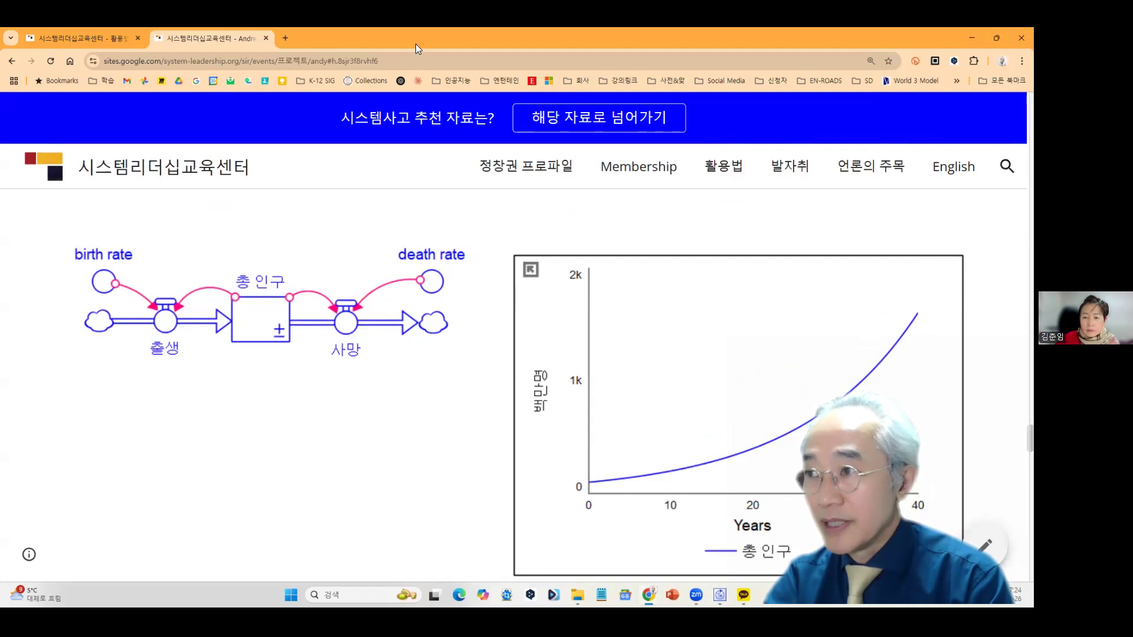
key("alt+Tab")
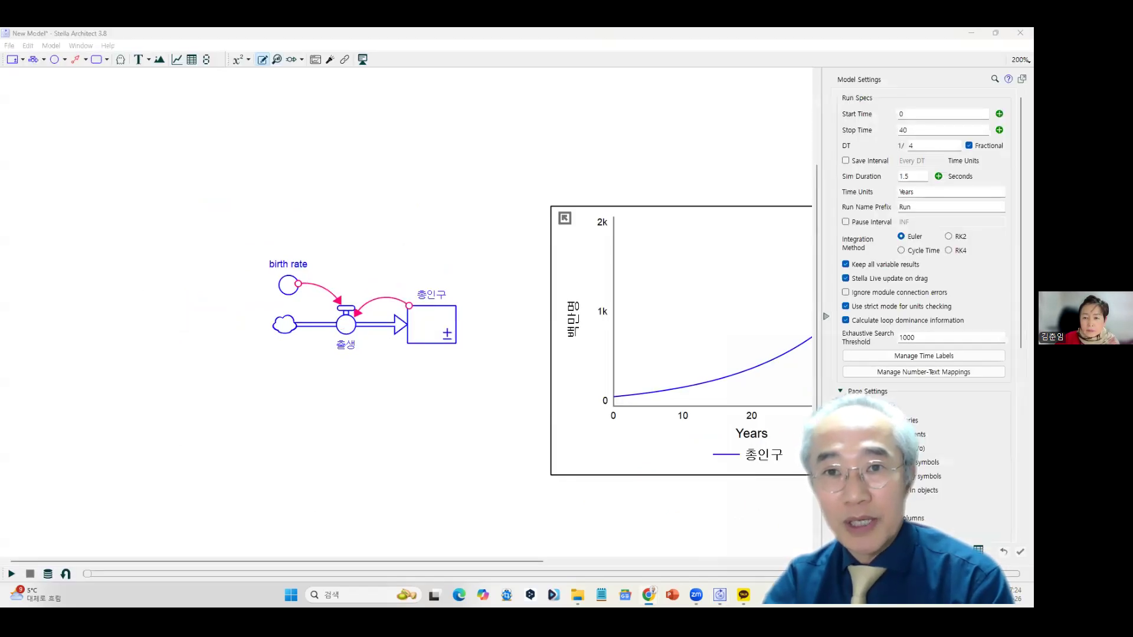
Move the whole birth rate, 출생 and 총인구 diagram farther from the graph to make room for an outflow.
left_click_drag(178, 224, 475, 397)
left_click_drag(414, 336, 267, 336)
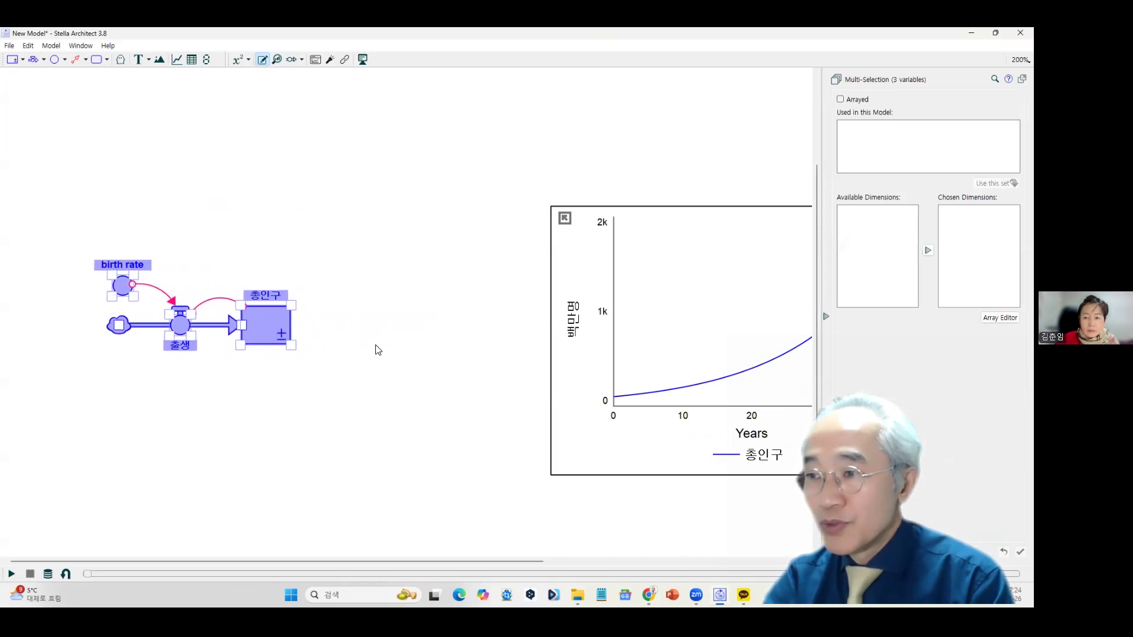
left_click(366, 357)
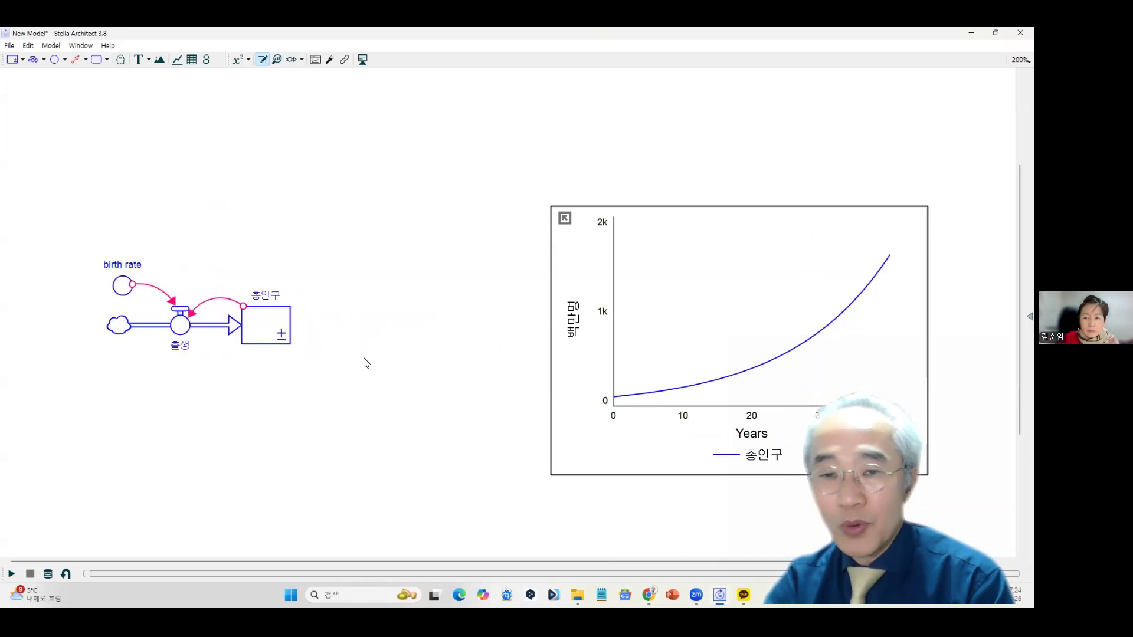
Add an outflow from the 총인구 stock into a cloud beside it and name the flow 사망.
left_click(43, 60)
left_click(48, 74)
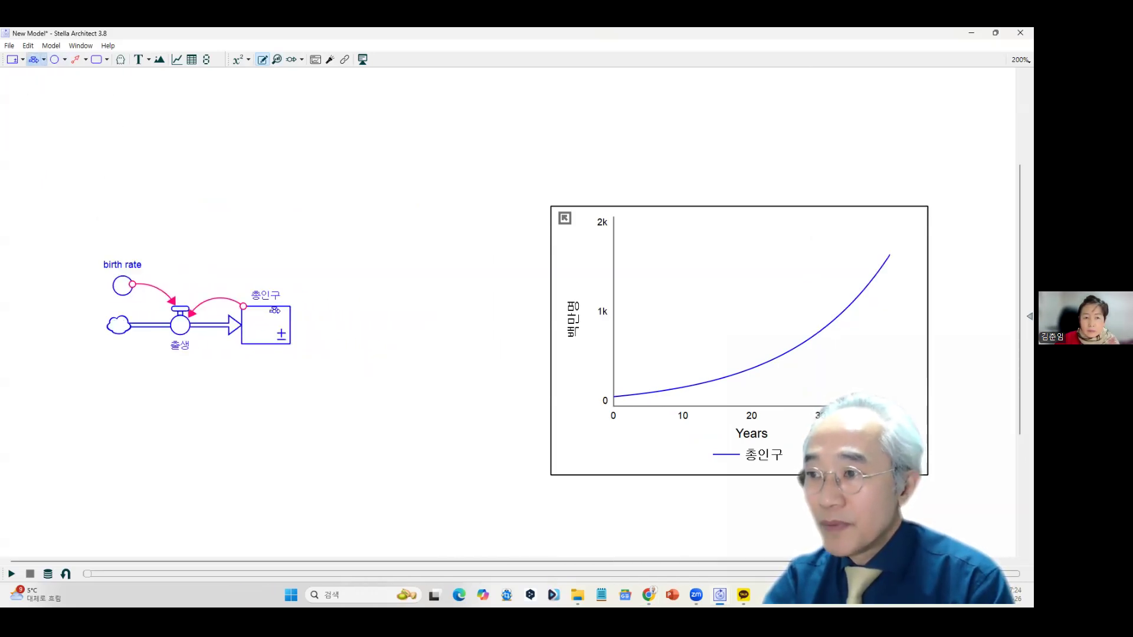
left_click_drag(264, 324, 416, 328)
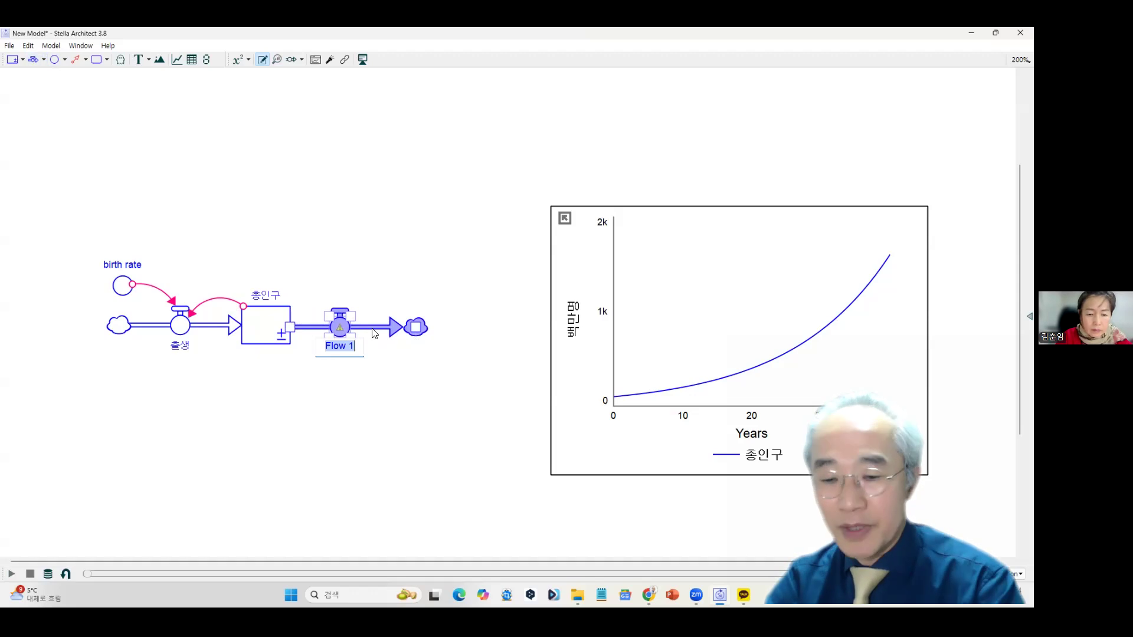
type("사망")
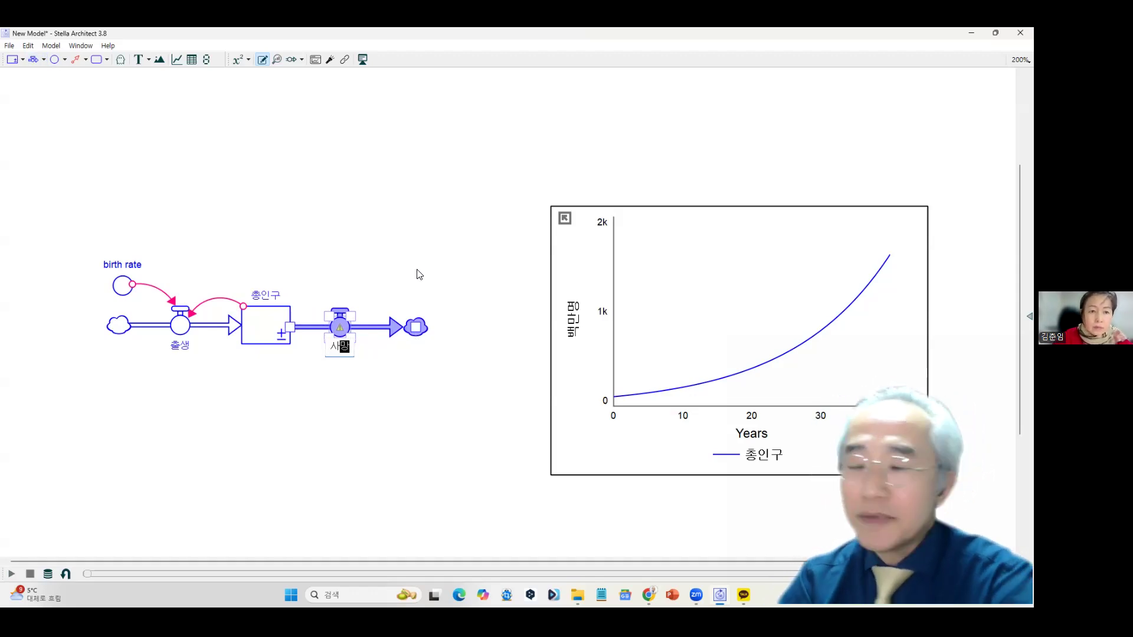
left_click(396, 401)
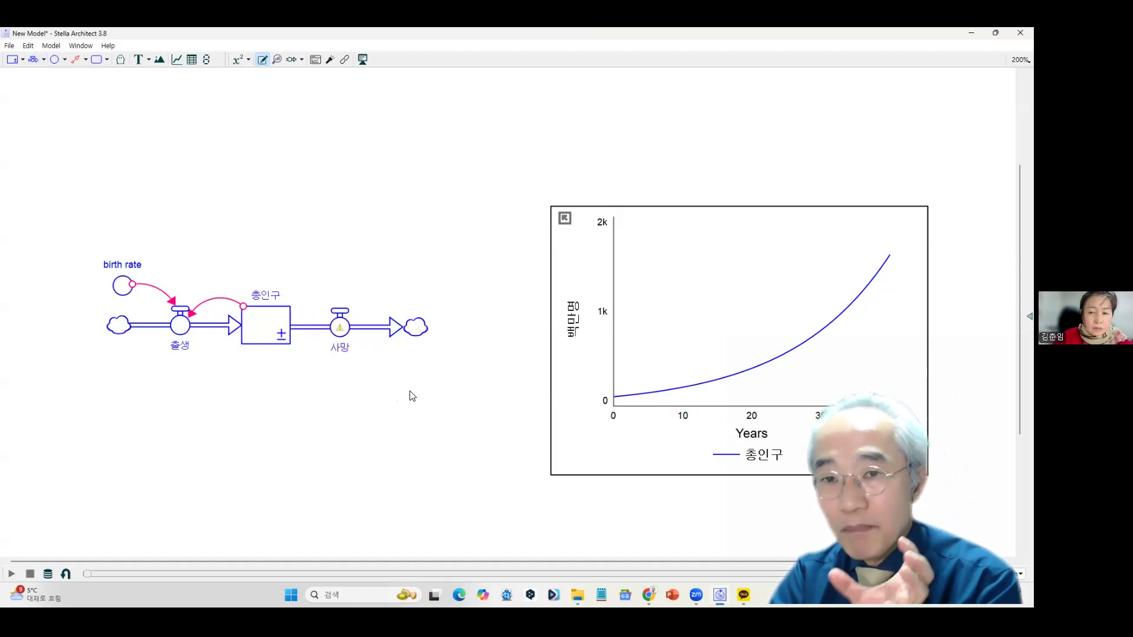
left_click(340, 349)
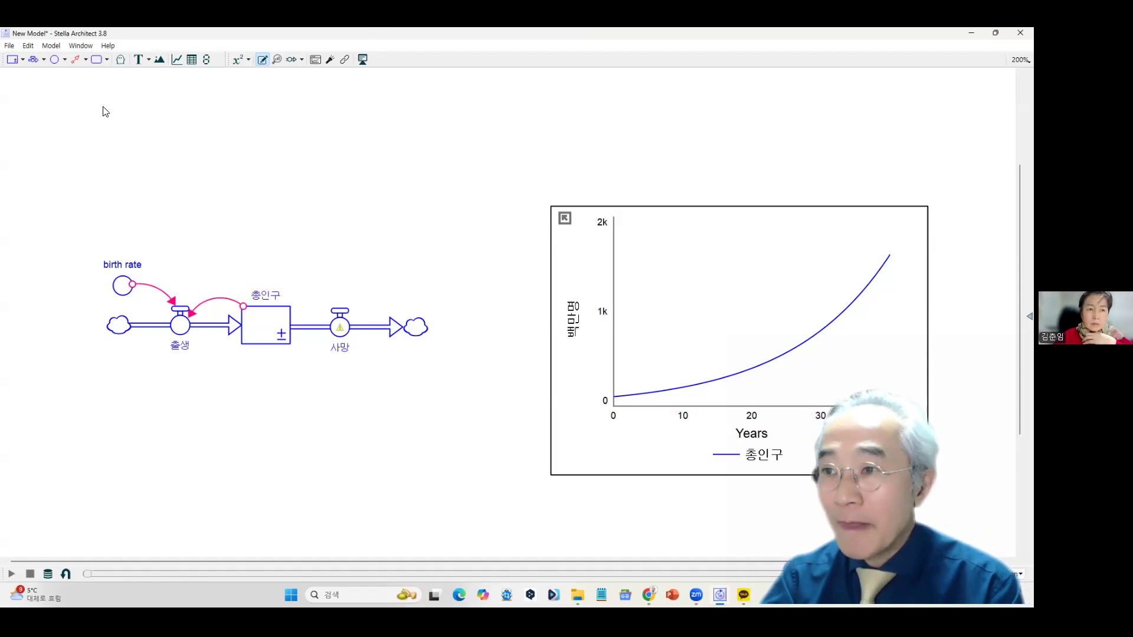
Add a converter named death rate above the 사망 flow, between its valve and the outflow cloud.
left_click(55, 59)
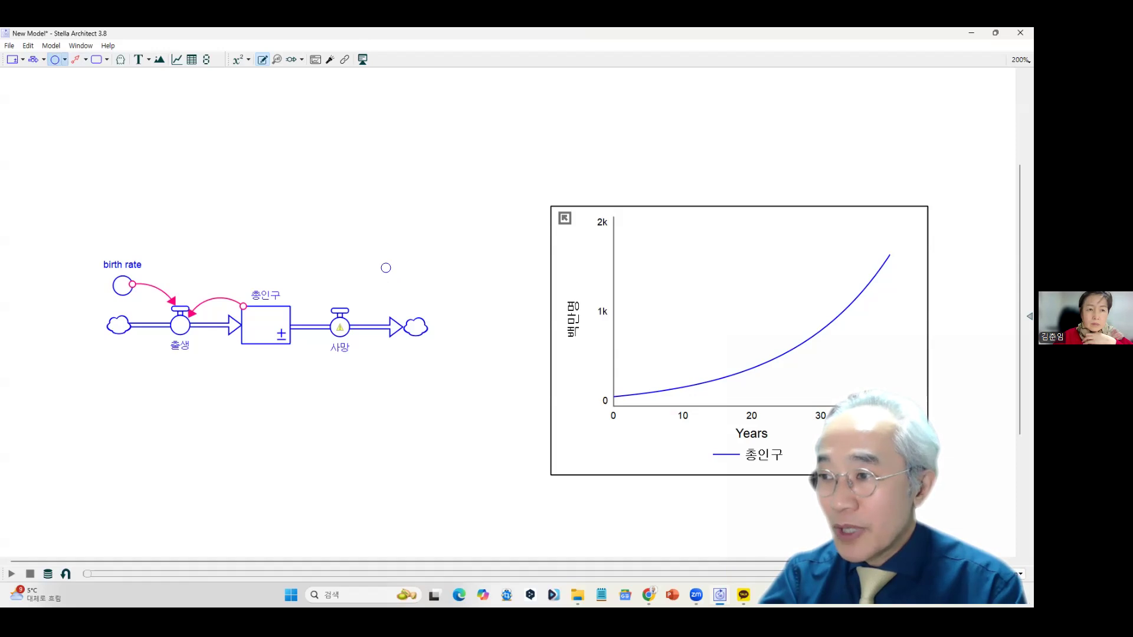
left_click(386, 266)
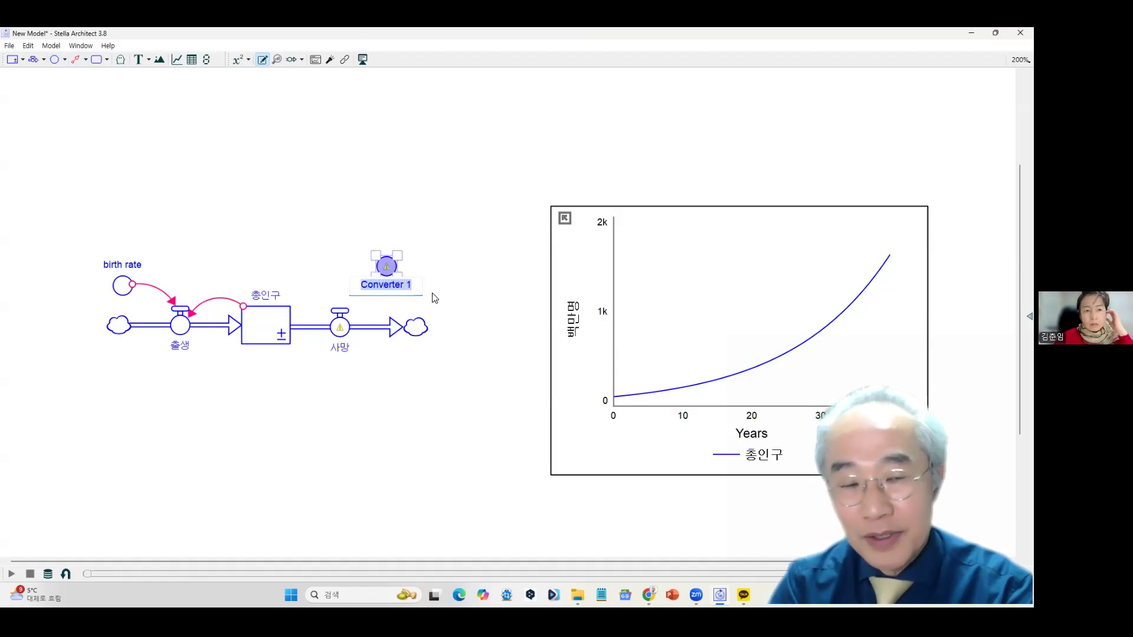
type("dea")
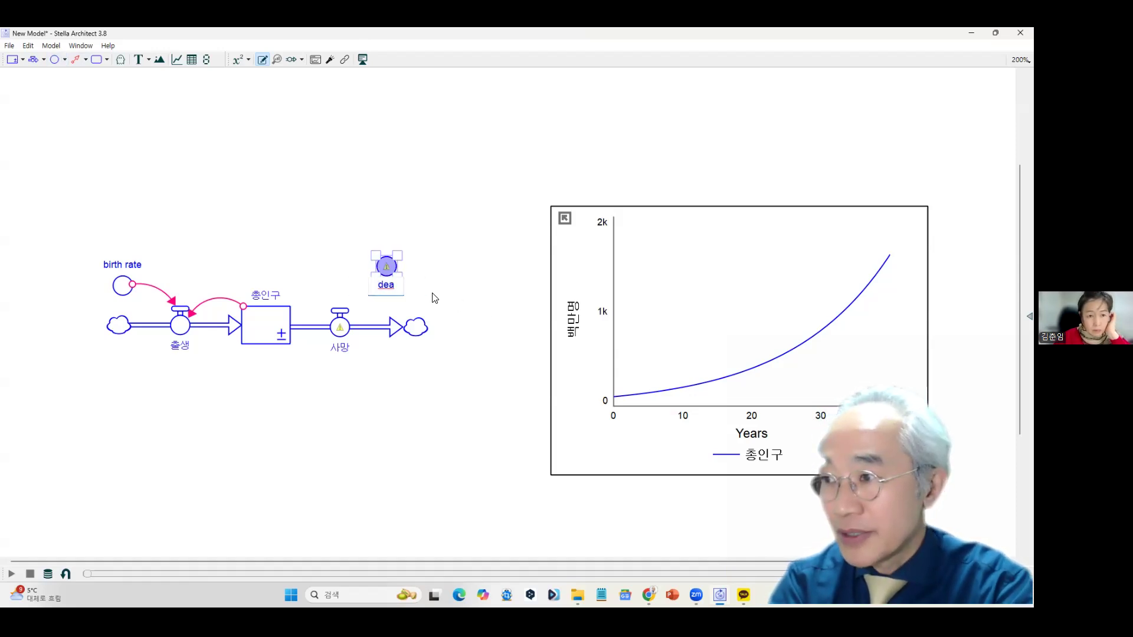
type("th rate")
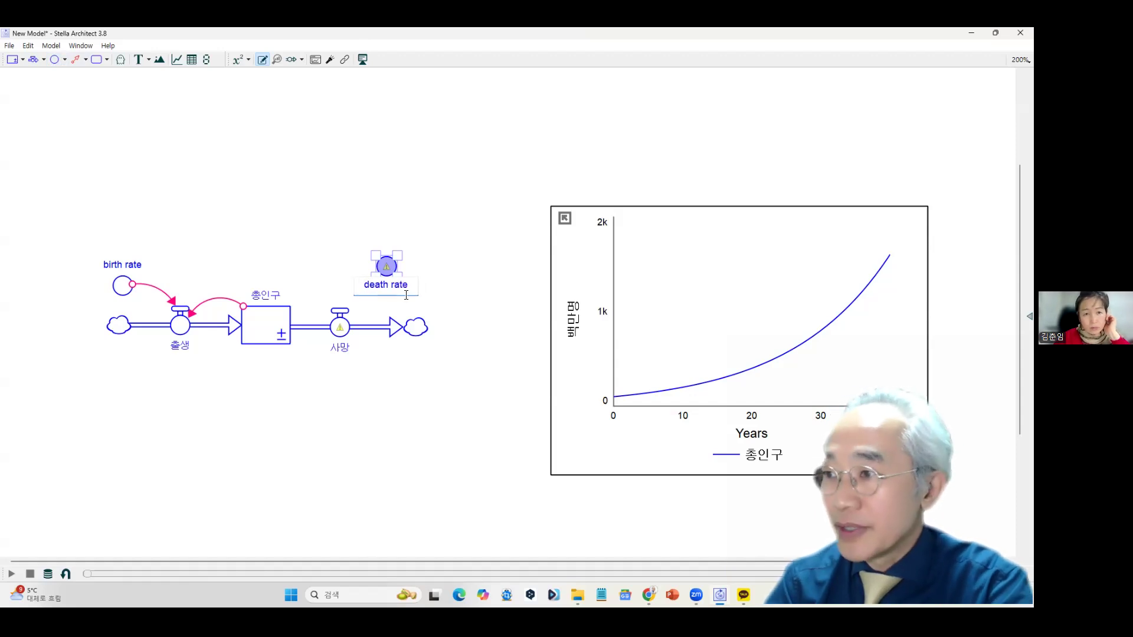
Move the death rate converter's name label from below its circle to above it.
left_click(392, 294)
left_click_drag(393, 294, 392, 232)
left_click(424, 280)
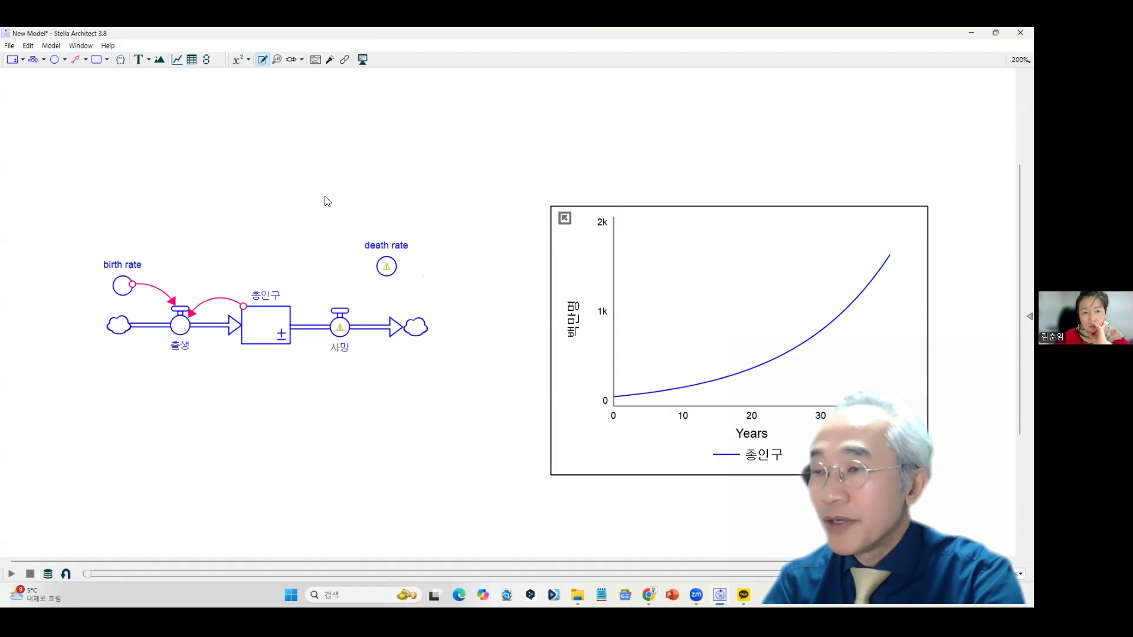
Link death rate and 총인구 to the 사망 flow with connectors, then tidy the converter's position and the 총인구 connector's starting point.
left_click(75, 61)
left_click_drag(384, 269, 340, 316)
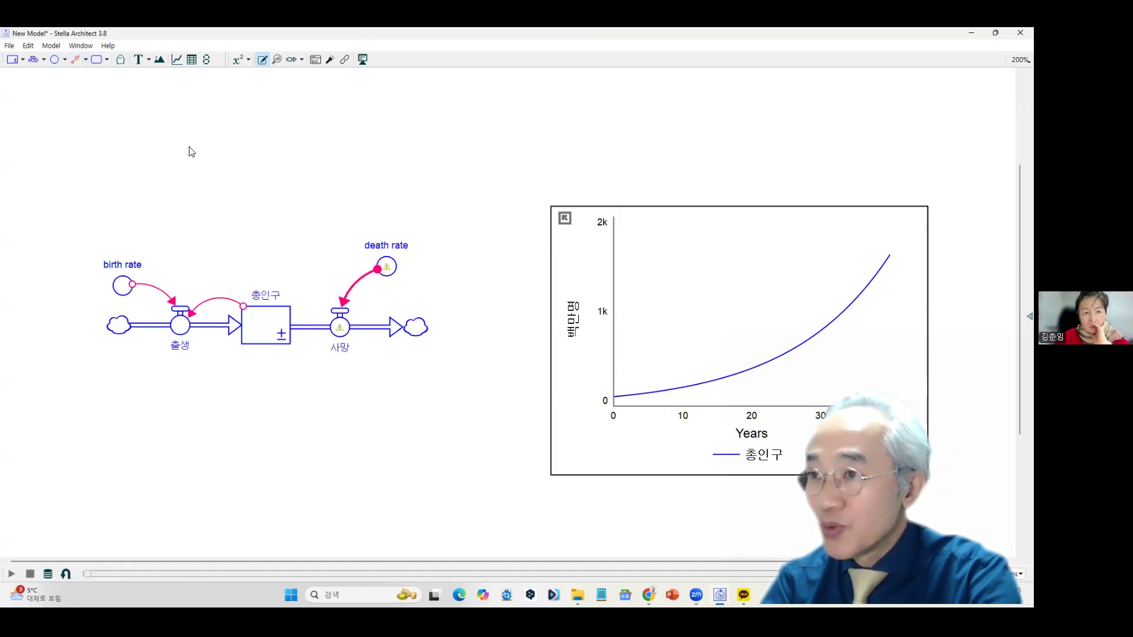
left_click(76, 60)
left_click_drag(260, 328, 340, 328)
left_click_drag(385, 272, 400, 296)
left_click(307, 312)
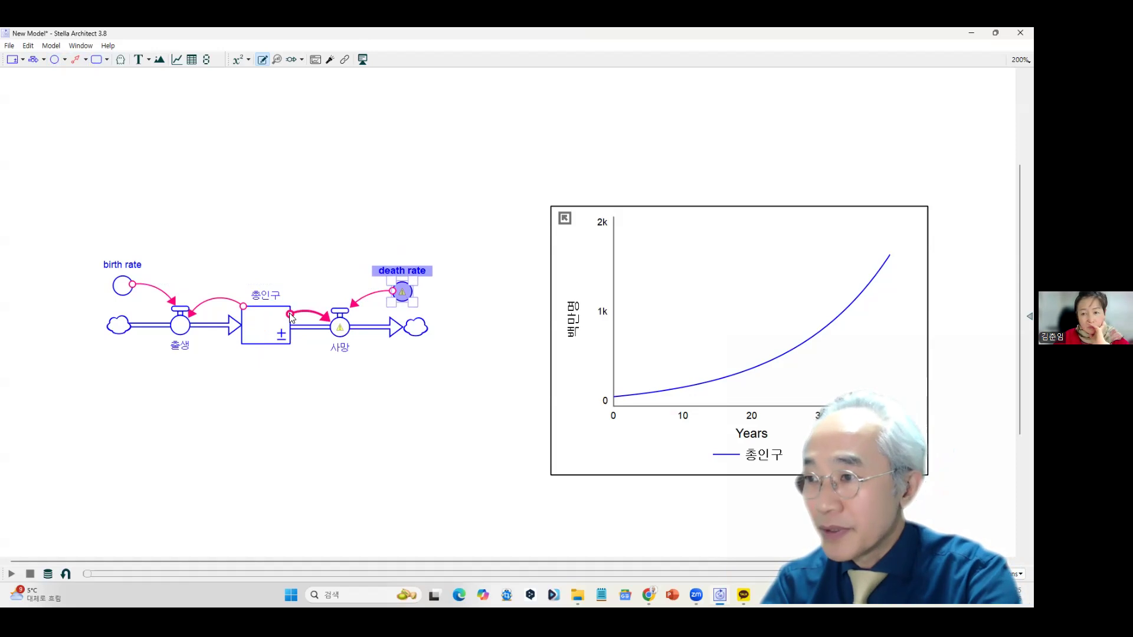
left_click_drag(290, 314, 289, 306)
left_click(345, 391)
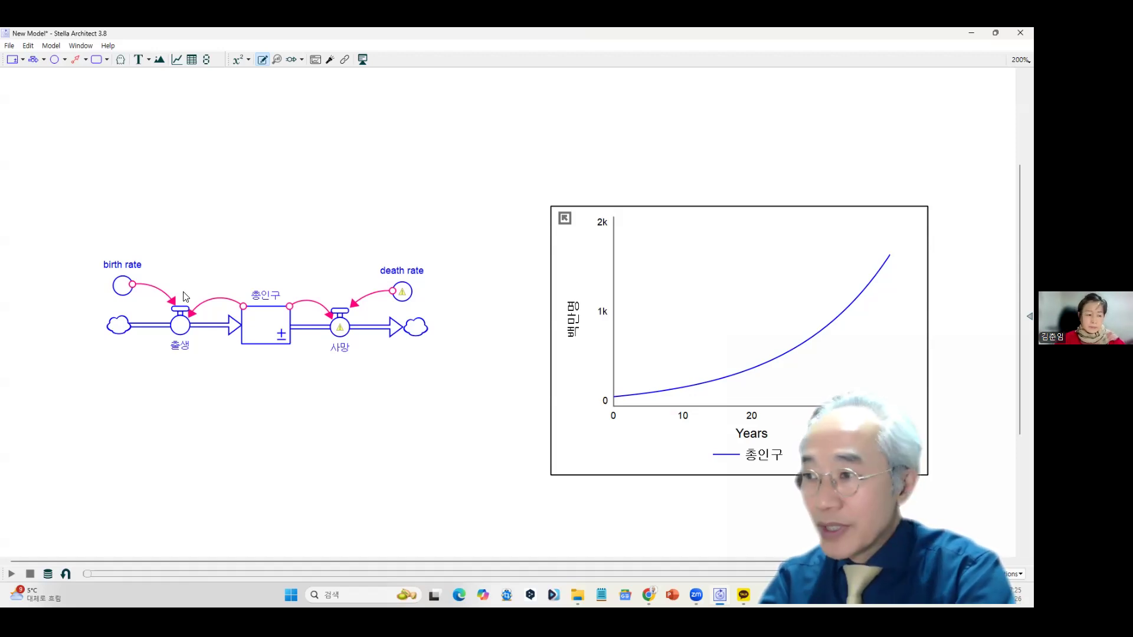
Set the death rate converter's equation to 0.02.
double_click(399, 297)
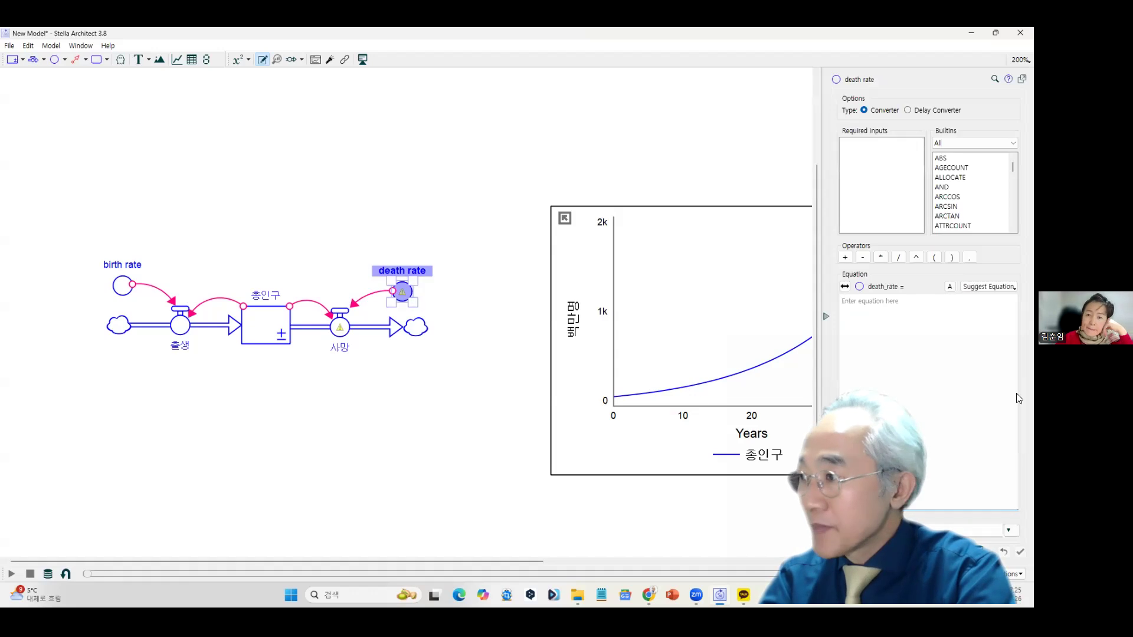
type("0.02")
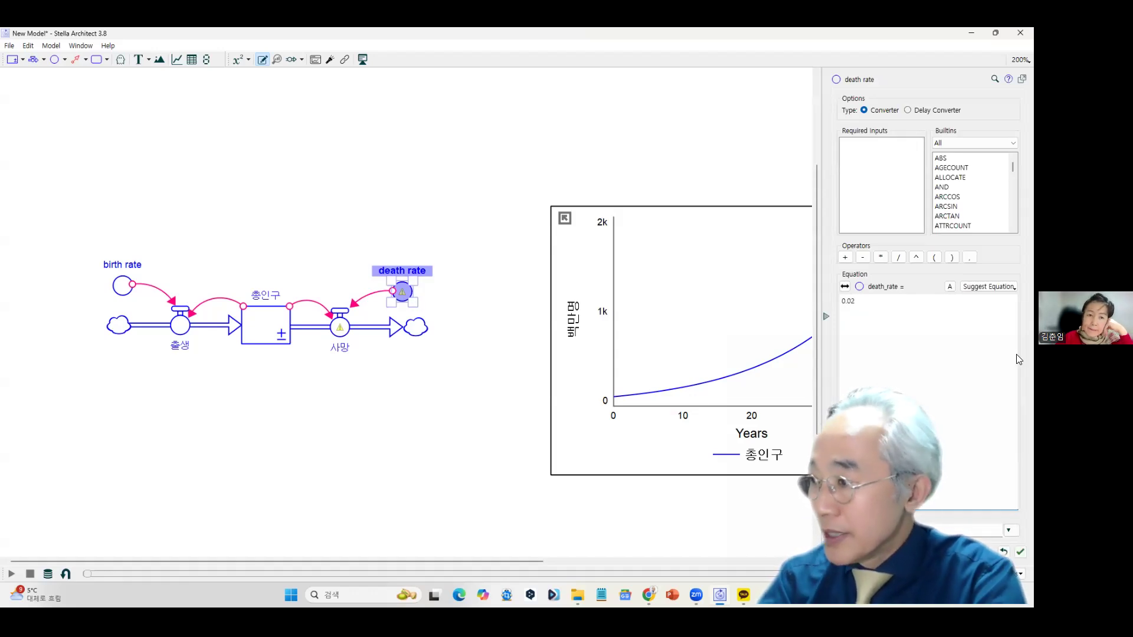
key("Return")
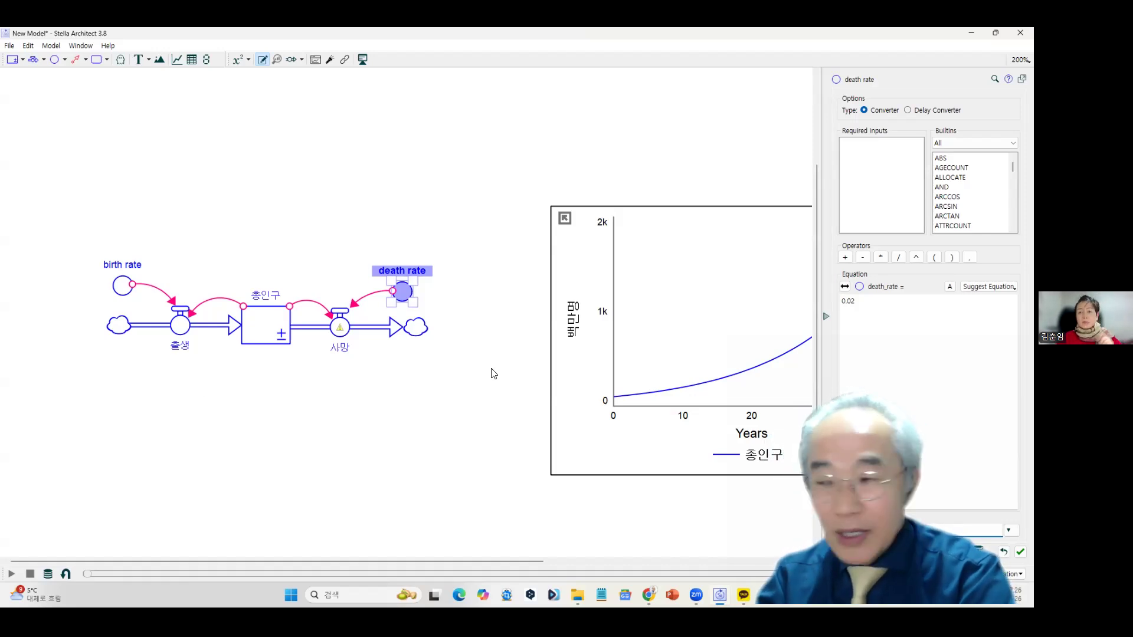
left_click(129, 363)
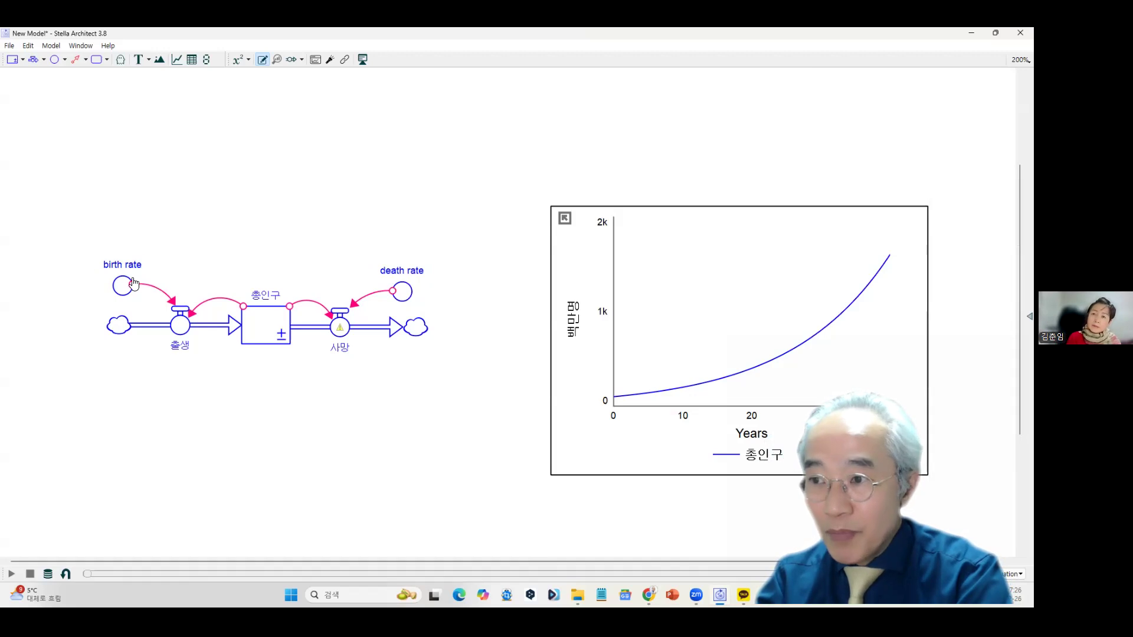
Check the equation of the birth rate converter without changing it.
mouse_move(123, 289)
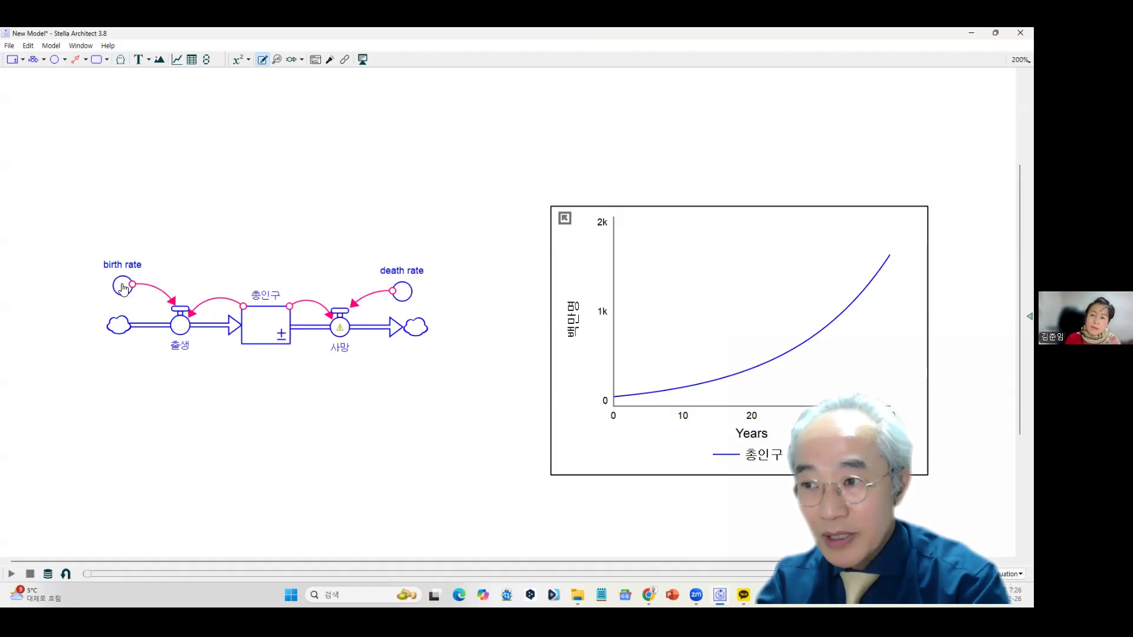
double_click(124, 288)
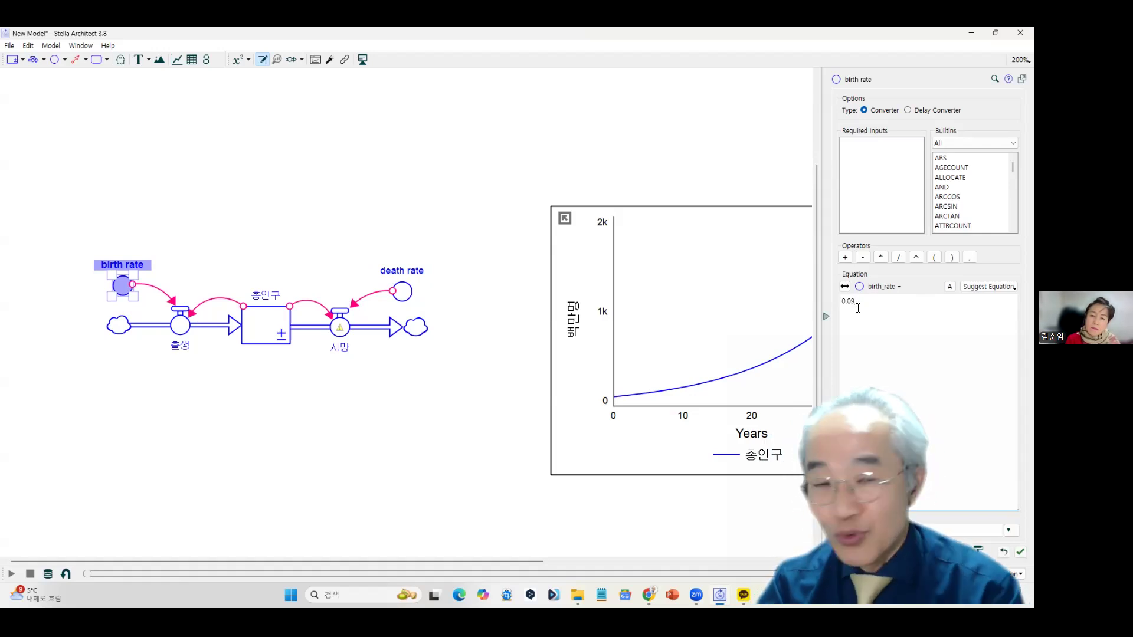
left_click(418, 400)
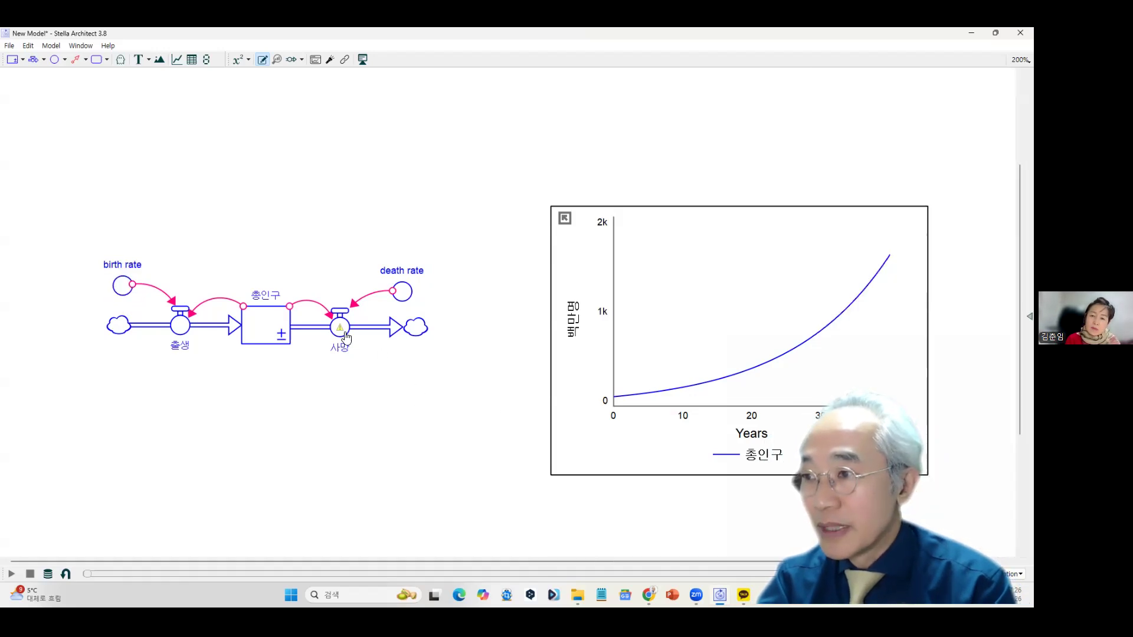
Define the 사망 flow's equation as death_rate*총인구.
mouse_move(341, 341)
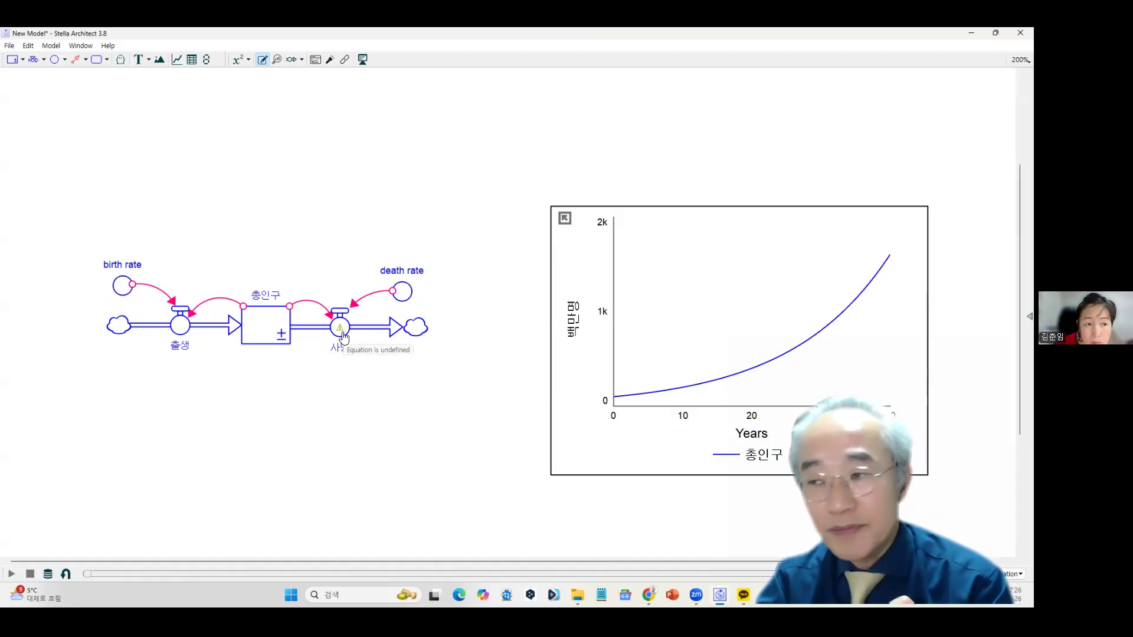
double_click(344, 338)
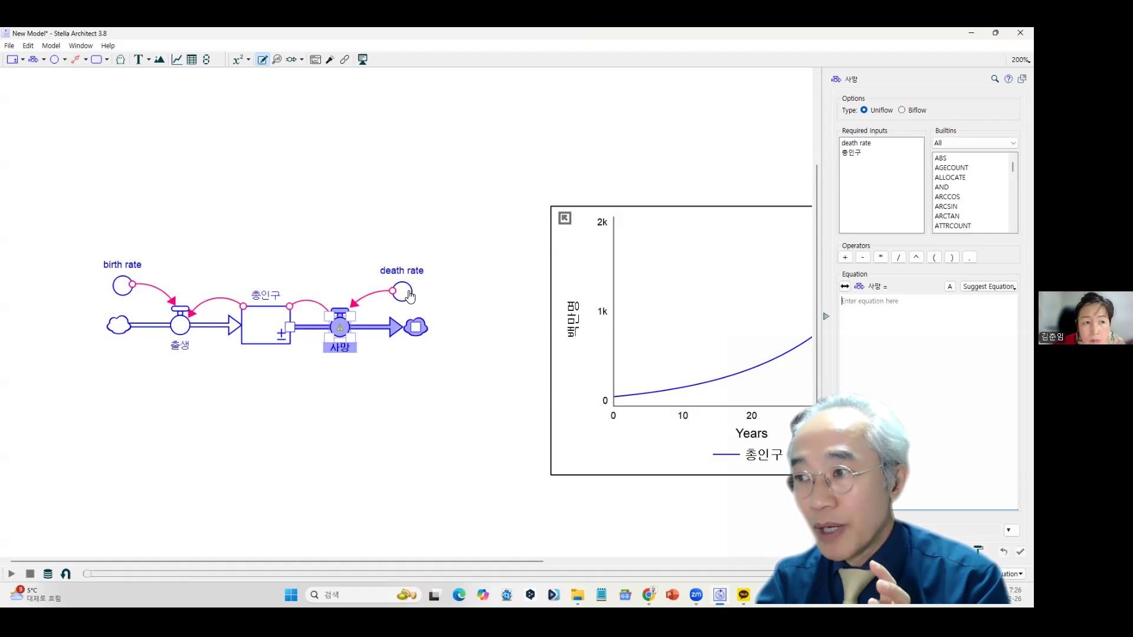
left_click(855, 142)
left_click(880, 257)
left_click(851, 153)
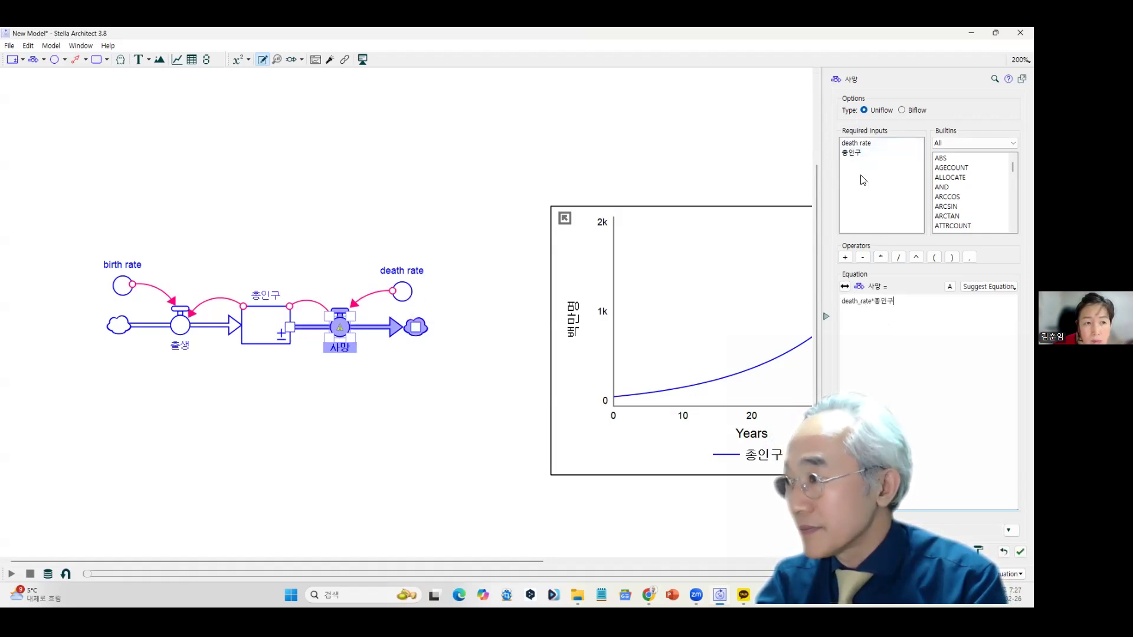
left_click(1016, 555)
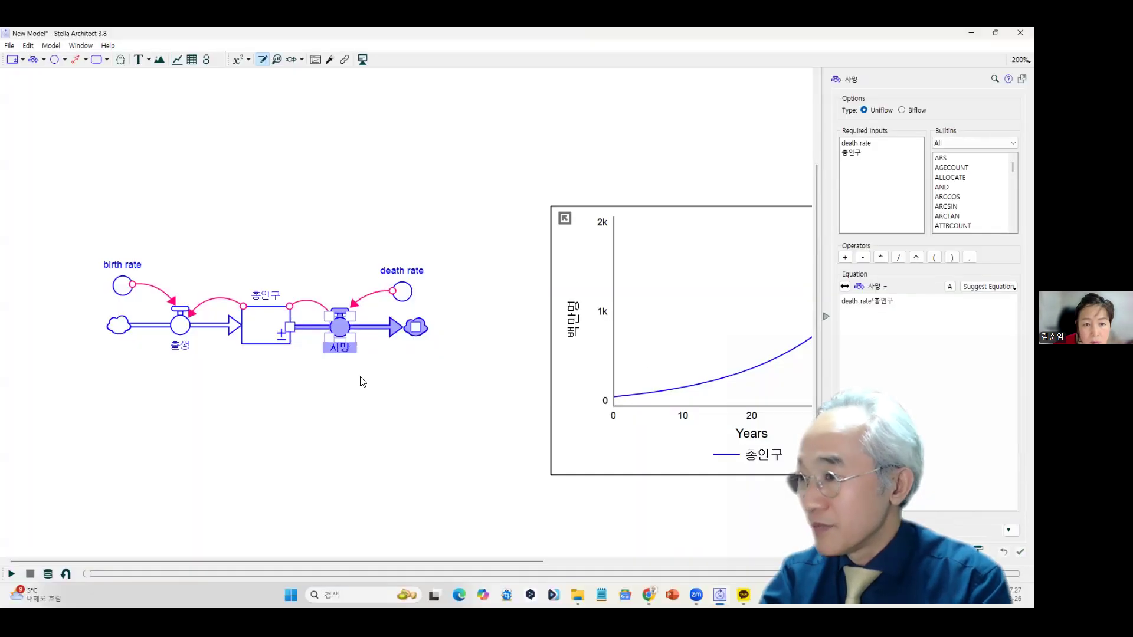
left_click(317, 394)
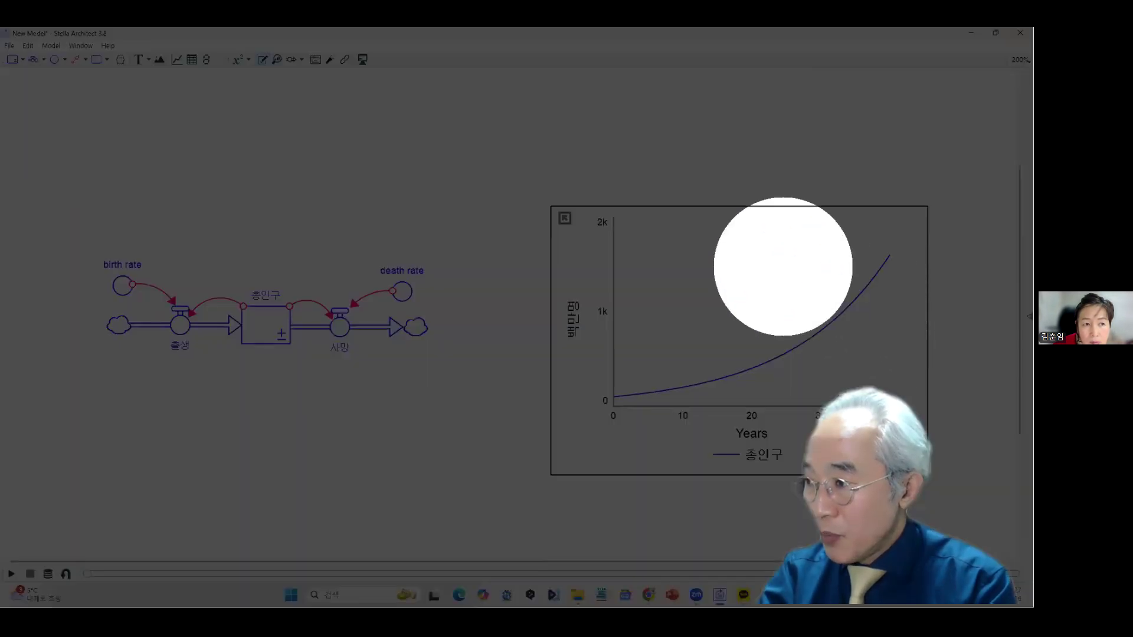
Read the 총인구 values along the graph's existing curve from the early years to the final year.
key("ctrl")
key("ctrl")
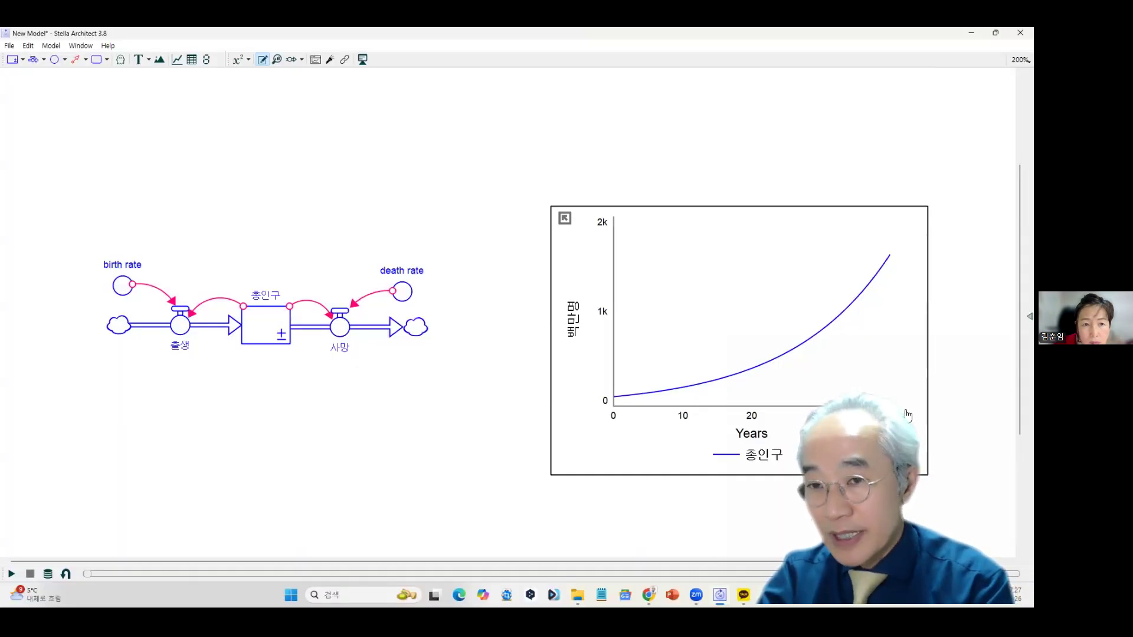
left_click(11, 575)
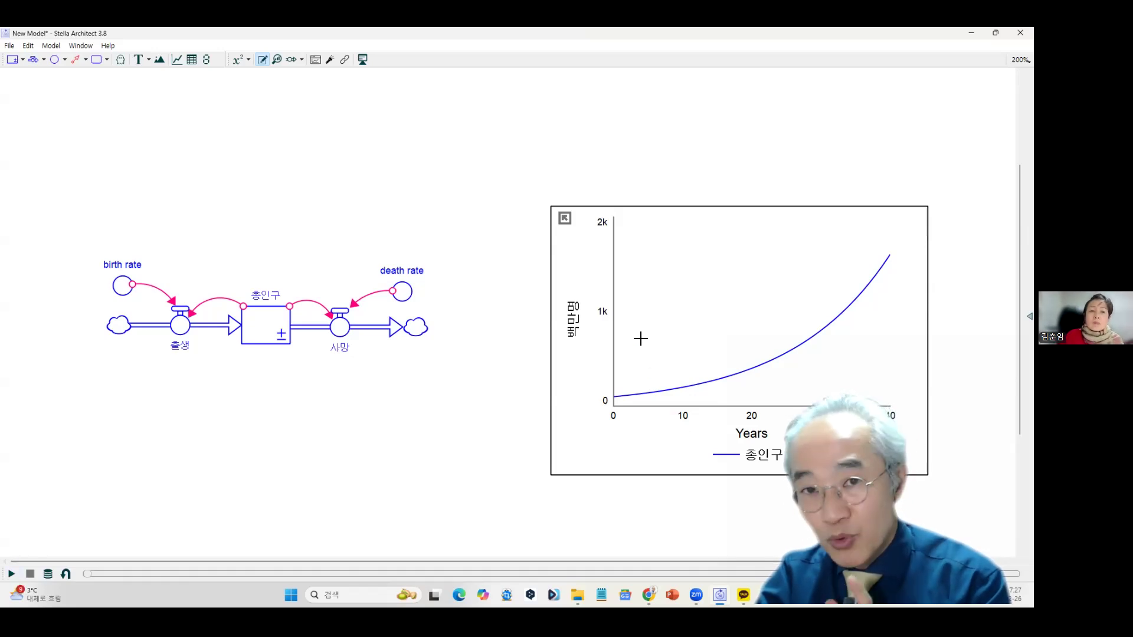
left_click(636, 361)
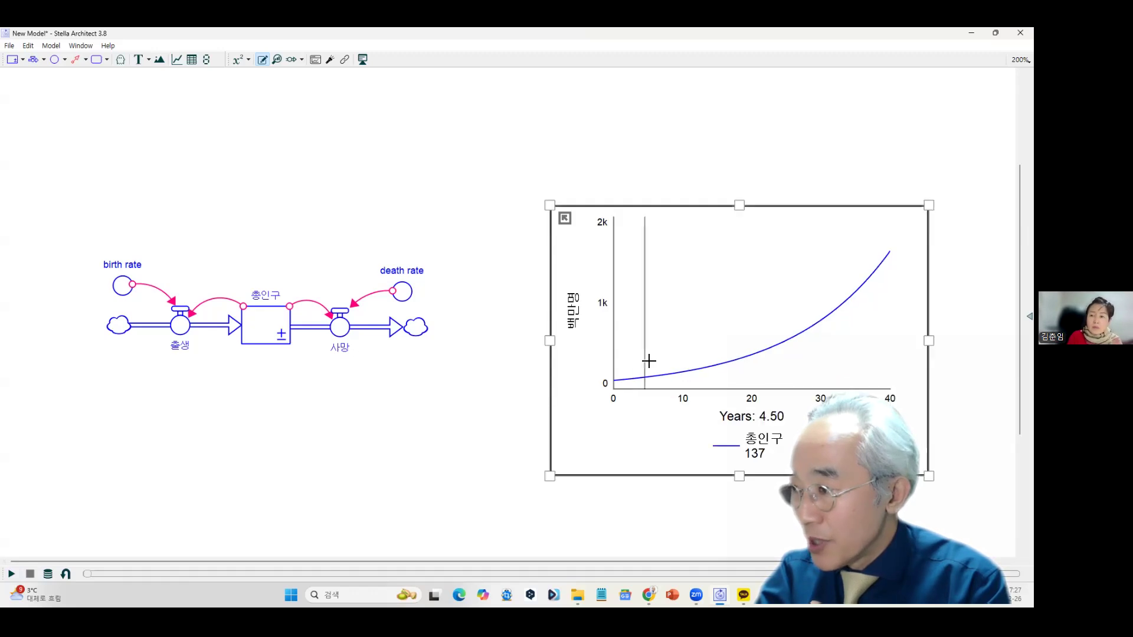
left_click_drag(637, 349, 891, 361)
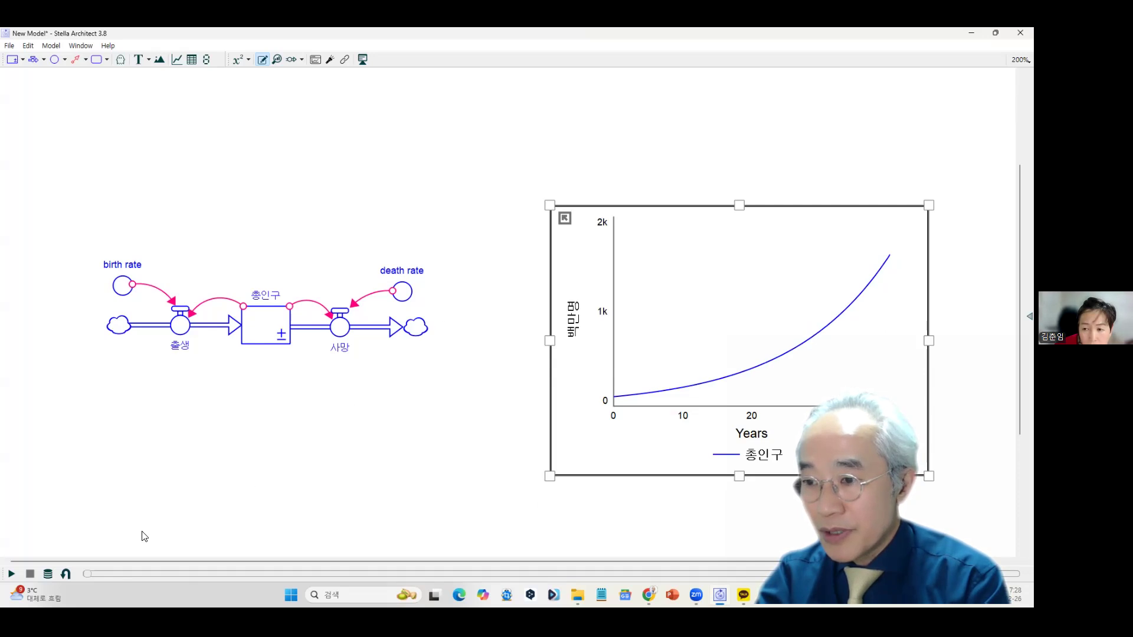
Run the simulation with the death rate included and read the 총인구 values near the end of the curve.
left_click(12, 574)
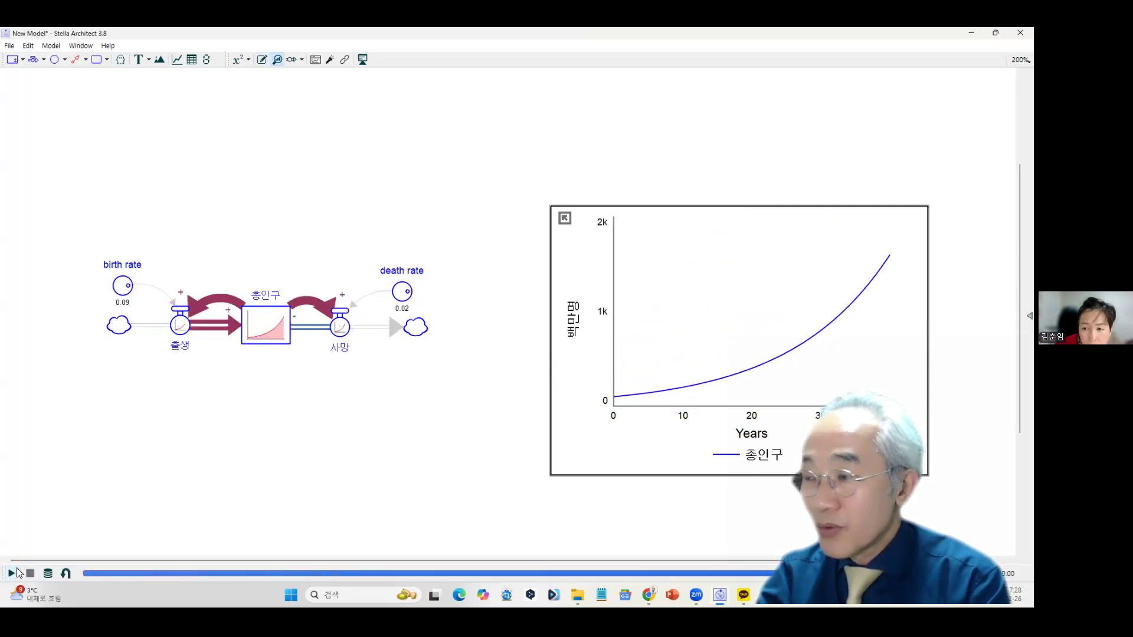
left_click_drag(856, 378, 898, 374)
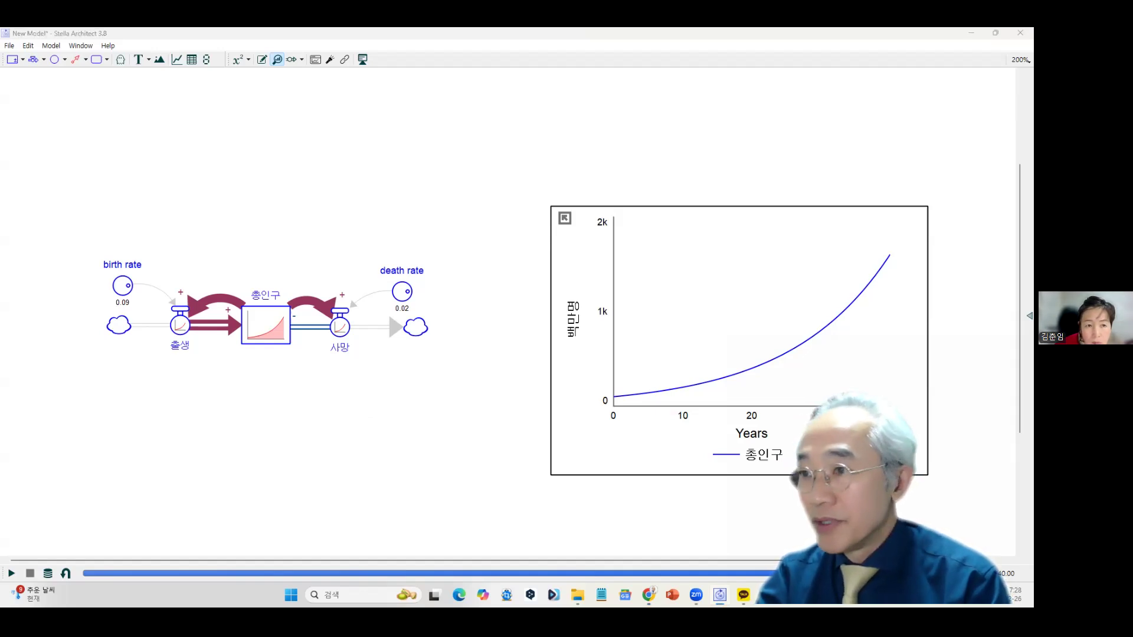
Switch to the browser window showing the 2-4 model's diagram and equations.
key("alt+Tab")
left_click(772, 111)
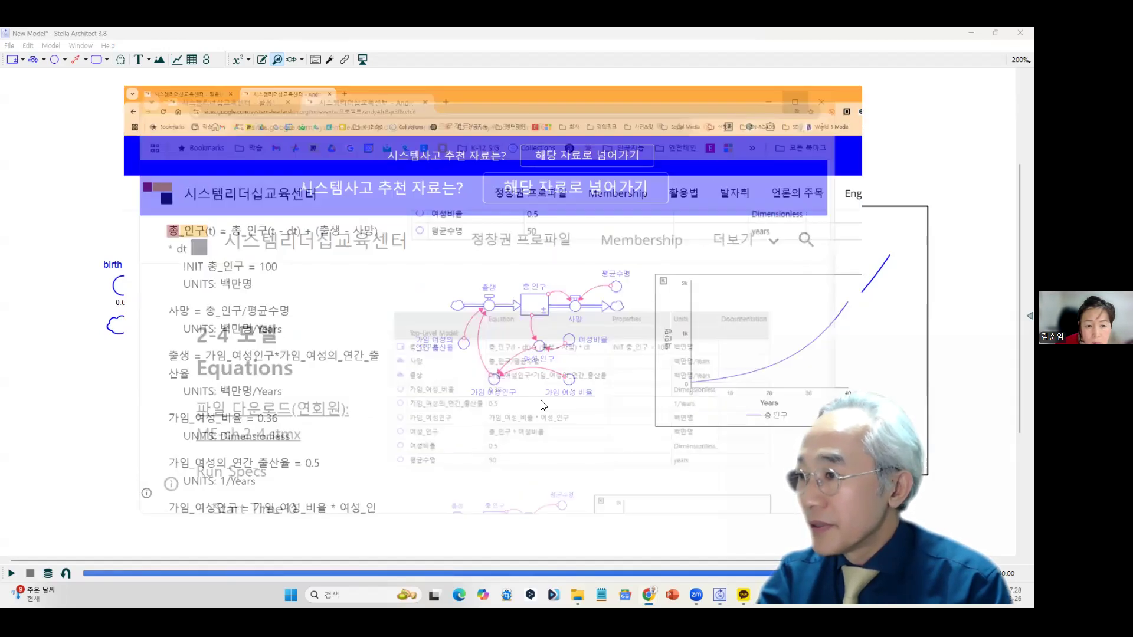
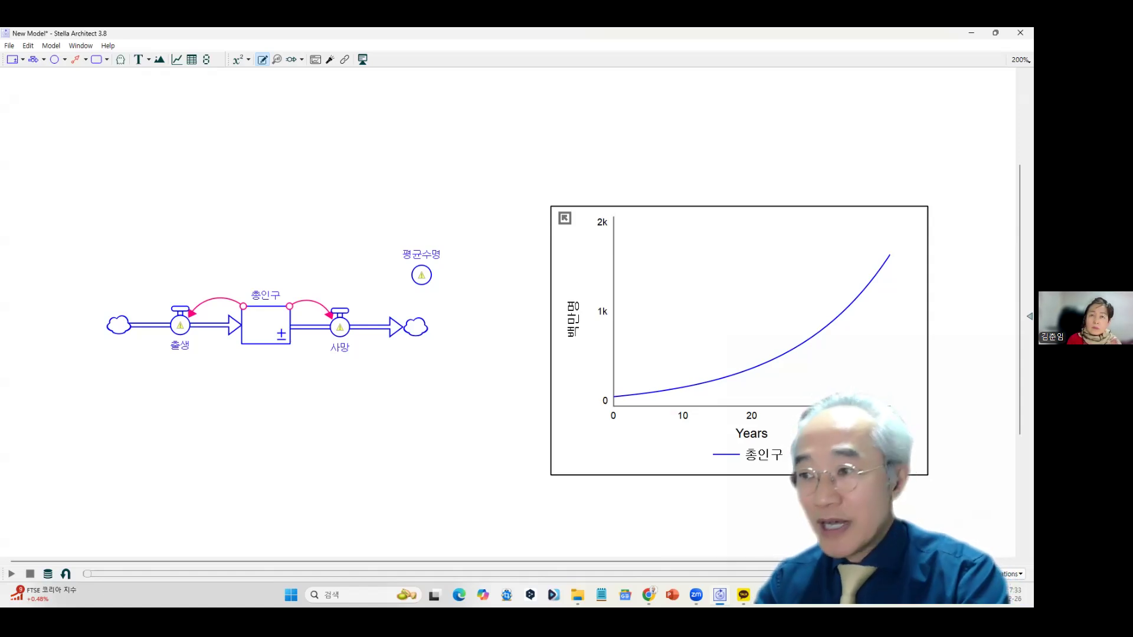
Link the 평균수명 converter to the 사망 flow with a connector.
mouse_move(422, 278)
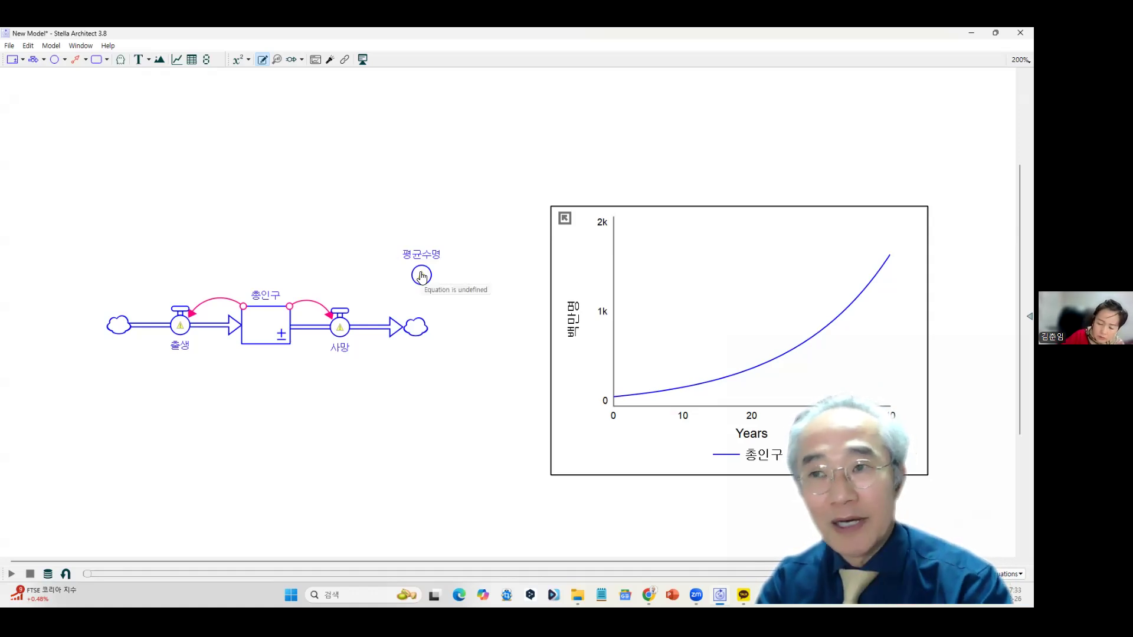
left_click(75, 59)
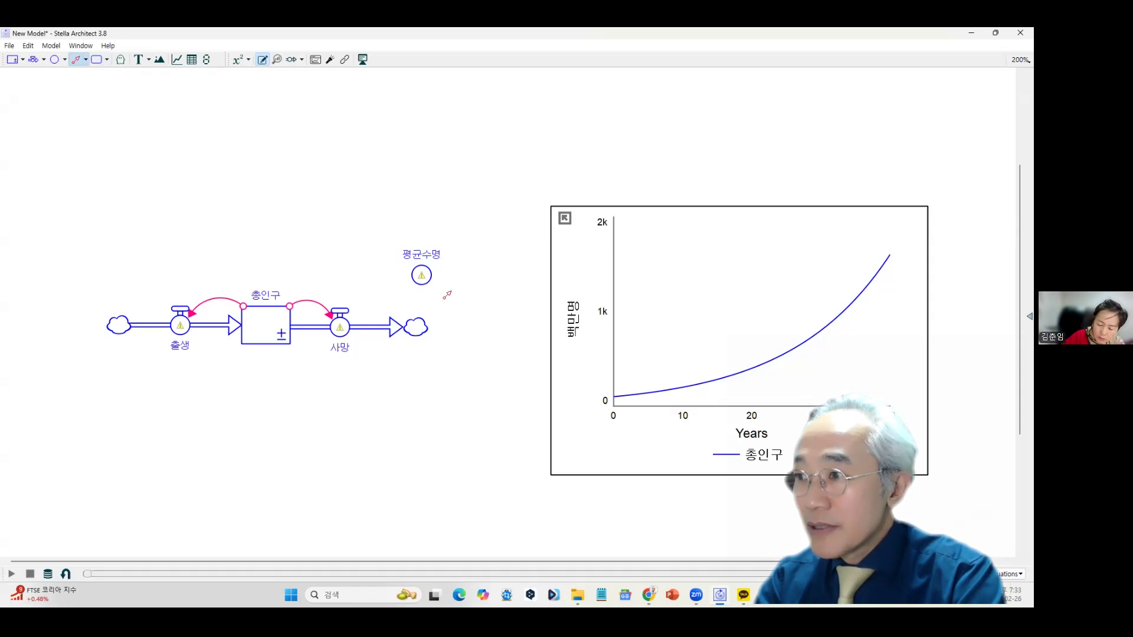
left_click_drag(417, 279, 341, 325)
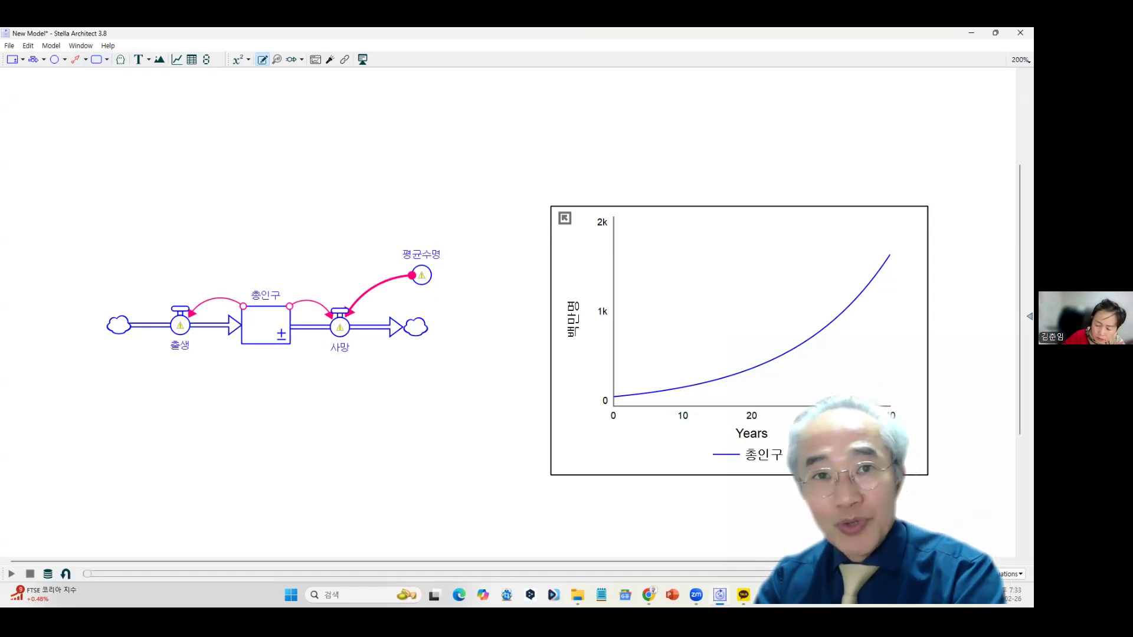
Add a converter named 여성인구 below the 총인구 stock.
left_click(54, 59)
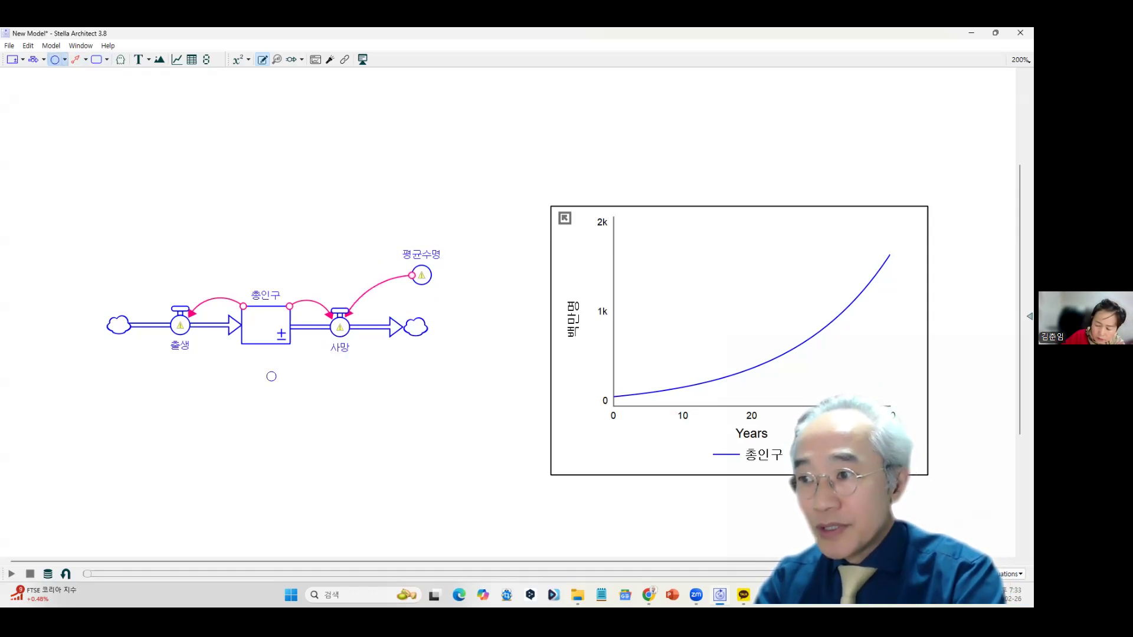
left_click(255, 390)
type("영")
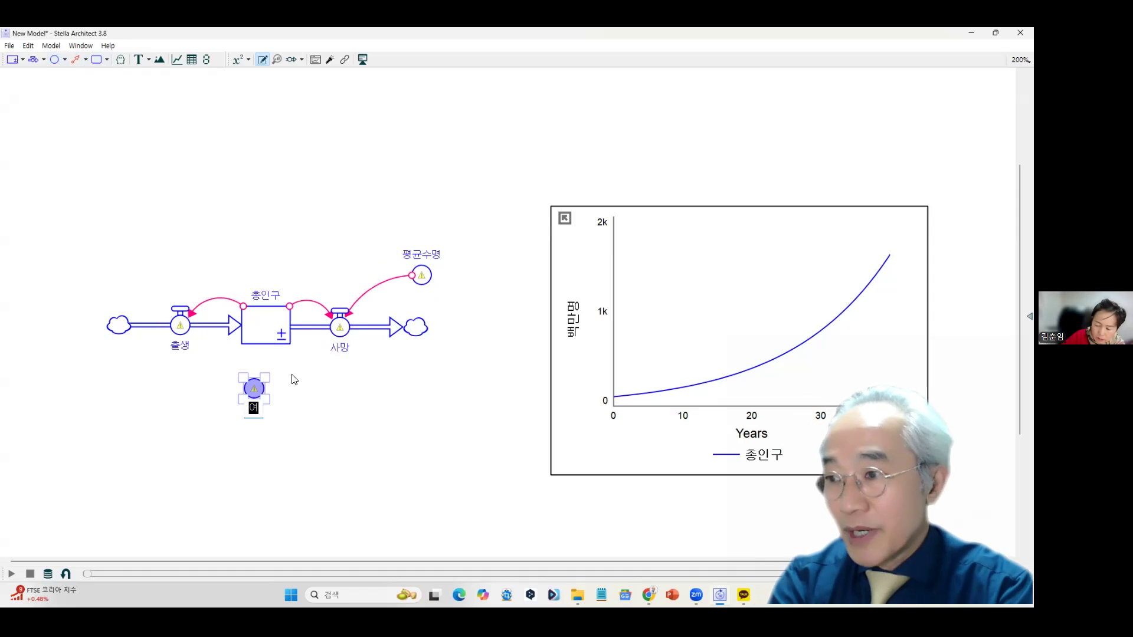
type("성인구")
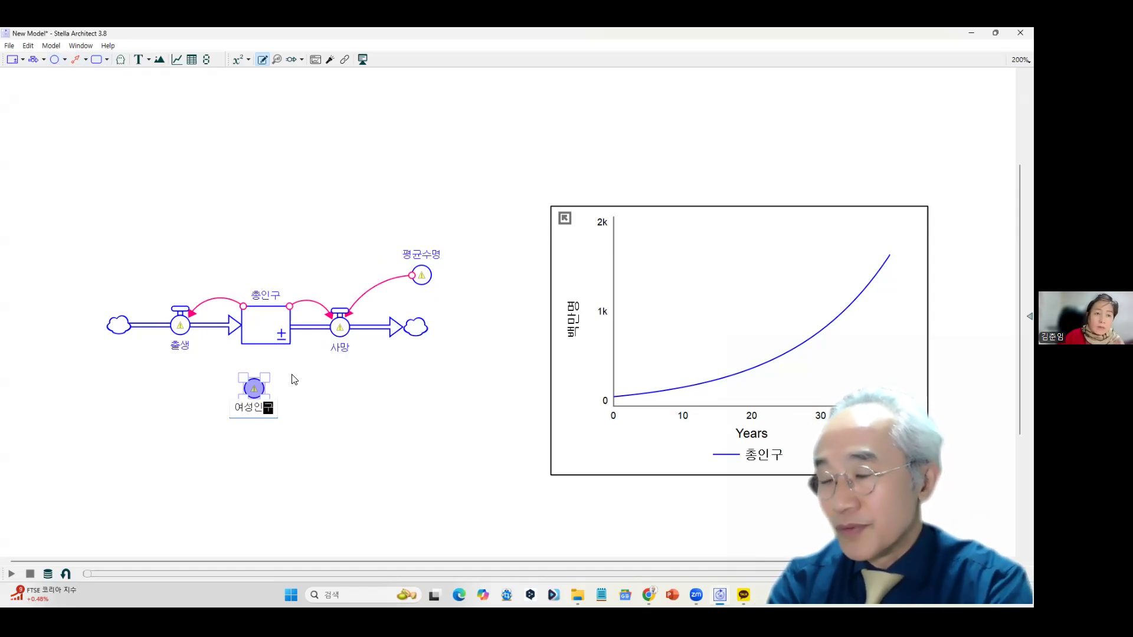
left_click(328, 403)
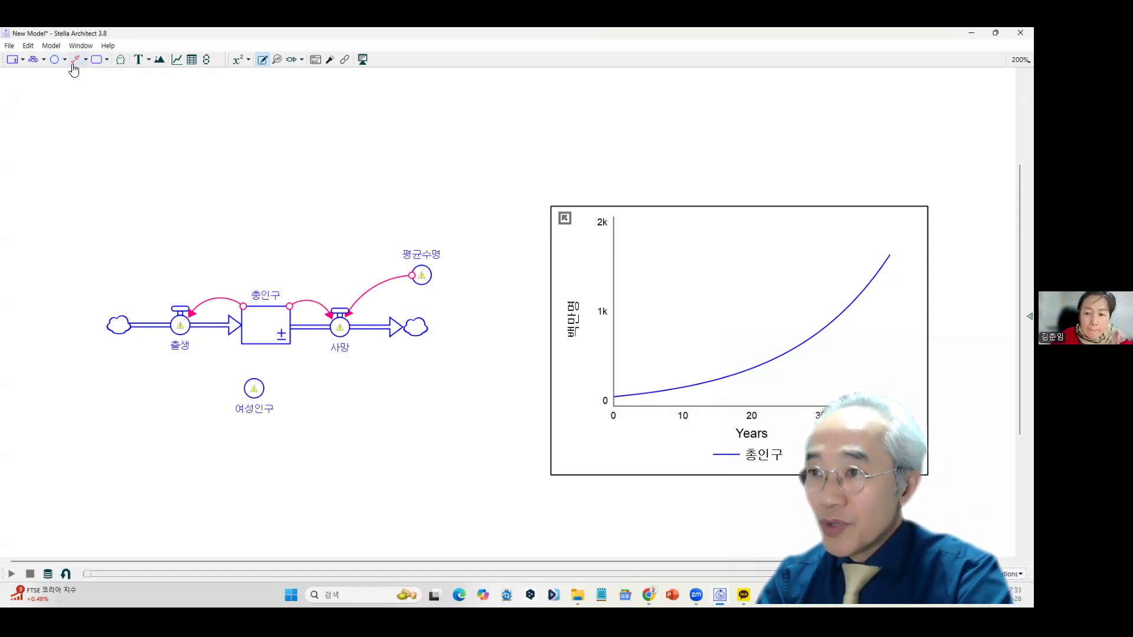
Add a converter named 여성비율 beside 여성인구, below the 사망 flow.
left_click(55, 59)
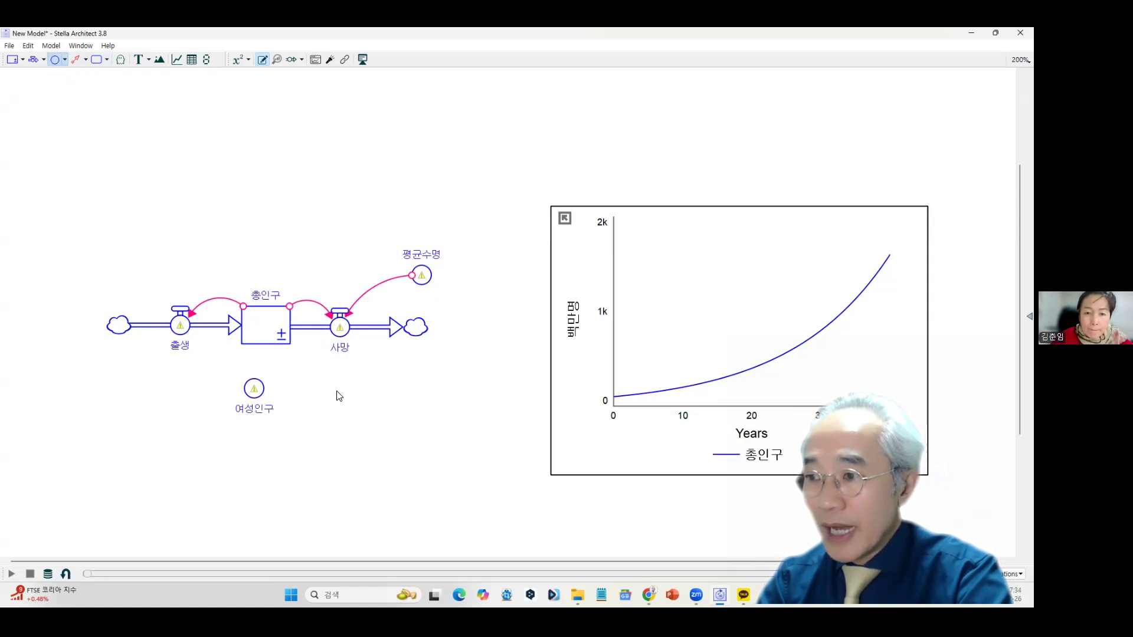
left_click(340, 390)
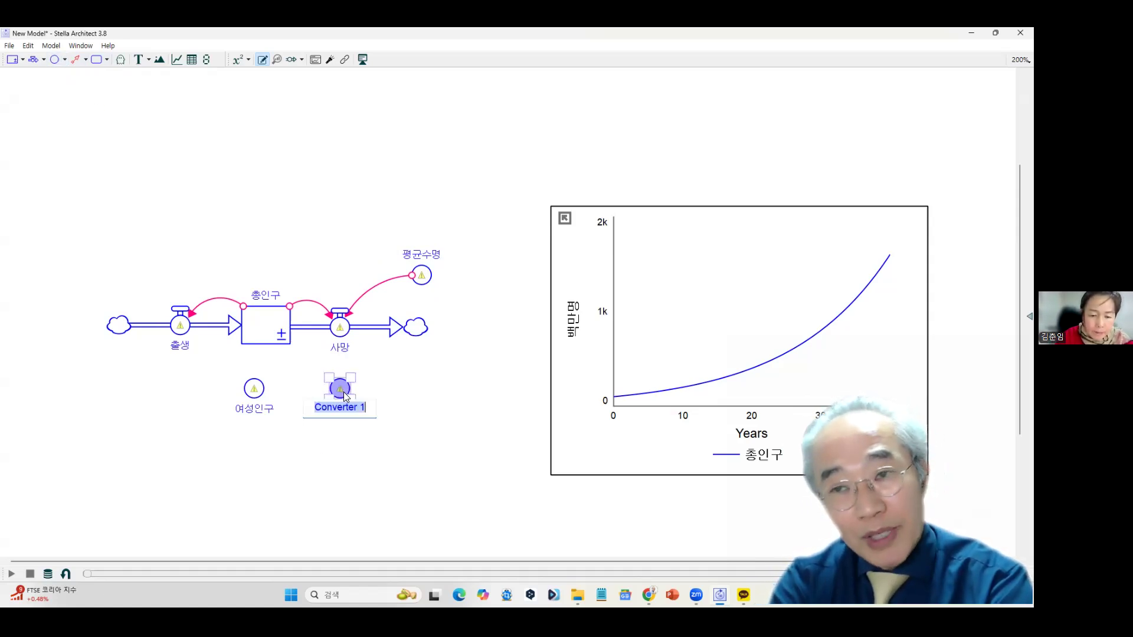
type("여성")
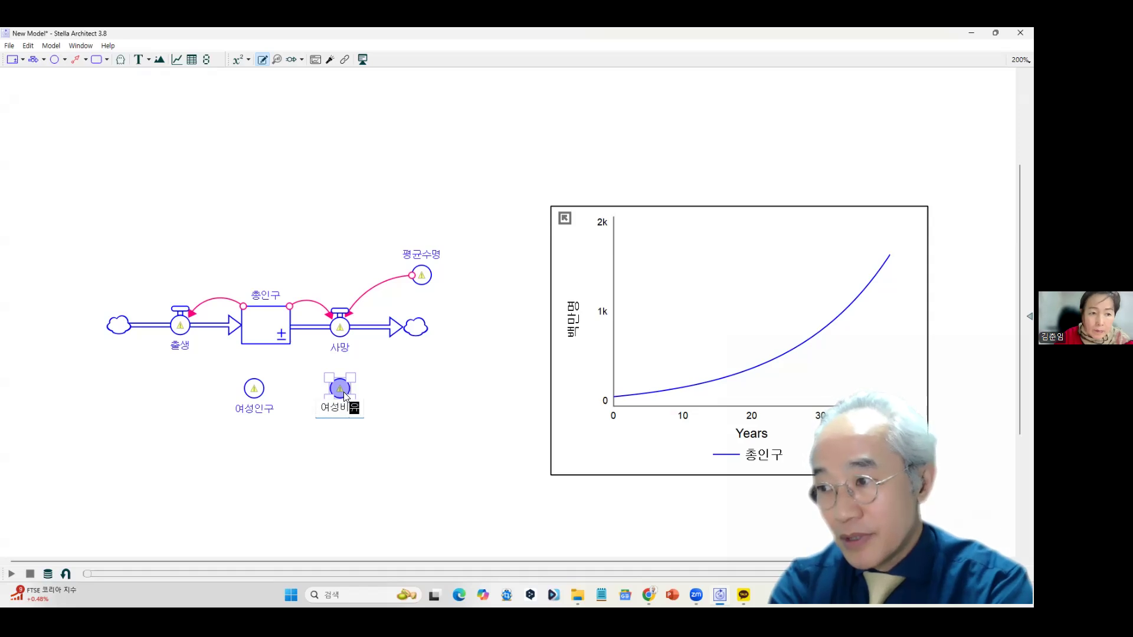
type("비율")
left_click(415, 396)
Link both the 총인구 stock and the 여성비율 converter to the 여성인구 converter with connectors.
left_click(76, 60)
left_click_drag(253, 341, 254, 385)
left_click(76, 60)
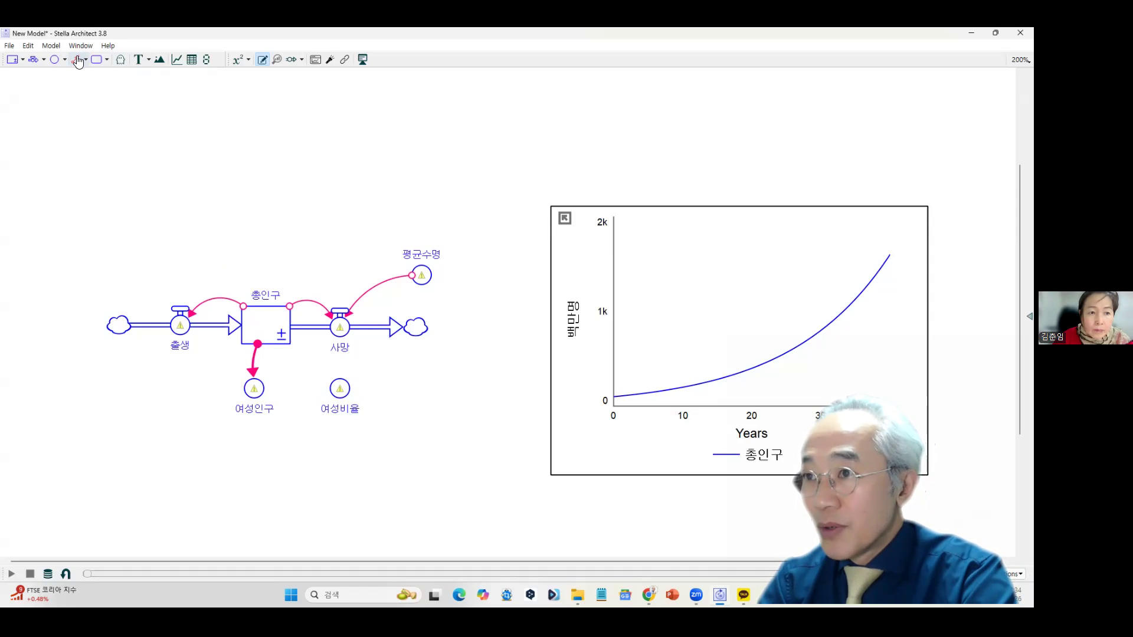
left_click_drag(340, 388, 255, 389)
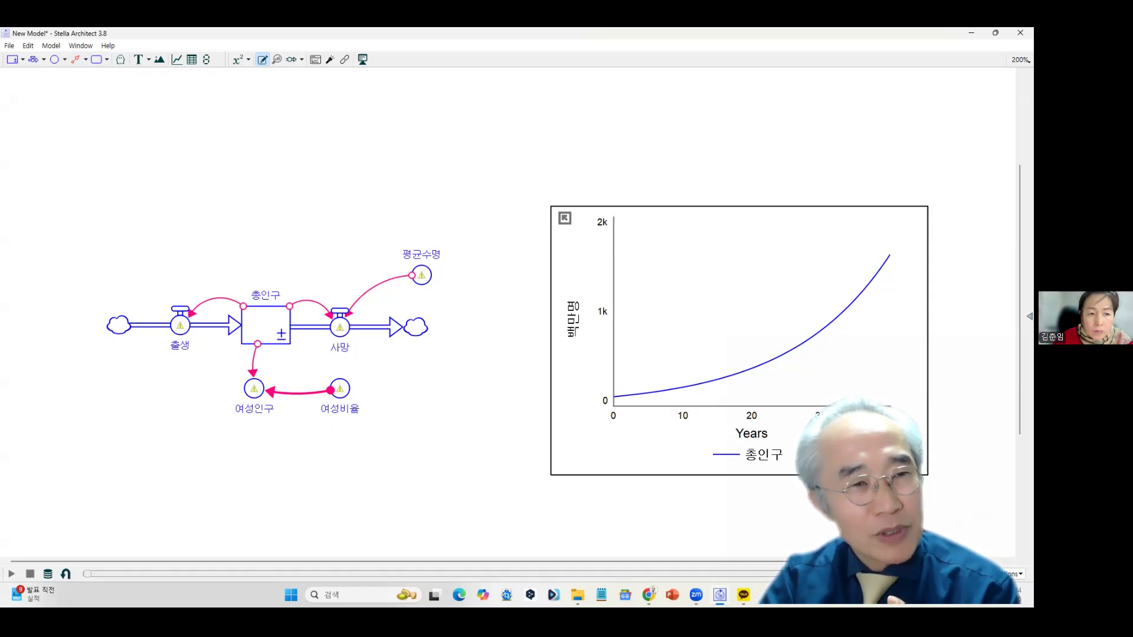
Set the equation of the 여성비율 converter to 0.36 and apply it.
double_click(340, 389)
left_click(924, 333)
type("0.36")
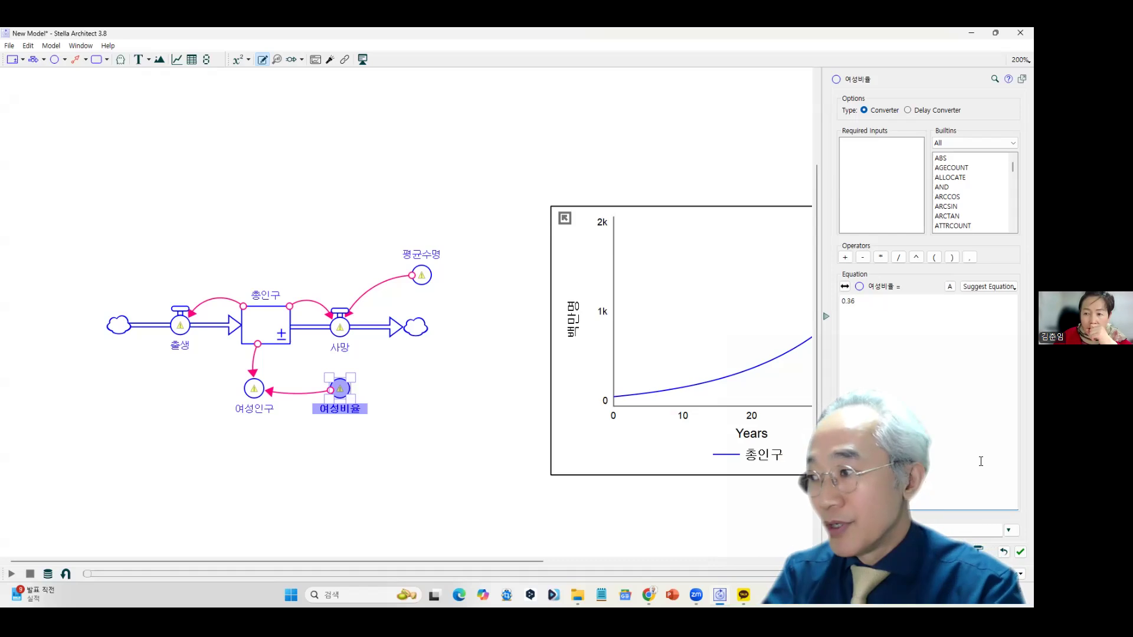
left_click(1009, 530)
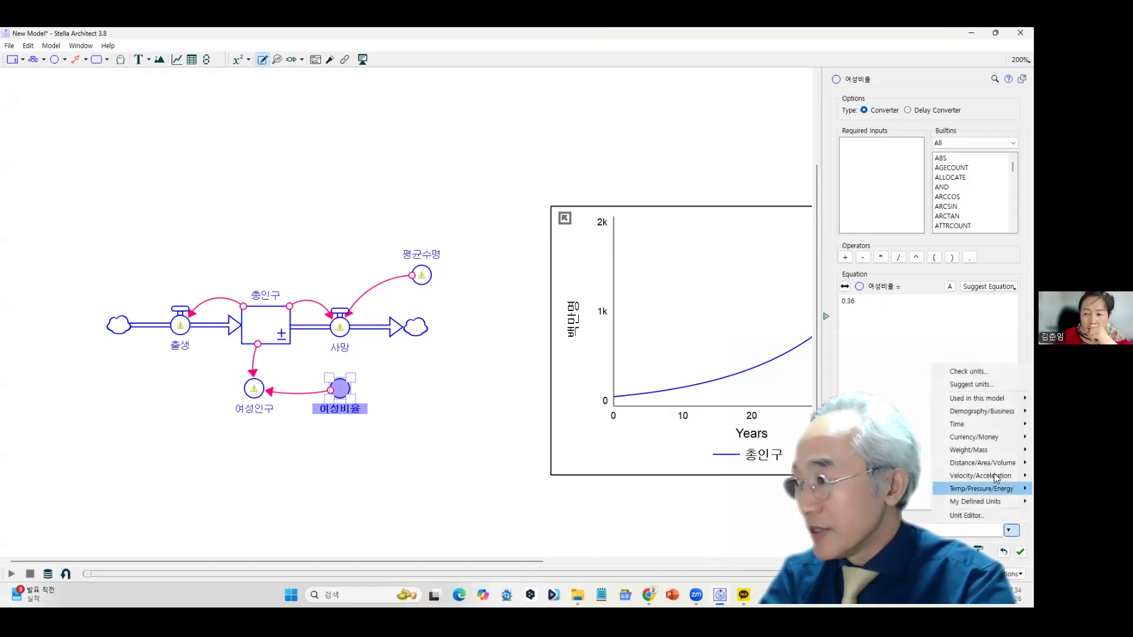
mouse_move(981, 397)
key("Escape")
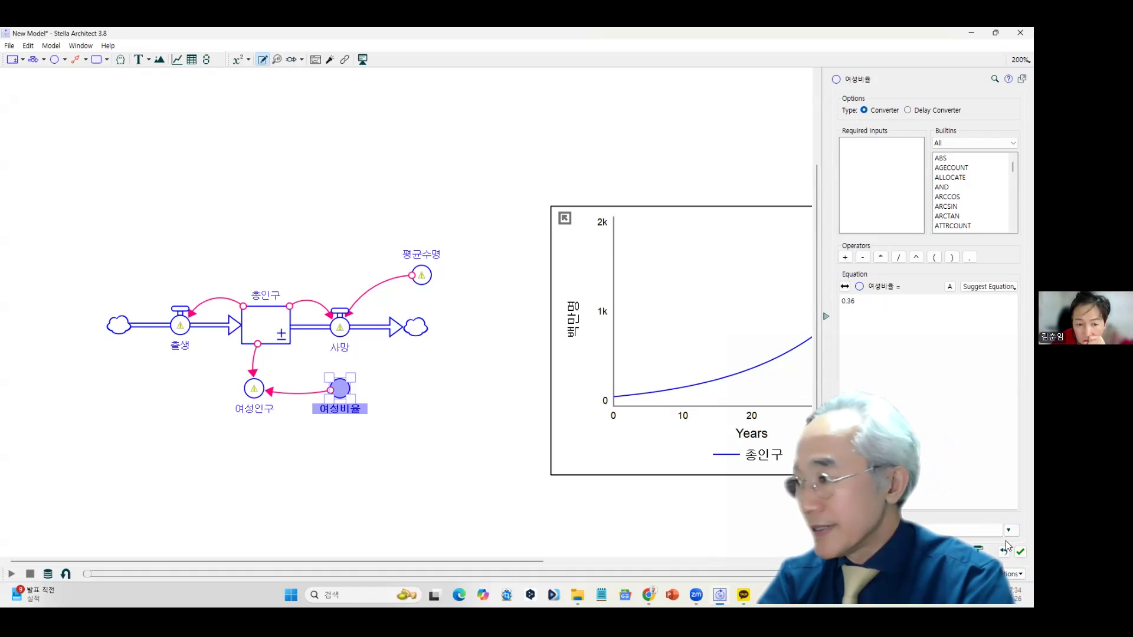
left_click(1019, 553)
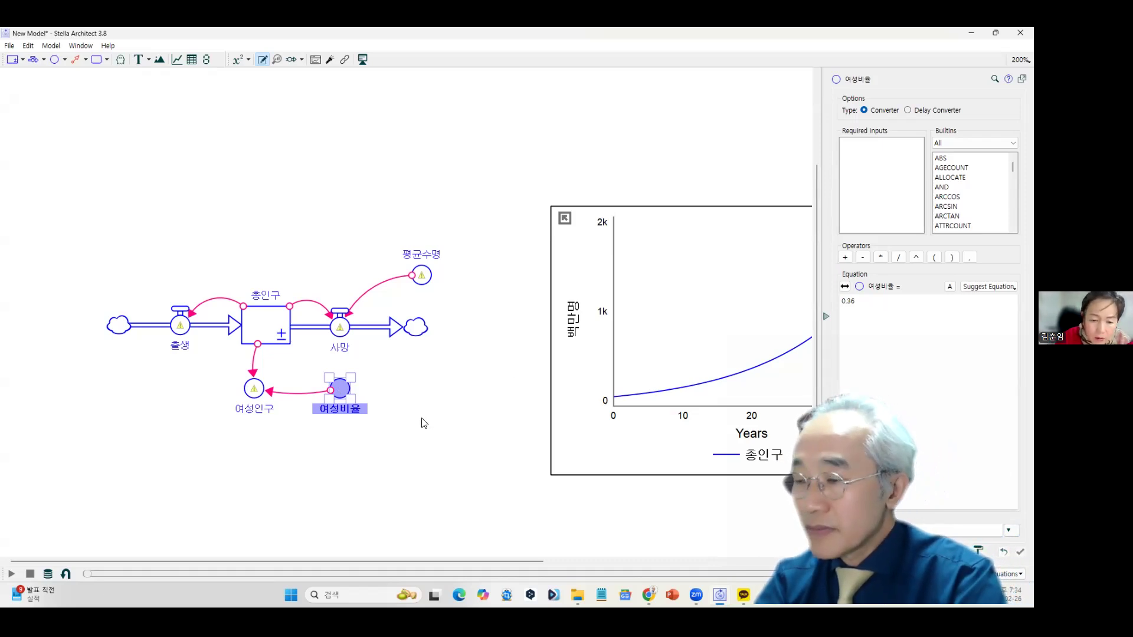
Define the 여성인구 converter's equation as 총인구*여성비율 from its required inputs.
left_click(272, 324)
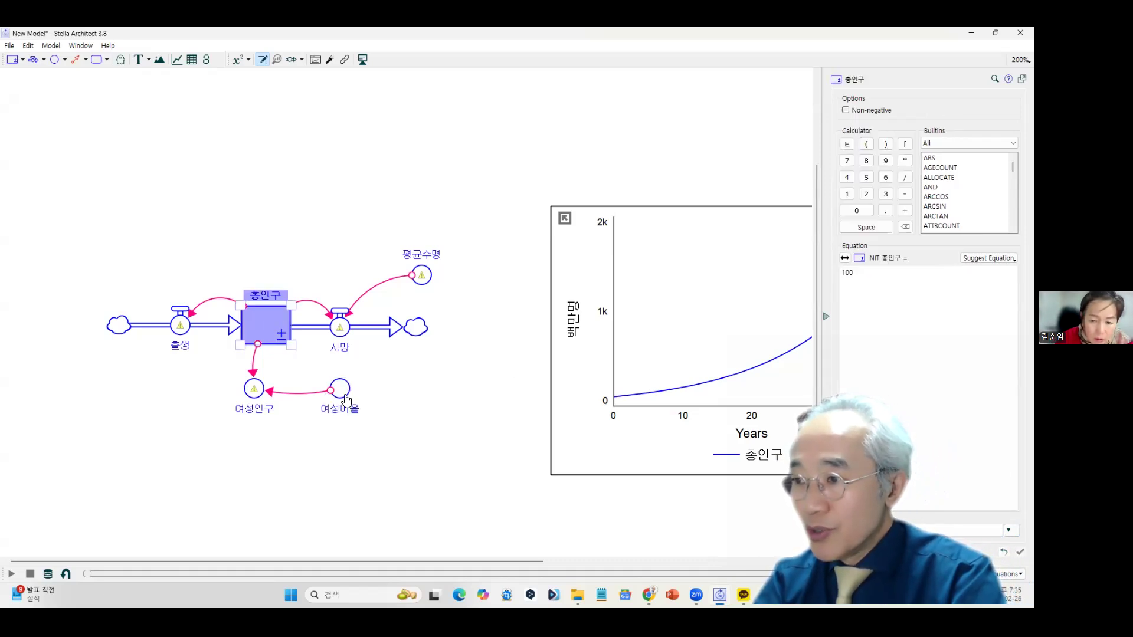
left_click(347, 400)
left_click(254, 390)
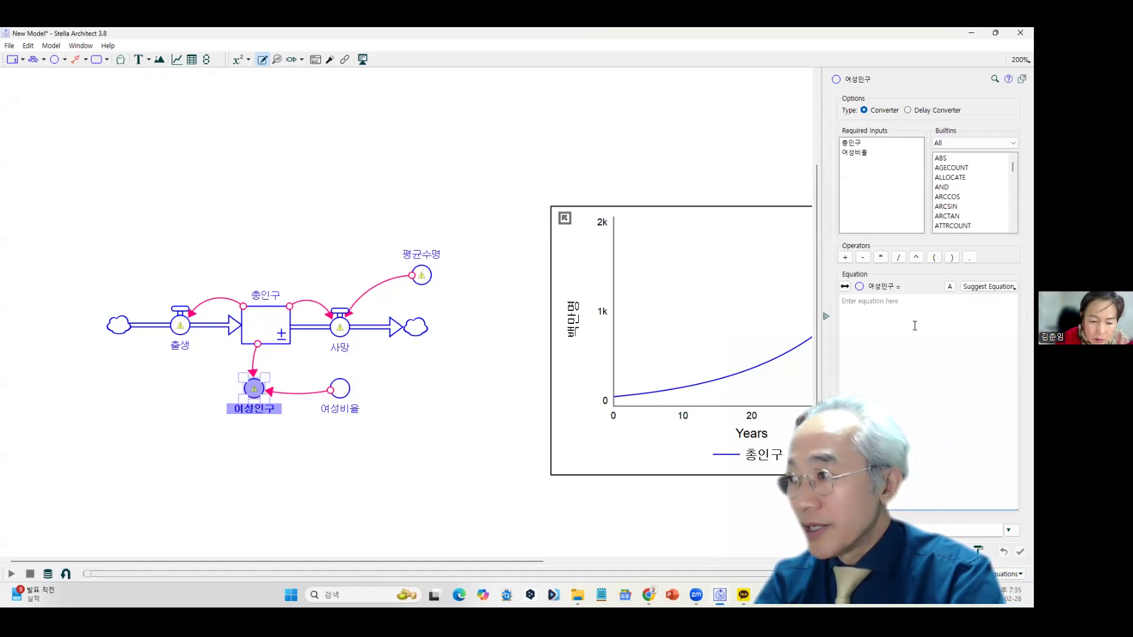
double_click(852, 142)
left_click(880, 257)
double_click(856, 152)
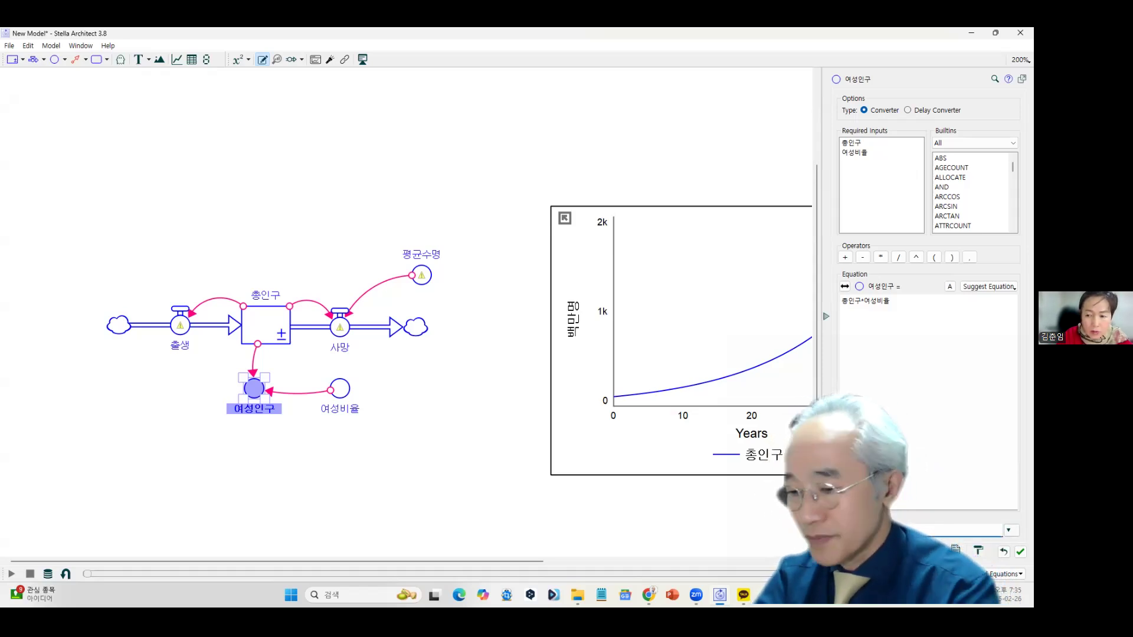
Set the units of 여성인구 to 백만명, chosen from the units already used in the model.
left_click(1010, 531)
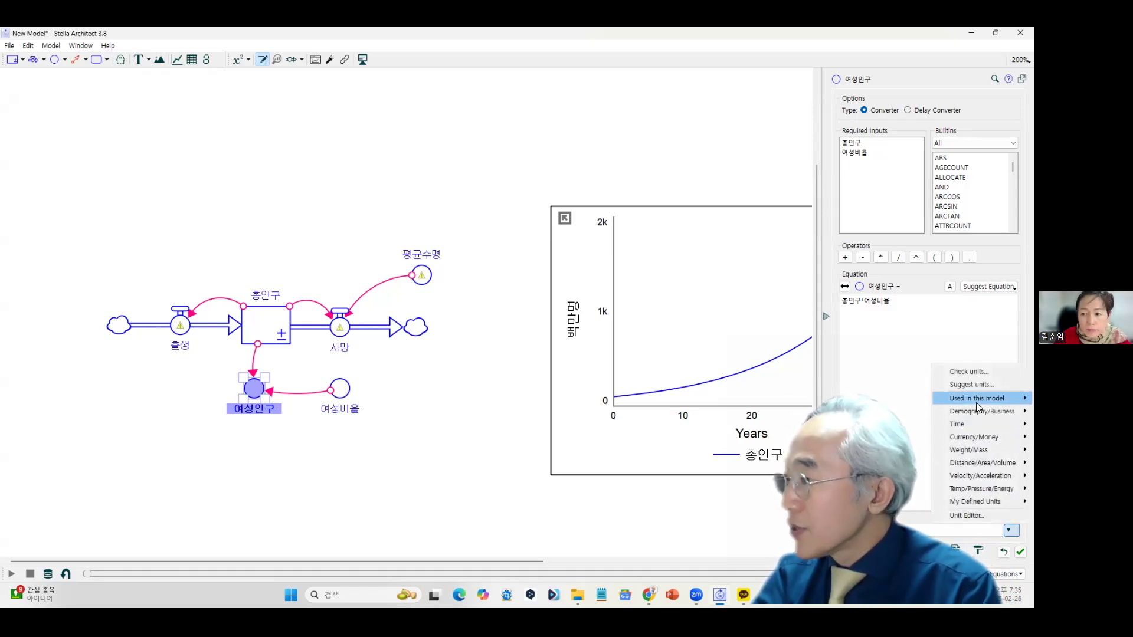
mouse_move(976, 403)
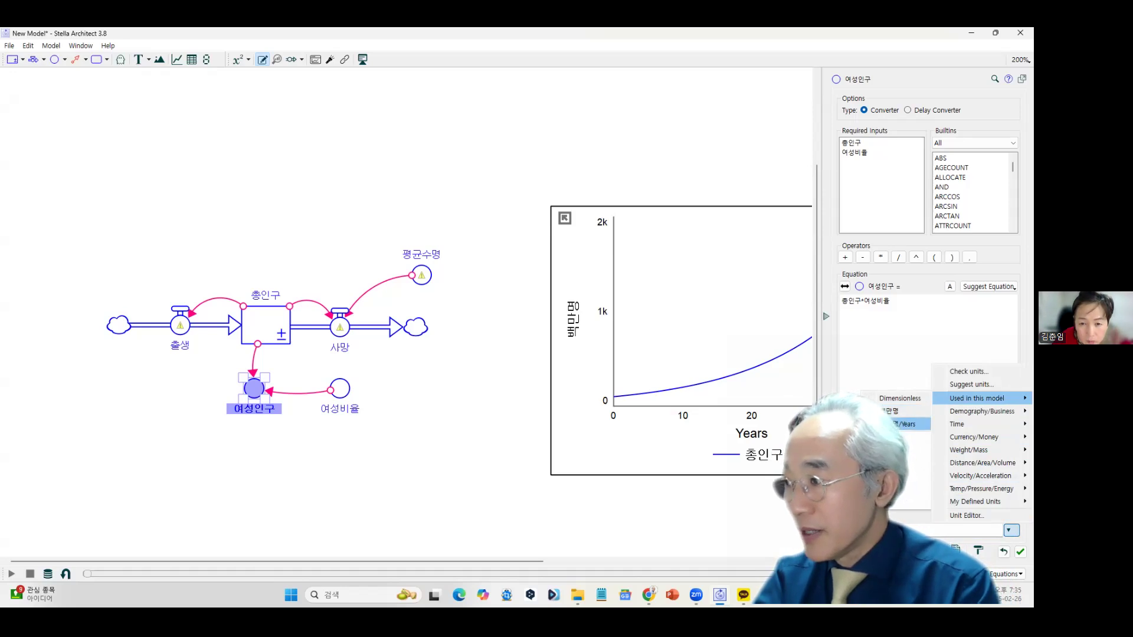
left_click(893, 417)
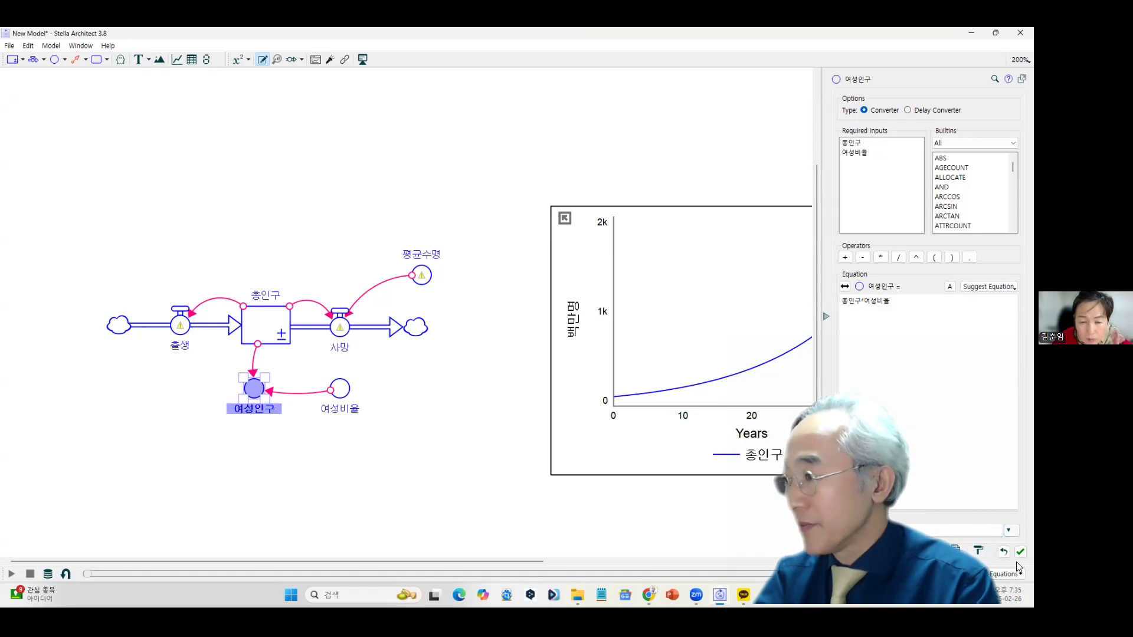
left_click(677, 536)
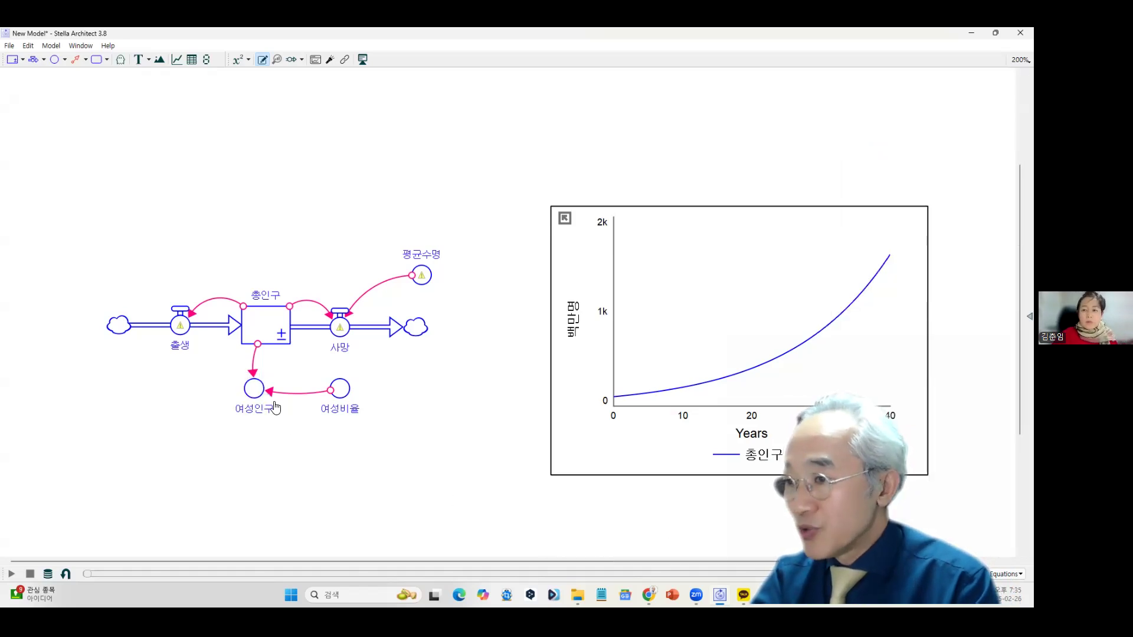
Clear the equation of the 여성인구 converter and look over its suggested equations without choosing one.
double_click(254, 390)
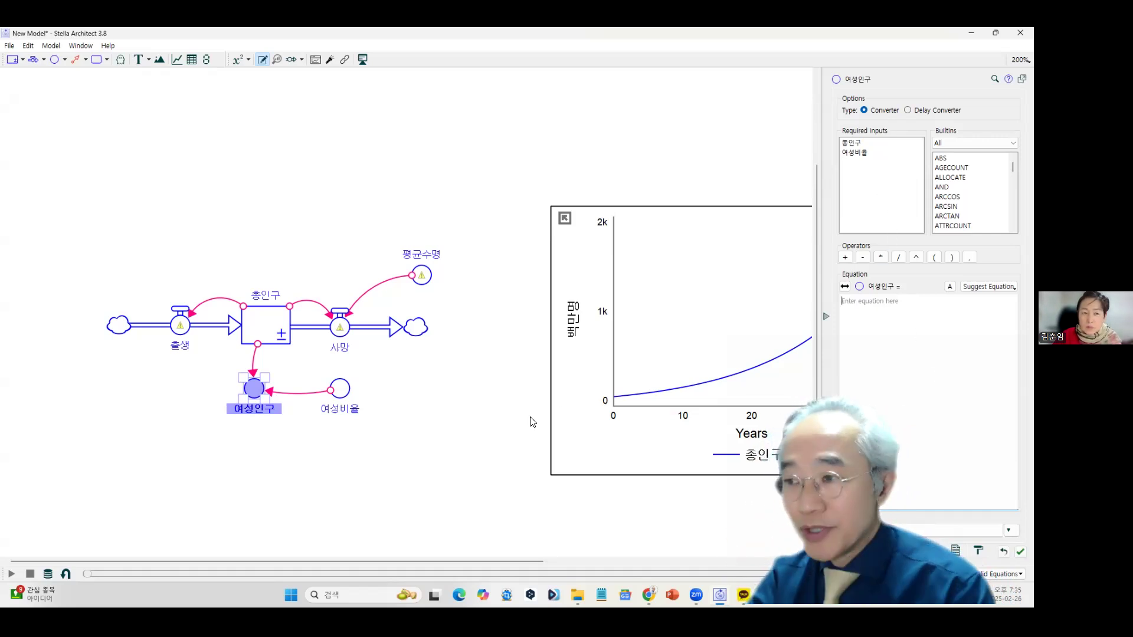
left_click(481, 442)
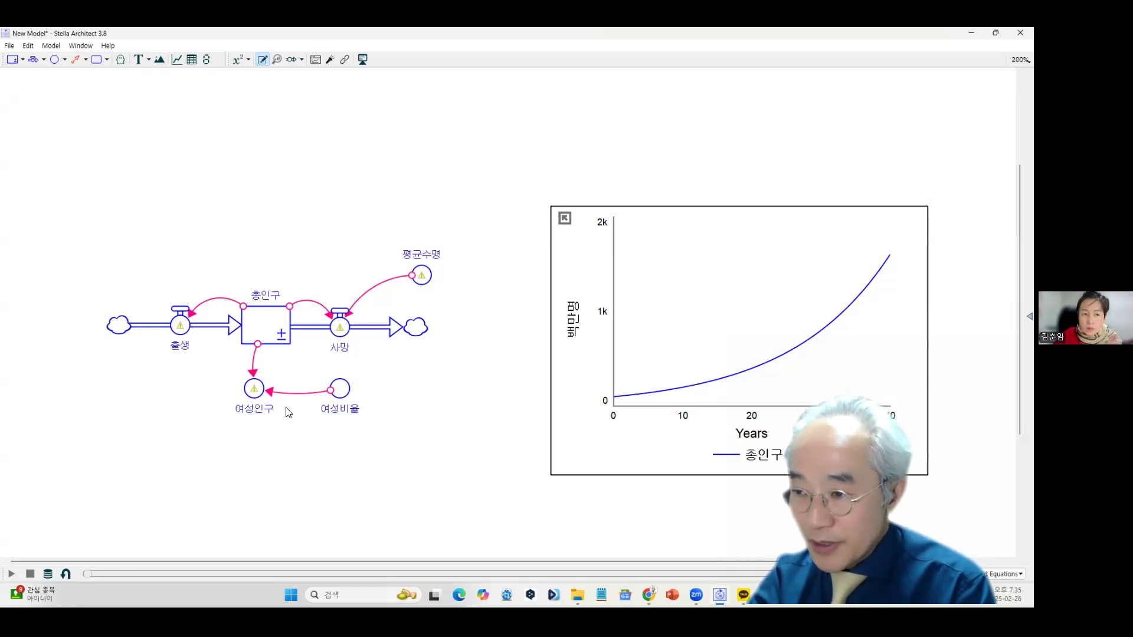
right_click(252, 394)
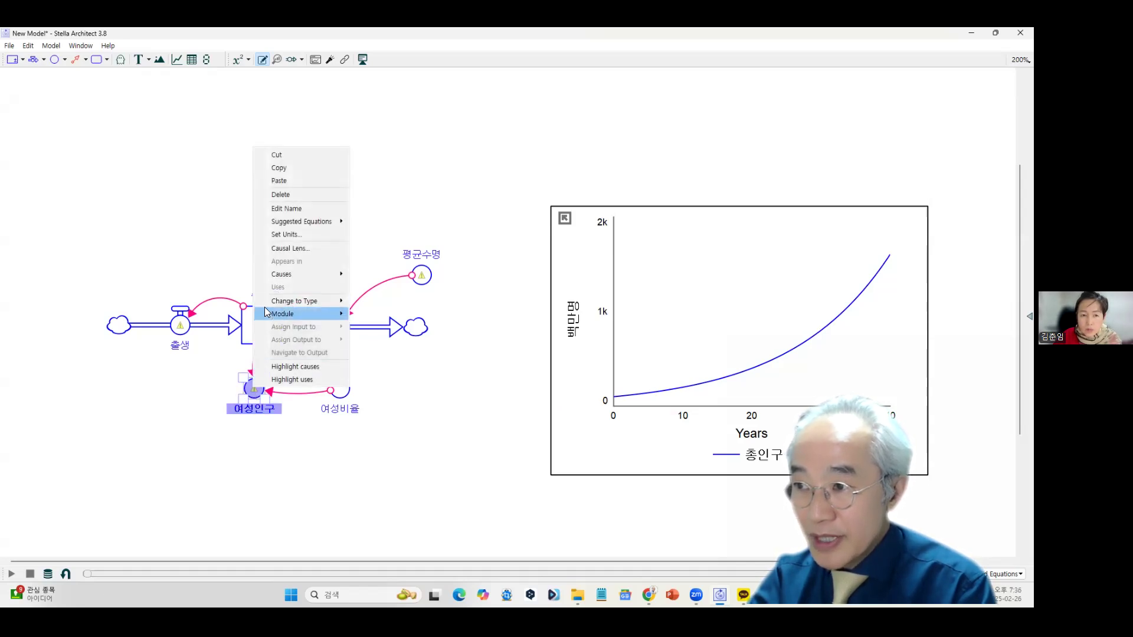
mouse_move(299, 227)
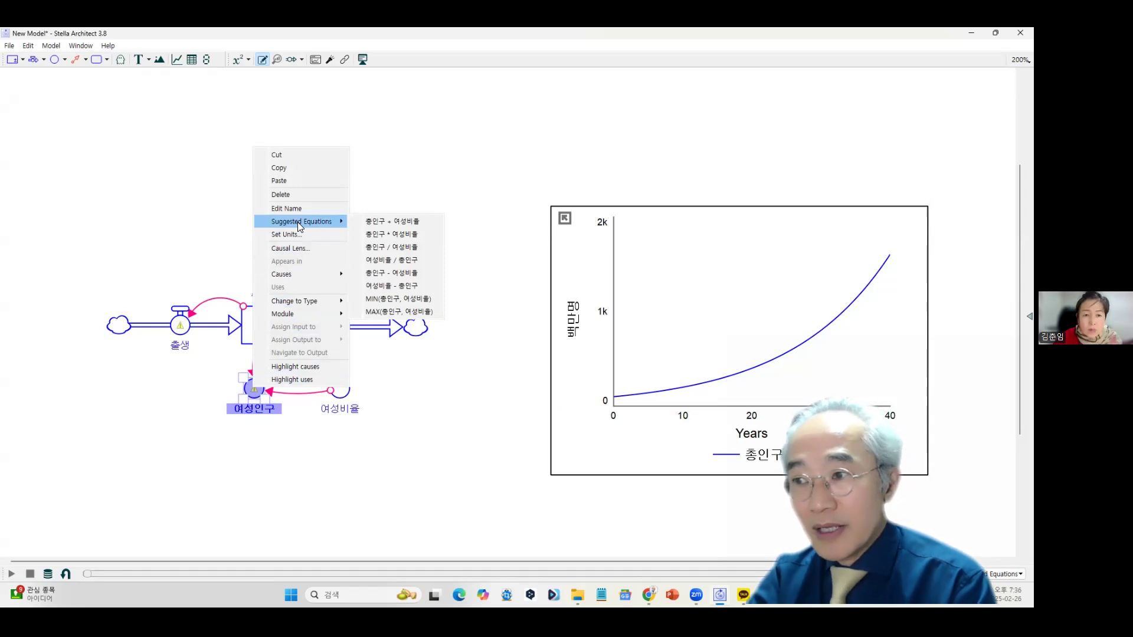
left_click(459, 510)
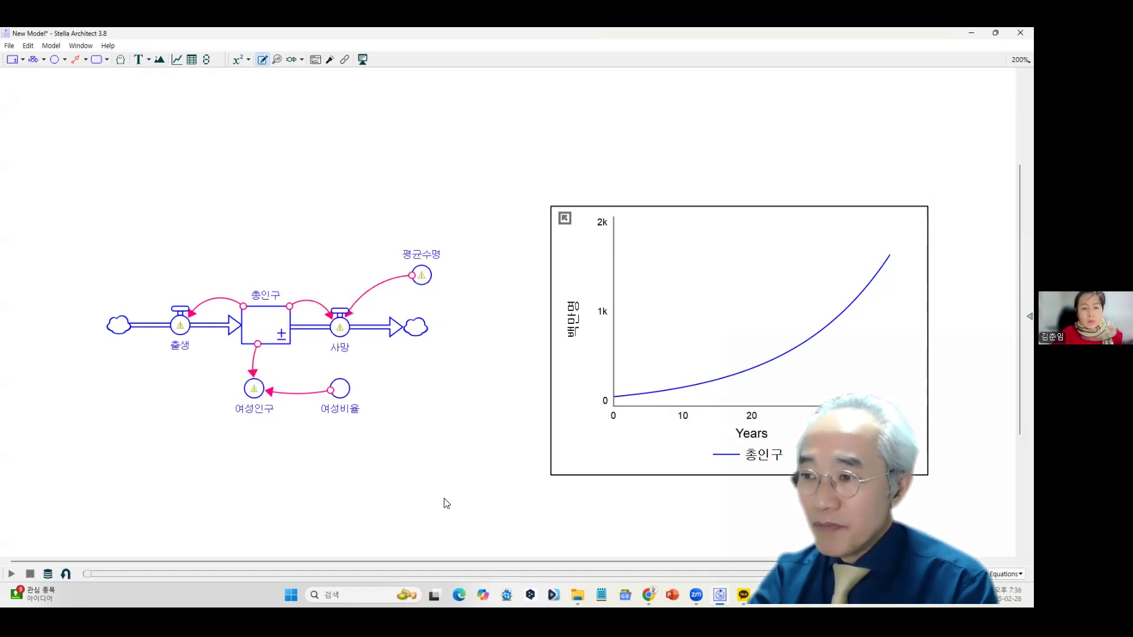
Assign the suggested equation 총인구 * 여성비율 to the 여성인구 converter.
left_click(271, 395)
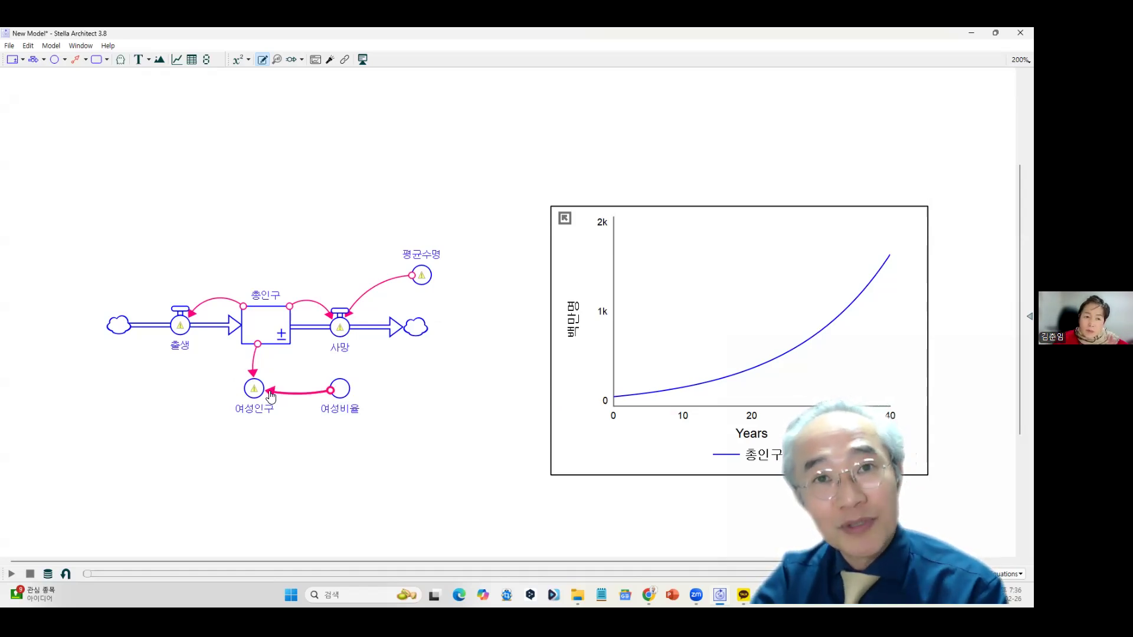
right_click(255, 388)
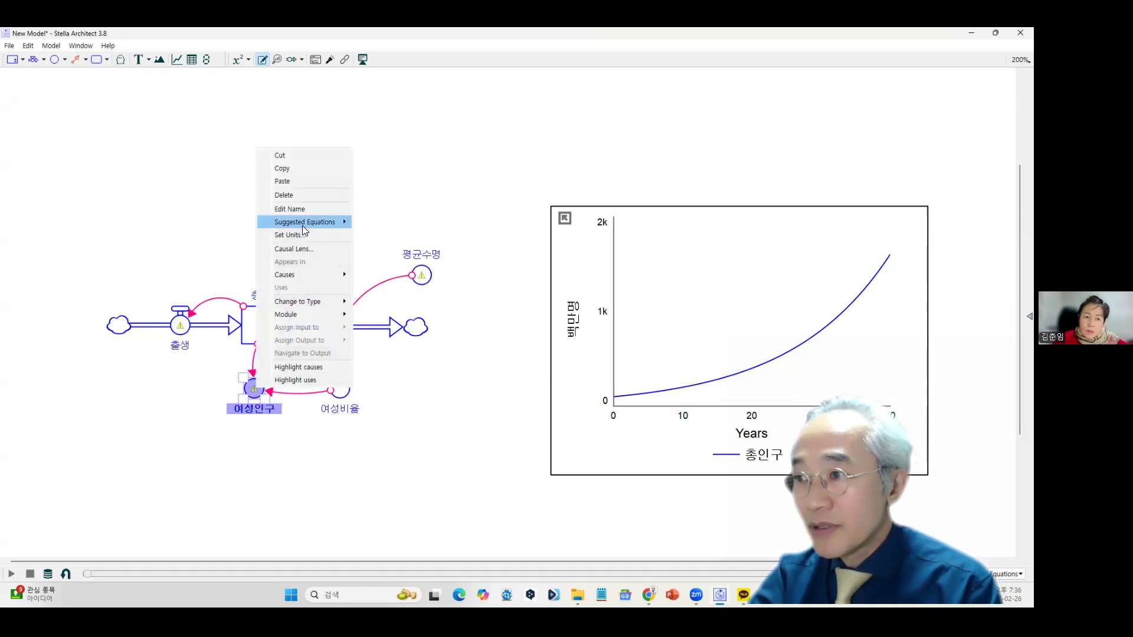
mouse_move(318, 226)
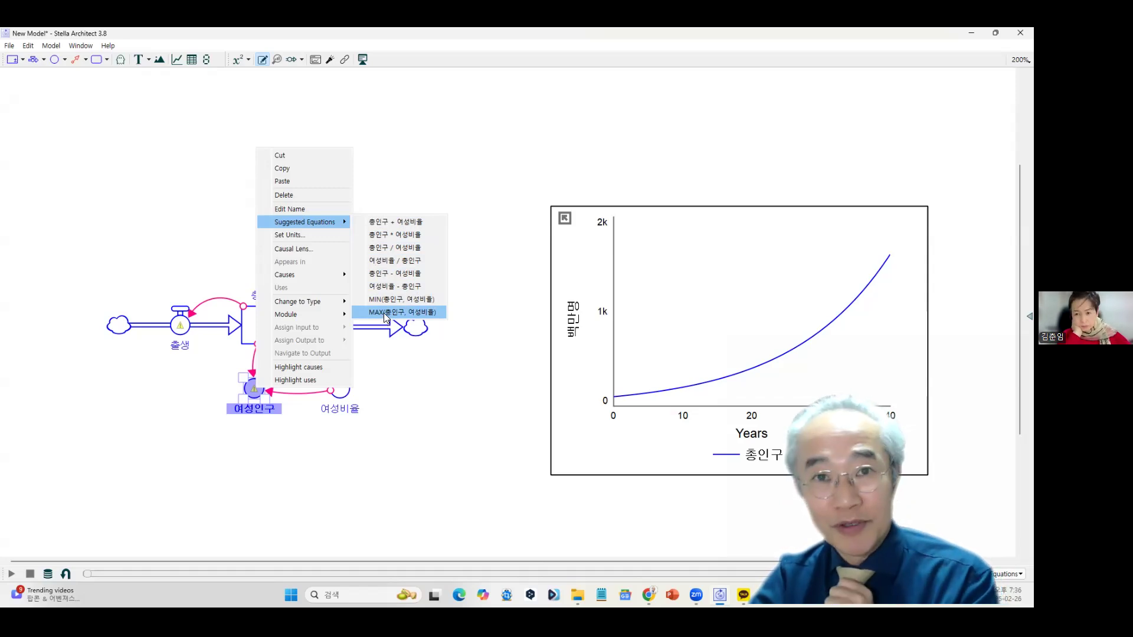
left_click(399, 234)
left_click(360, 472)
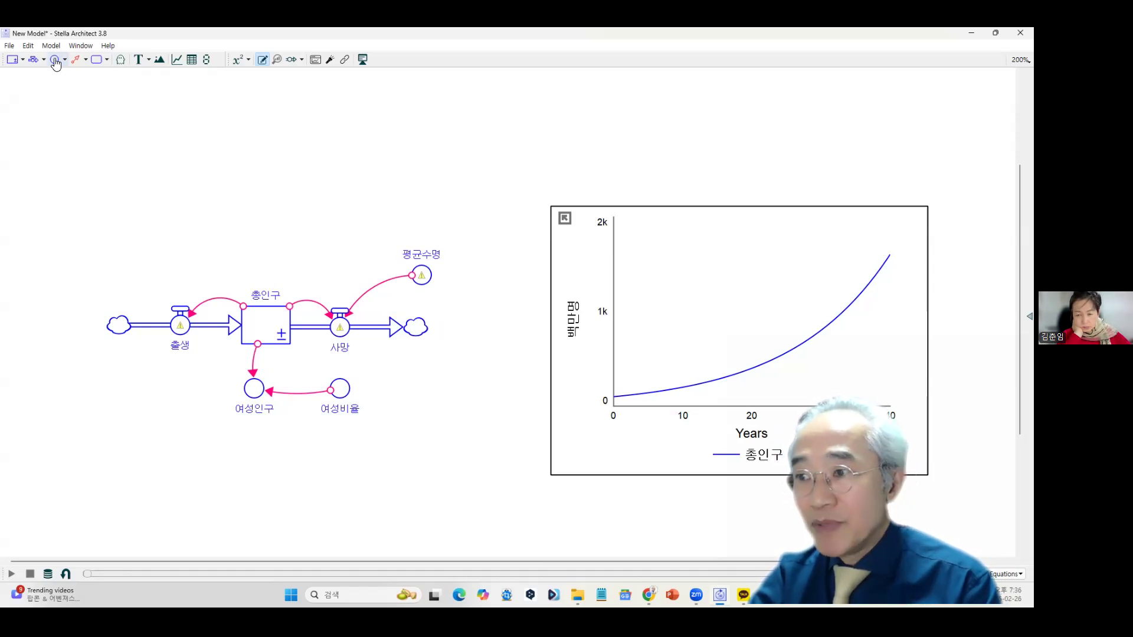
Add a converter named 가임여성 인구 below and slightly left of 여성인구.
left_click(205, 453)
type("ㄱ")
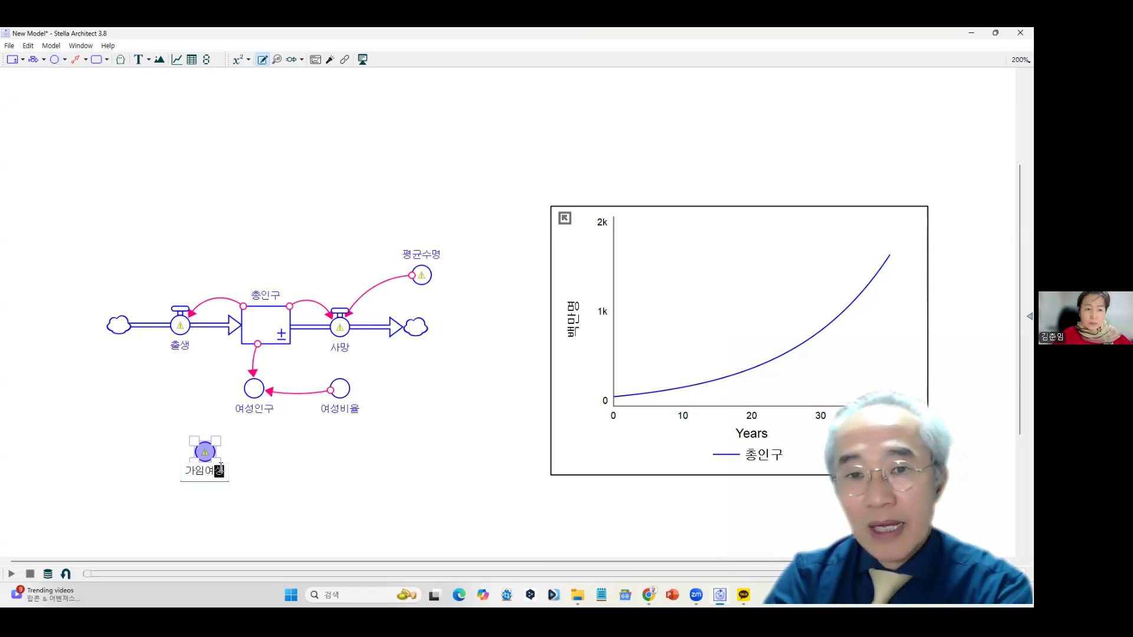
type("임여성ㅇ")
key("BackSpace")
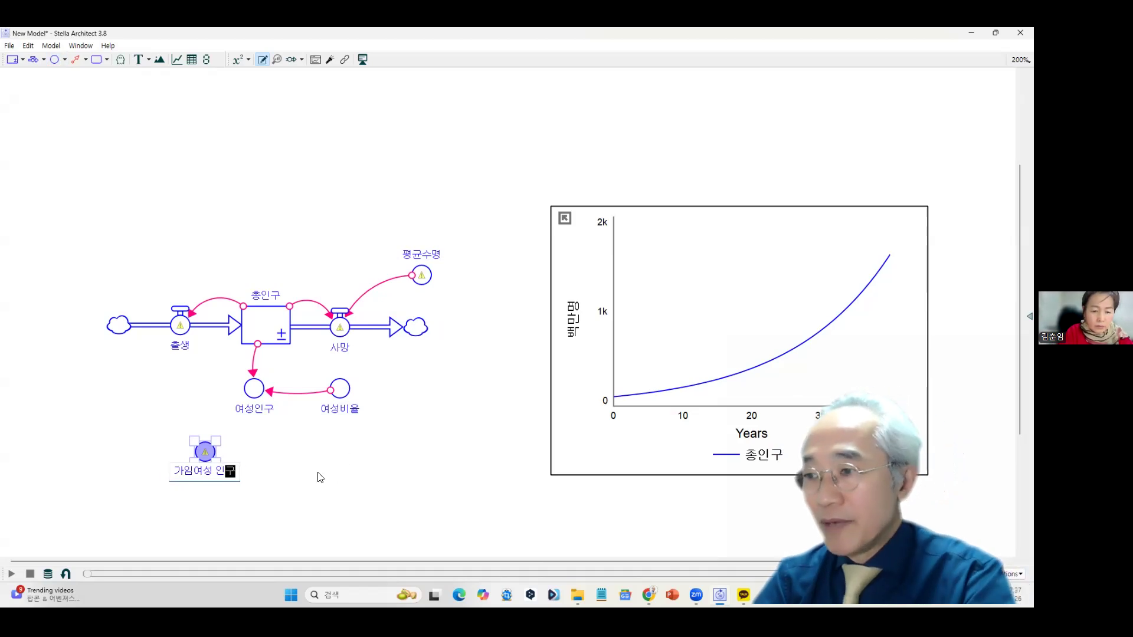
type("인구")
left_click(318, 477)
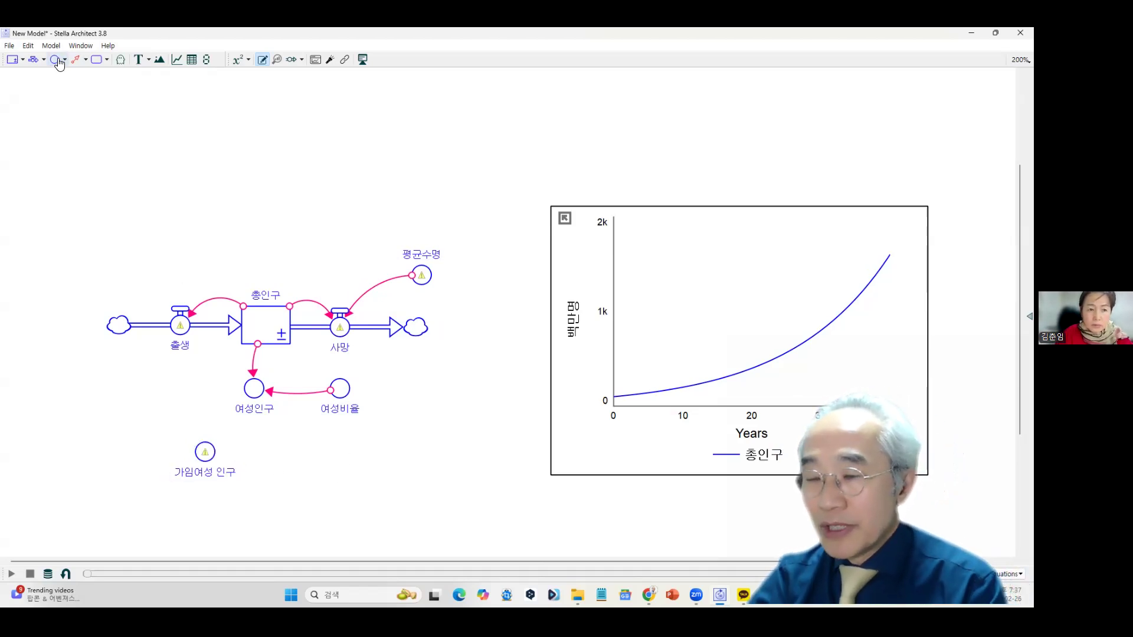
Add a converter named 가임 여성 비율 to the right of 가임여성 인구, below 여성비율.
left_click(55, 60)
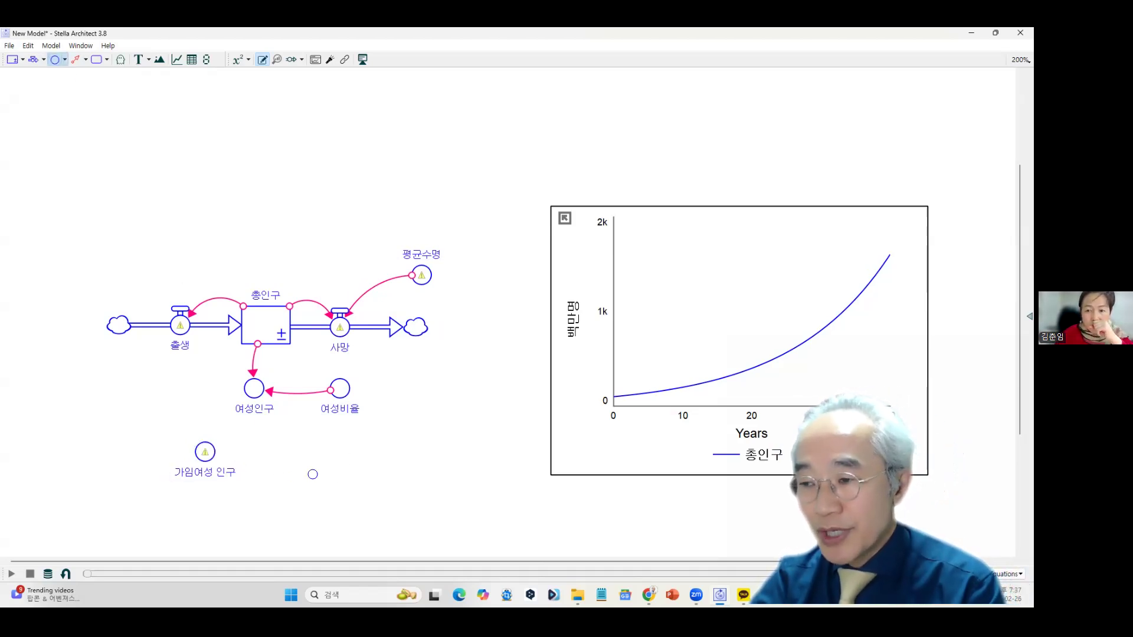
left_click(313, 475)
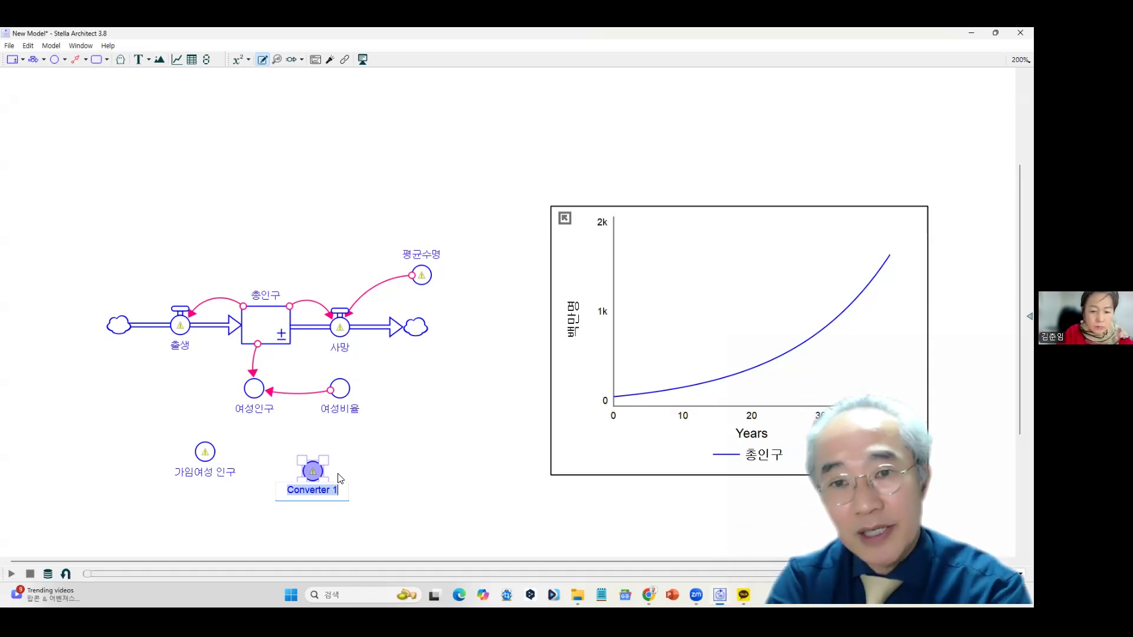
type("ㄱ")
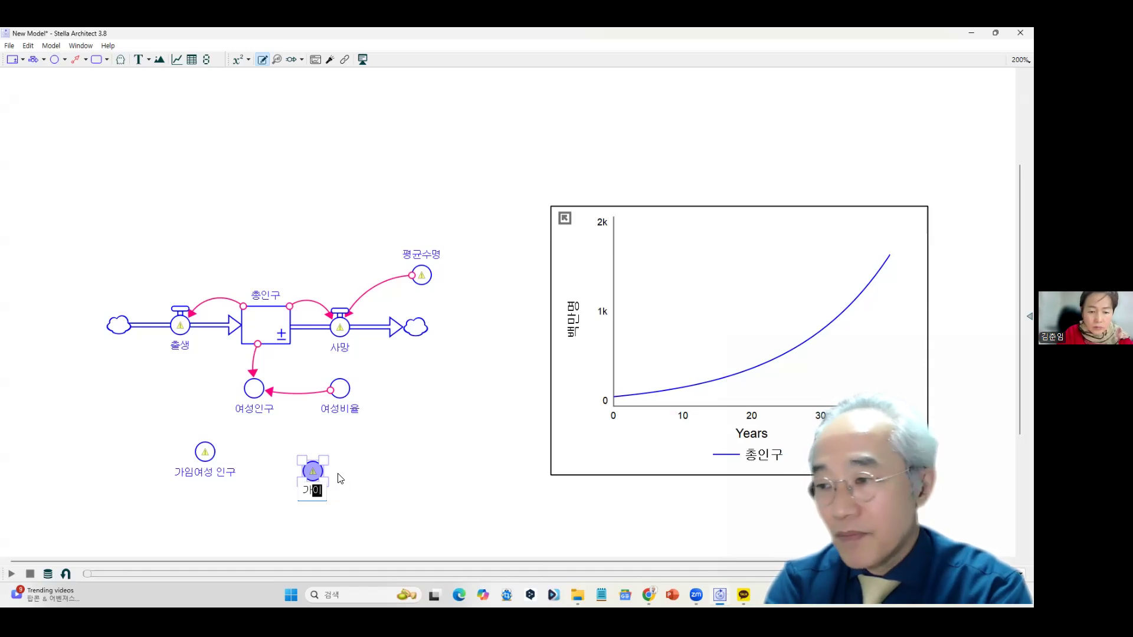
type("ㅏ임 여성 비율")
left_click(394, 475)
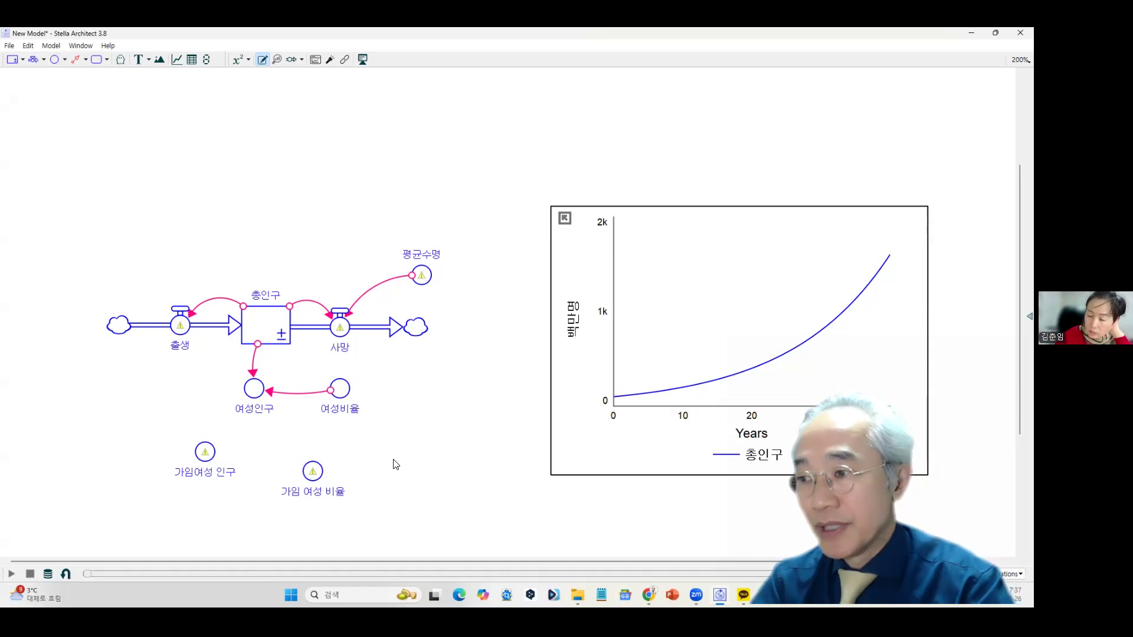
Set the units of the 가임 여성 비율 converter to Dimensionless, picking it from the units used in this model.
double_click(311, 472)
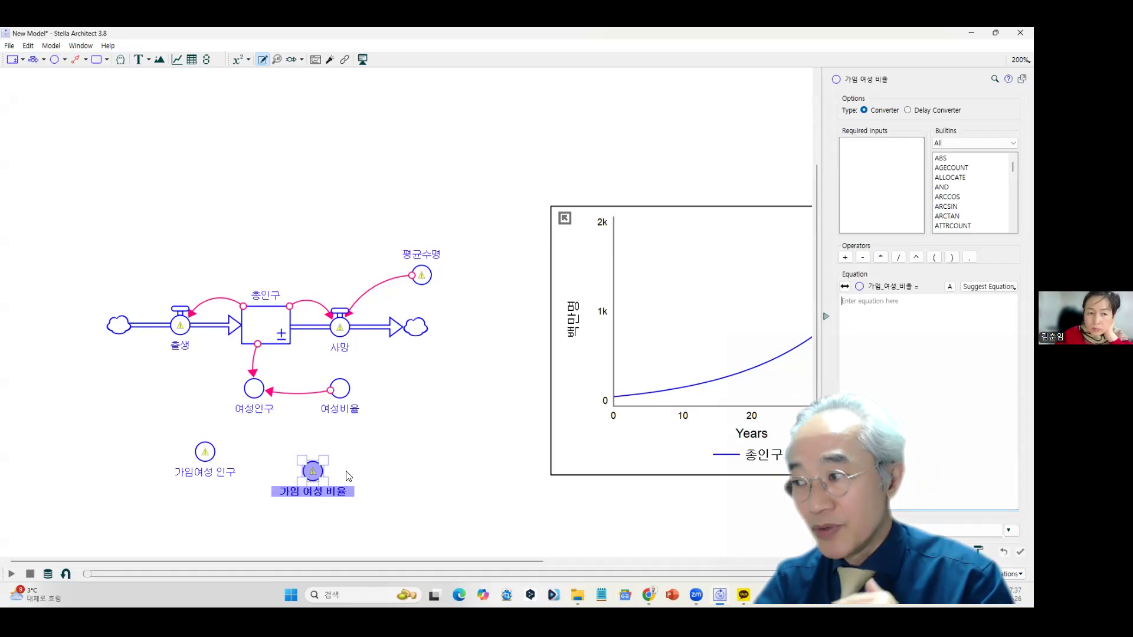
left_click(1008, 530)
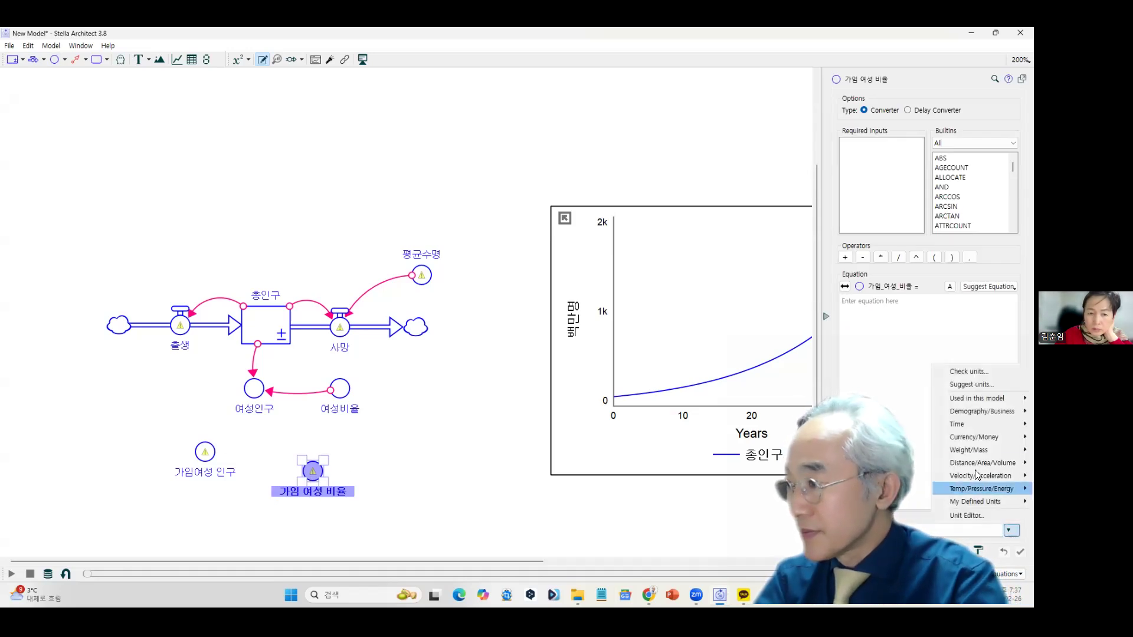
mouse_move(977, 398)
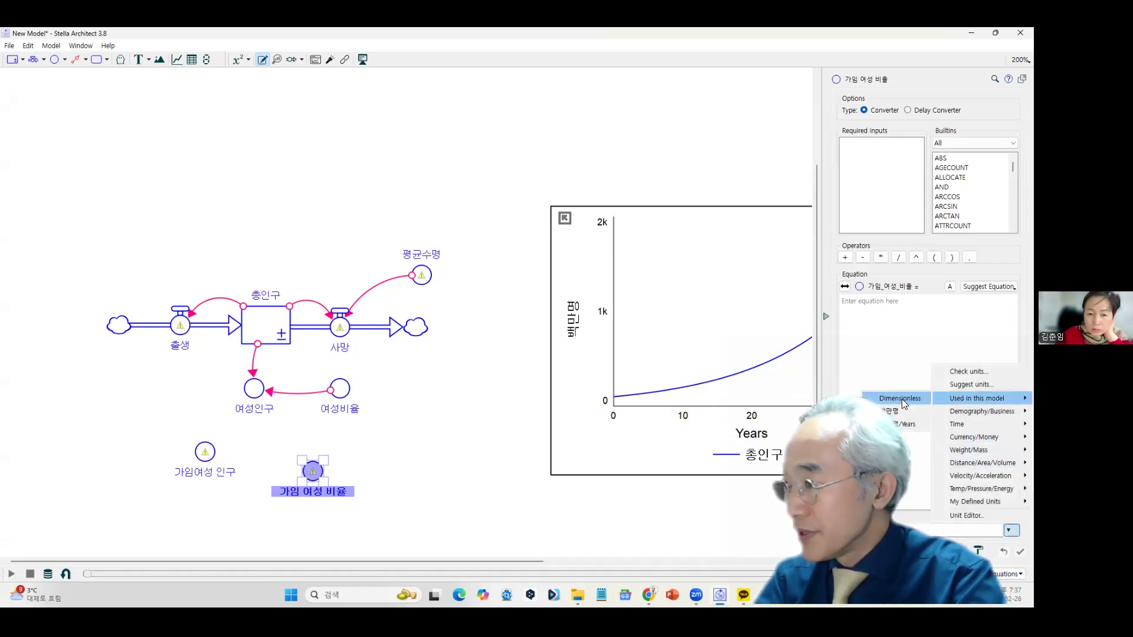
left_click(901, 399)
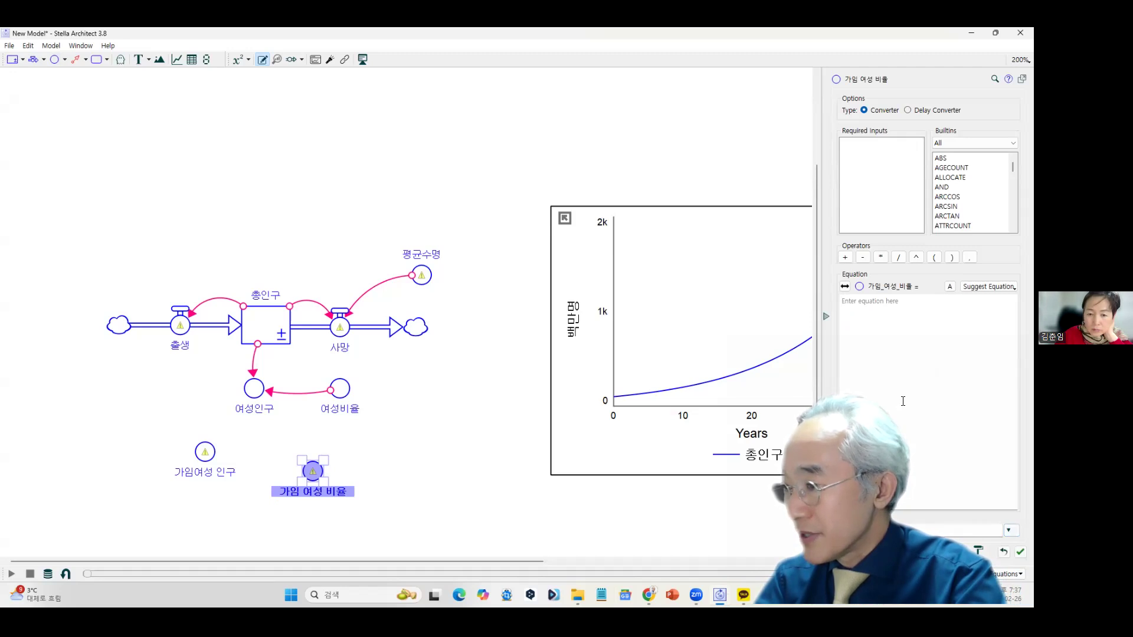
left_click(430, 479)
Reapply Dimensionless to 가임 여성 비율 with Set Units, then open and close the converter's properties without changing them.
right_click(314, 472)
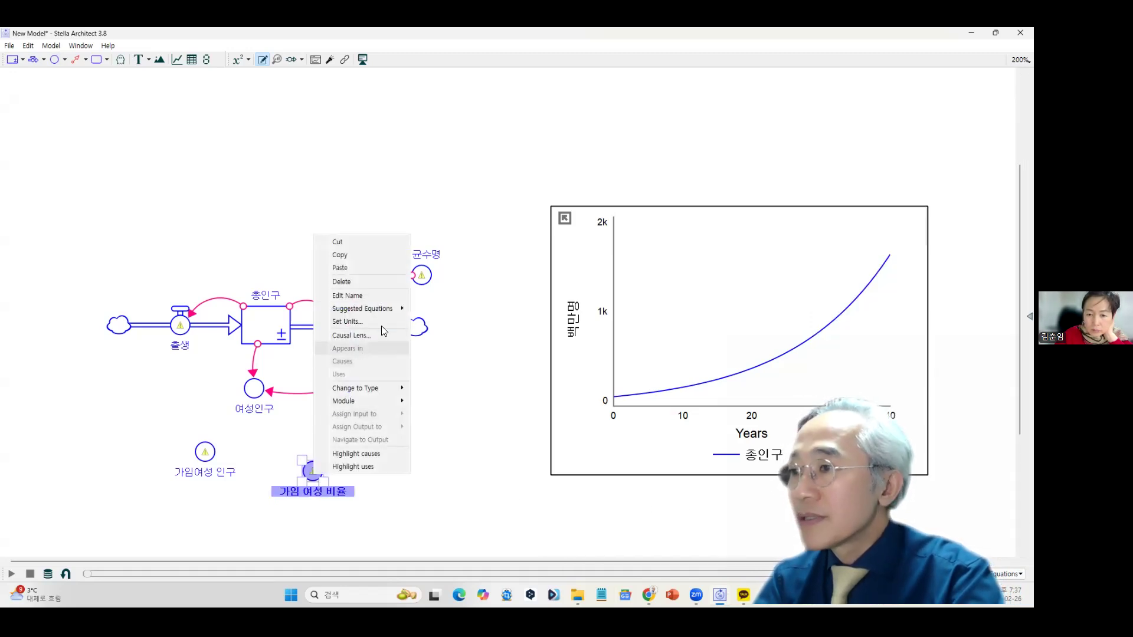
left_click(351, 322)
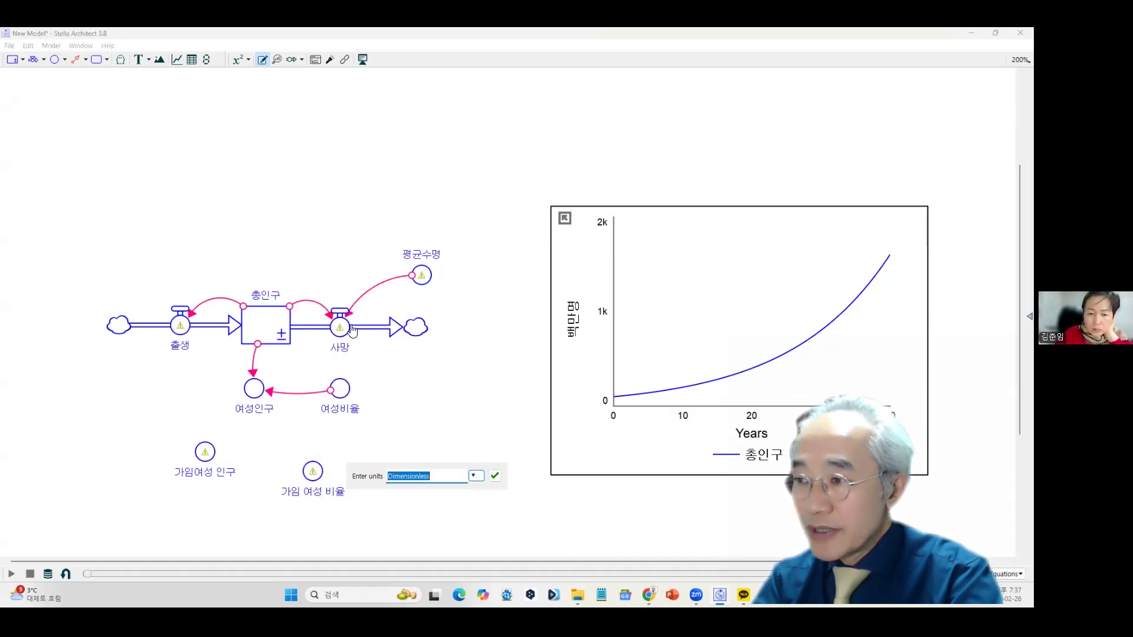
left_click(476, 475)
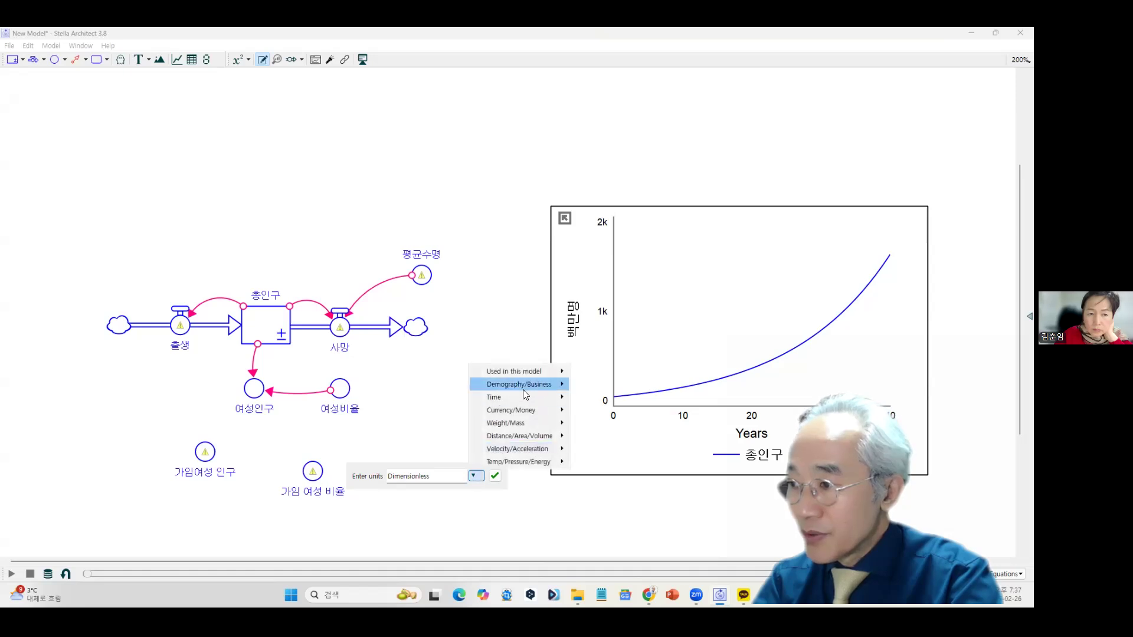
mouse_move(529, 376)
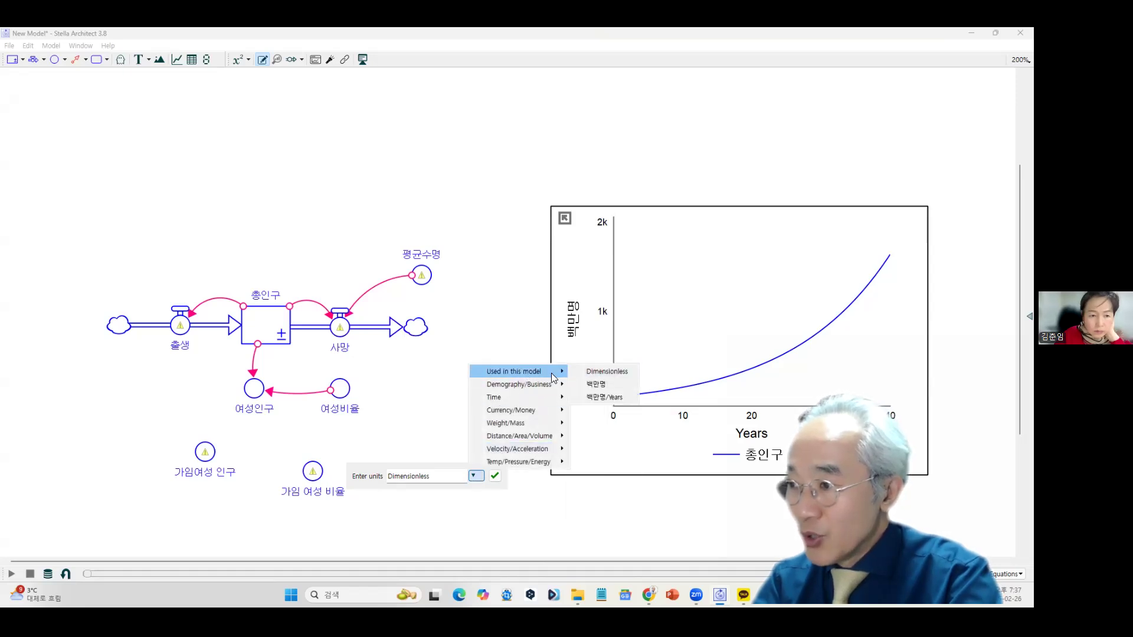
left_click(582, 373)
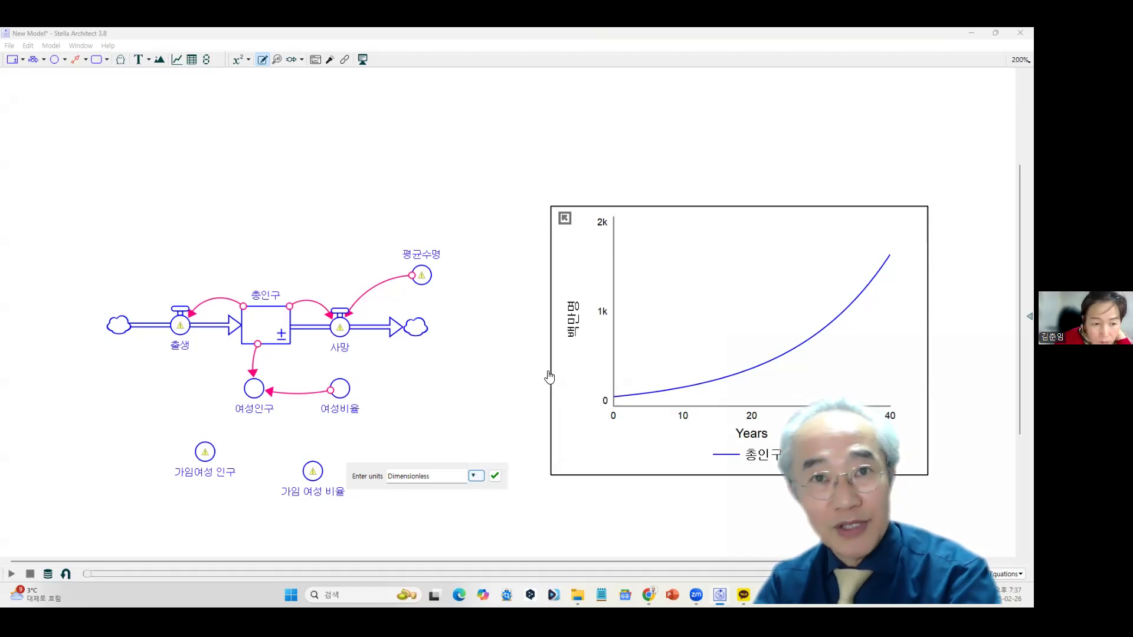
left_click(495, 476)
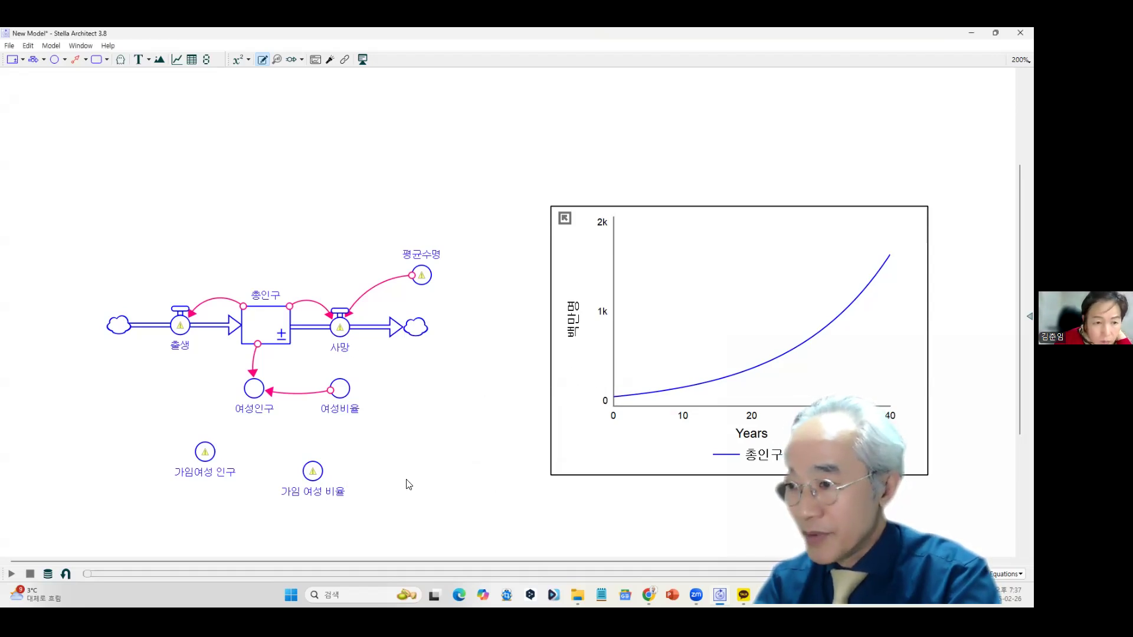
double_click(313, 484)
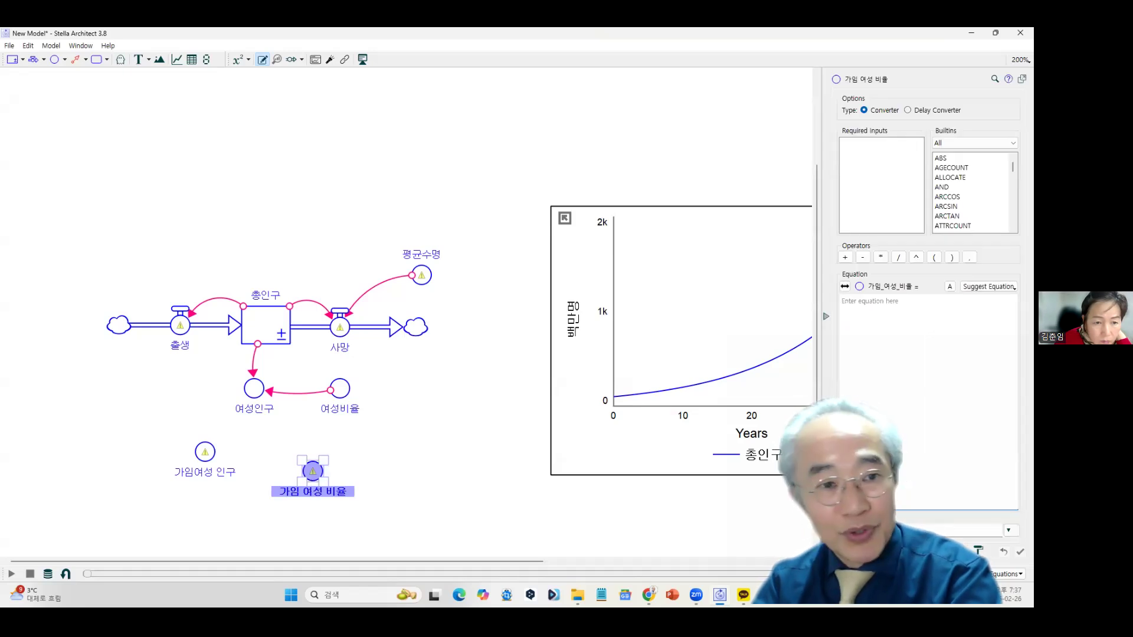
left_click(405, 460)
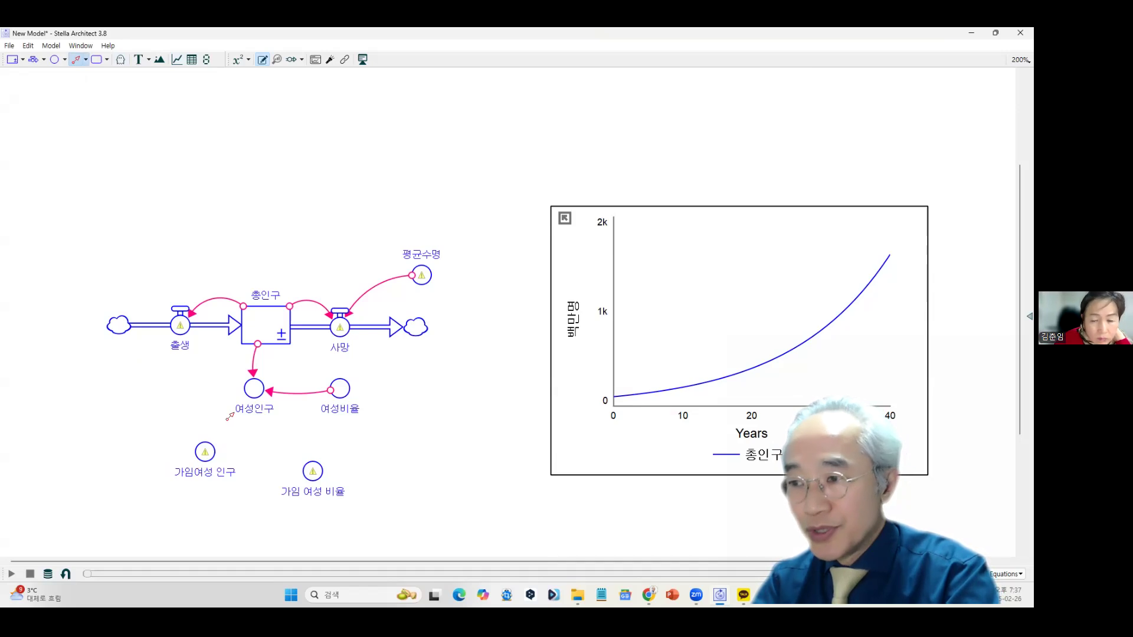
Connect 여성인구 and 가임 여성 비율 to 가임여성 인구 and assign it the suggested equation 가임_여성_비율 * 여성인구.
left_click_drag(213, 426, 205, 451)
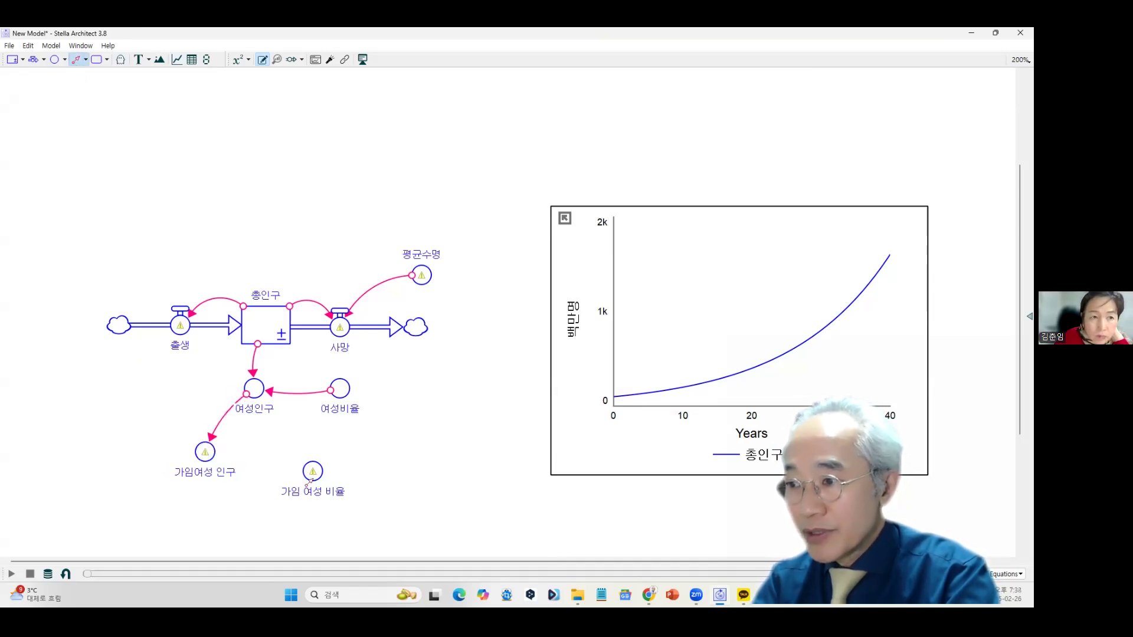
left_click_drag(255, 469, 210, 462)
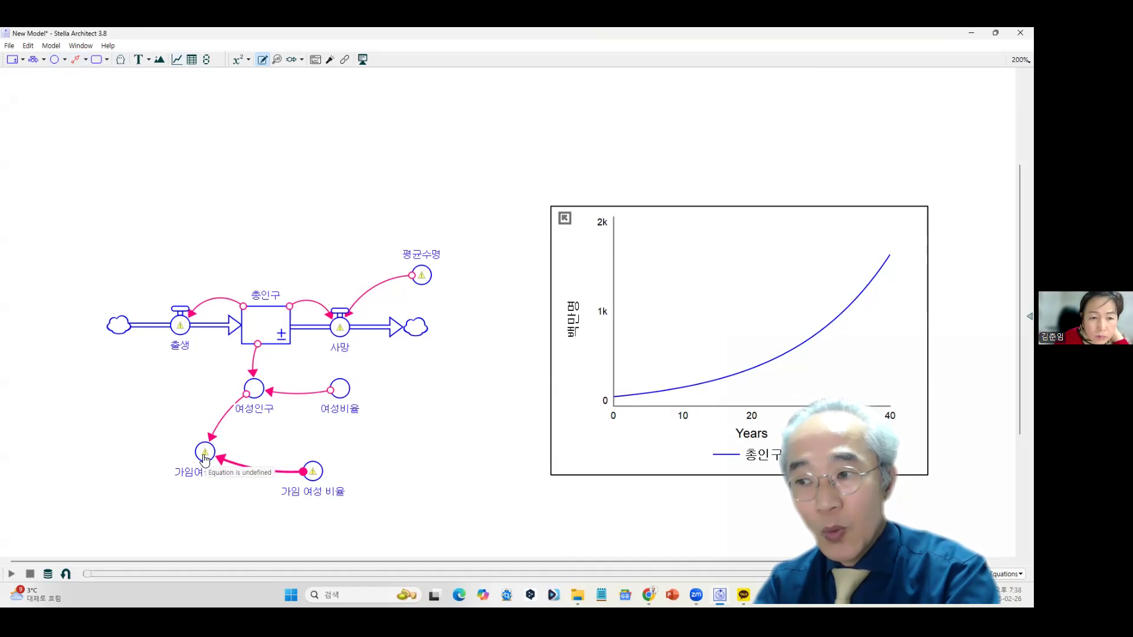
right_click(205, 459)
mouse_move(261, 288)
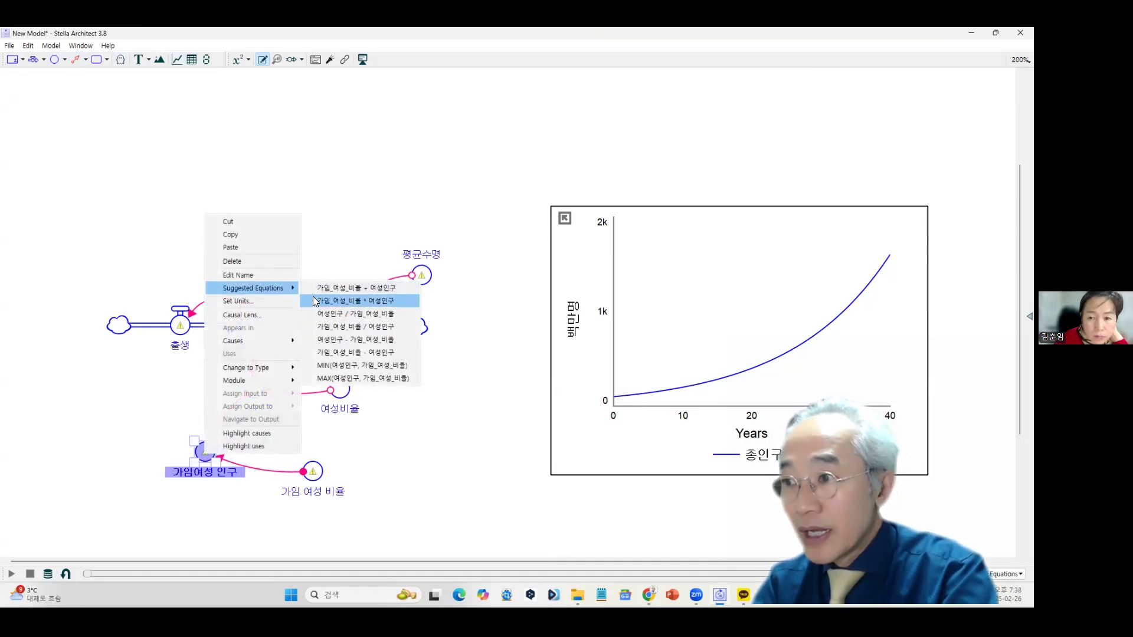
left_click(365, 301)
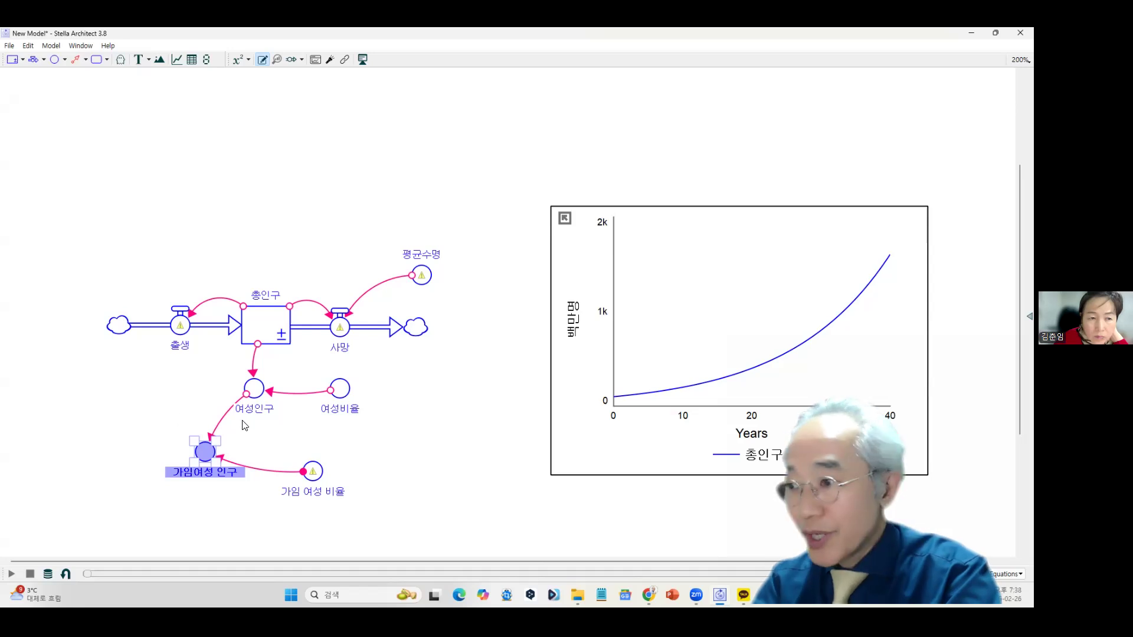
Set the equation of 여성비율 to 0.5 and the equation of 가임 여성 비율 to 0.36.
double_click(345, 392)
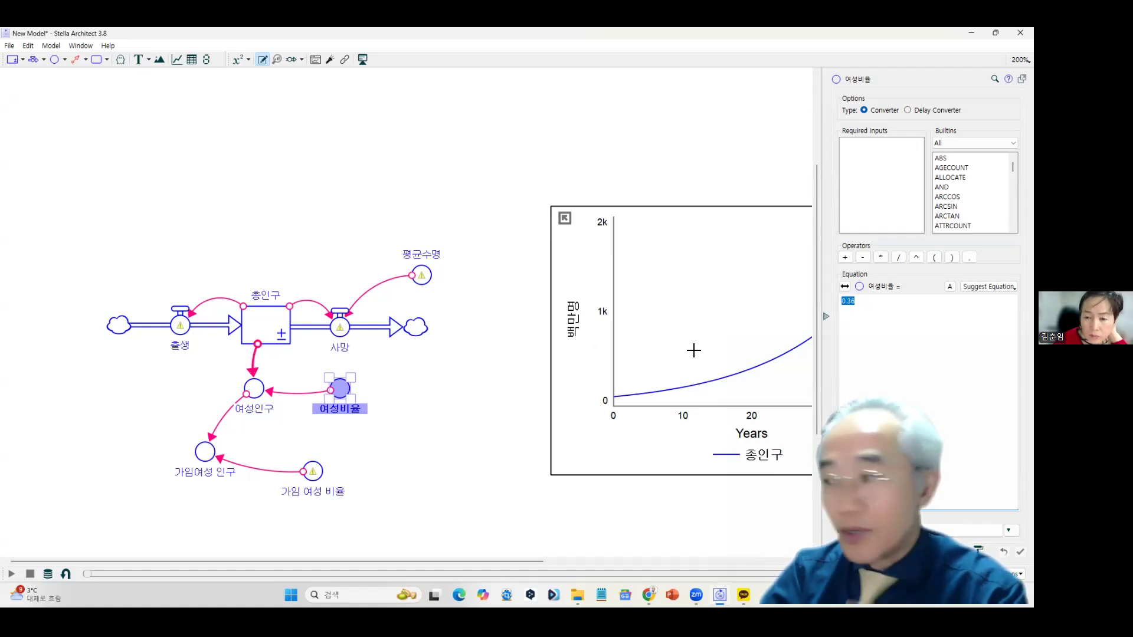
type("0.5")
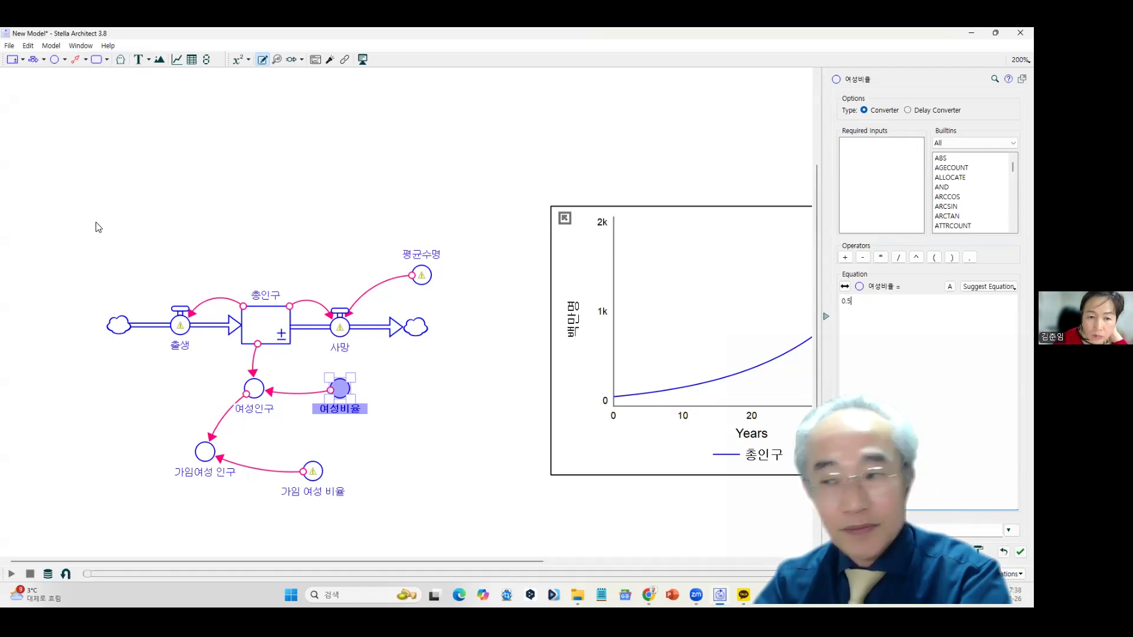
left_click(313, 476)
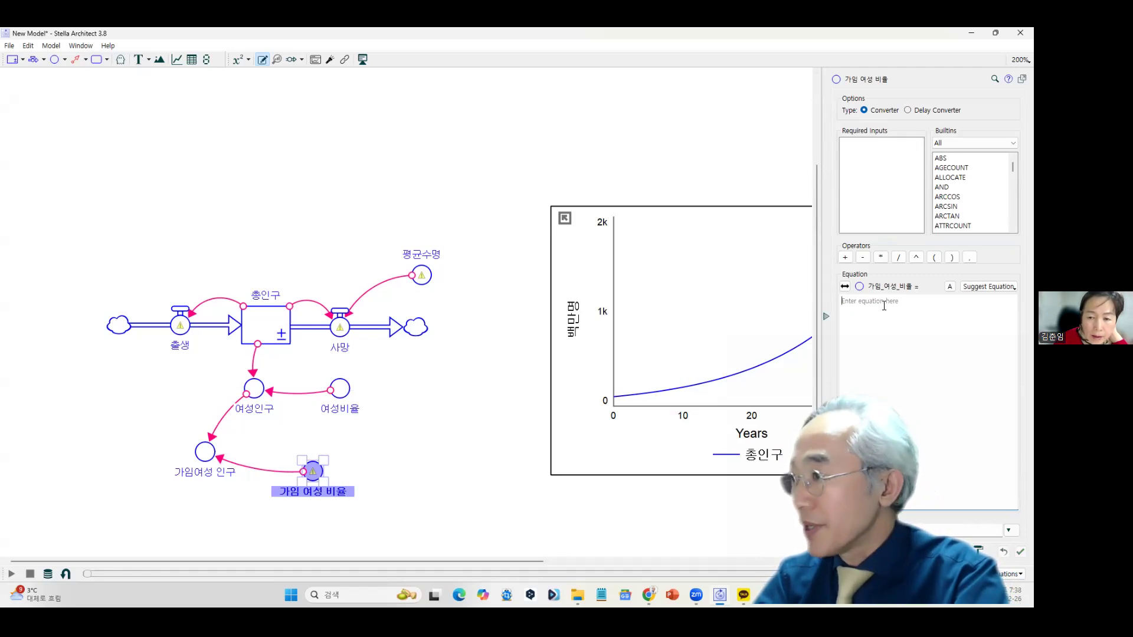
type("0.36")
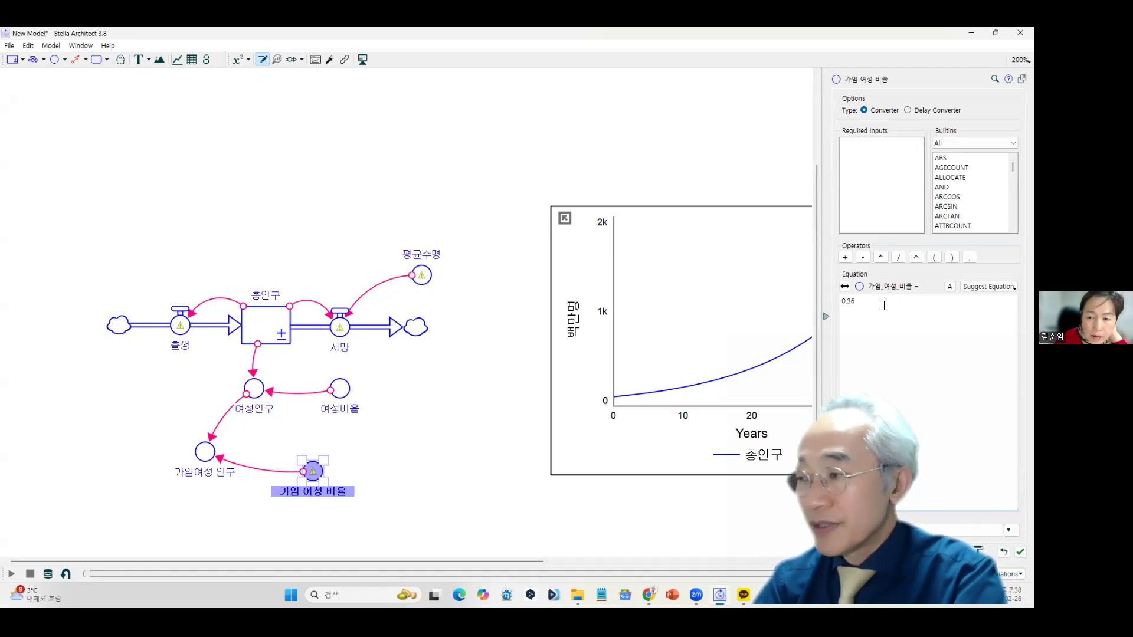
left_click(402, 479)
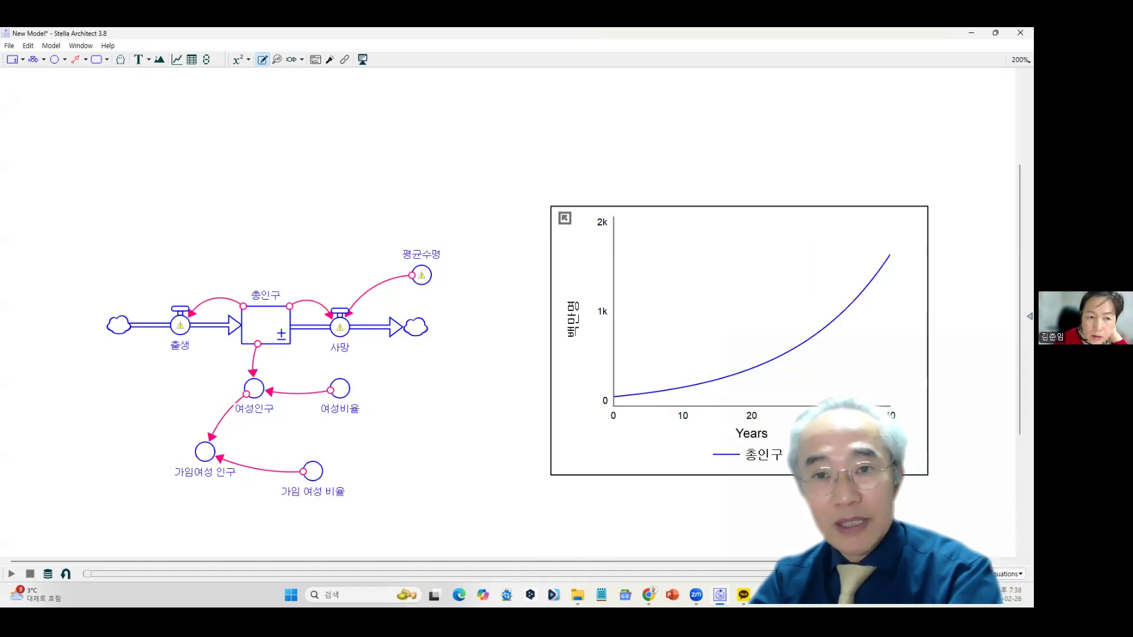
Move the 가임여성 인구 converter slightly up towards 여성인구 and check its value.
left_click_drag(205, 452, 208, 445)
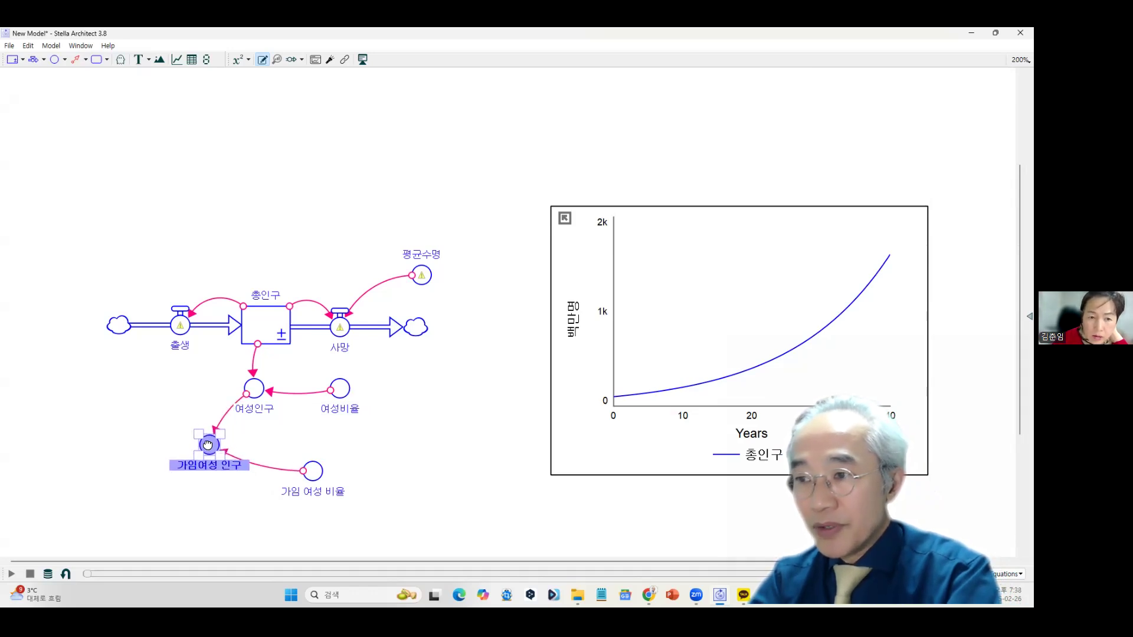
left_click(181, 329)
left_click(214, 460)
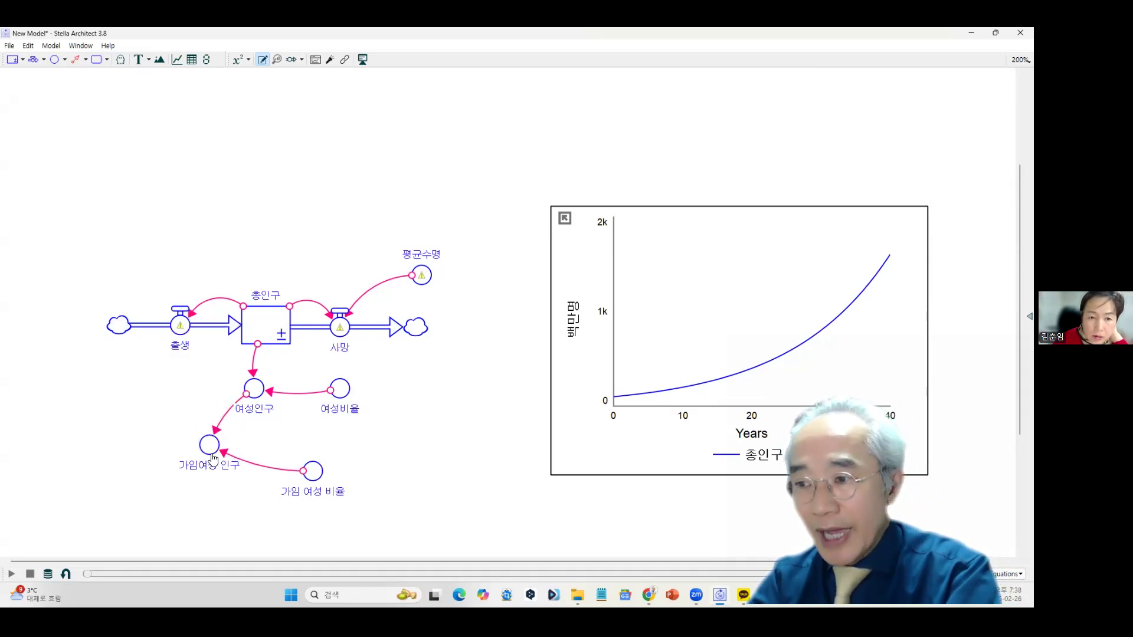
mouse_move(207, 459)
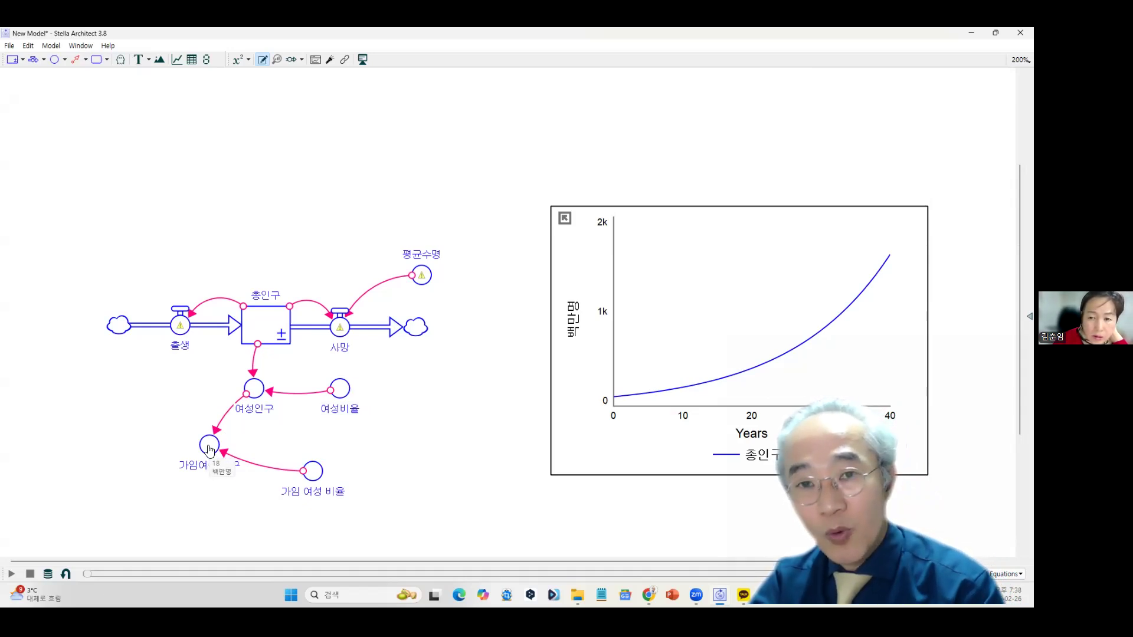
Add a converter named 가임 여성의 연간 출산율 below and to the left of the 출생 flow.
left_click(54, 60)
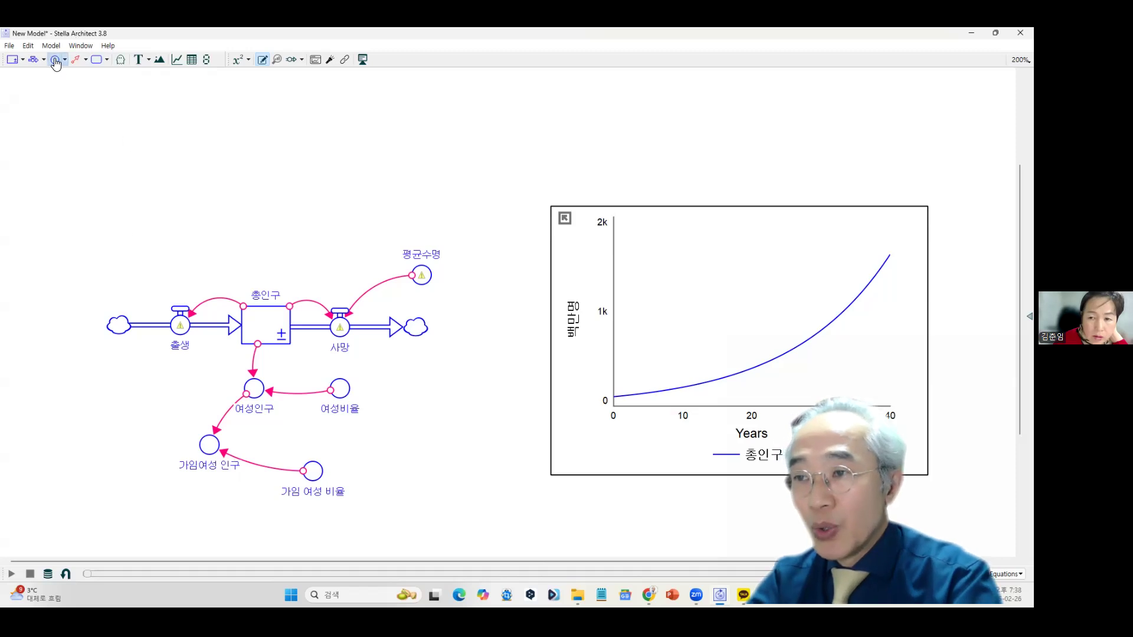
left_click(100, 377)
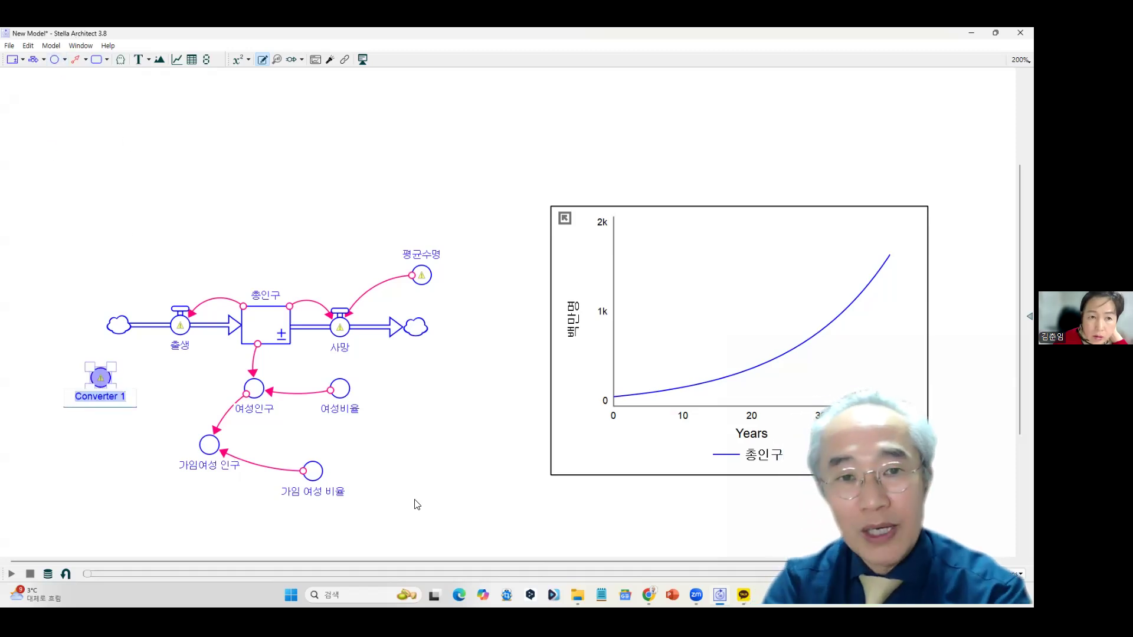
type("가임")
type(" 여성의")
type(" 연간 출")
type("산ㅇ")
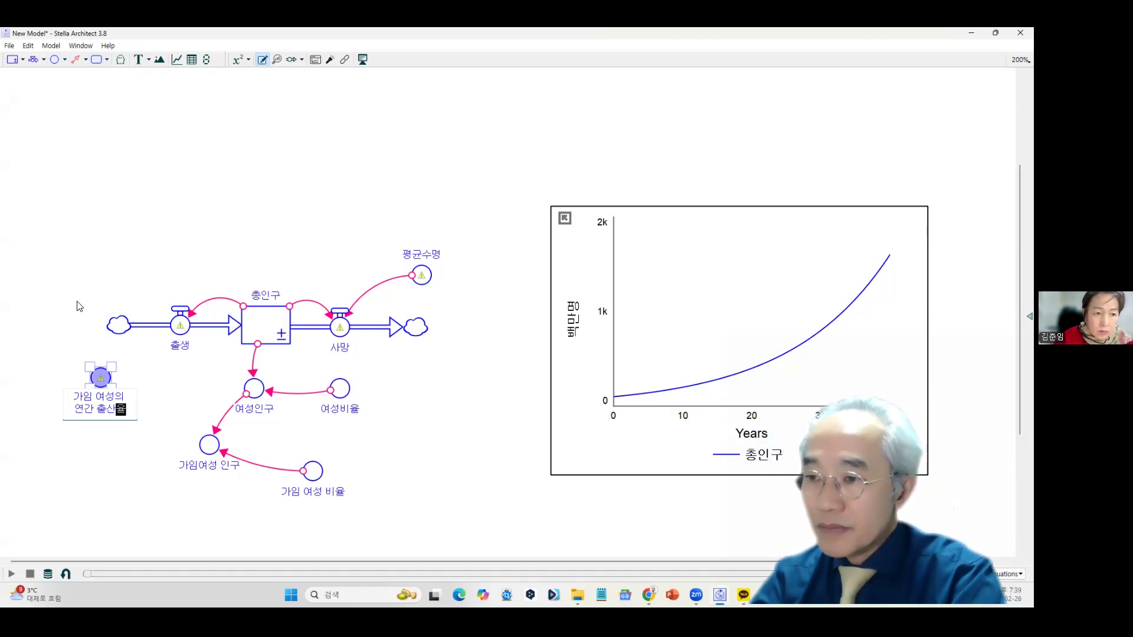
left_click(181, 401)
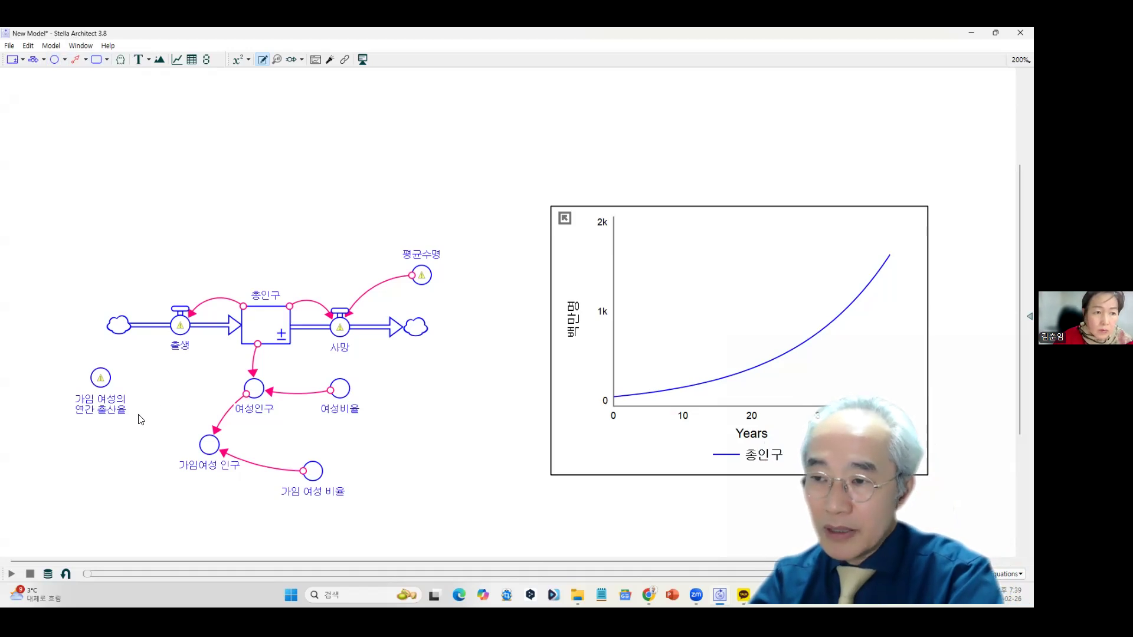
Connect the 가임 여성의 연간 출산율 converter to the 출생 flow.
double_click(101, 379)
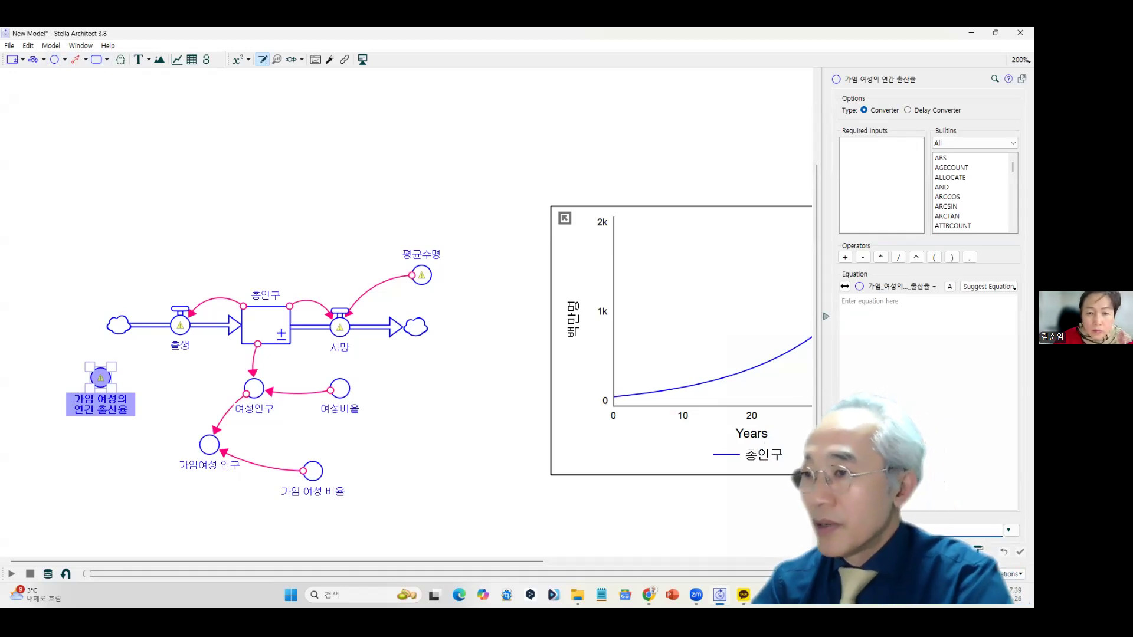
left_click(481, 460)
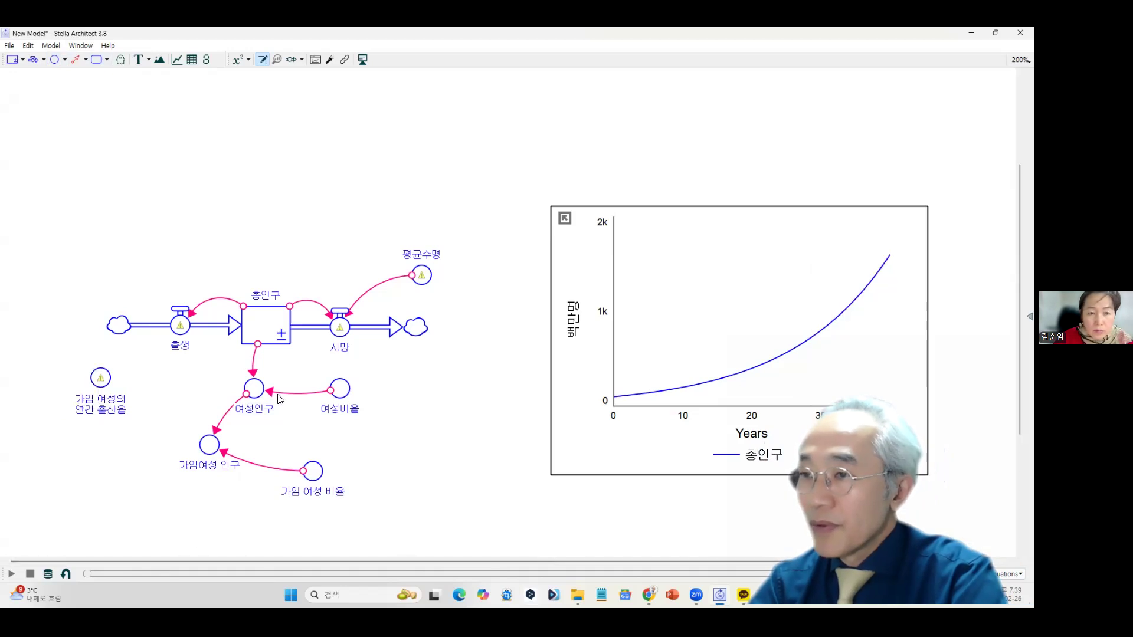
left_click(75, 59)
left_click_drag(102, 378, 186, 333)
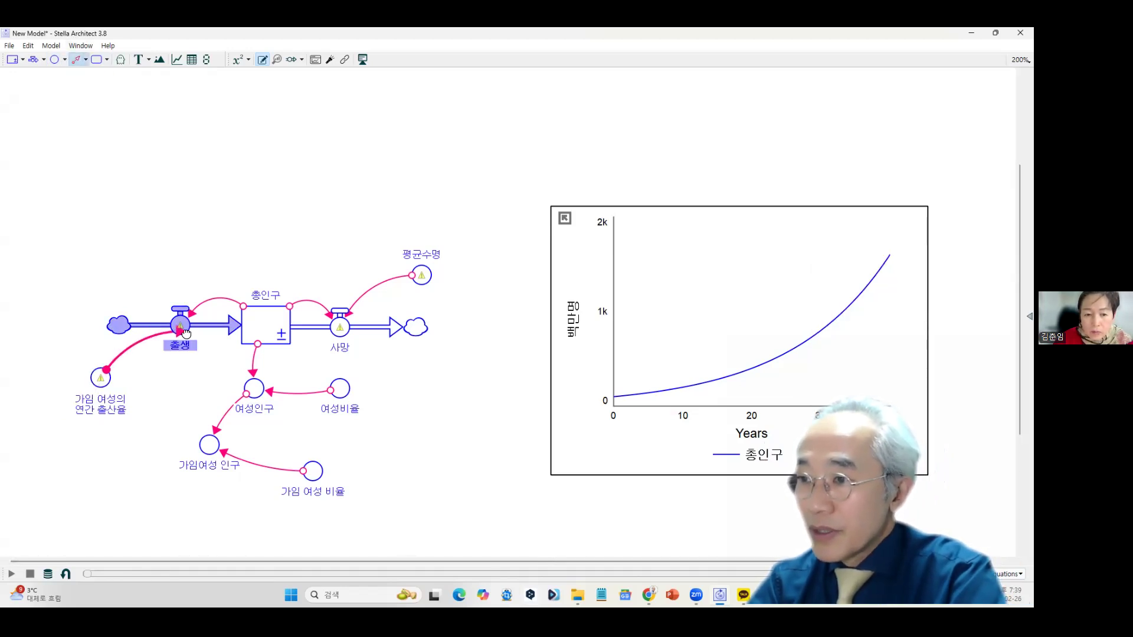
Delete the connector from 총인구 to 출생 and connect 가임여성 인구 to 출생 instead.
left_click(244, 310)
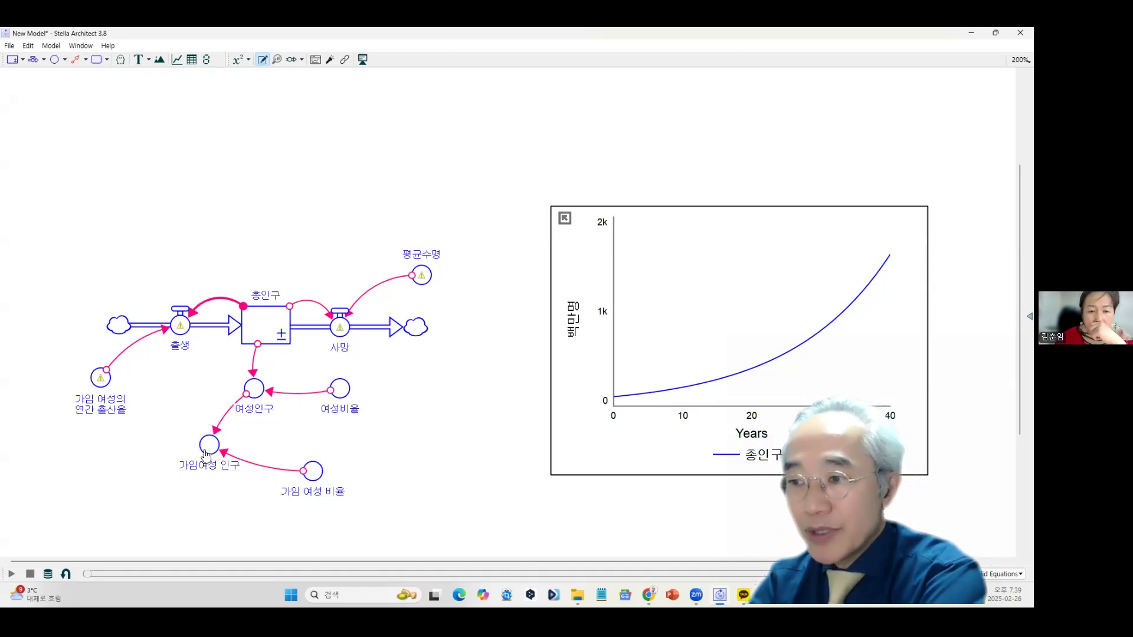
key("Delete")
left_click(75, 59)
left_click_drag(204, 441, 182, 326)
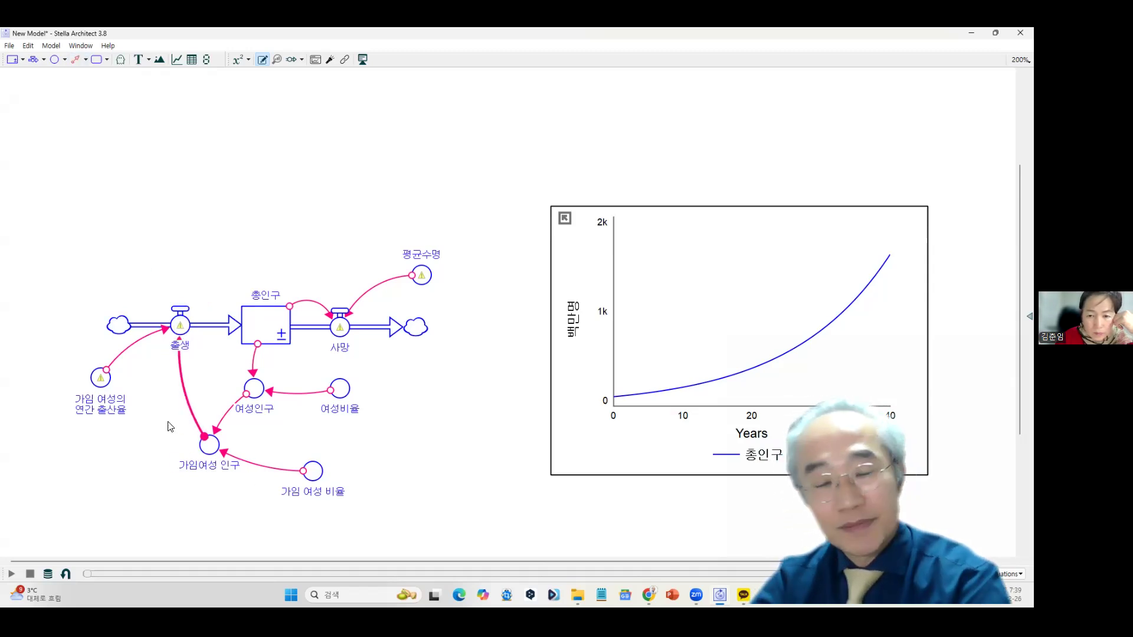
Move 가임여성 인구 and 가임 여성 비율 up closer to 여성인구 and adjust the connector from 가임여성 인구 to 출생.
left_click_drag(204, 441, 199, 423)
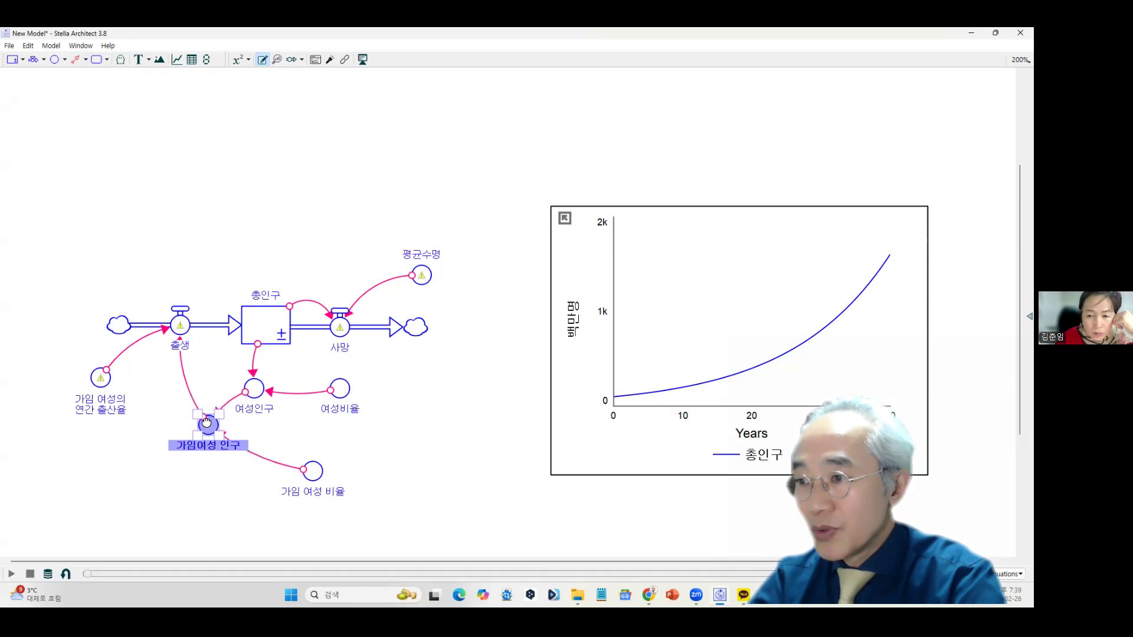
left_click_drag(312, 471, 303, 448)
left_click_drag(205, 420, 211, 417)
left_click(211, 417)
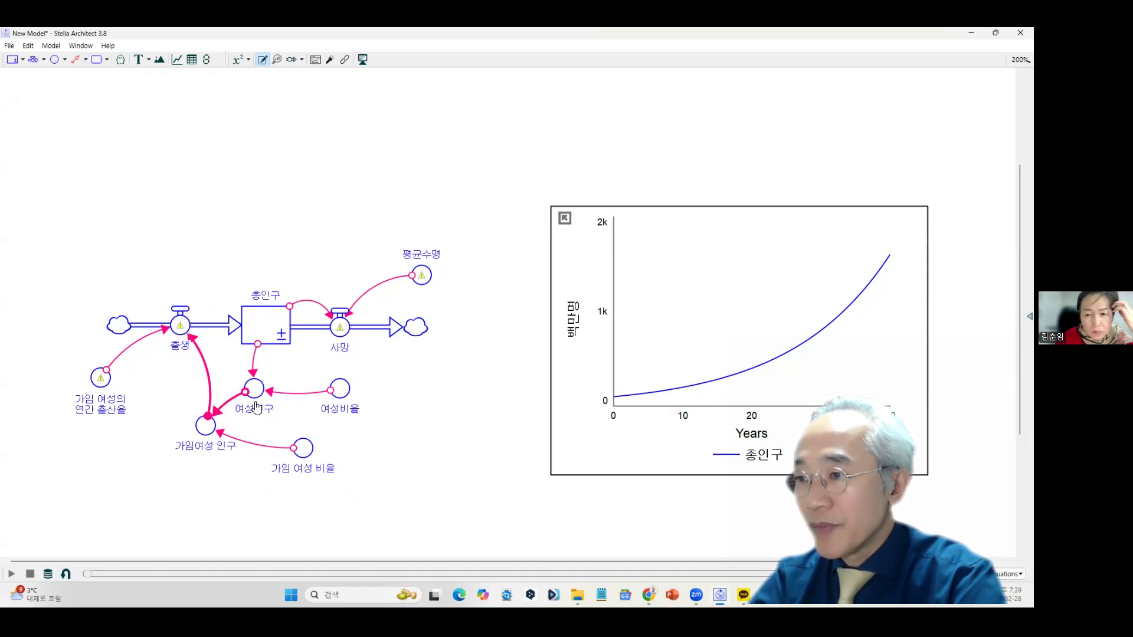
Move the 가임 여성의 연간 출산율 converter slightly closer to the 출생 flow and set its value to 0.5.
left_click_drag(100, 378, 124, 378)
left_click(180, 386)
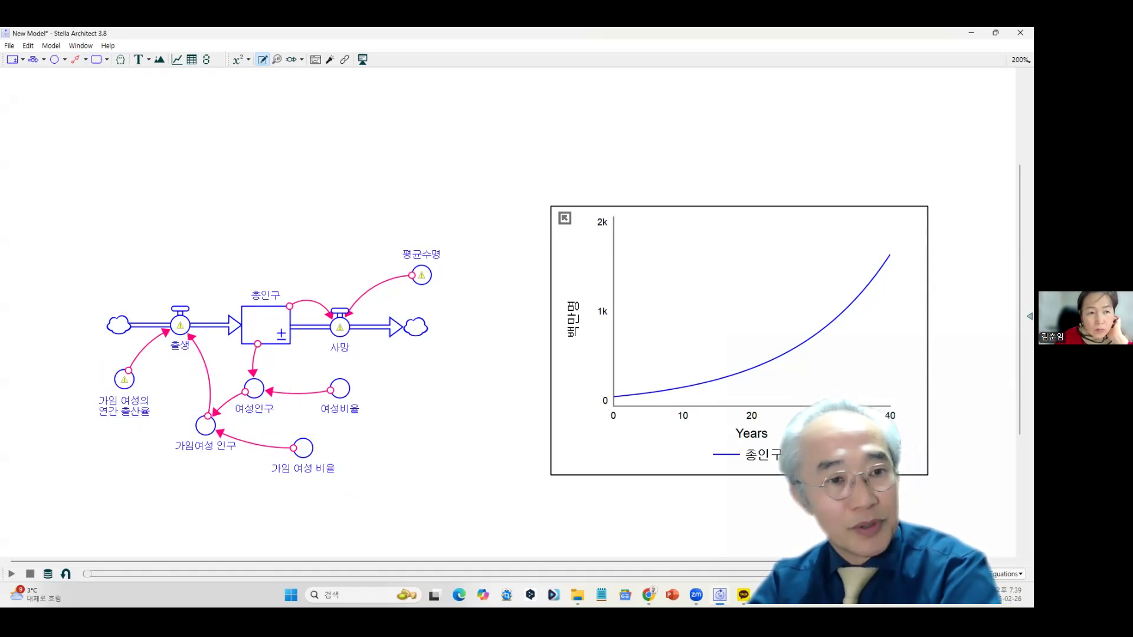
double_click(124, 381)
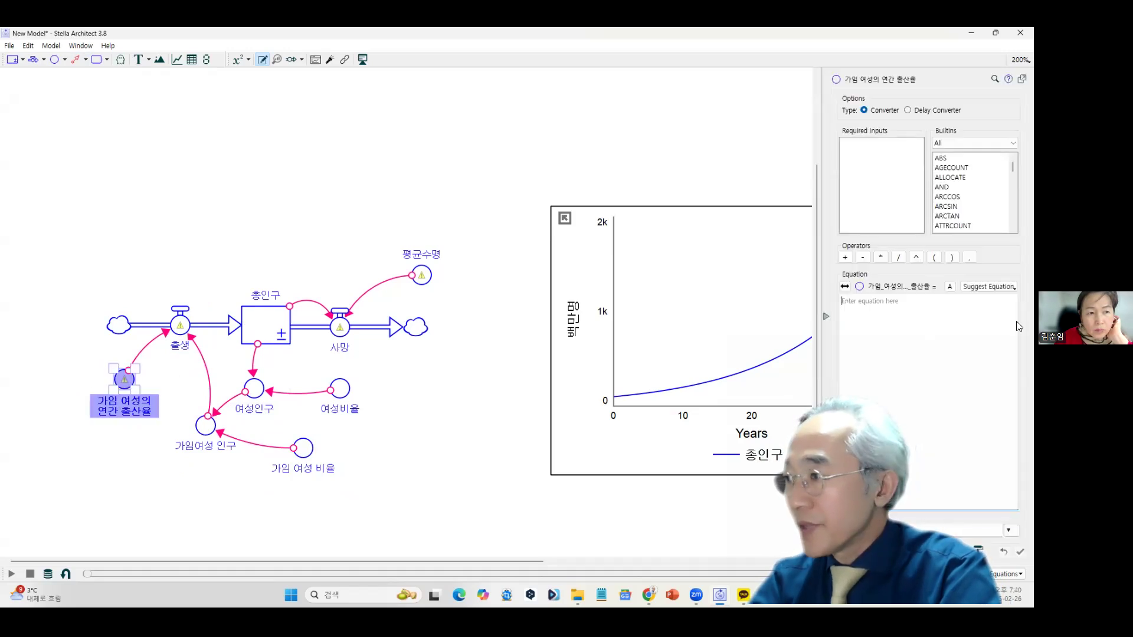
type("0.5")
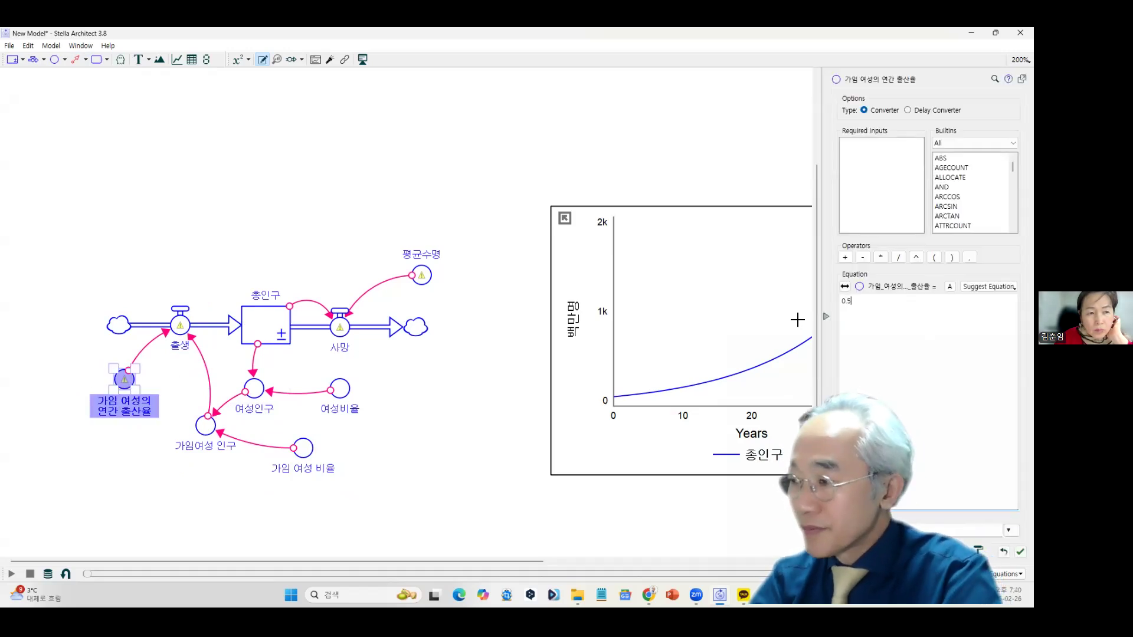
left_click(233, 363)
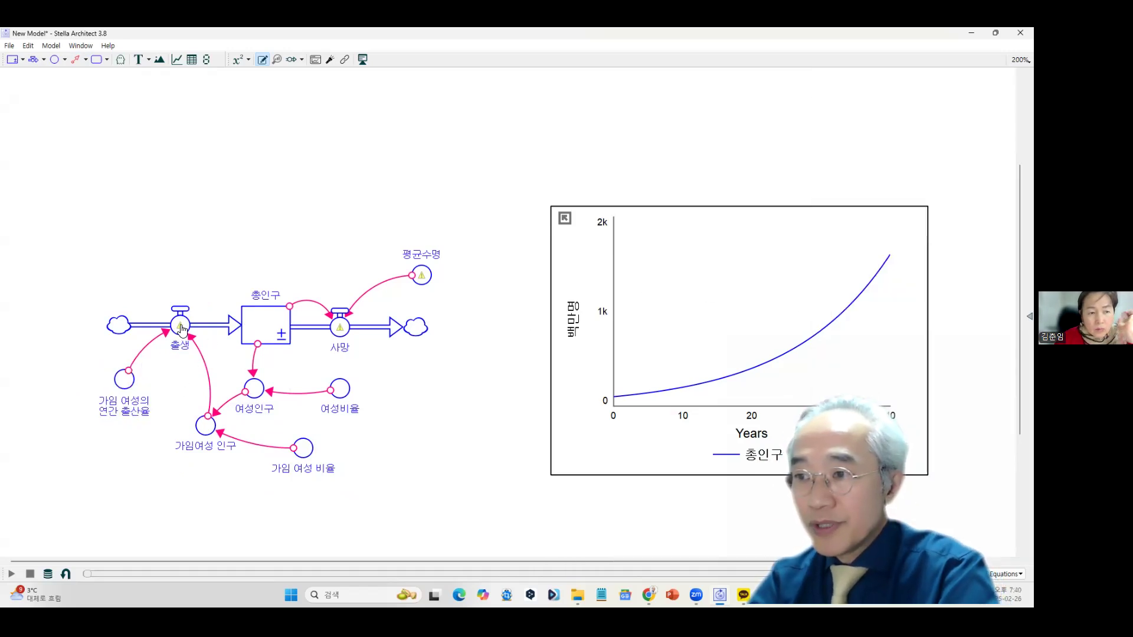
Set the 출생 flow's equation to the suggested product 가임여성_인구 * 가임_여성의_연간_출산율.
right_click(181, 327)
mouse_move(228, 404)
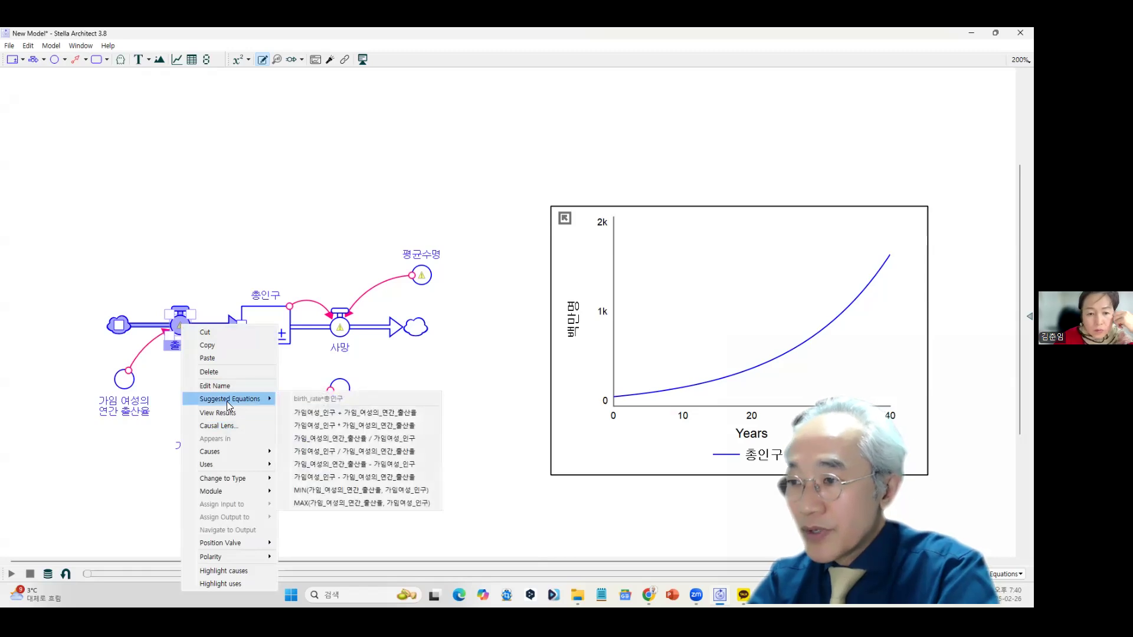
left_click(345, 428)
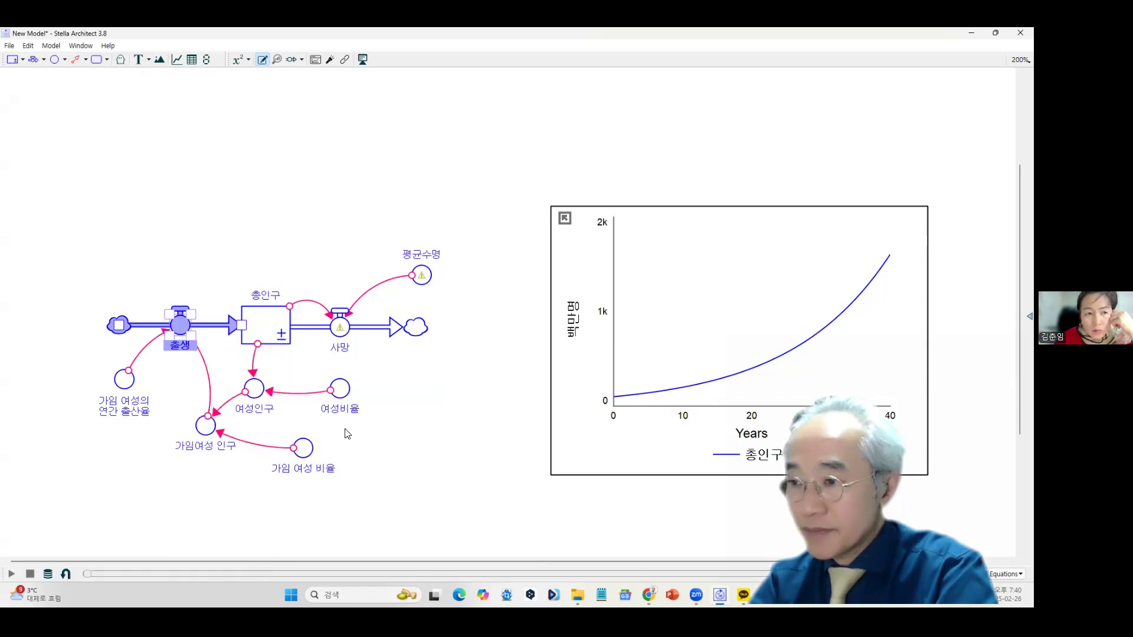
left_click(403, 438)
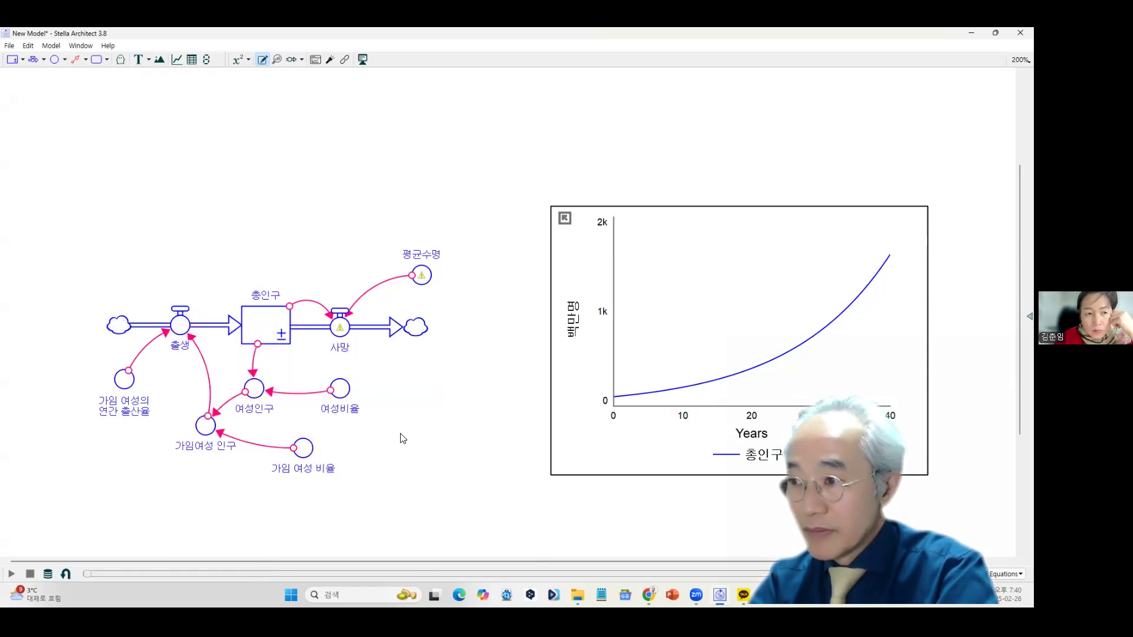
Set the 평균수명 converter's value to 50.
left_click(341, 329)
right_click(341, 329)
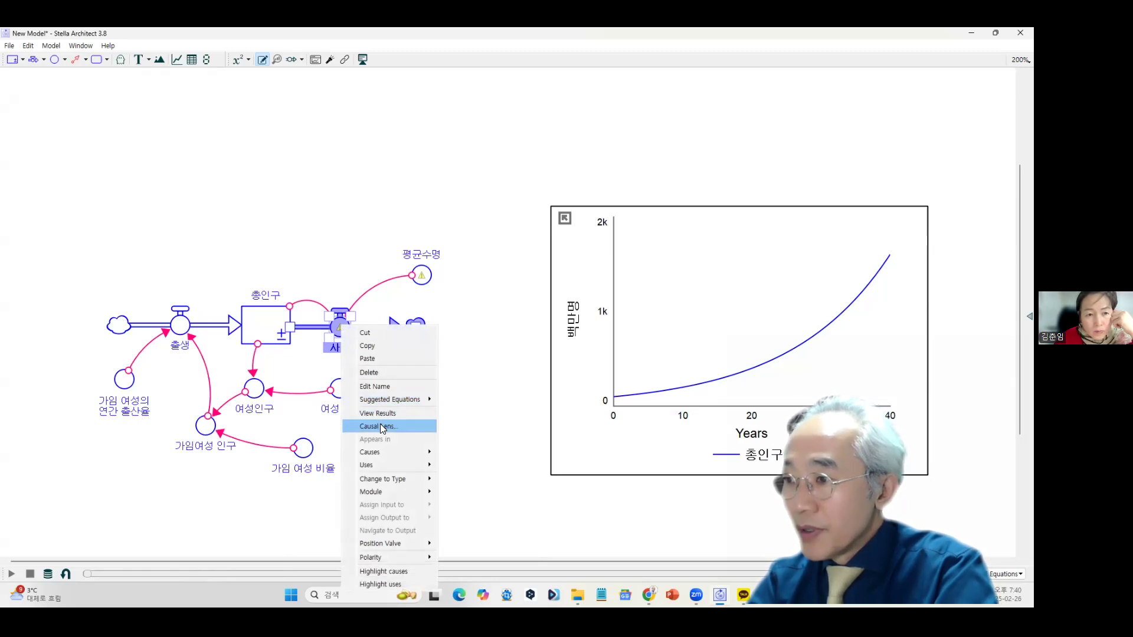
mouse_move(398, 402)
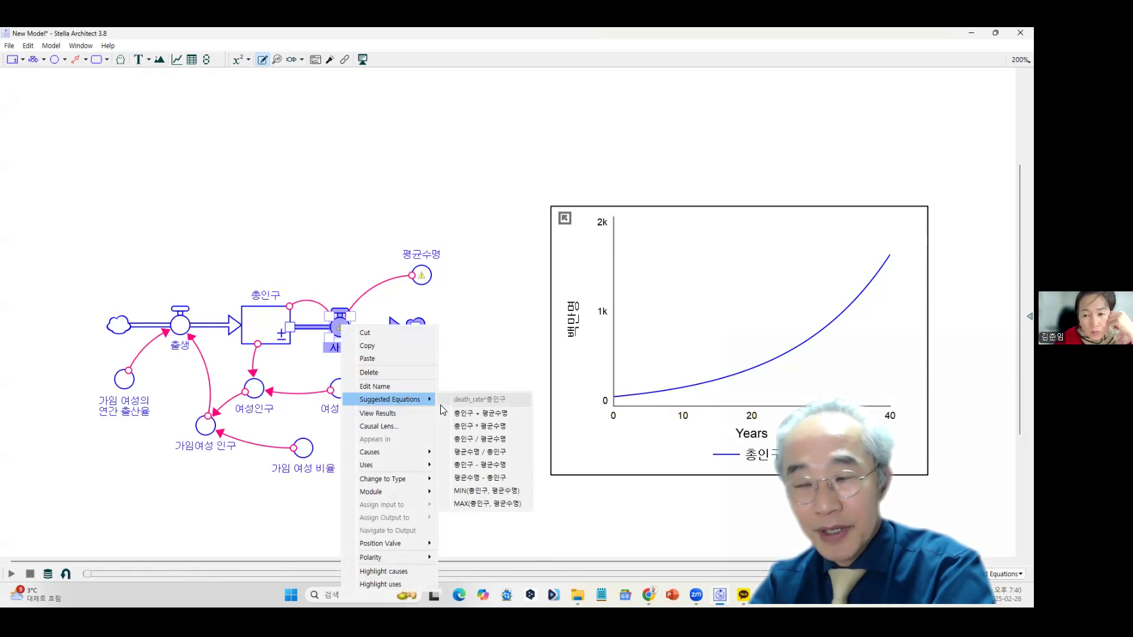
left_click(423, 277)
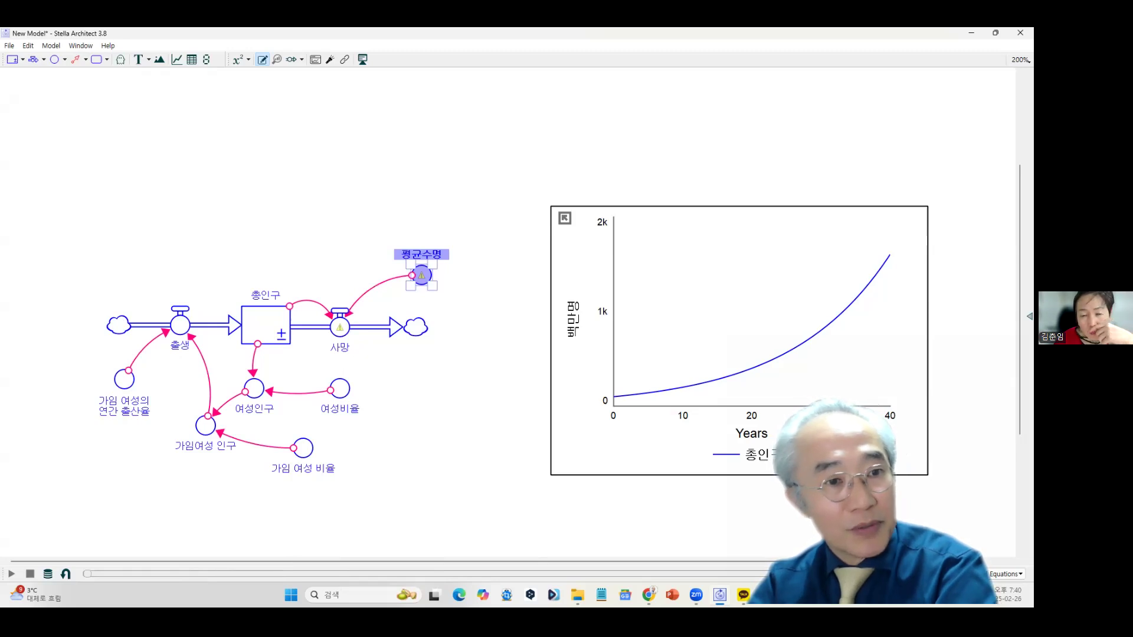
double_click(423, 277)
type("50")
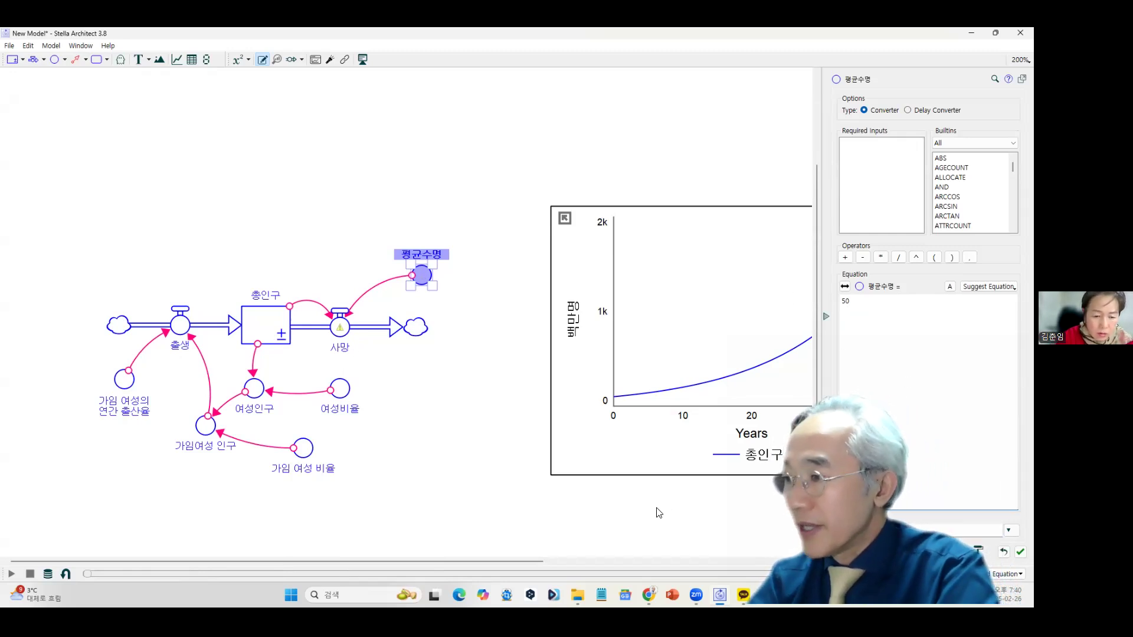
left_click(678, 500)
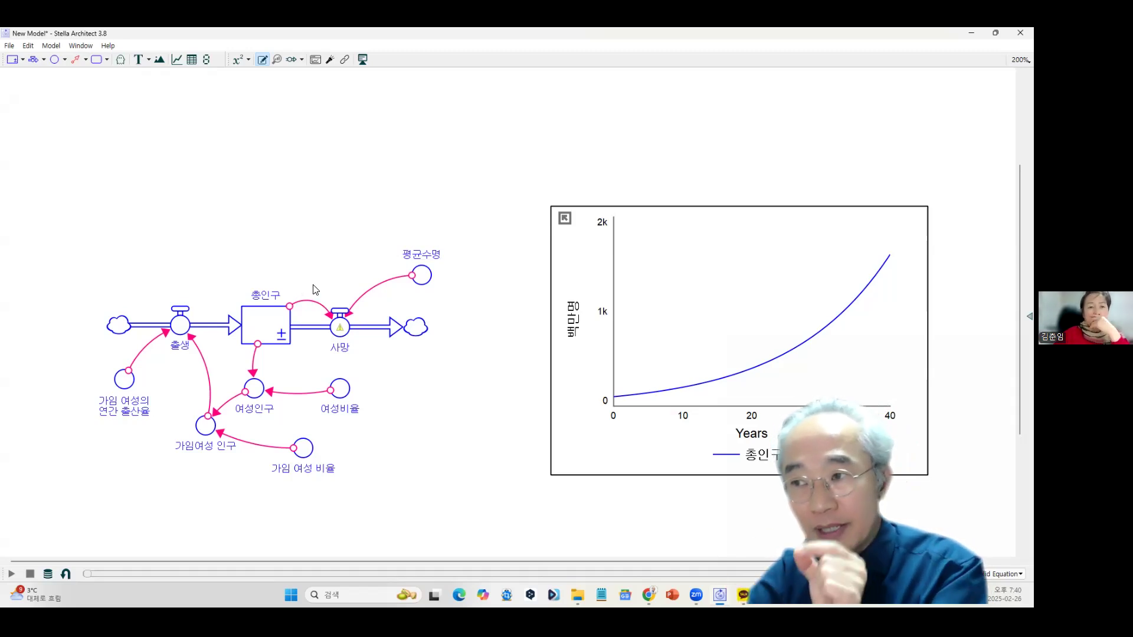
Set the 사망 flow's equation to the suggested quotient 총인구 / 평균수명.
mouse_move(423, 282)
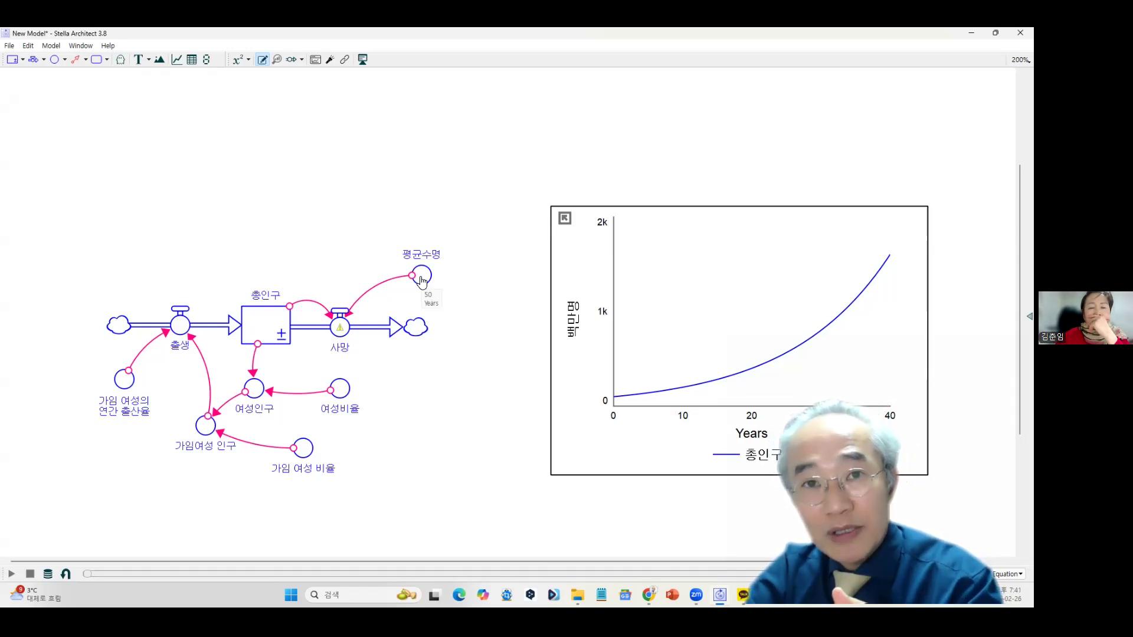
right_click(340, 328)
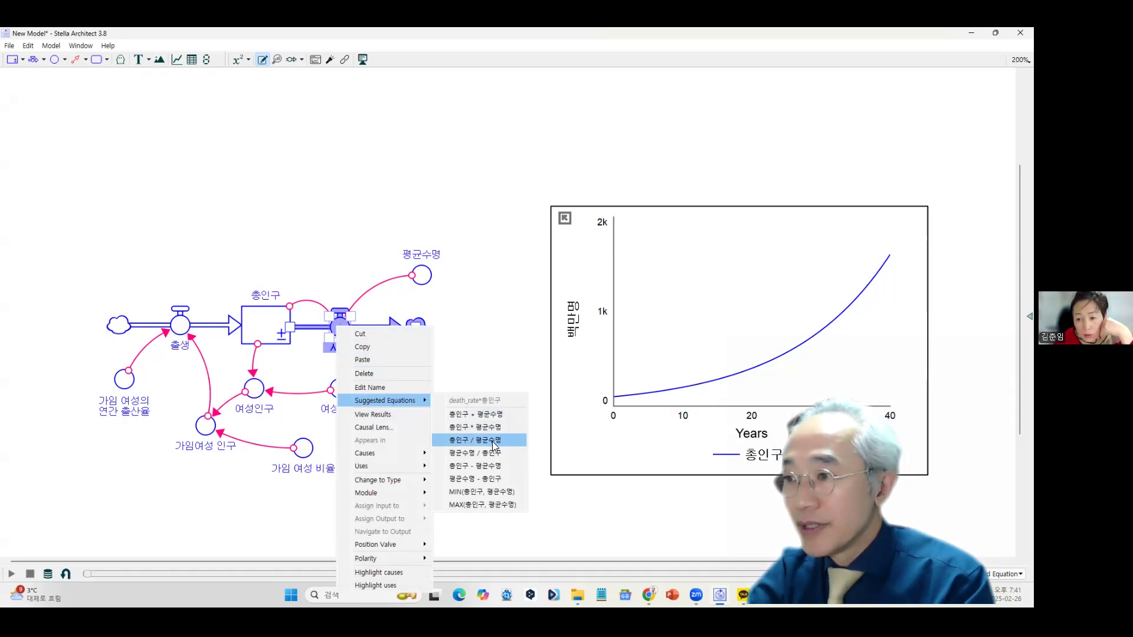
left_click(494, 441)
left_click(457, 441)
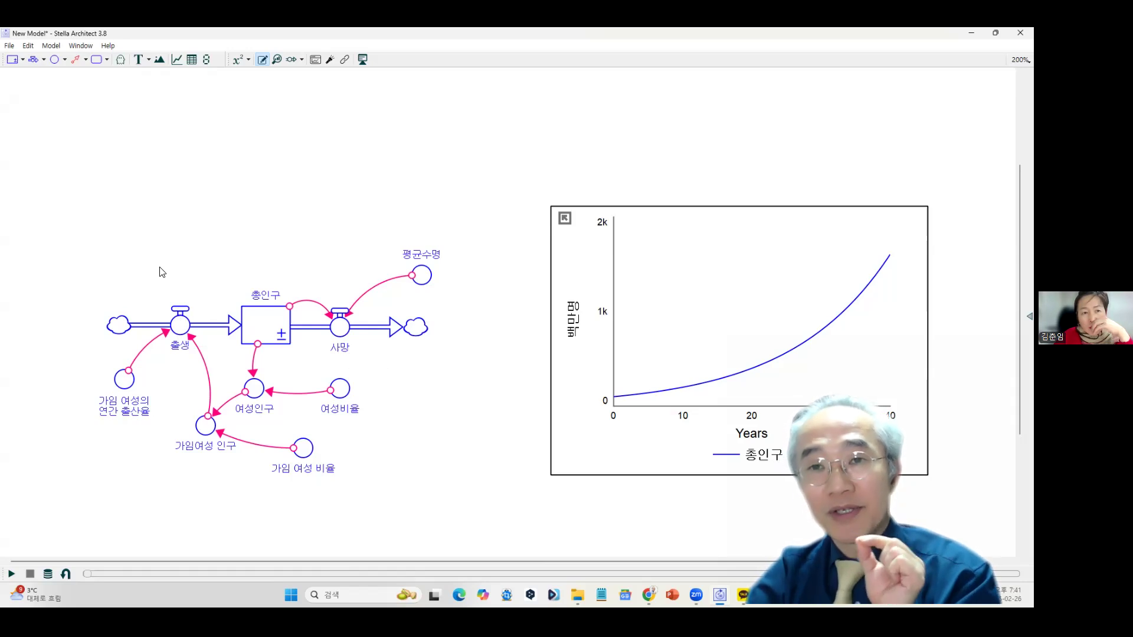
Check the values of the female-ratio and fertility converters, switch to Chrome and calculate =0.5*0.36*0.5 for the equivalent birth rate.
mouse_move(341, 395)
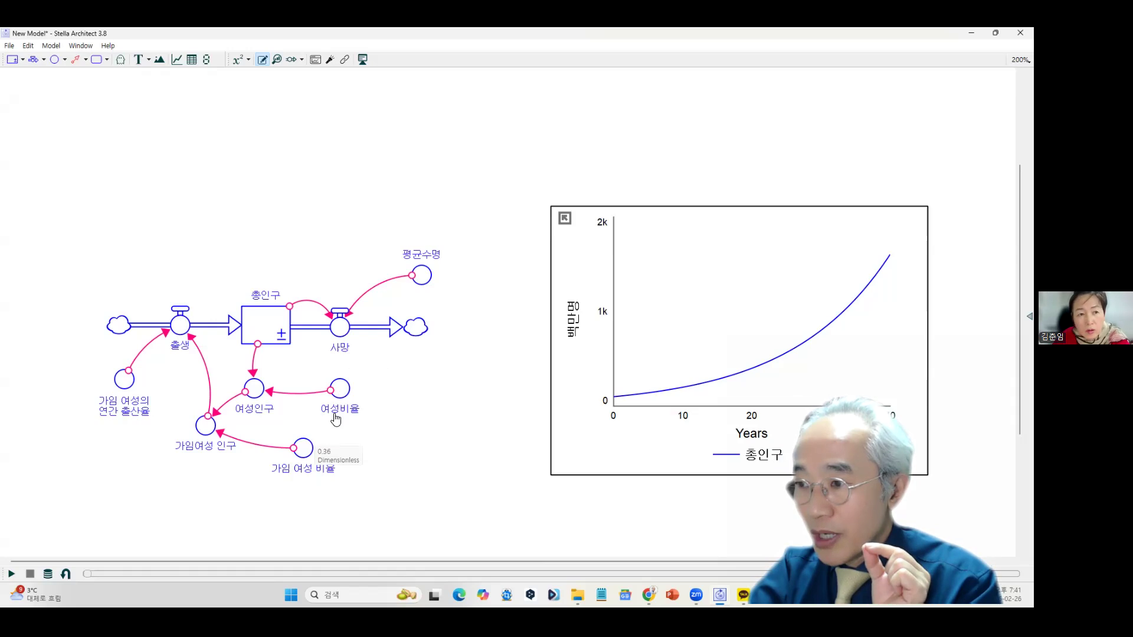
mouse_move(305, 456)
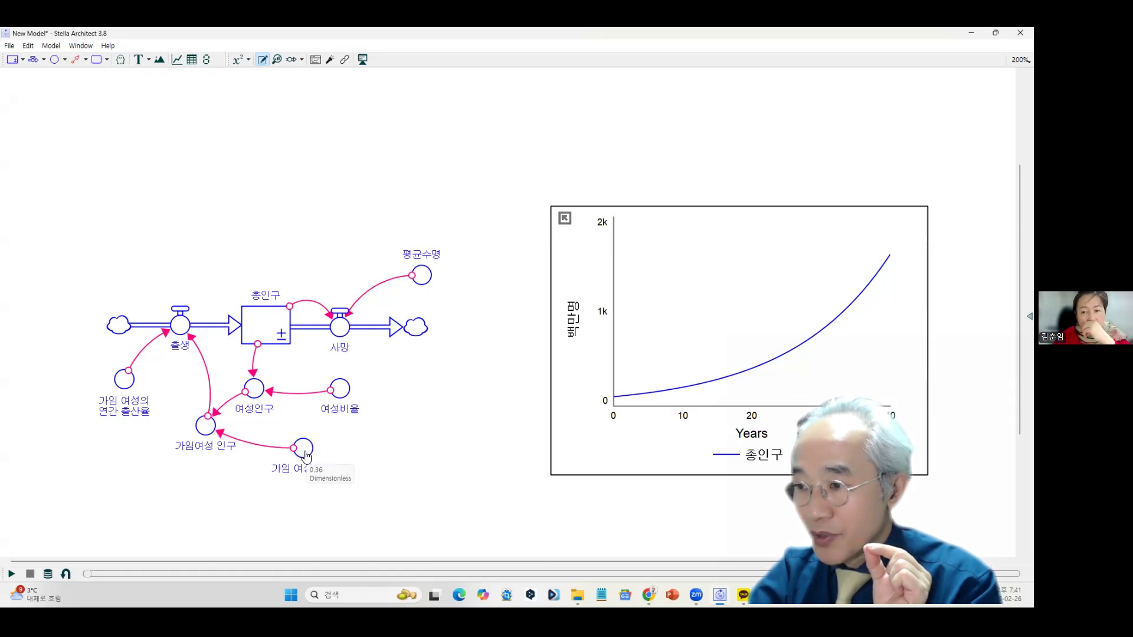
mouse_move(122, 385)
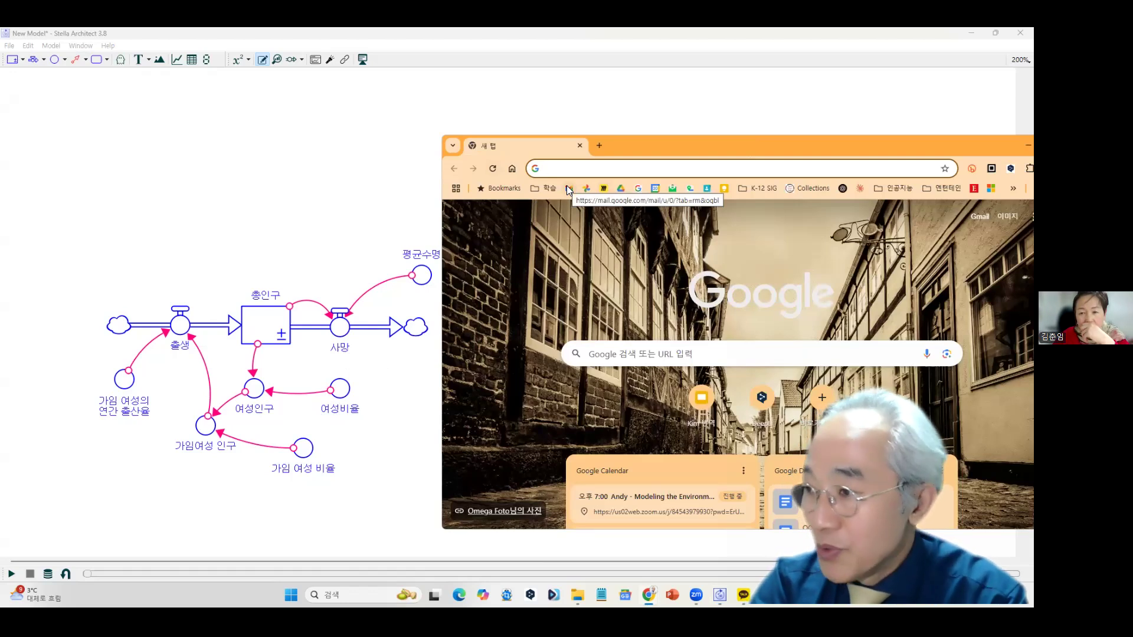
type("=")
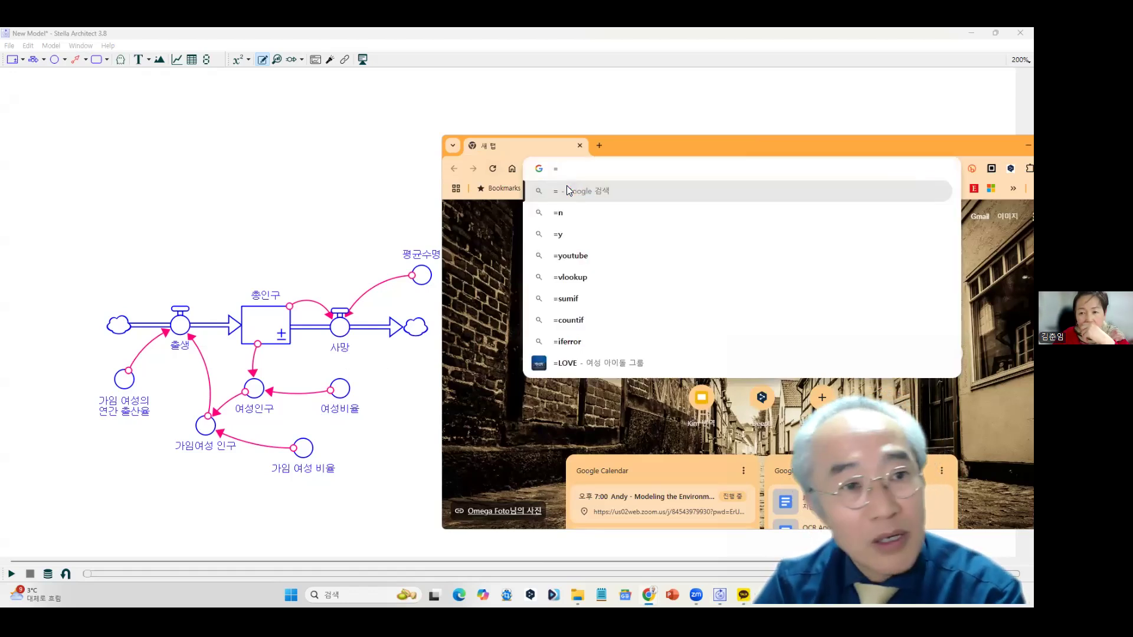
type("0.5")
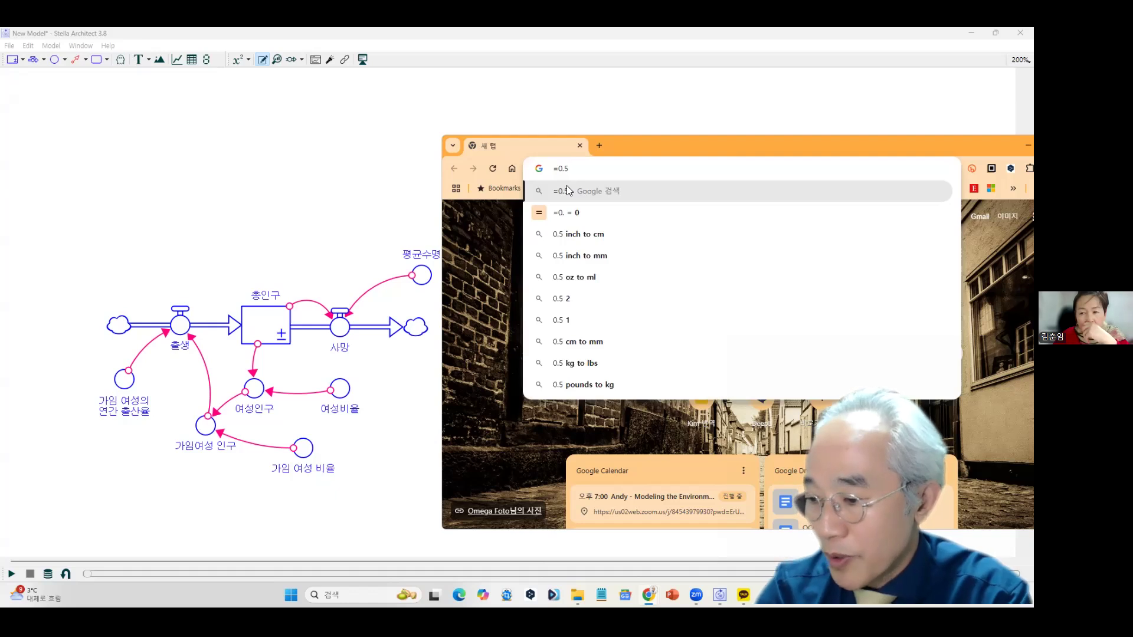
type("*")
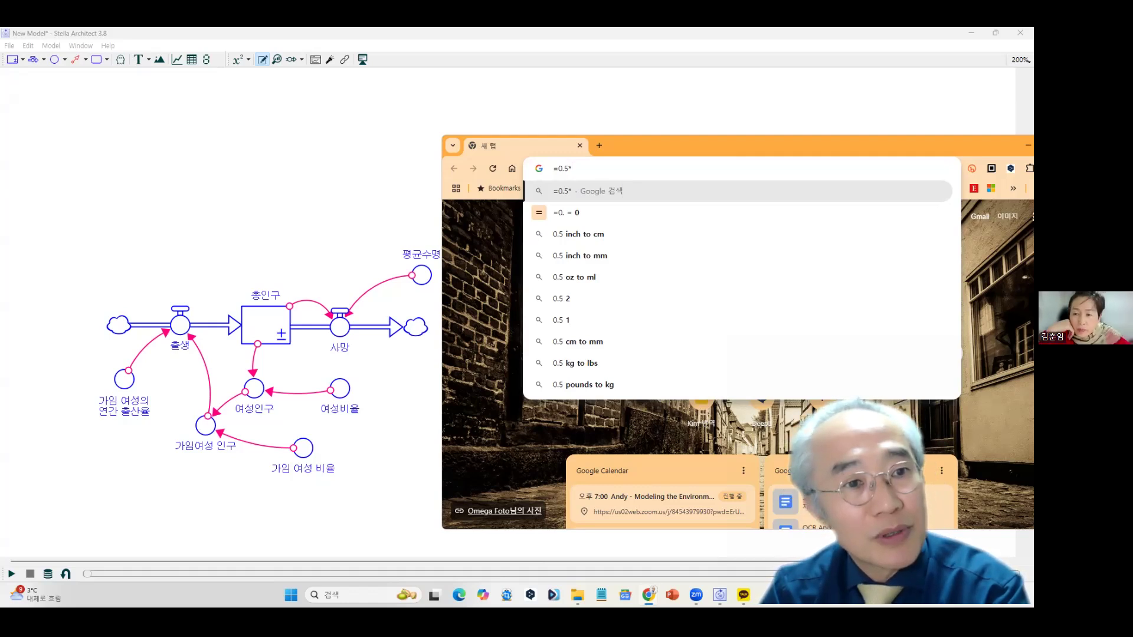
type("0.36")
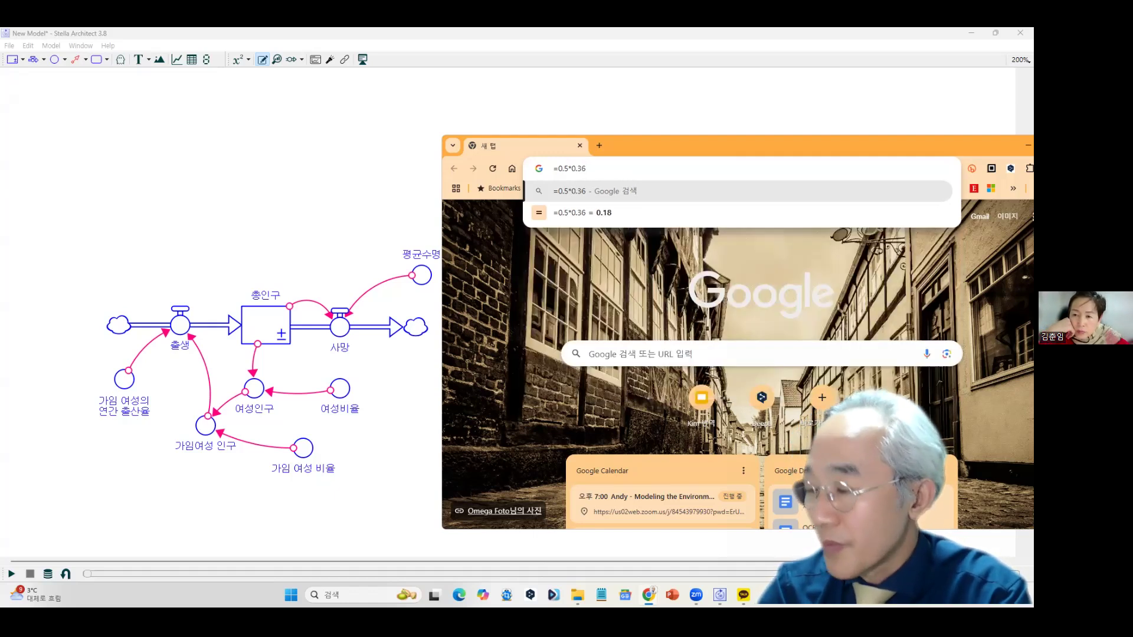
type("*")
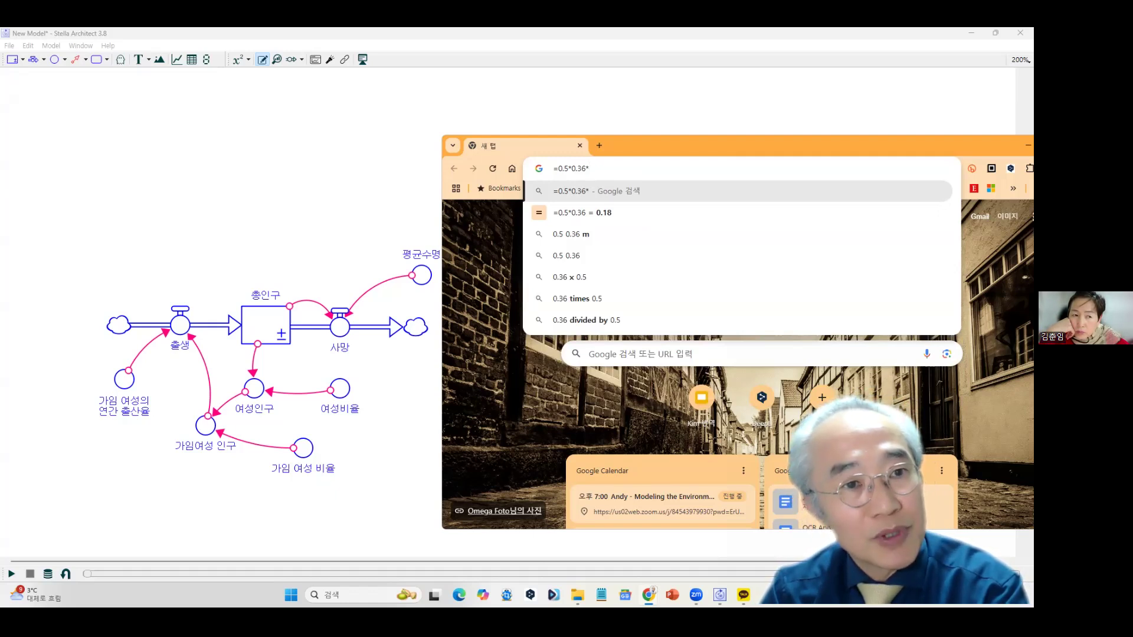
type("0.5")
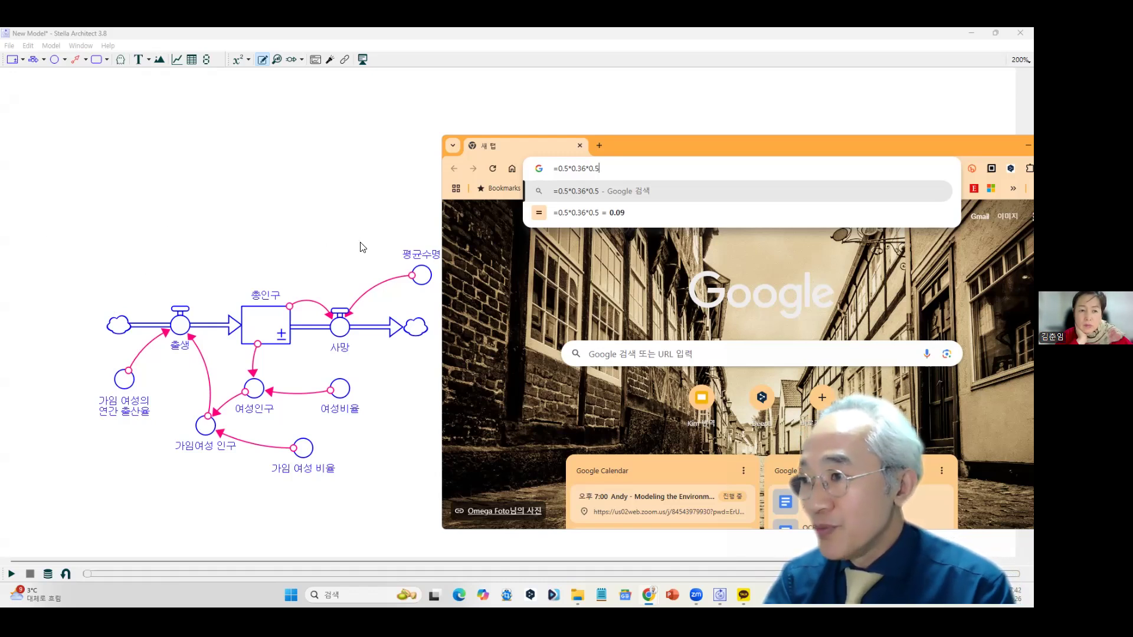
Calculate =1/50 for the equivalent death rate, and switch back to Stella Architect.
left_click_drag(600, 169, 548, 155)
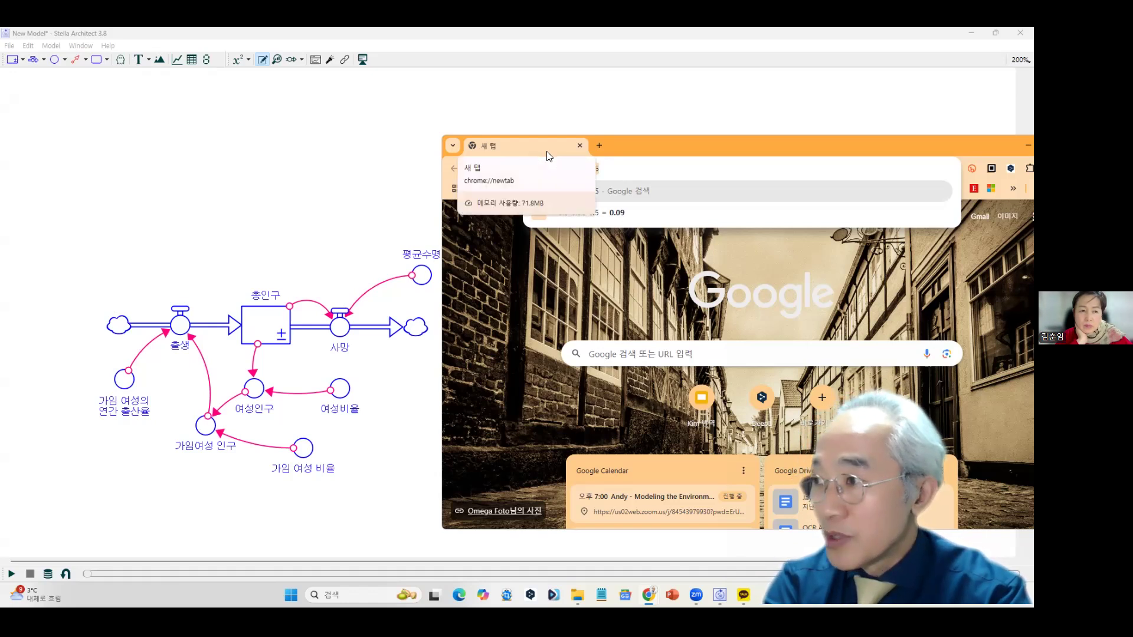
type("=1/50")
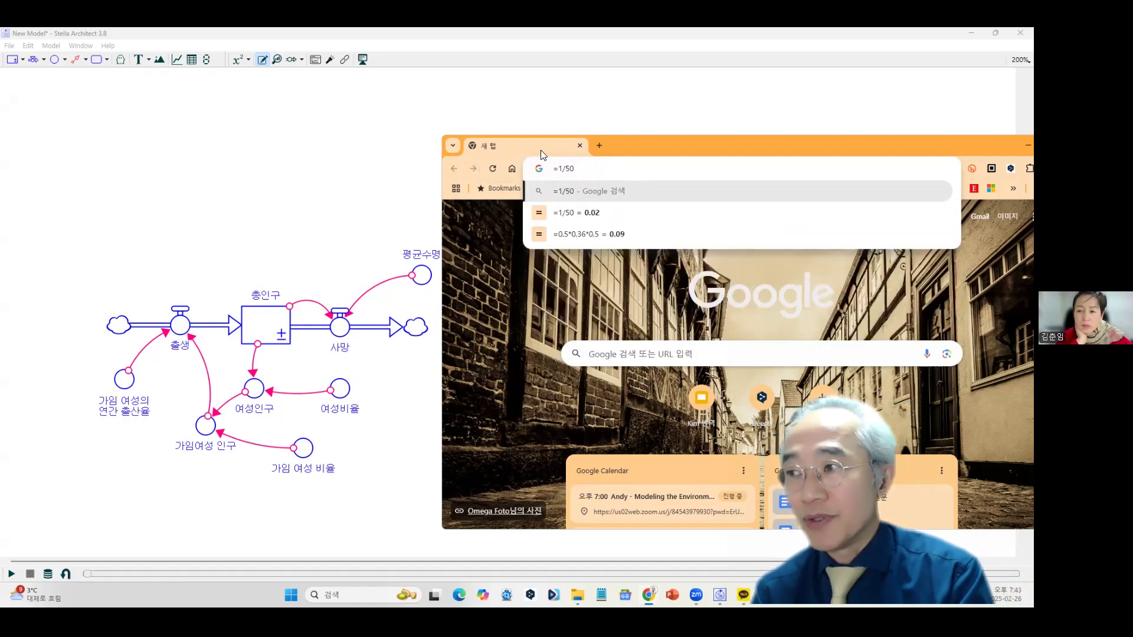
left_click(314, 208)
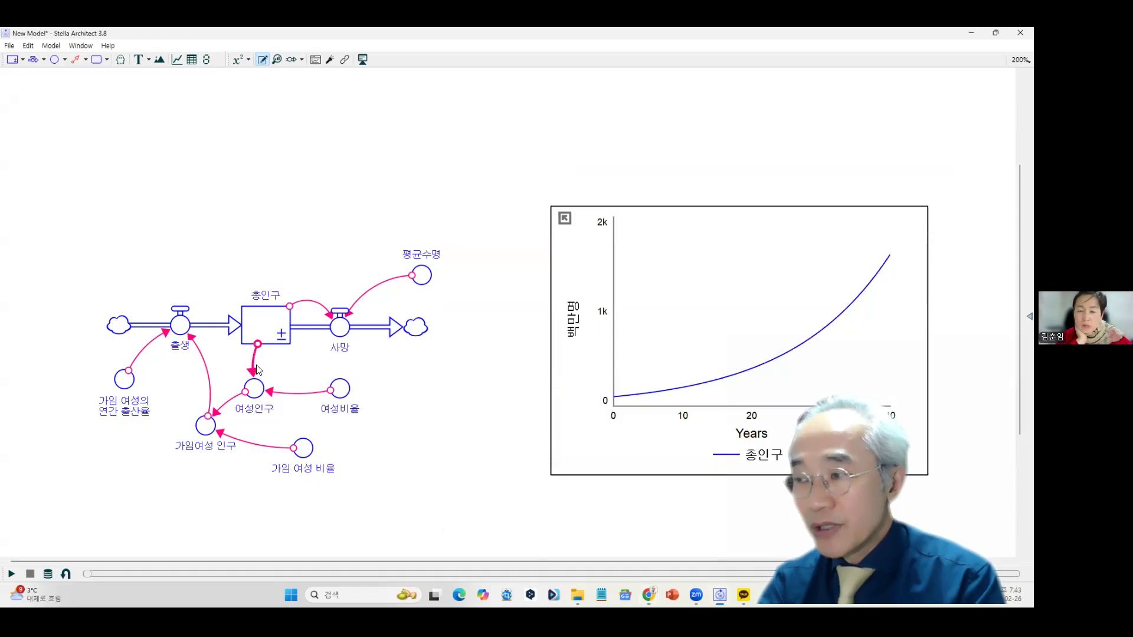
Run the simulation of the extended model, reading 총인구 at year 40 on the graph before and after the run.
left_click_drag(763, 385, 894, 392)
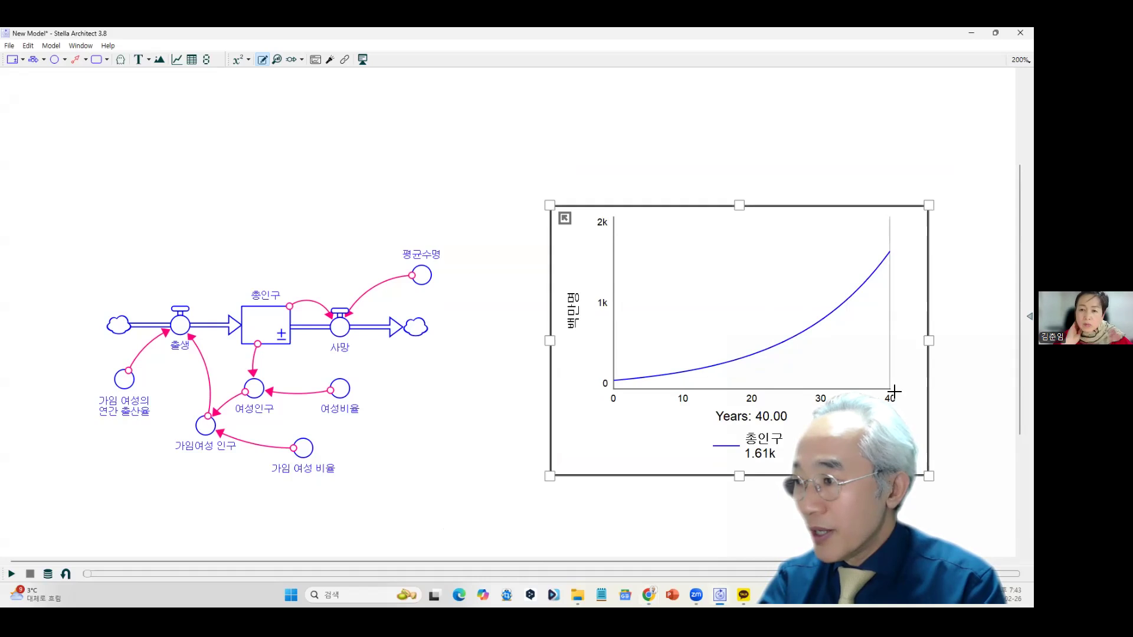
left_click_drag(894, 392, 894, 391)
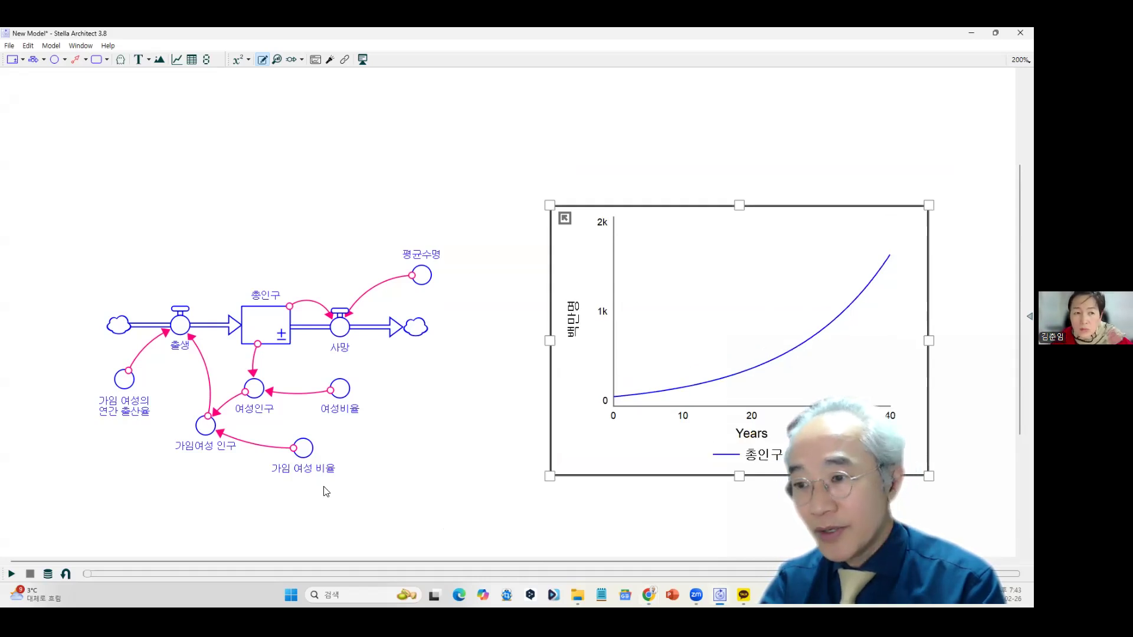
left_click(12, 574)
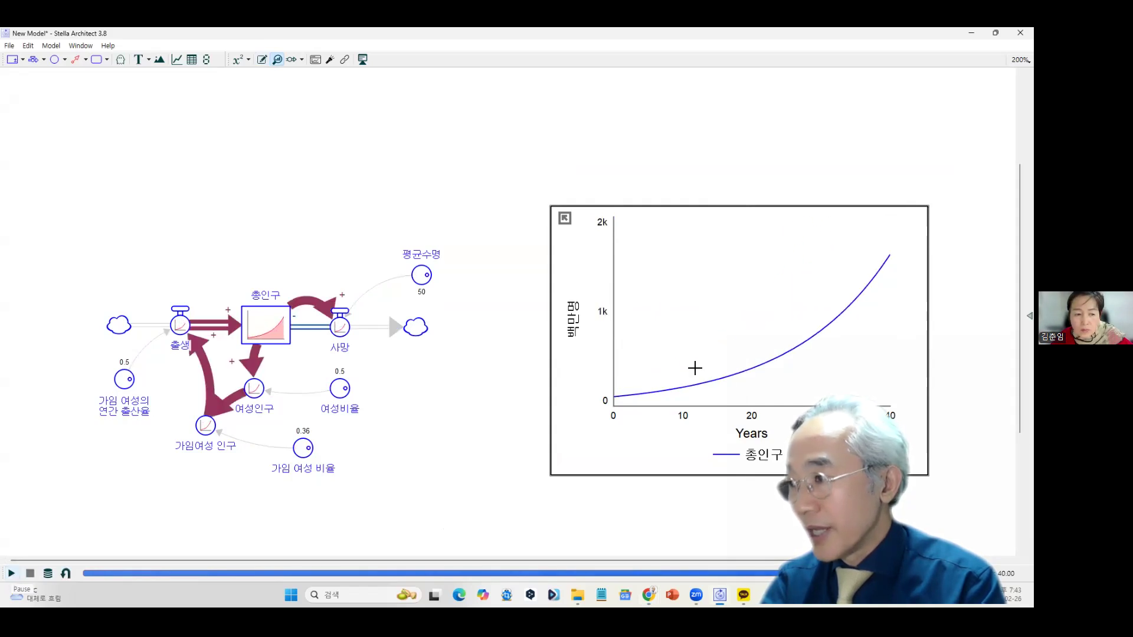
left_click_drag(888, 391, 888, 391)
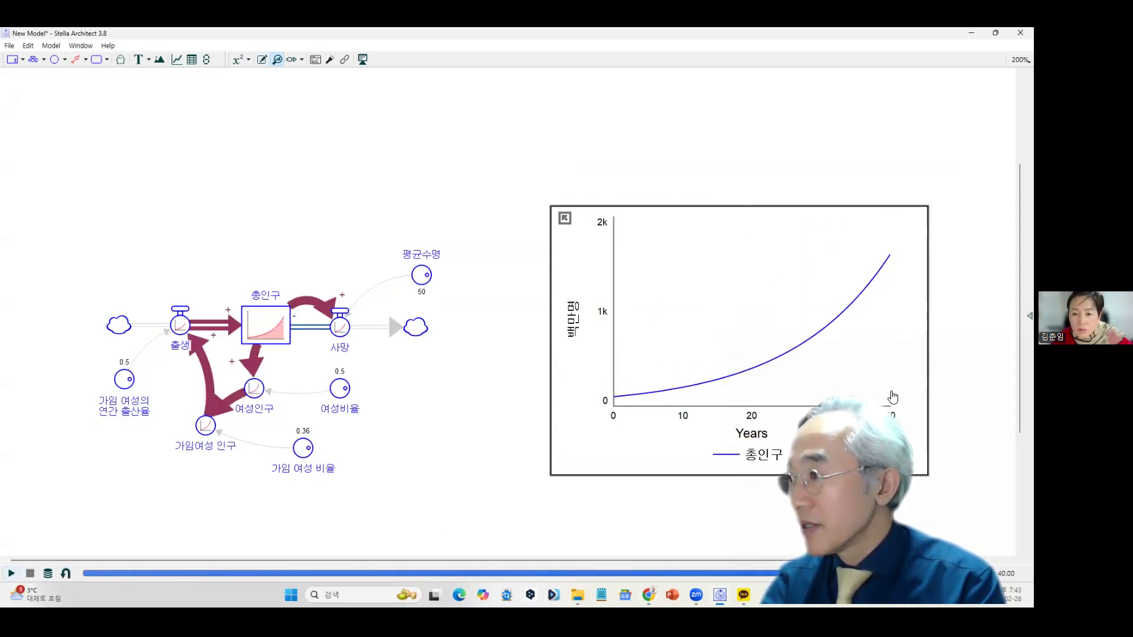
scroll(785, 406, "up", 1)
left_click_drag(728, 414, 889, 415)
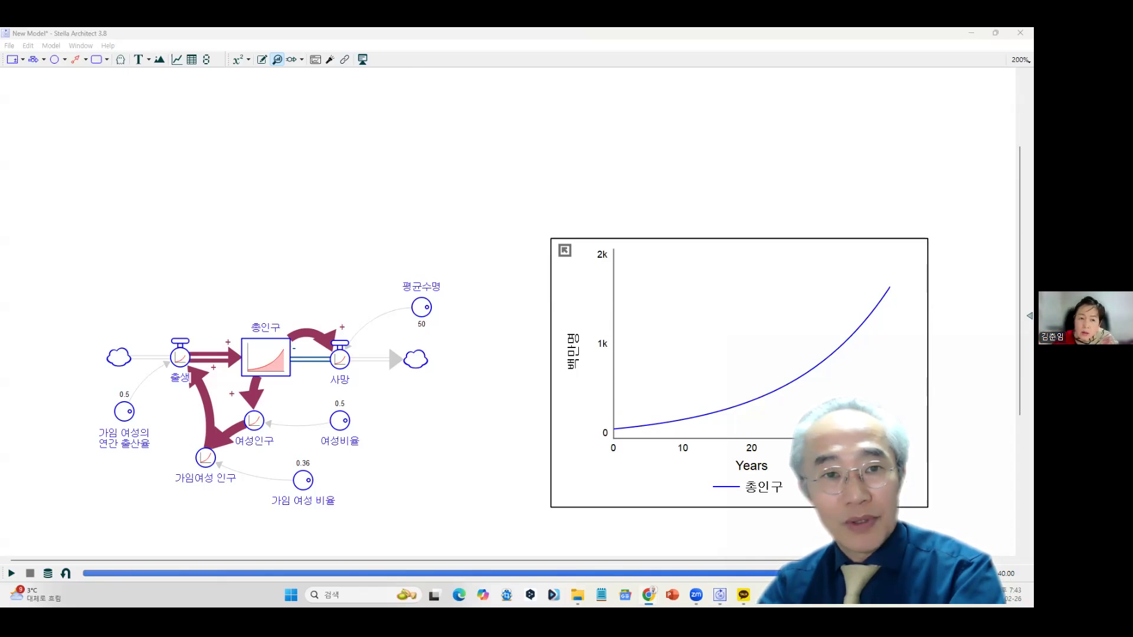
Undo the model extensions step by step, back to the version with the birth rate and death rate converters.
left_click(479, 181)
key("ctrl+z")
key("ctrl+z")
key("ctrl+z")
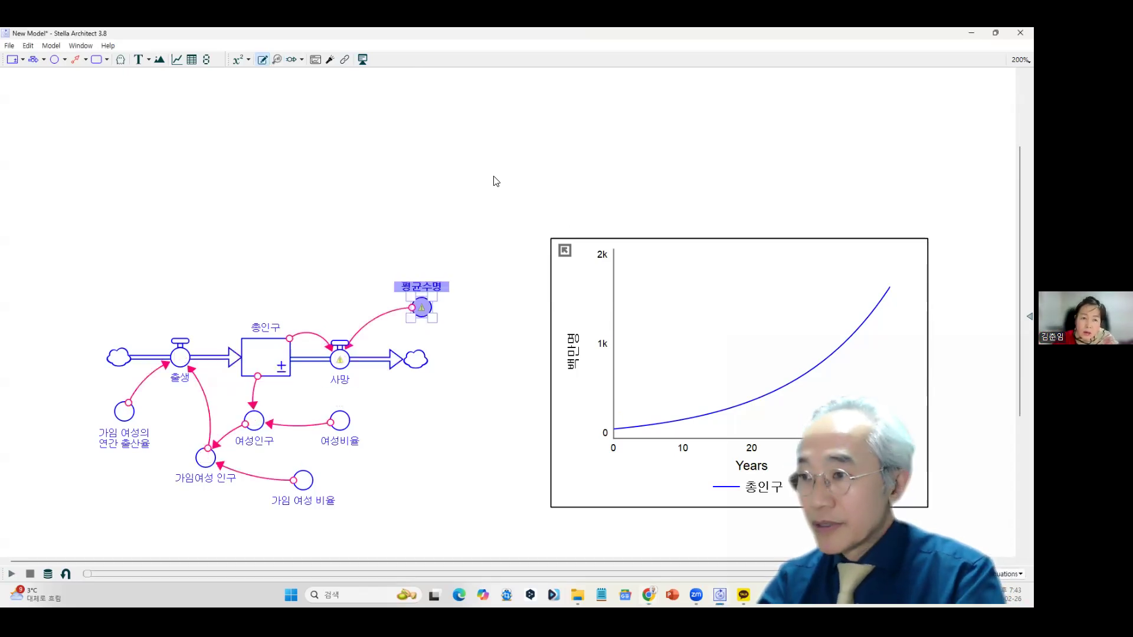
key("ctrl+z")
key("ctrl+z")
key("ctrl+z")
key("ctrl+z")
key("ctrl+z")
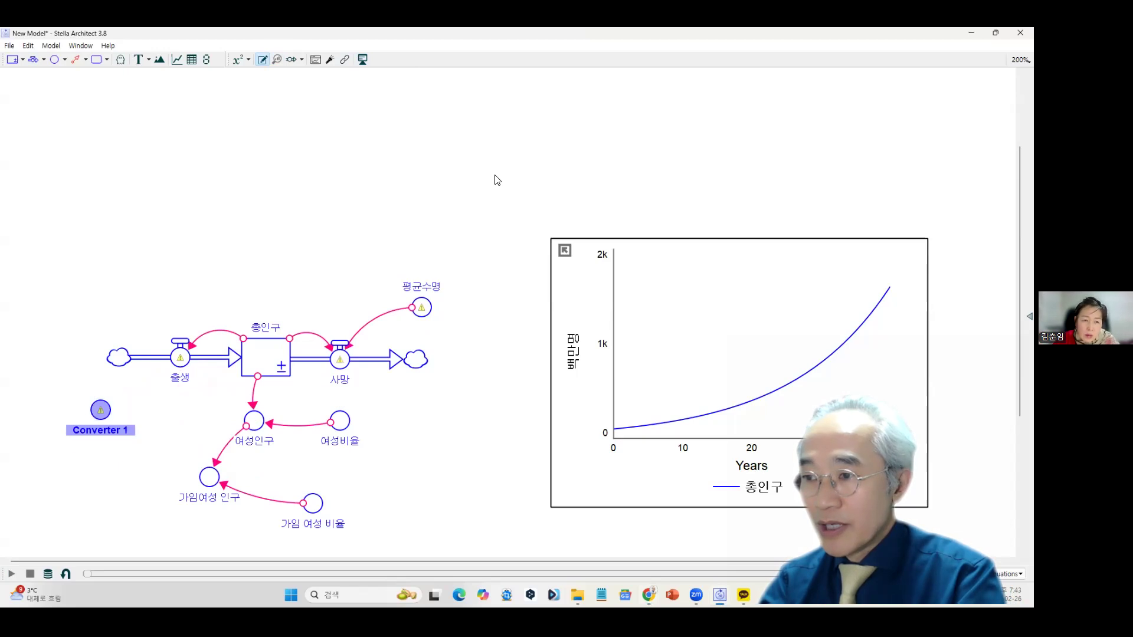
key("ctrl+z")
key("ctrl+z")
key("ctrl+z")
key("ctrl+z")
key("ctrl+z")
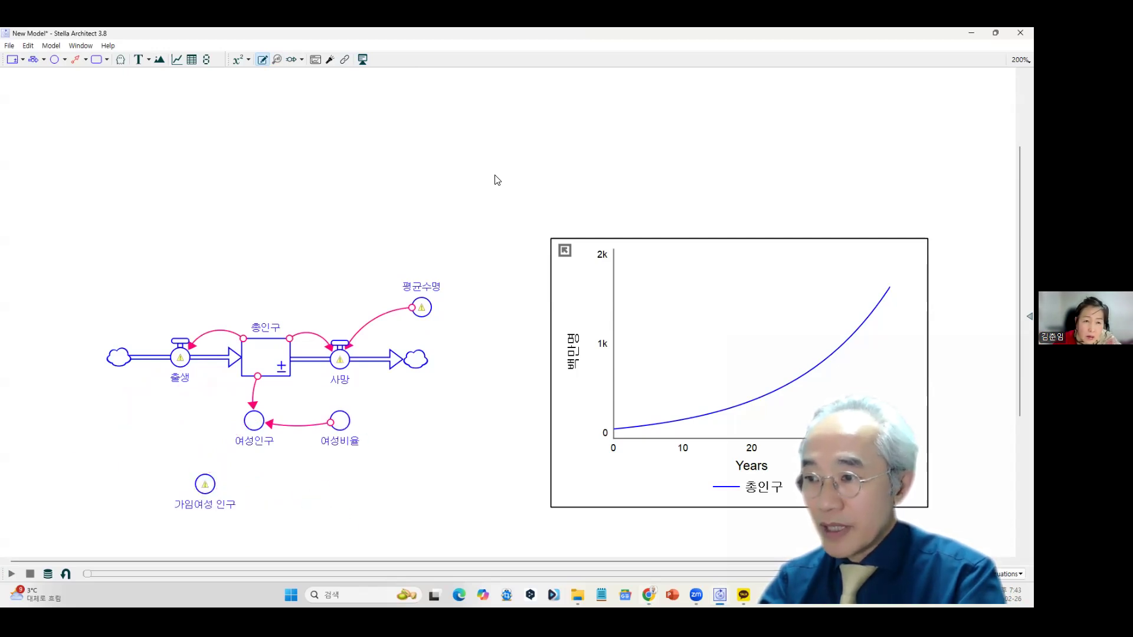
key("ctrl+z")
key("ctrl+z")
key("ctrl+z")
key("ctrl+z")
key("ctrl+z")
key("ctrl+z")
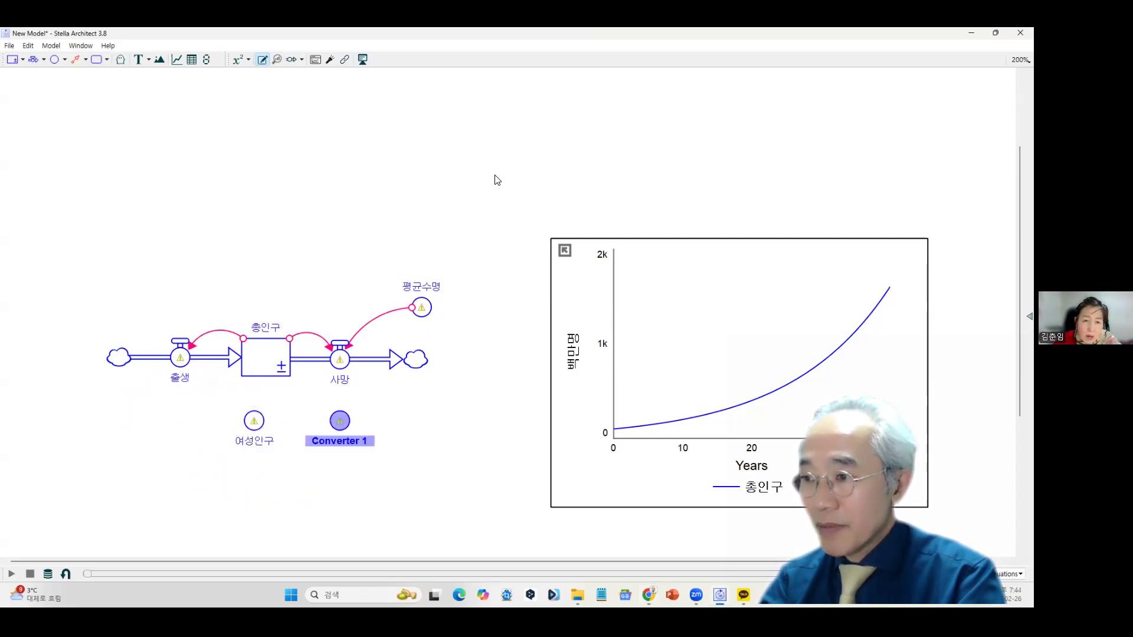
key("ctrl+z")
key("ctrl+z")
key("ctrl+z")
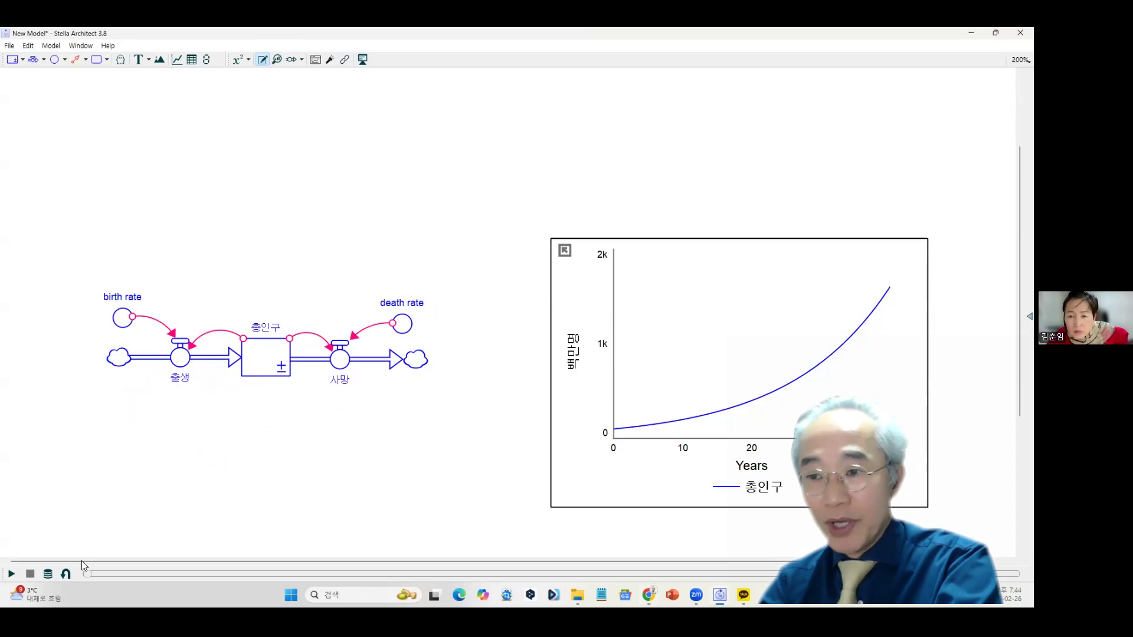
Run the simulation of the birth rate and death rate model.
left_click(11, 574)
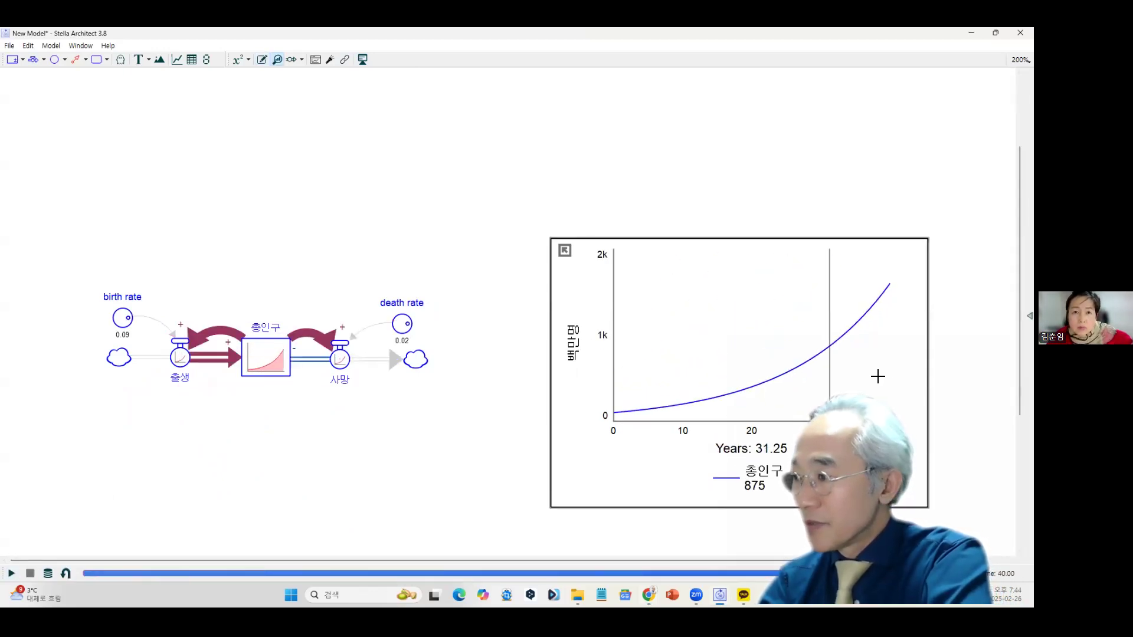
Open the model settings and the equation of the death rate converter.
double_click(184, 456)
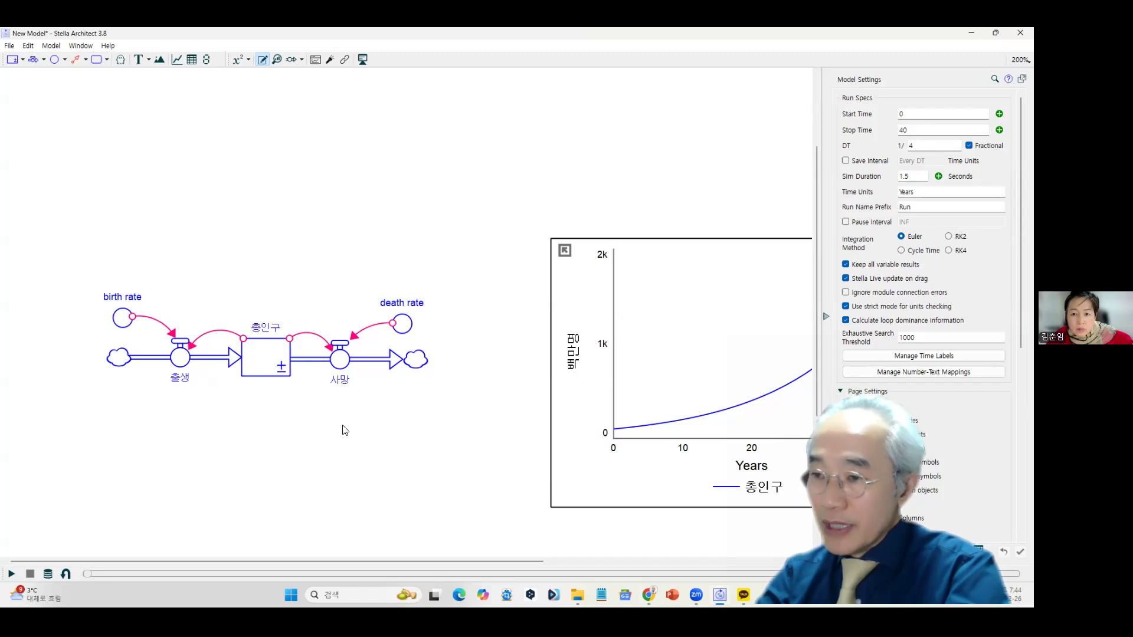
double_click(407, 332)
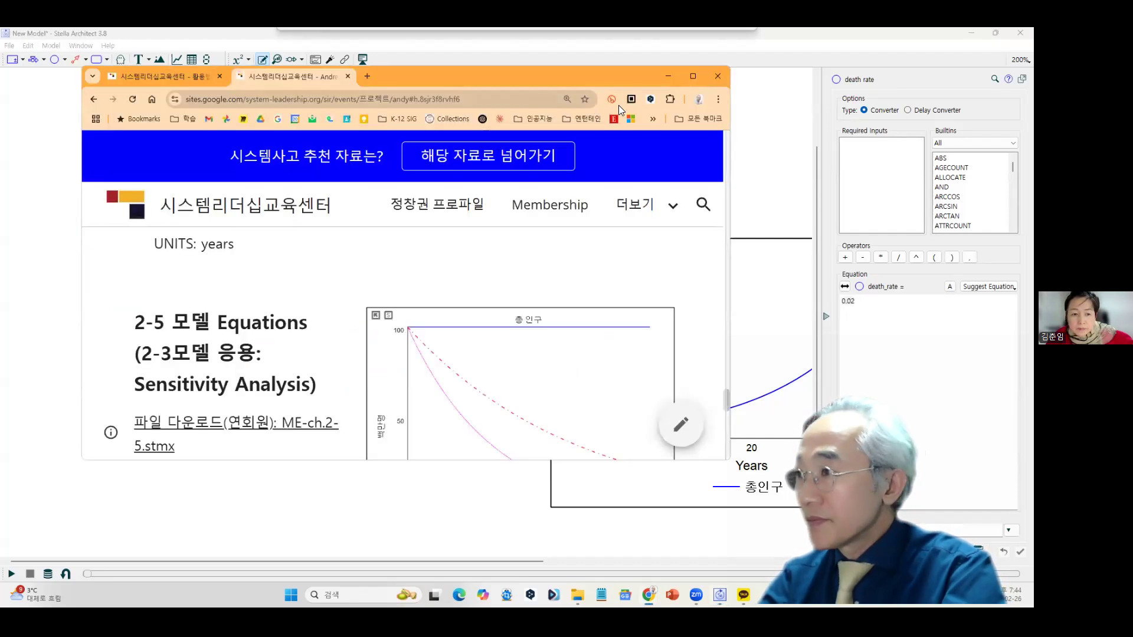
Switch to the browser and examine the 2-5 Sensitivity Analysis model's run specs, equations, death rate and graph.
left_click(692, 77)
scroll(659, 402, "down", 5)
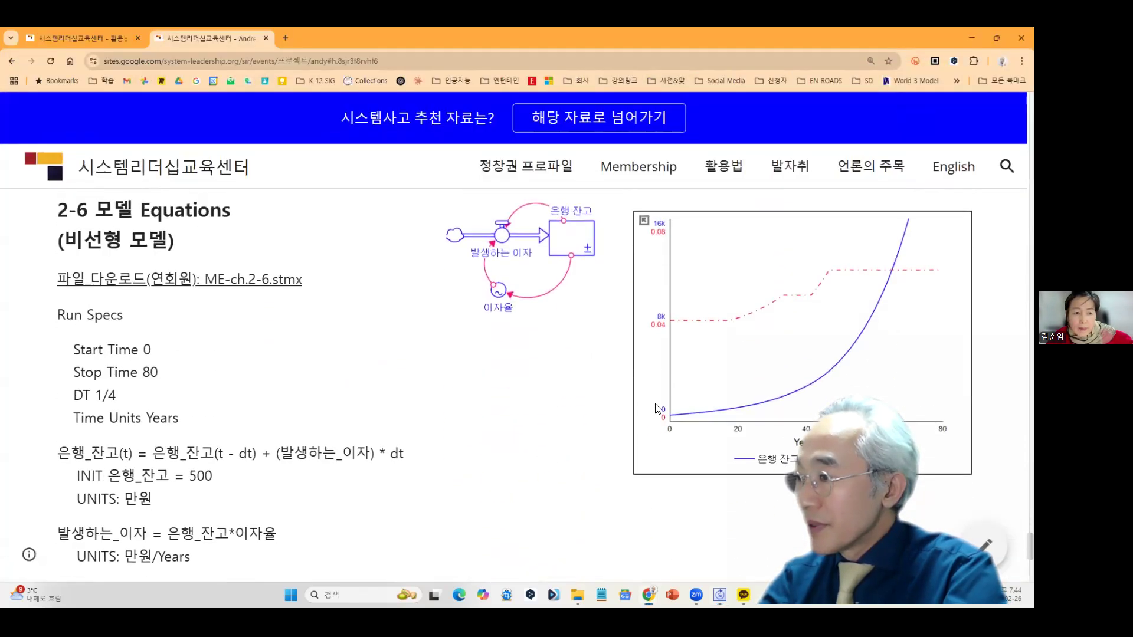
scroll(655, 410, "down", 10)
scroll(650, 407, "up", 4)
scroll(650, 404, "down", 3)
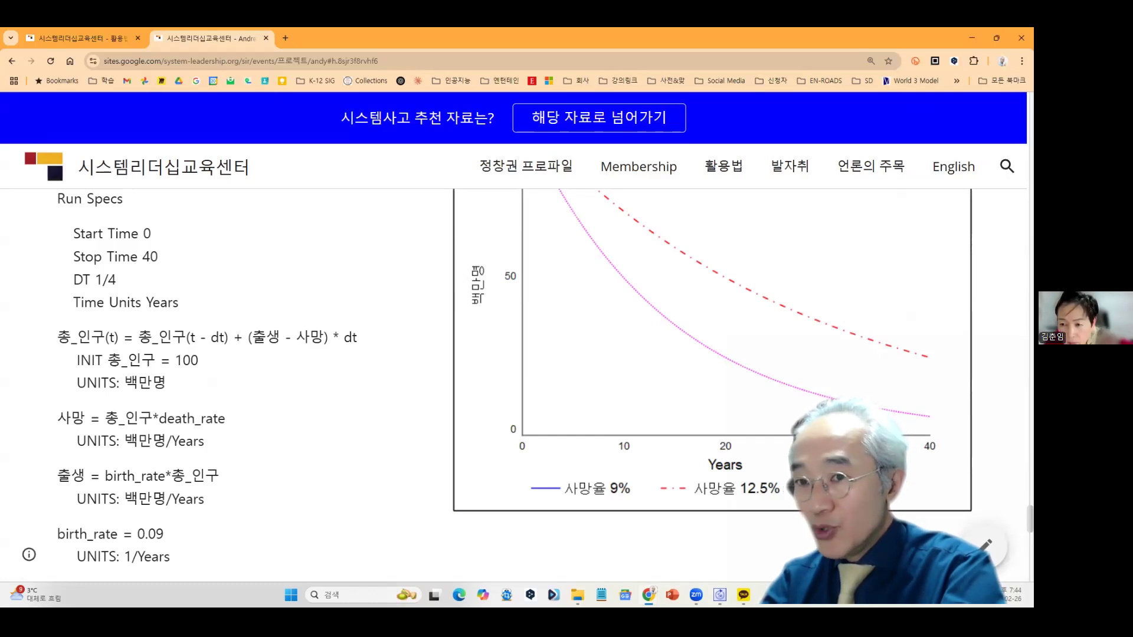
scroll(694, 501, "up", 2)
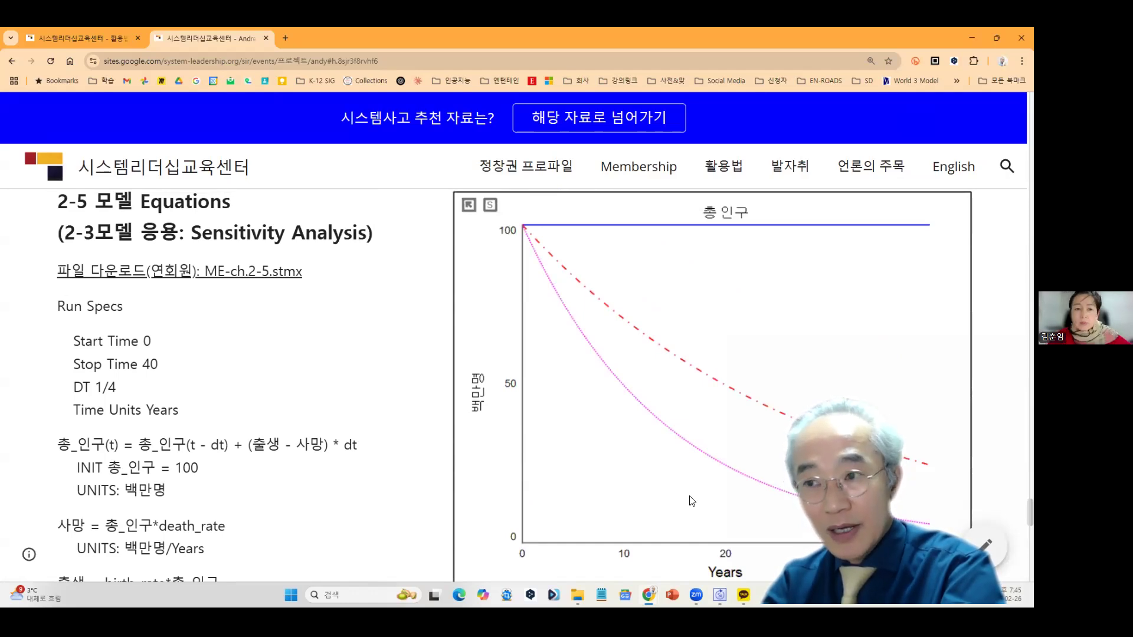
left_click_drag(187, 233, 350, 232)
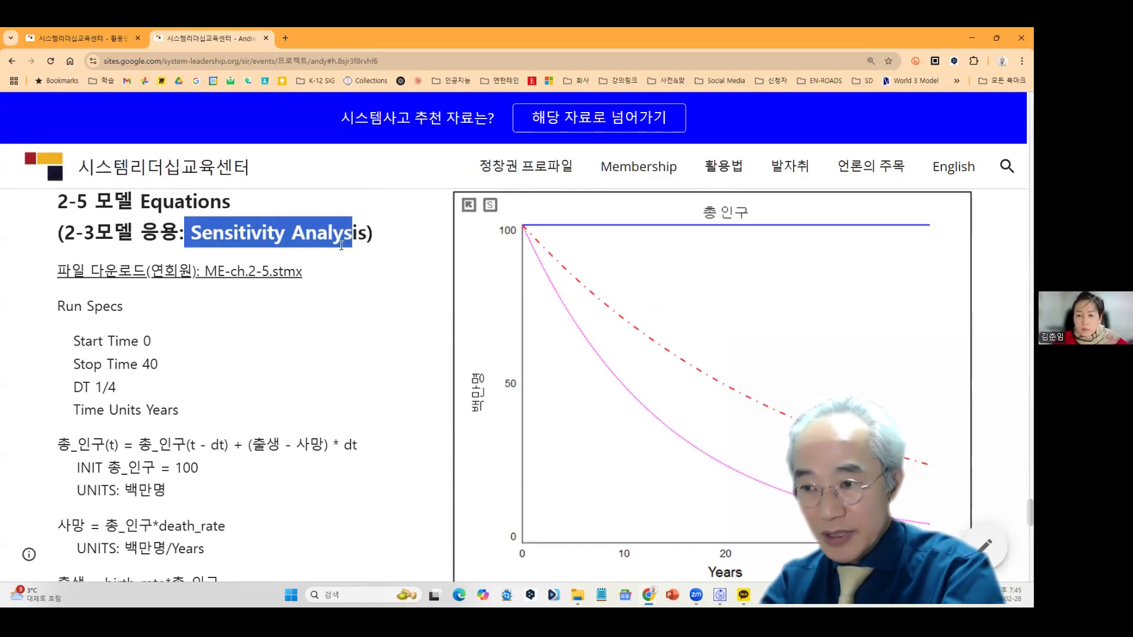
scroll(148, 489, "down", 1)
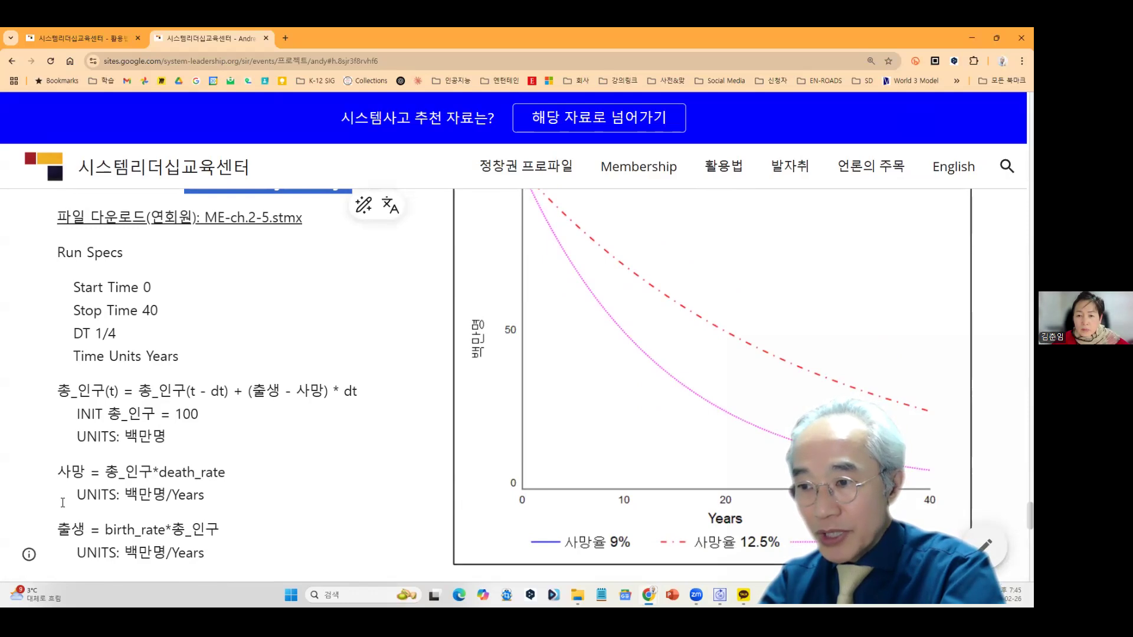
scroll(67, 489, "down", 3)
left_click_drag(54, 486, 243, 486)
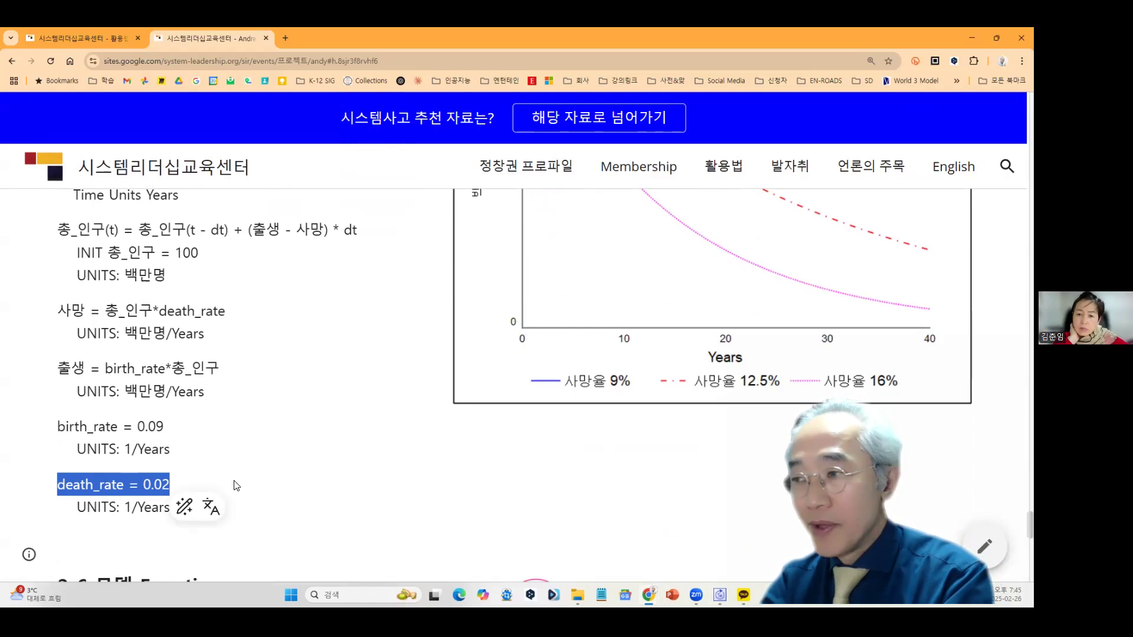
scroll(235, 486, "up", 4)
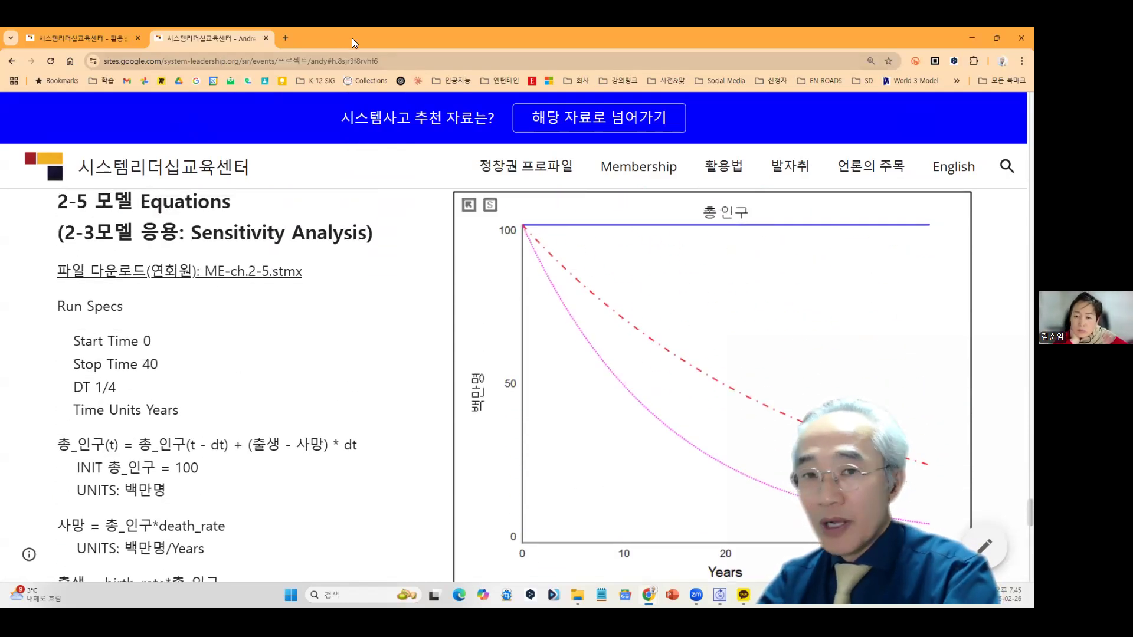
Switch back to Stella Architect, hide the death rate properties and deselect the converter.
key("alt+Tab")
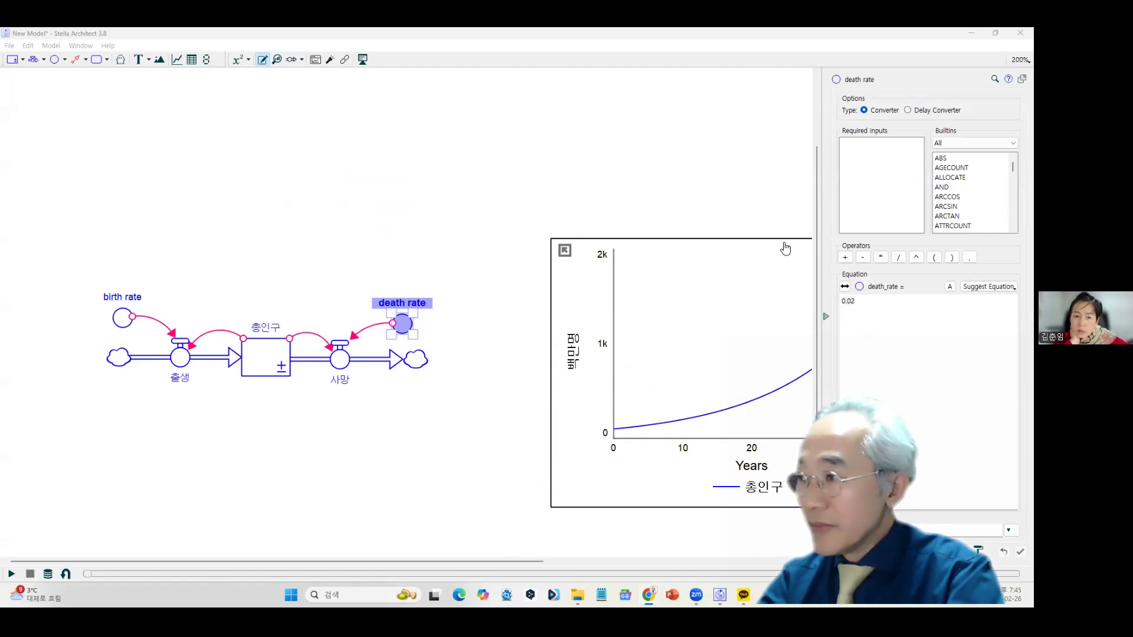
left_click(825, 316)
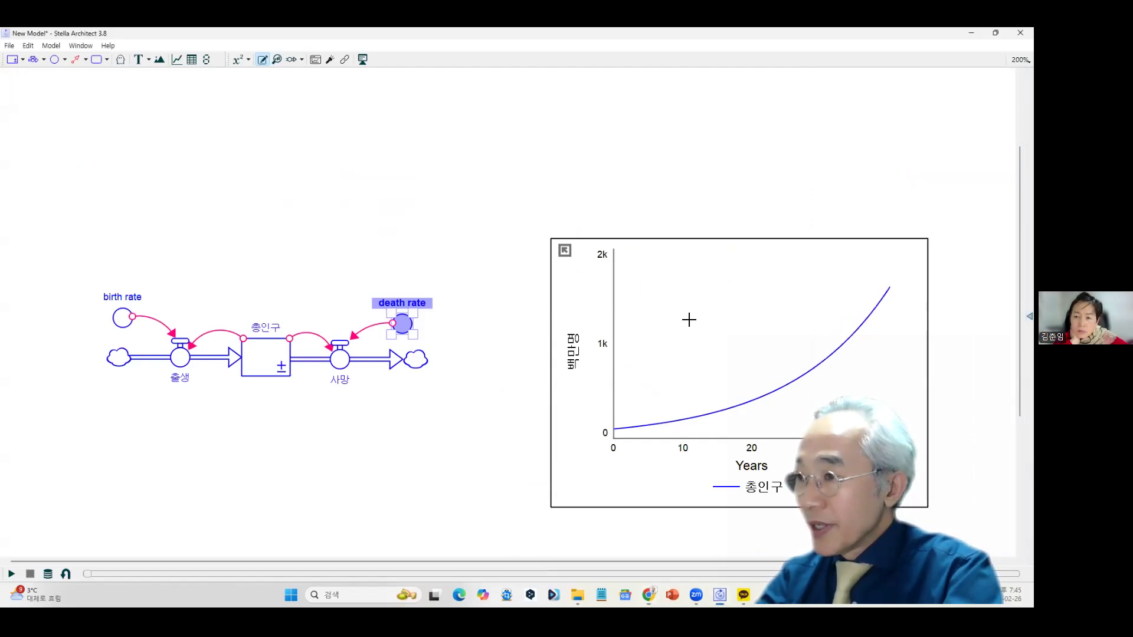
left_click(420, 194)
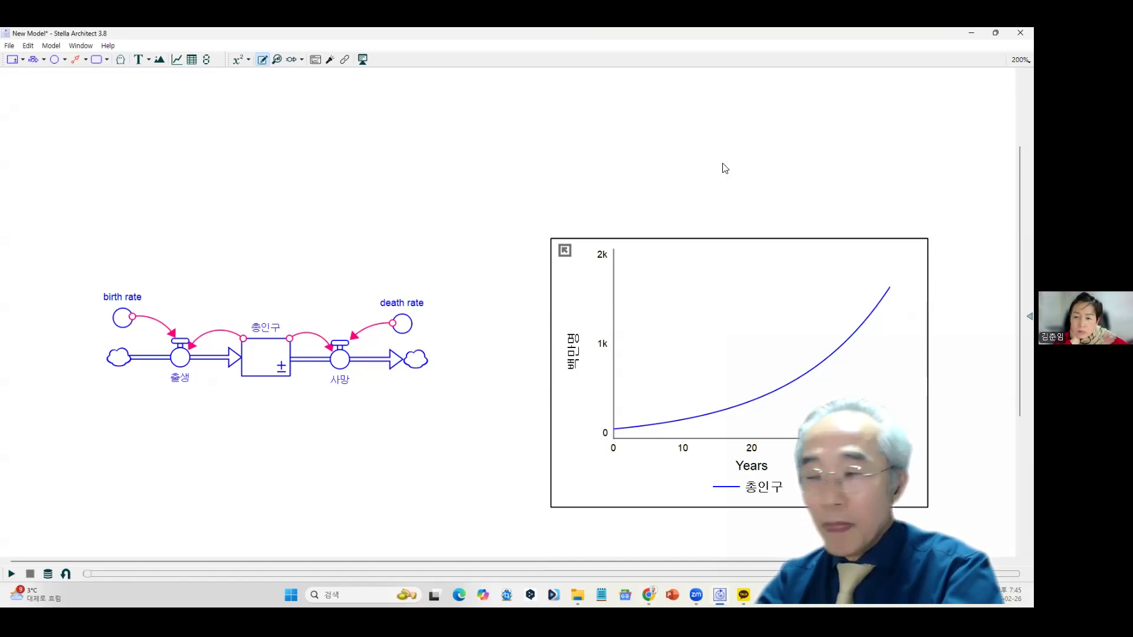
Open the Sensitivity analysis in the Model Analysis Tools and set its number of runs to 3.
double_click(578, 142)
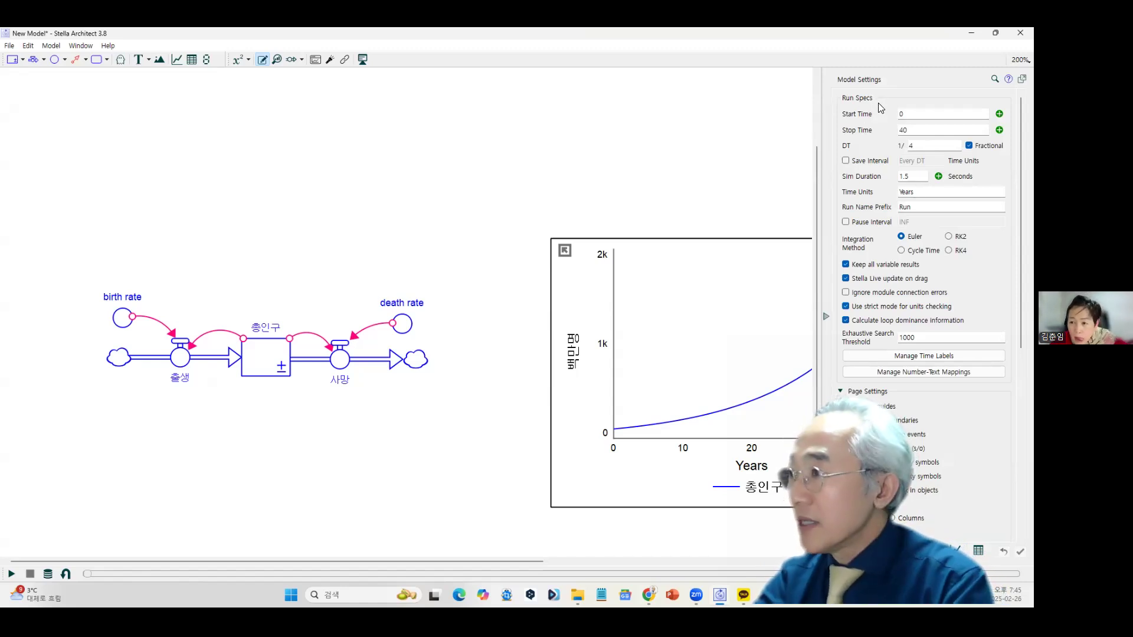
key("ctrl")
key("ctrl")
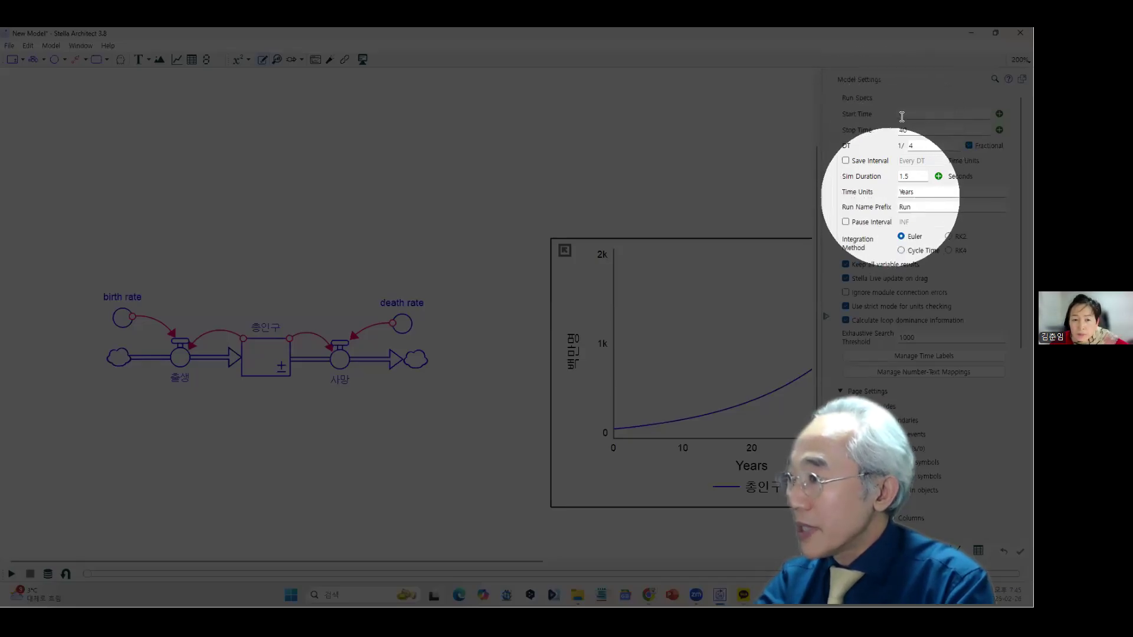
double_click(906, 192)
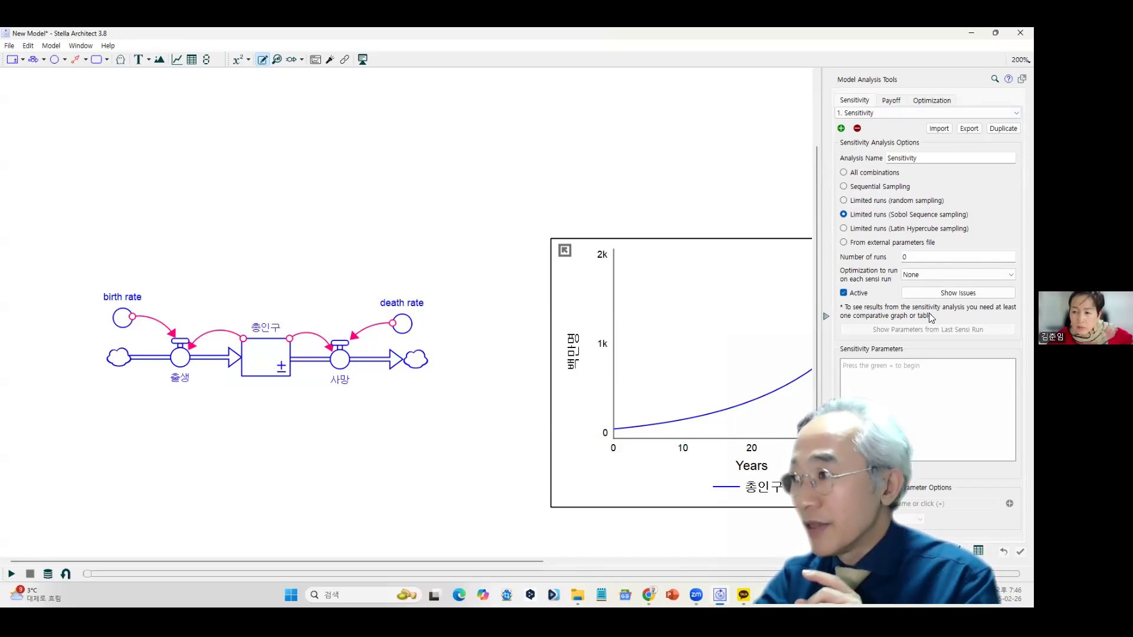
type("3")
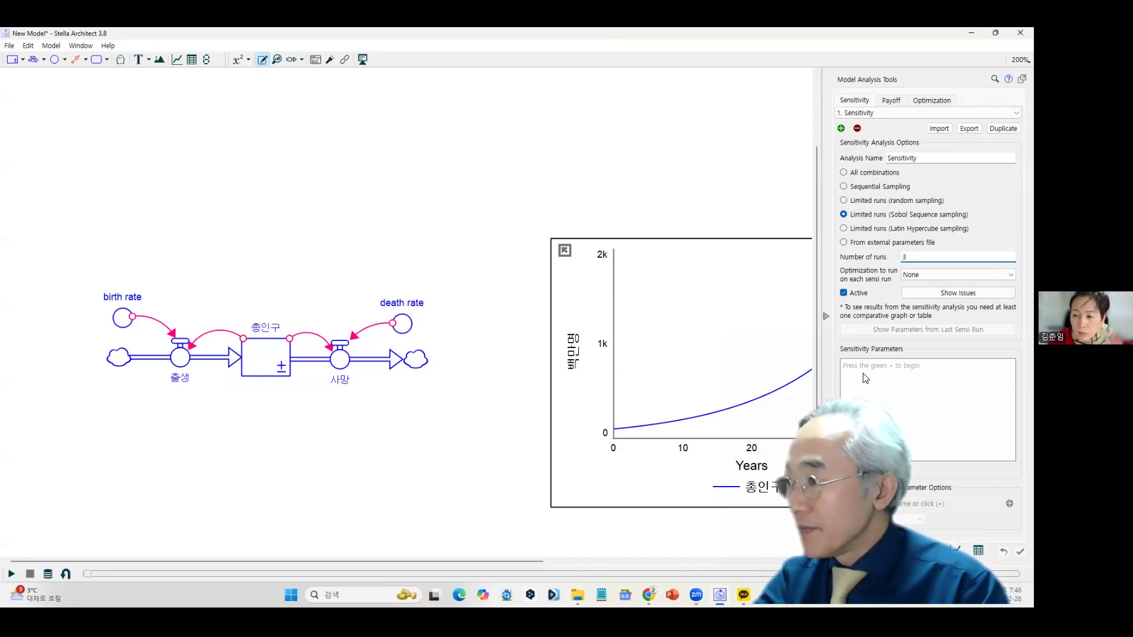
key("ctrl")
key("ctrl")
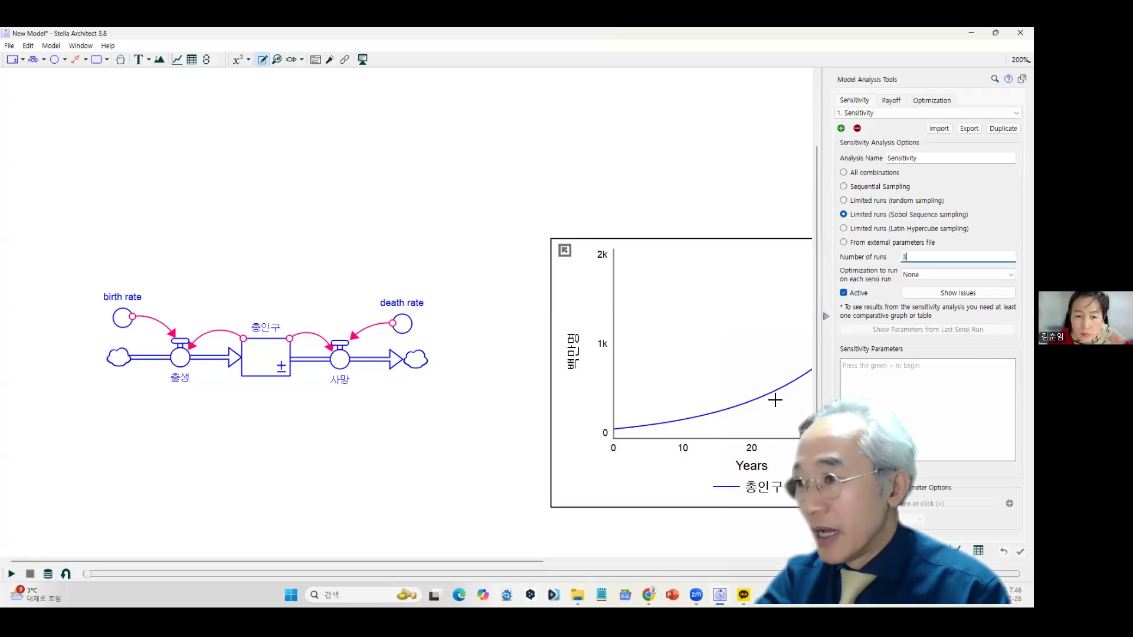
key("Return")
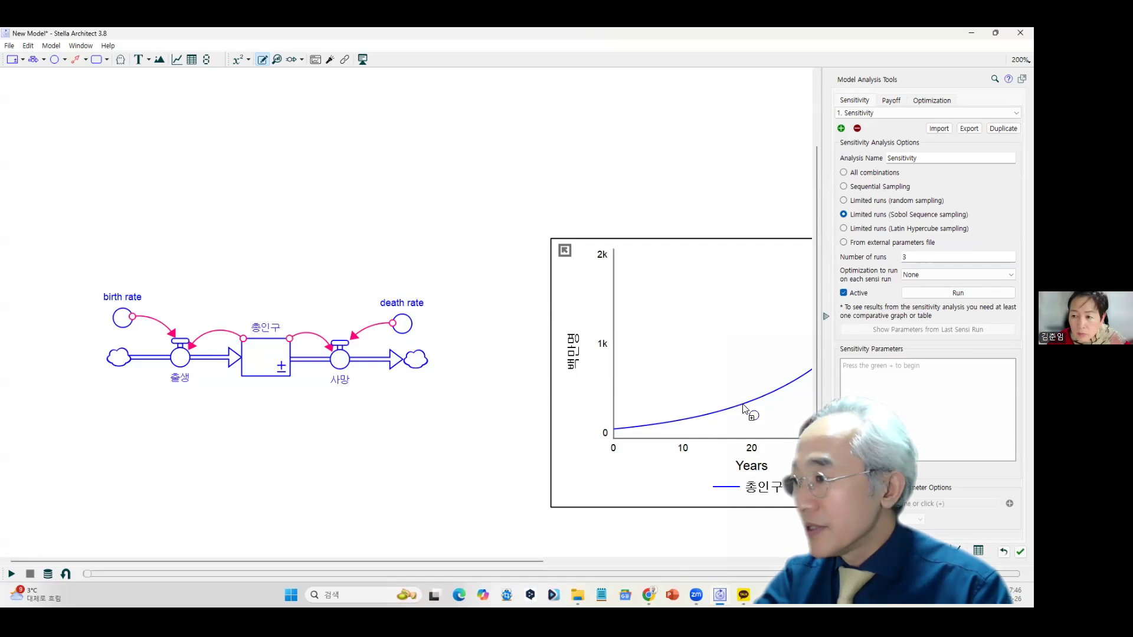
Add death rate as a sensitivity parameter, removing the first entry and choosing it again from the variable list.
left_click_drag(401, 324, 891, 399)
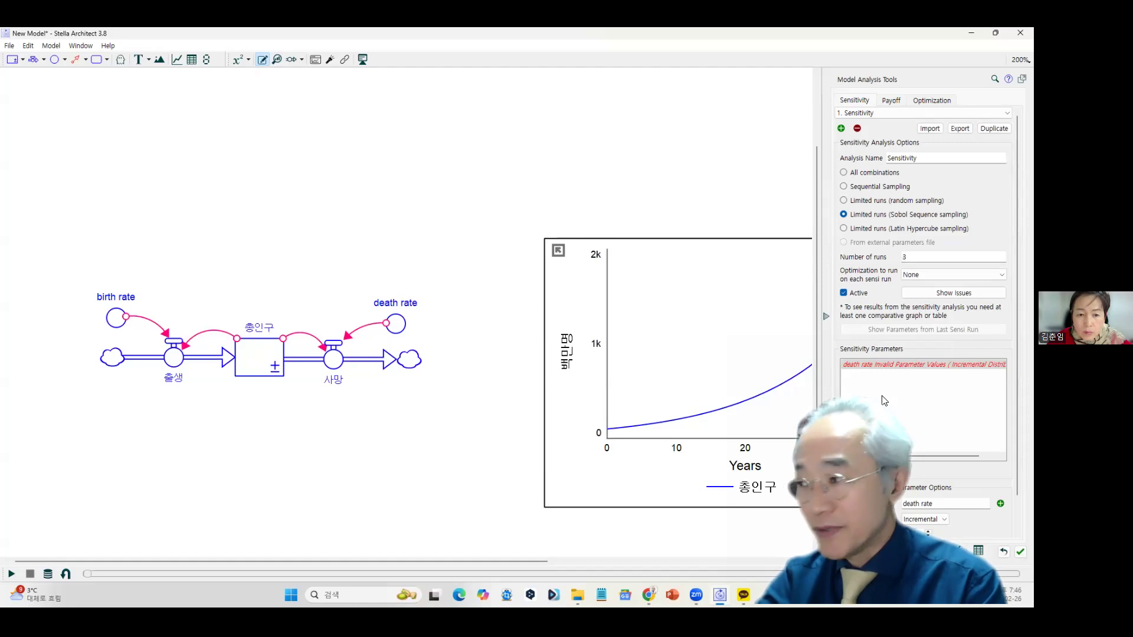
key("Delete")
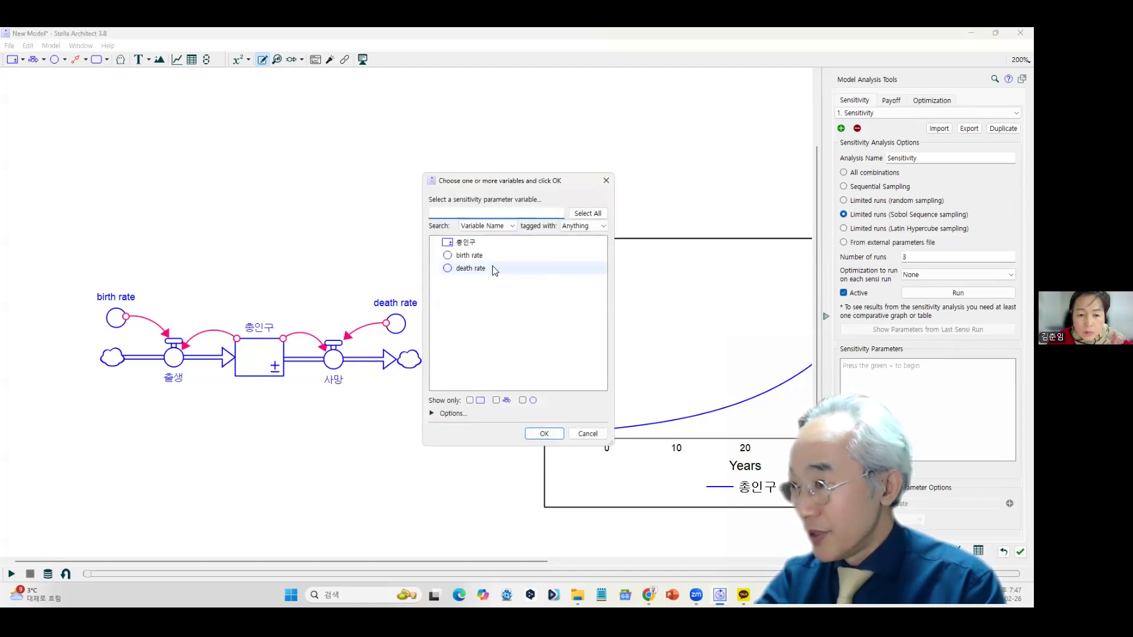
left_click(475, 269)
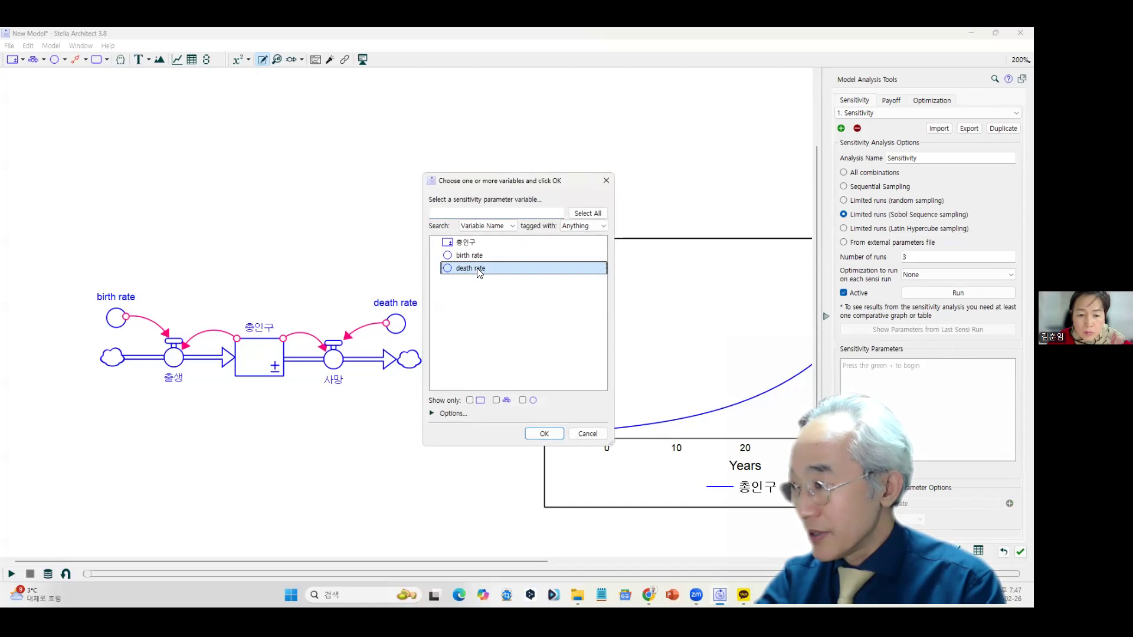
left_click(543, 433)
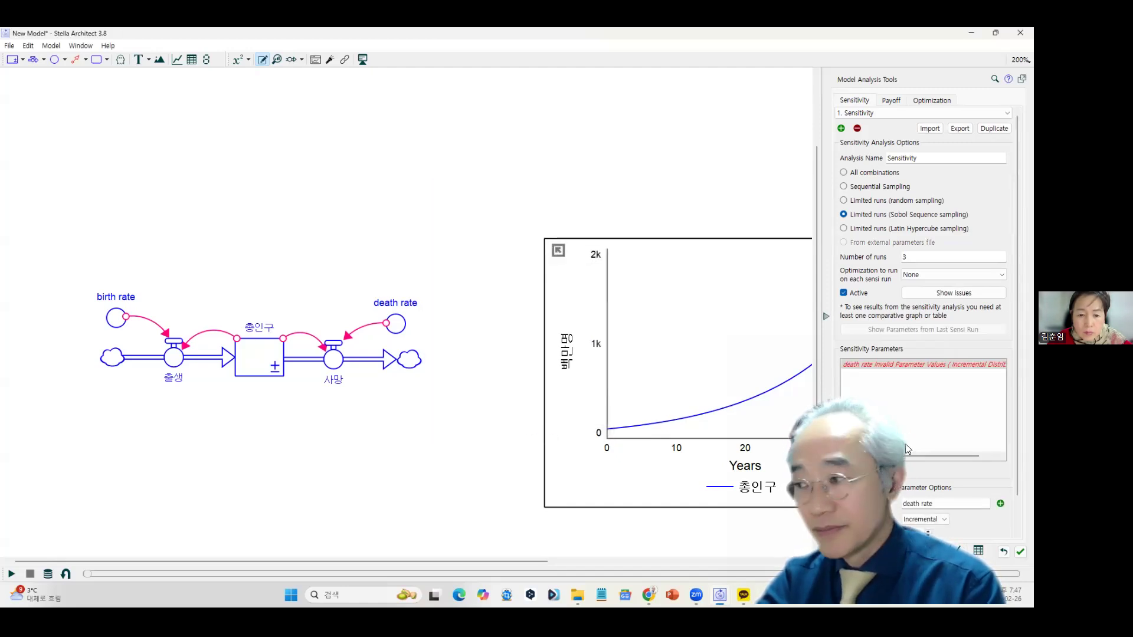
Keep death rate's distribution Incremental and set 3 samples, a start value of 0.09 and an end value of 0.16.
scroll(942, 450, "down", 1)
scroll(943, 452, "down", 1)
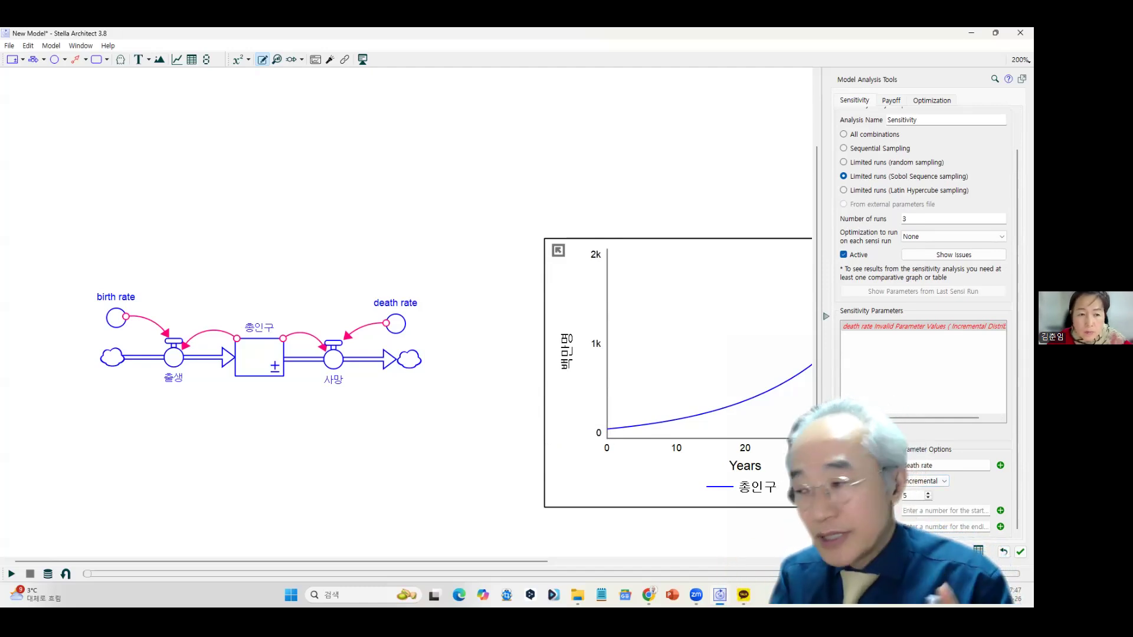
left_click(921, 483)
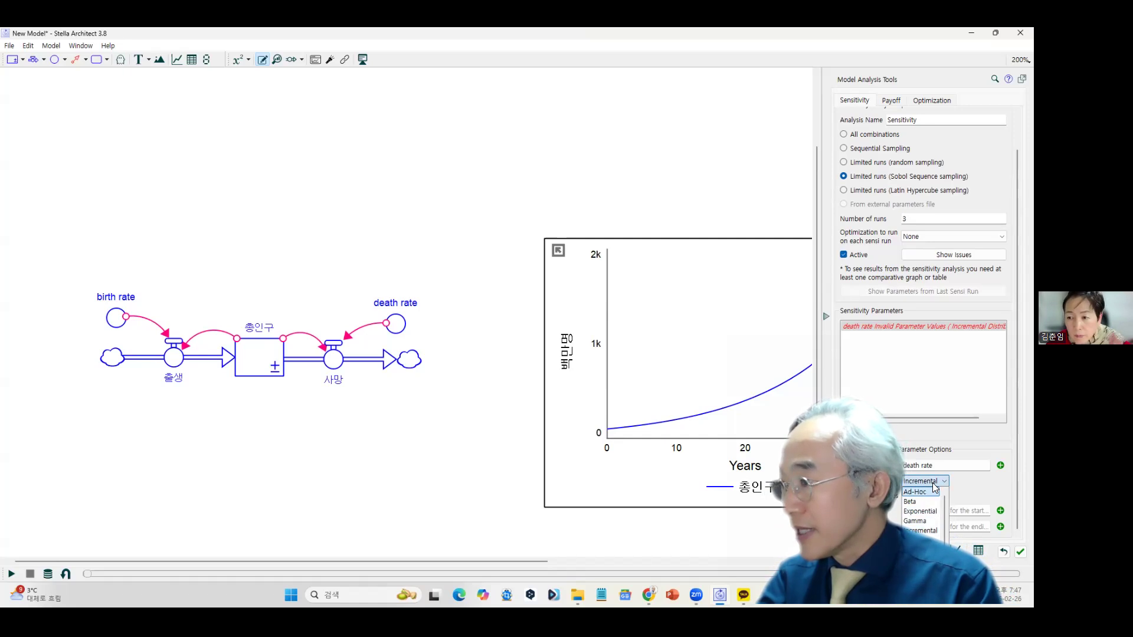
left_click(893, 493)
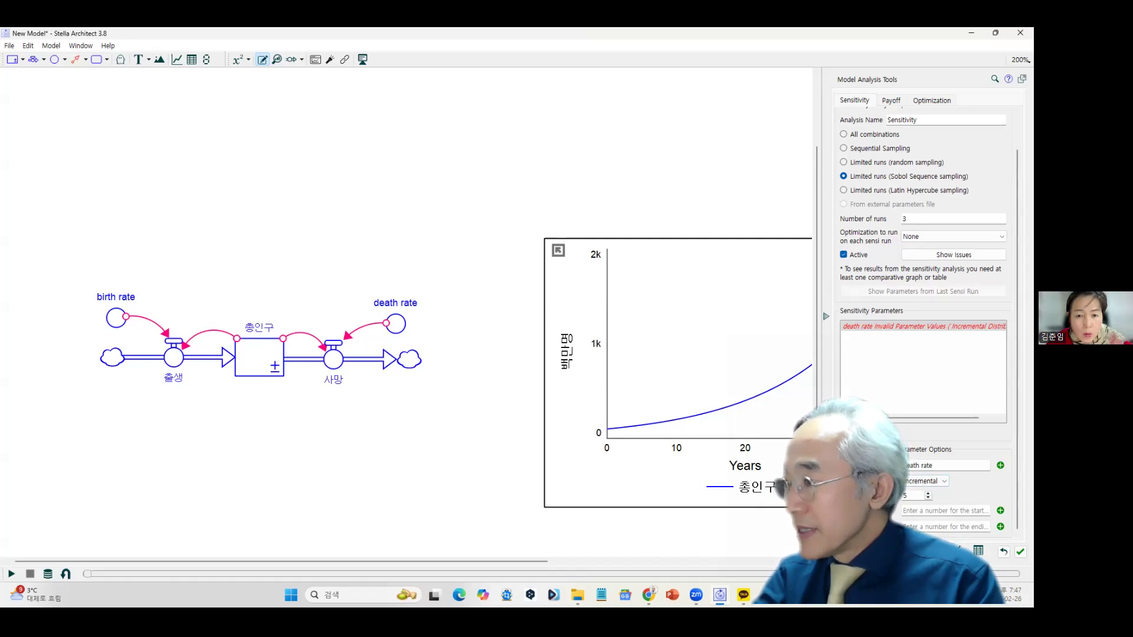
left_click(929, 498)
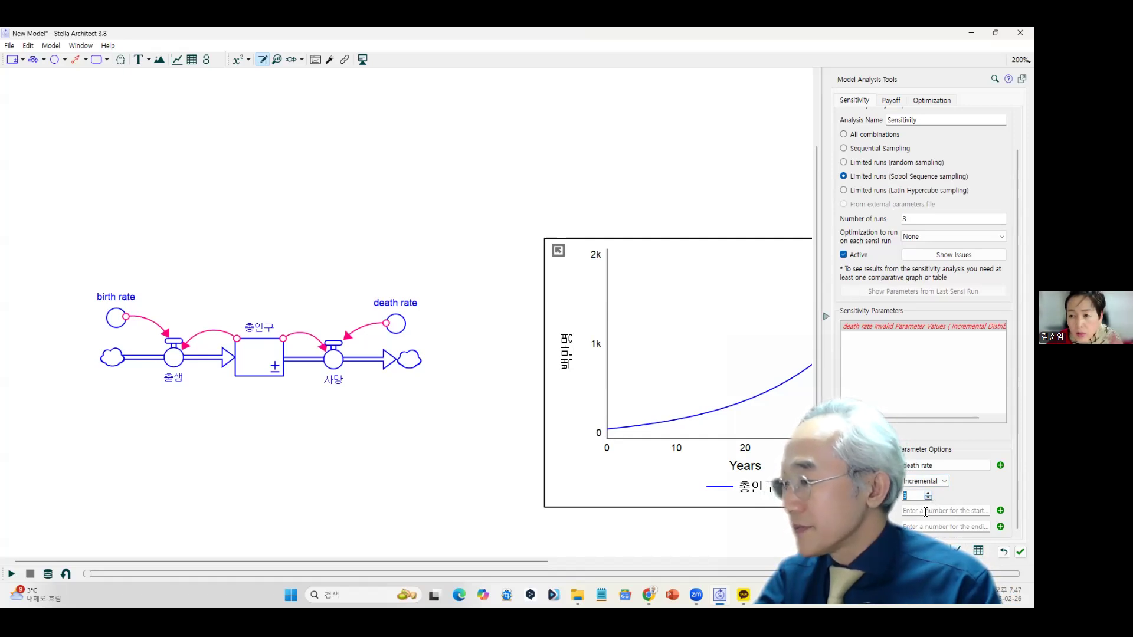
left_click(924, 512)
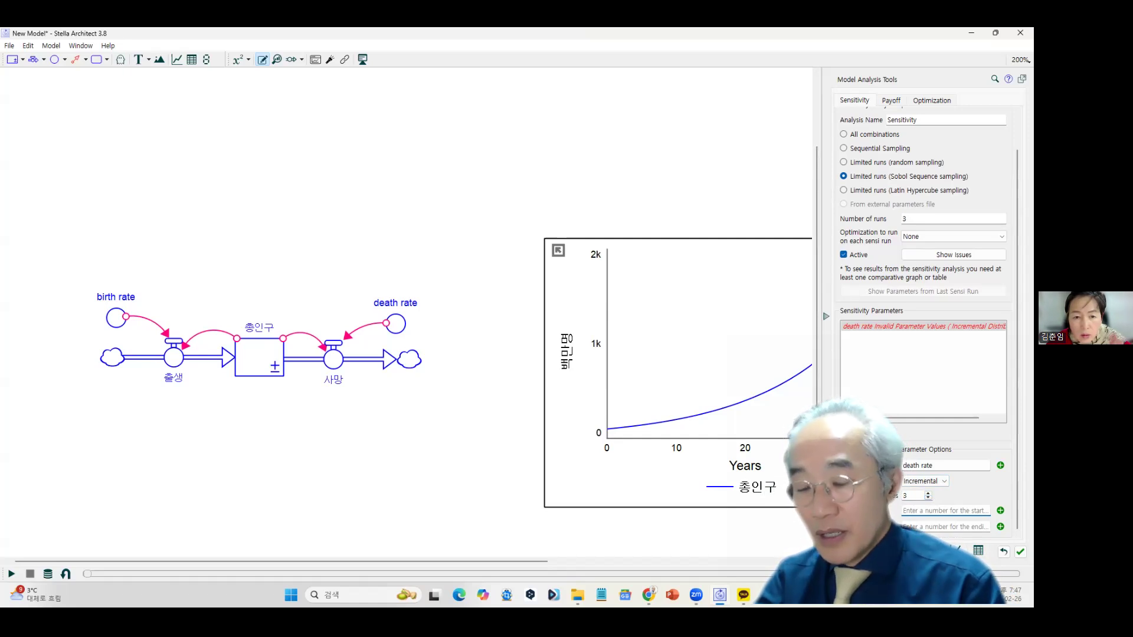
type("0.09")
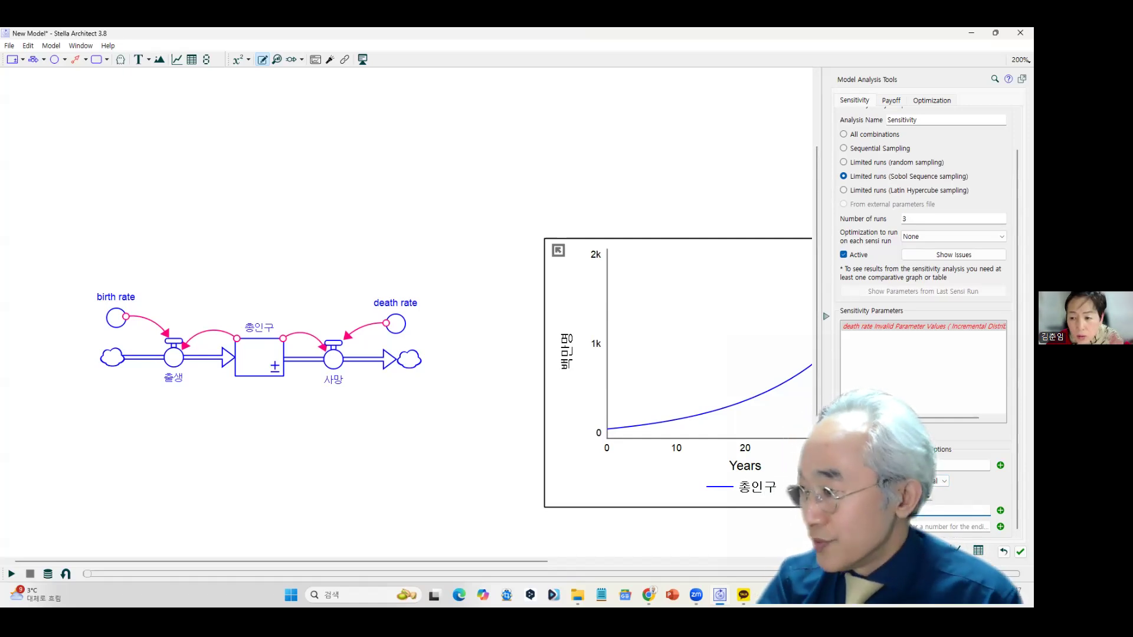
left_click(930, 529)
type("0.11")
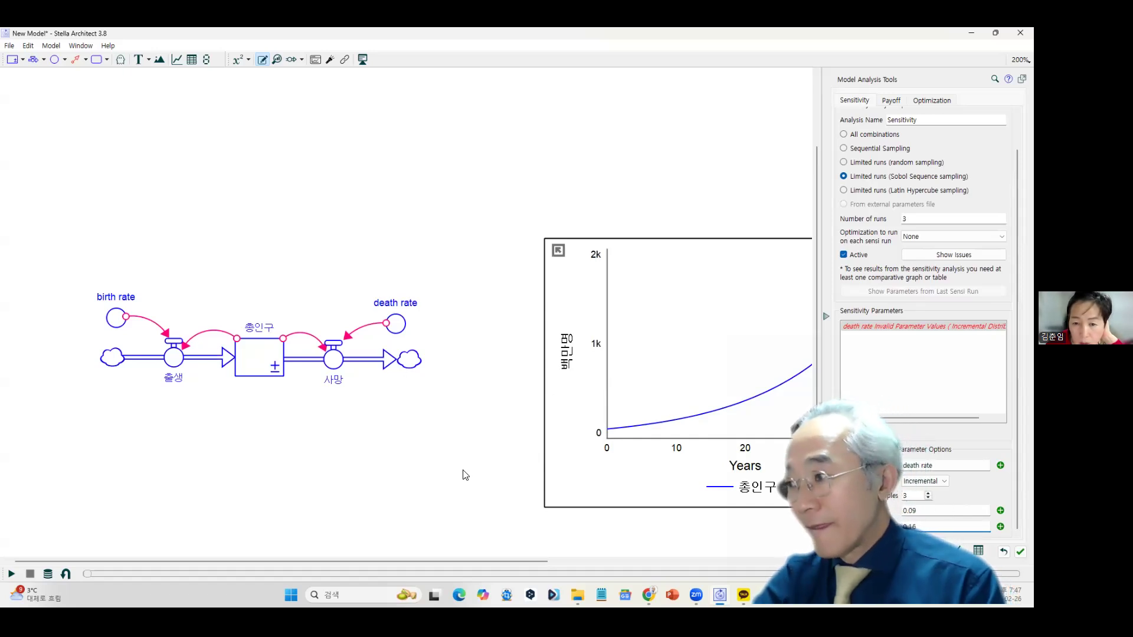
left_click(990, 489)
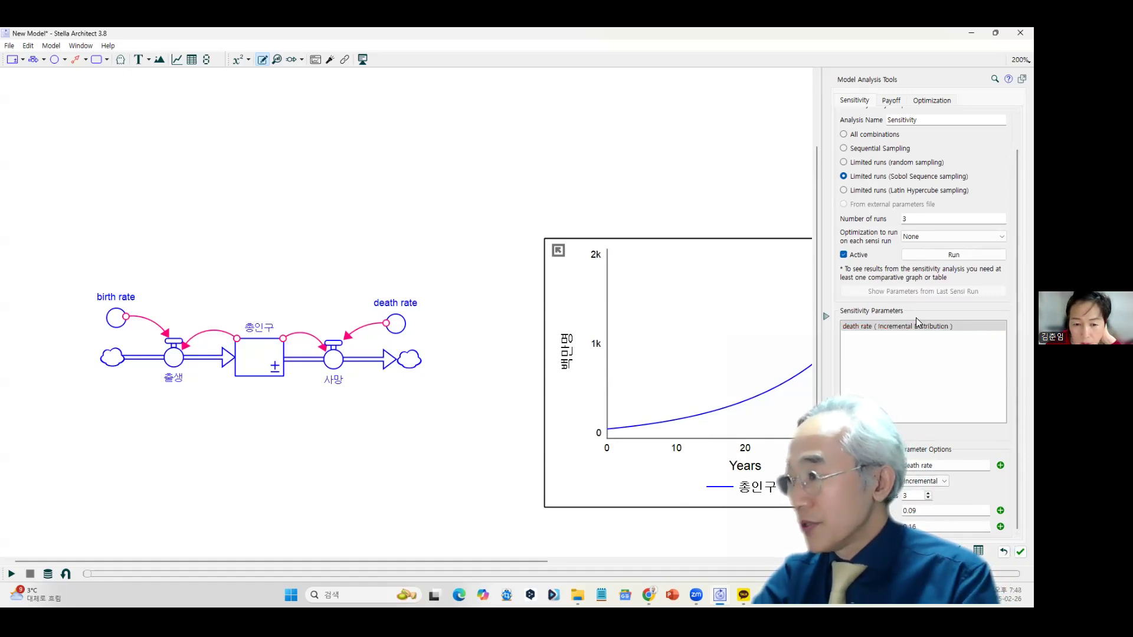
Apply the sensitivity settings and start the sensitivity run of the population model.
key("ctrl")
key("ctrl")
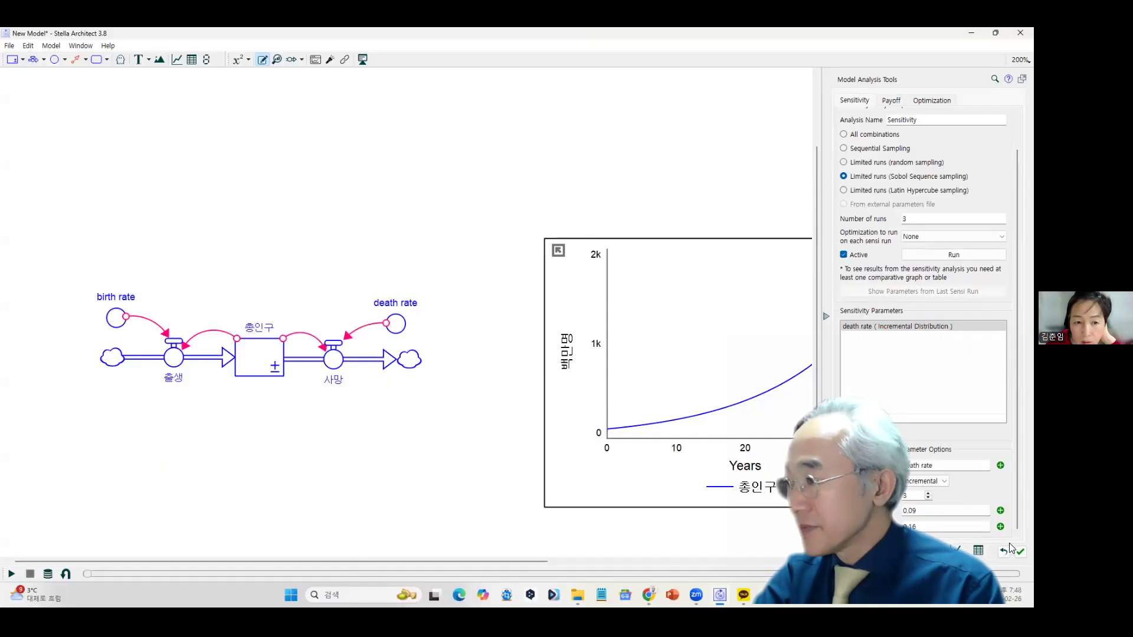
left_click(1019, 554)
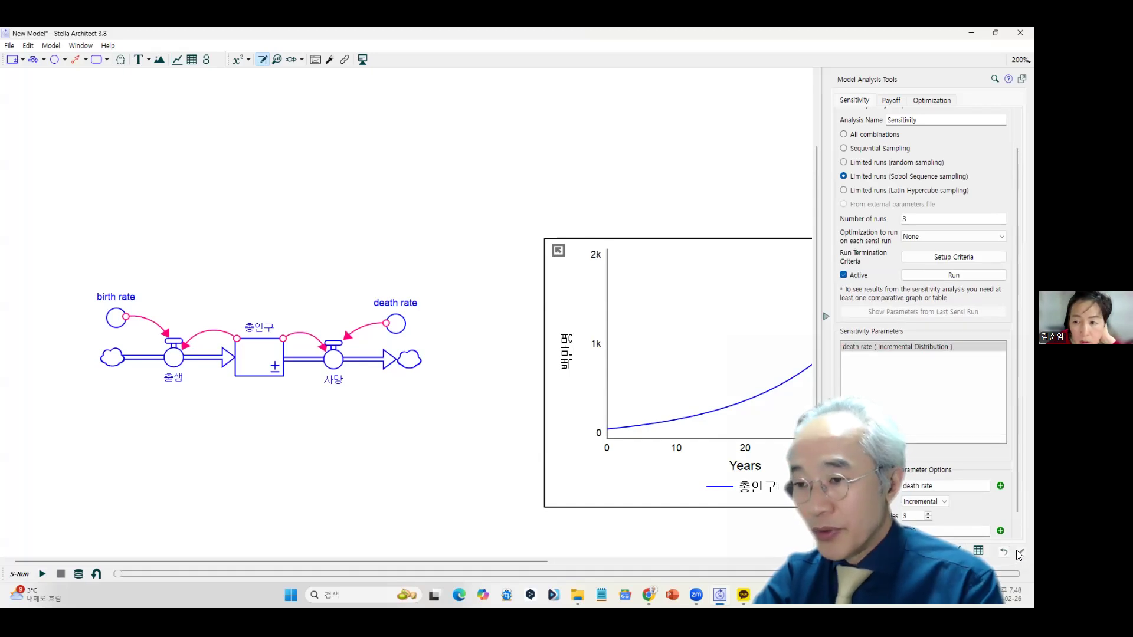
key("ctrl")
key("ctrl")
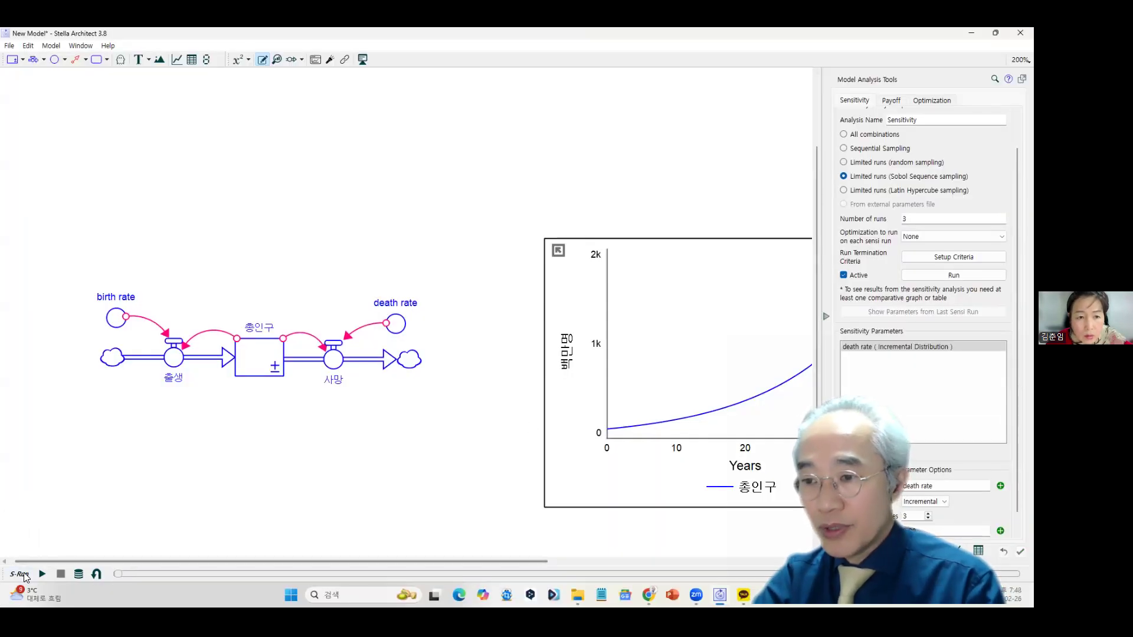
left_click(23, 574)
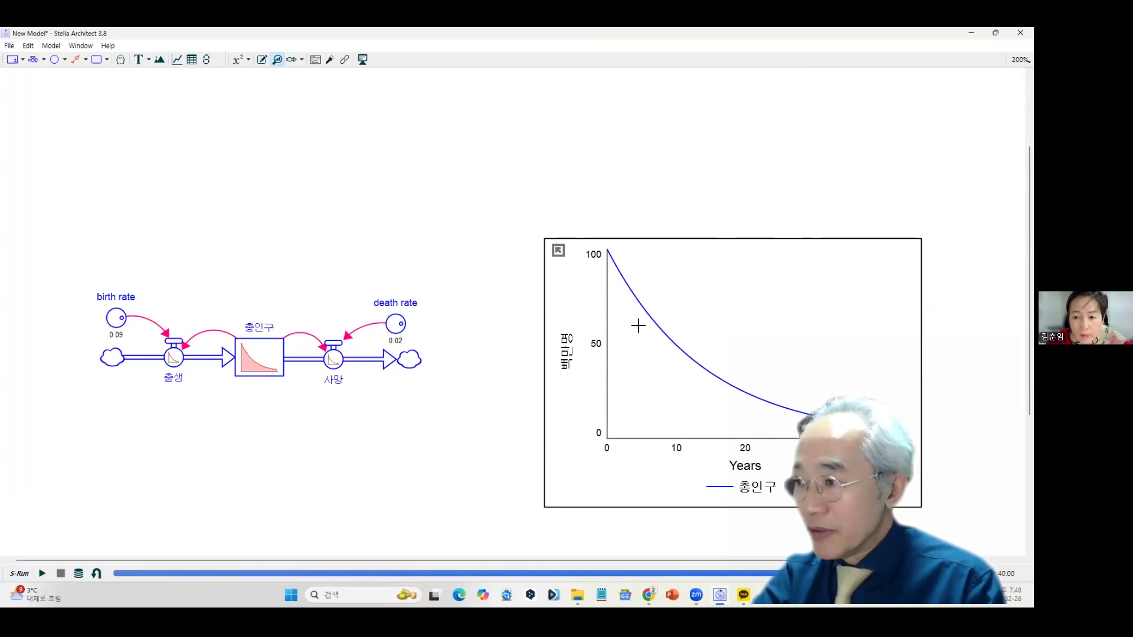
Turn on the Comparative option for the population line graph and move the graph closer to the model.
left_click(577, 304)
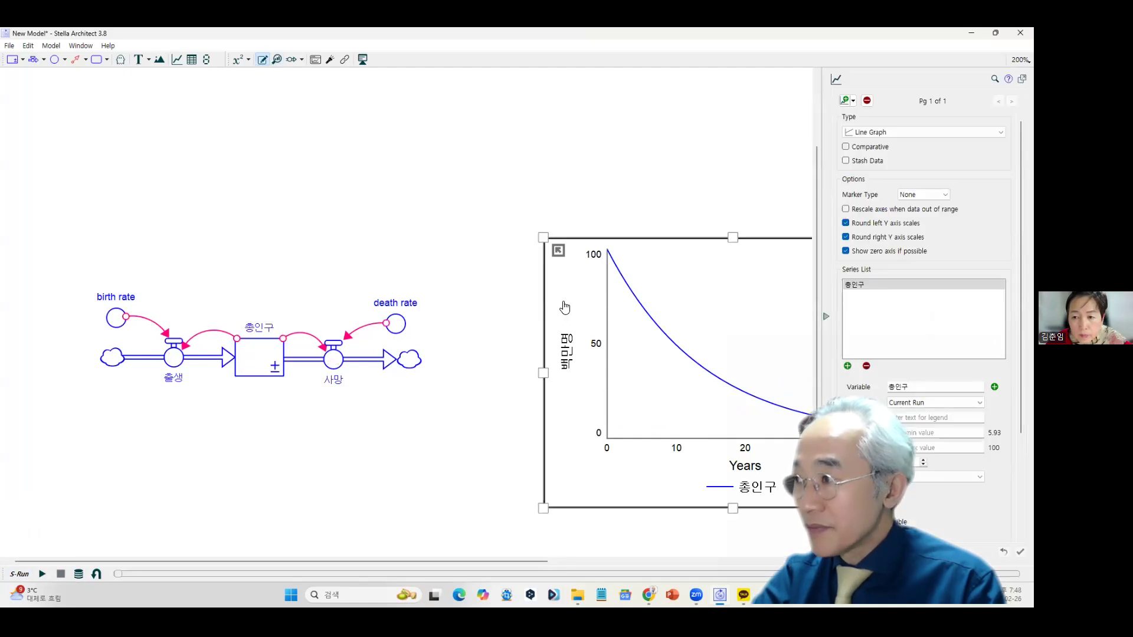
key("ctrl")
key("ctrl")
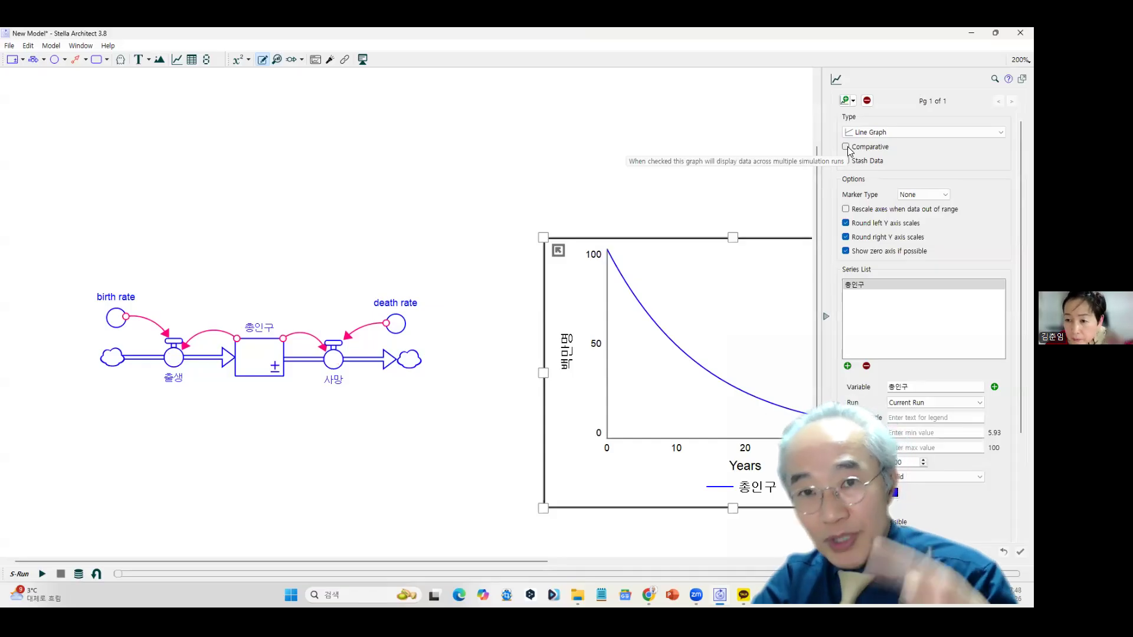
left_click(846, 148)
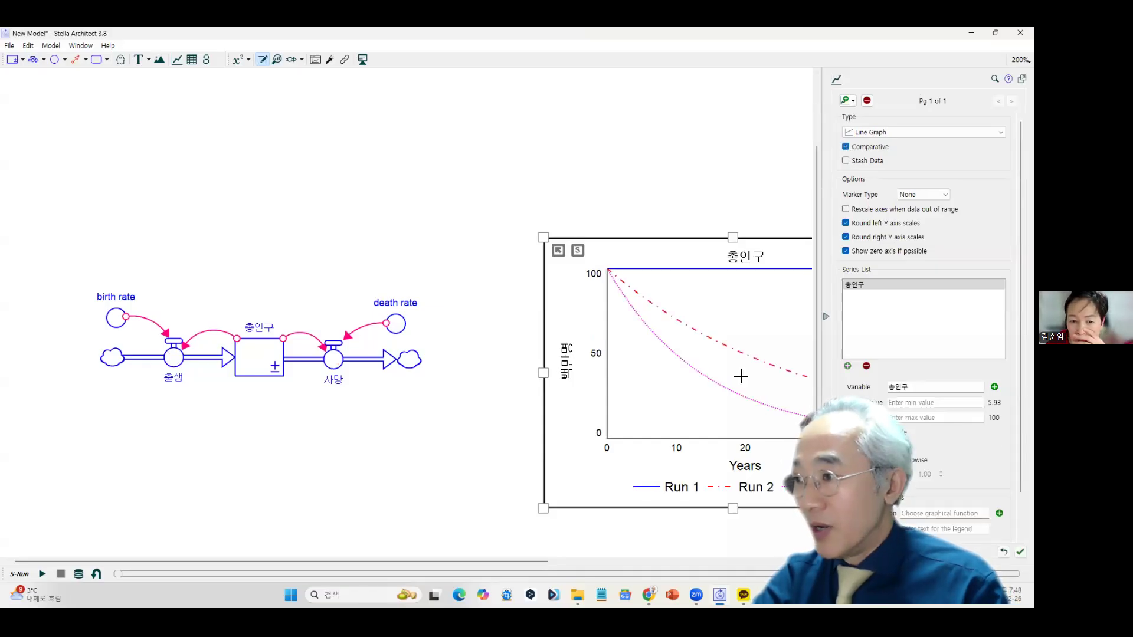
left_click(827, 318)
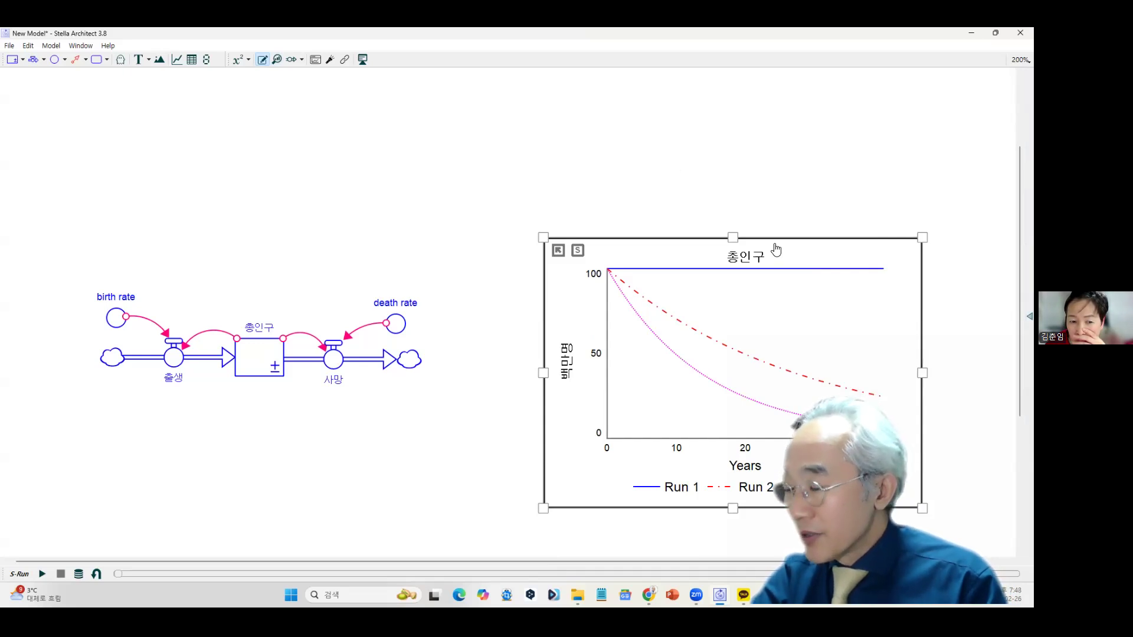
left_click_drag(564, 307, 460, 287)
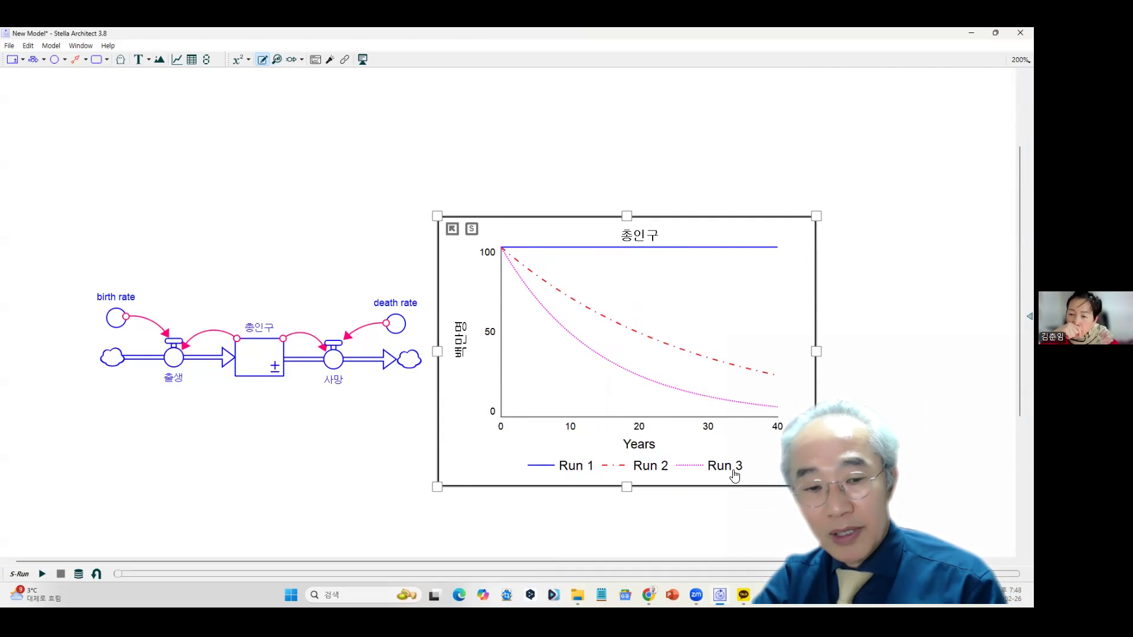
Open the Data Manager and rename Run 1 as 사망률9%.
double_click(570, 470)
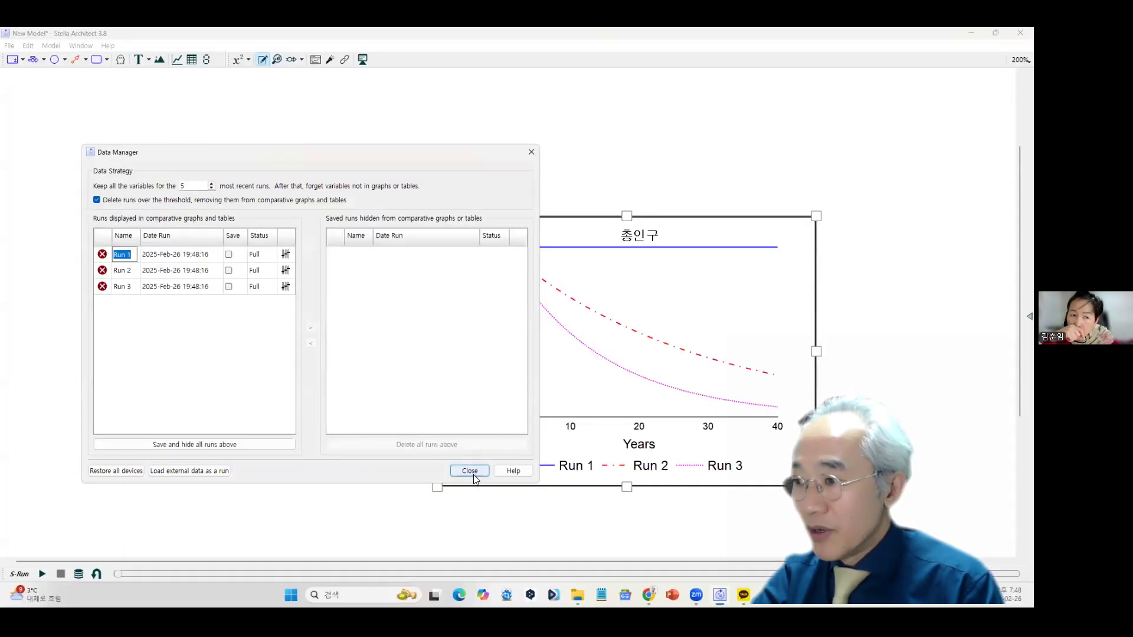
left_click(469, 471)
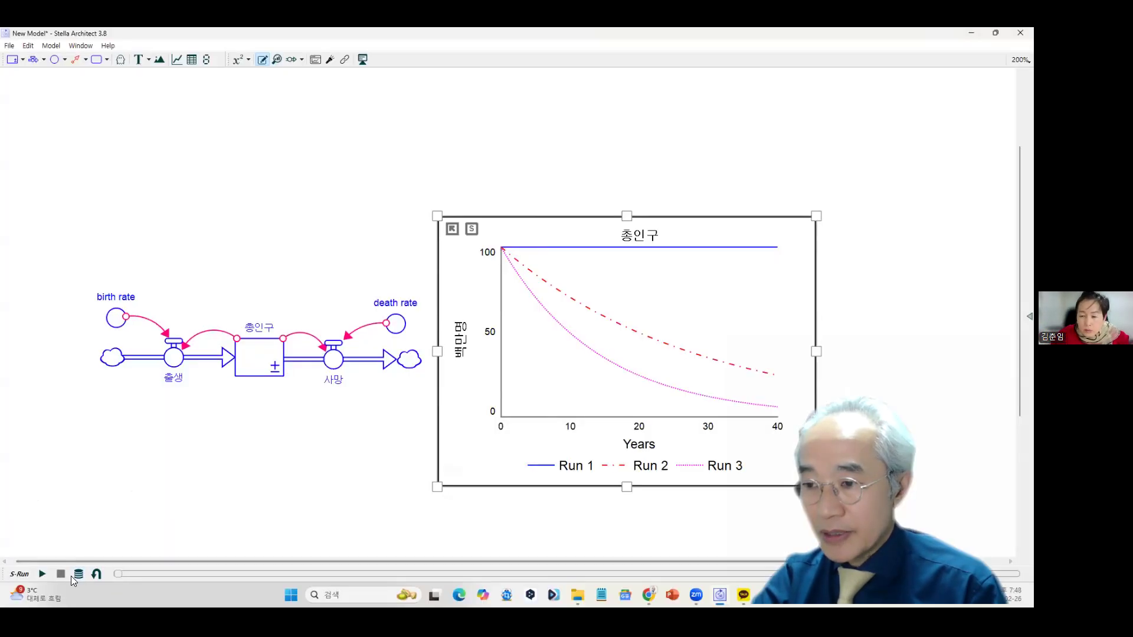
left_click(77, 575)
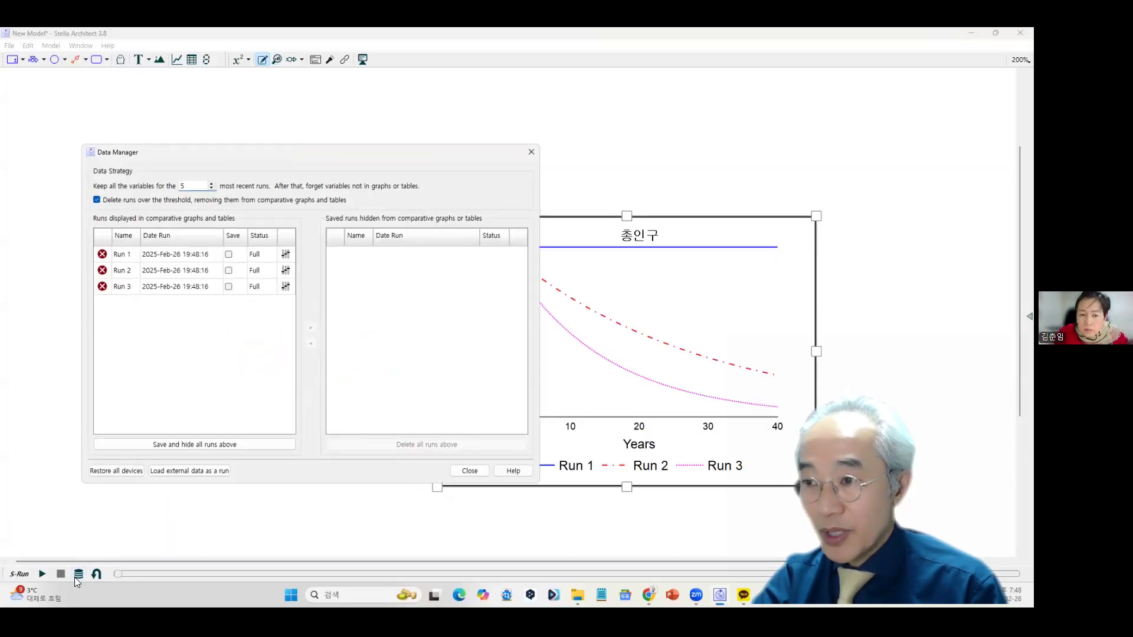
mouse_move(131, 255)
left_mouse_down()
mouse_move(100, 255)
mouse_move(152, 264)
mouse_move(123, 255)
left_mouse_up()
left_click(123, 255)
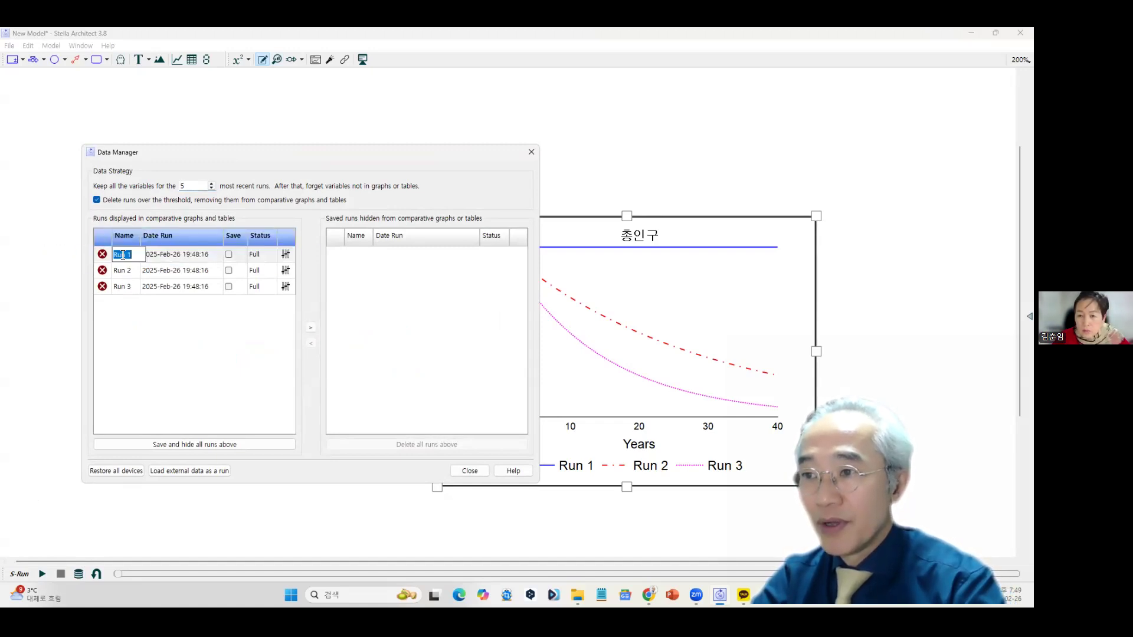
type("tk")
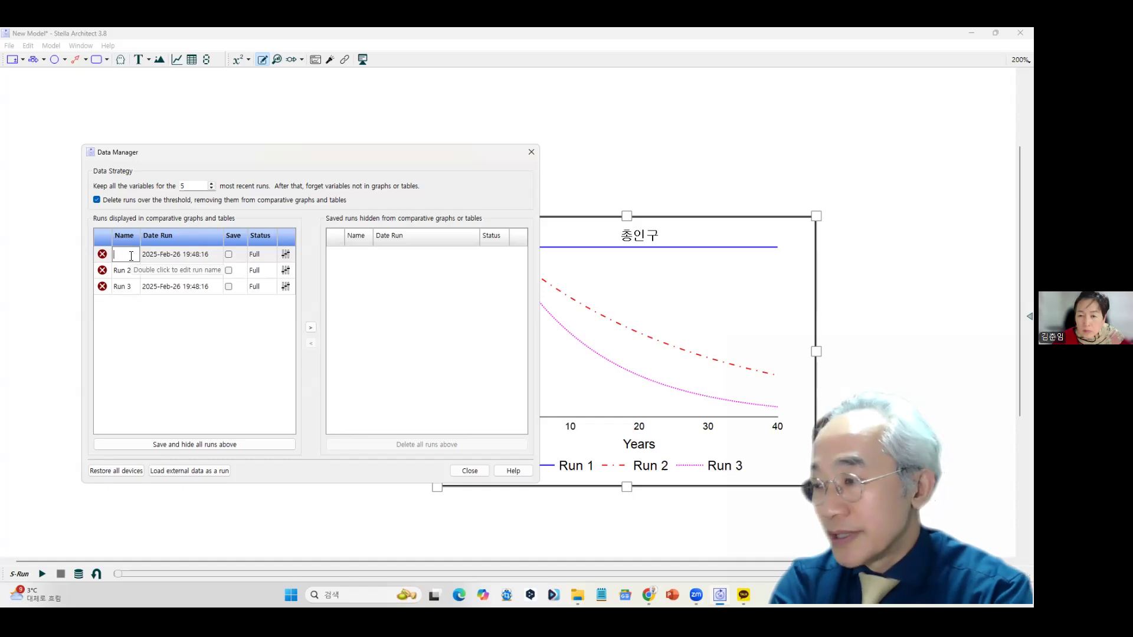
type("akddl")
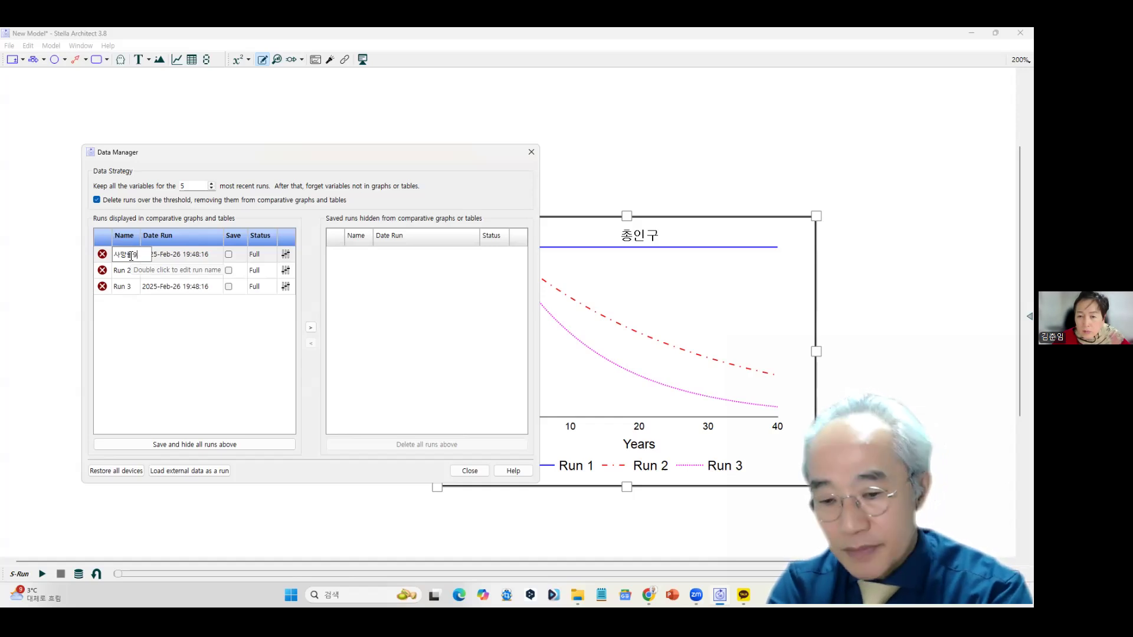
type("%")
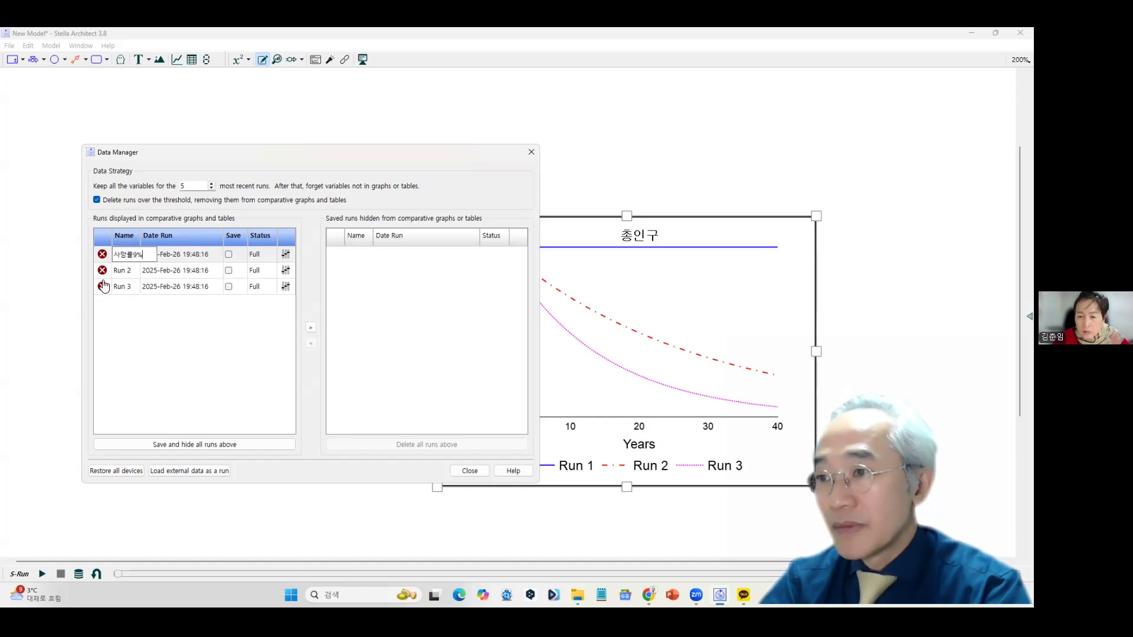
Rename Run 2 as 사망율 12.5%.
left_click(123, 270)
left_click(135, 272)
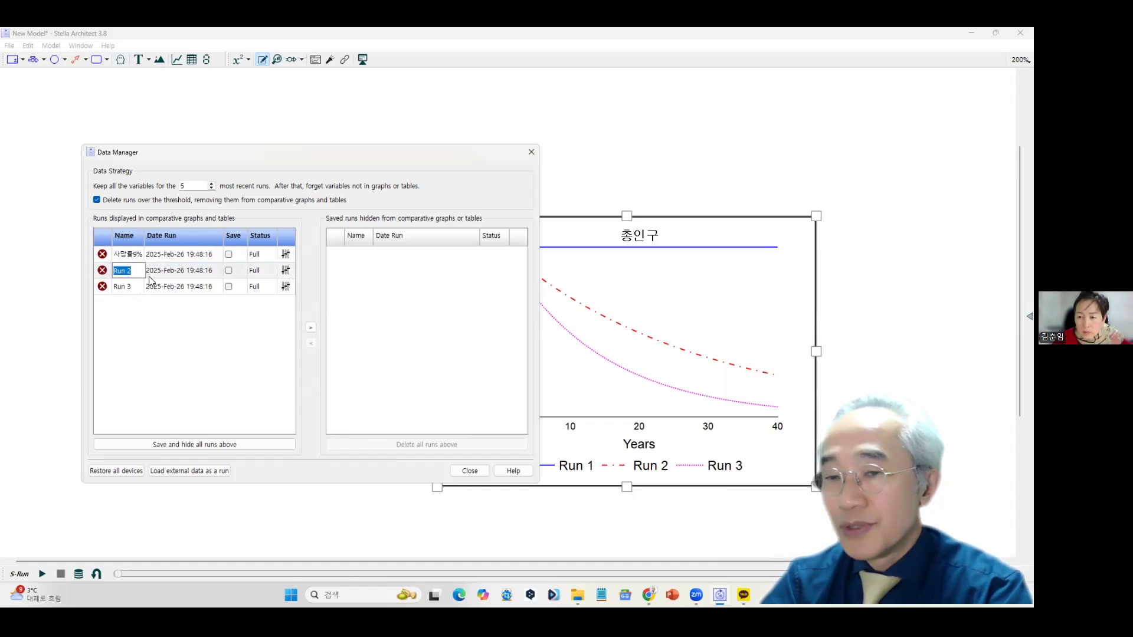
type("tkakd")
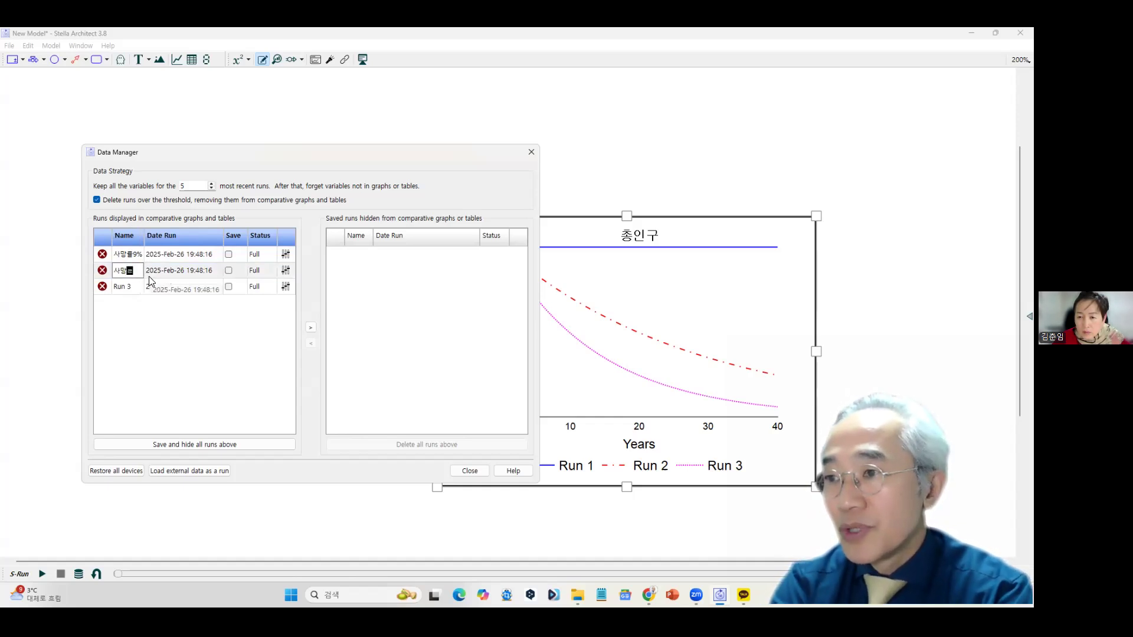
type("fmf 12.5%")
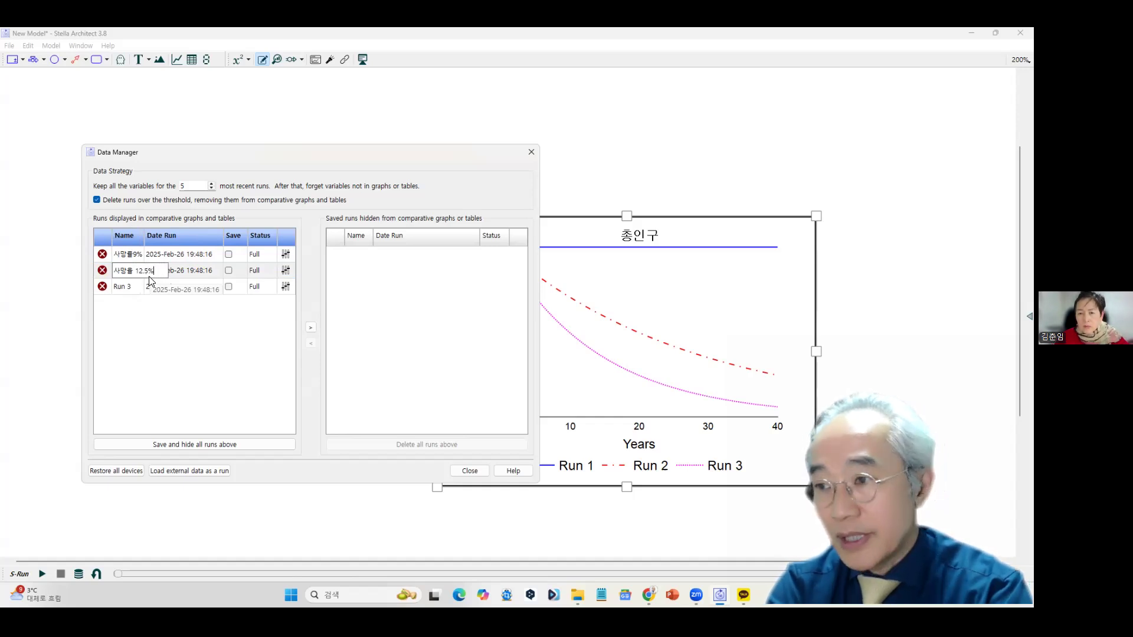
Rename Run 3 as 사망율 16% and close the Data Manager.
left_click(132, 287)
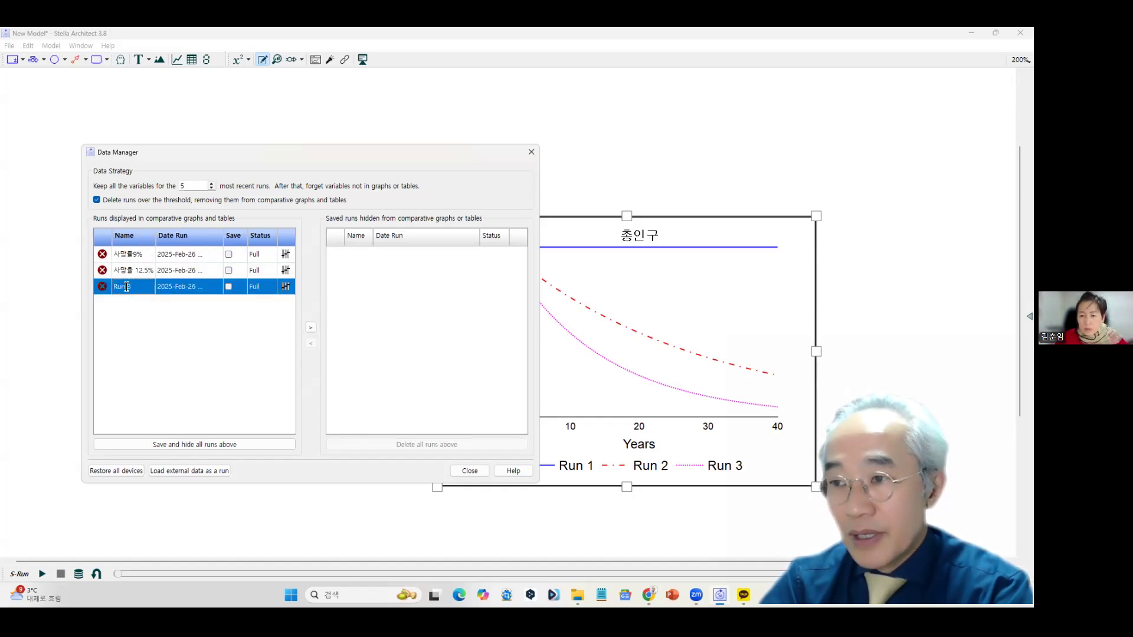
left_click(126, 287)
type("사망")
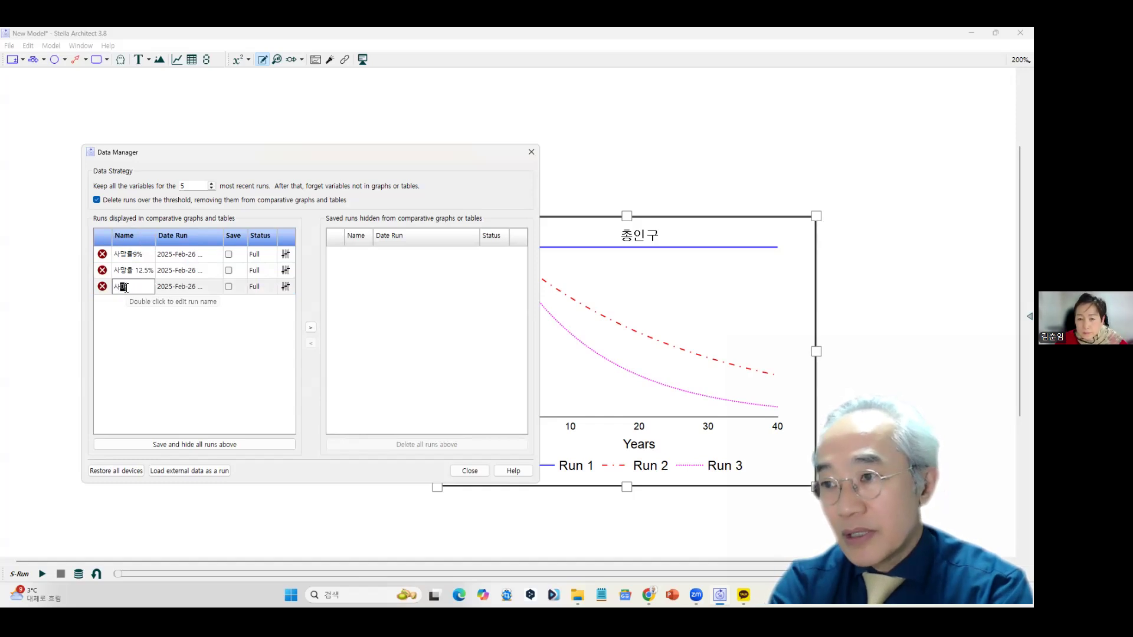
type("ㄹ 16%")
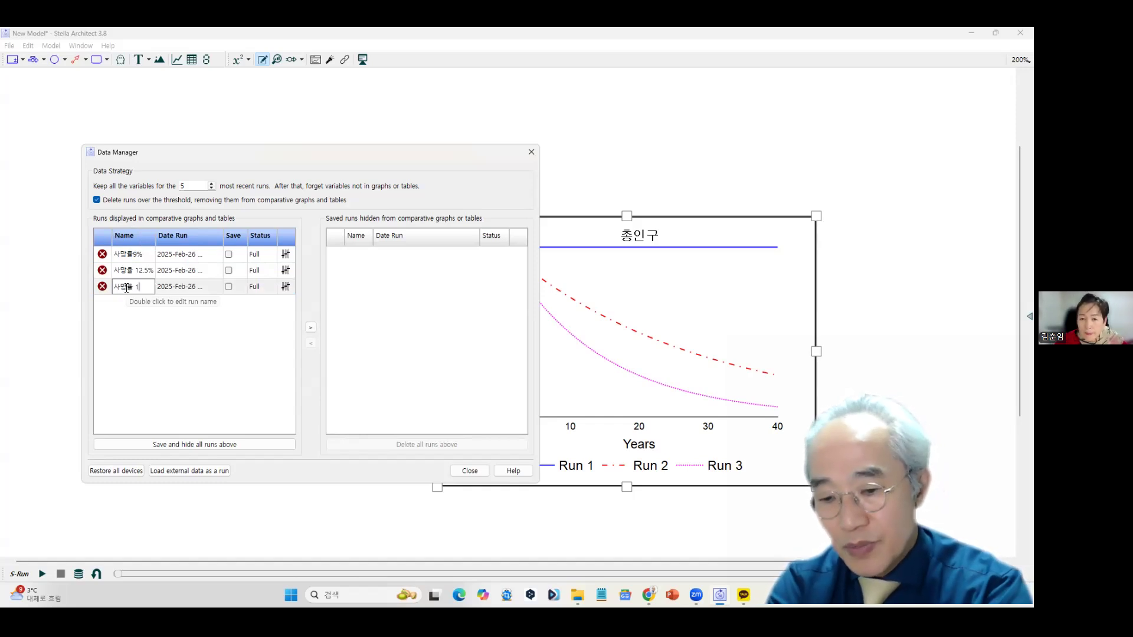
left_click(248, 339)
left_click(470, 473)
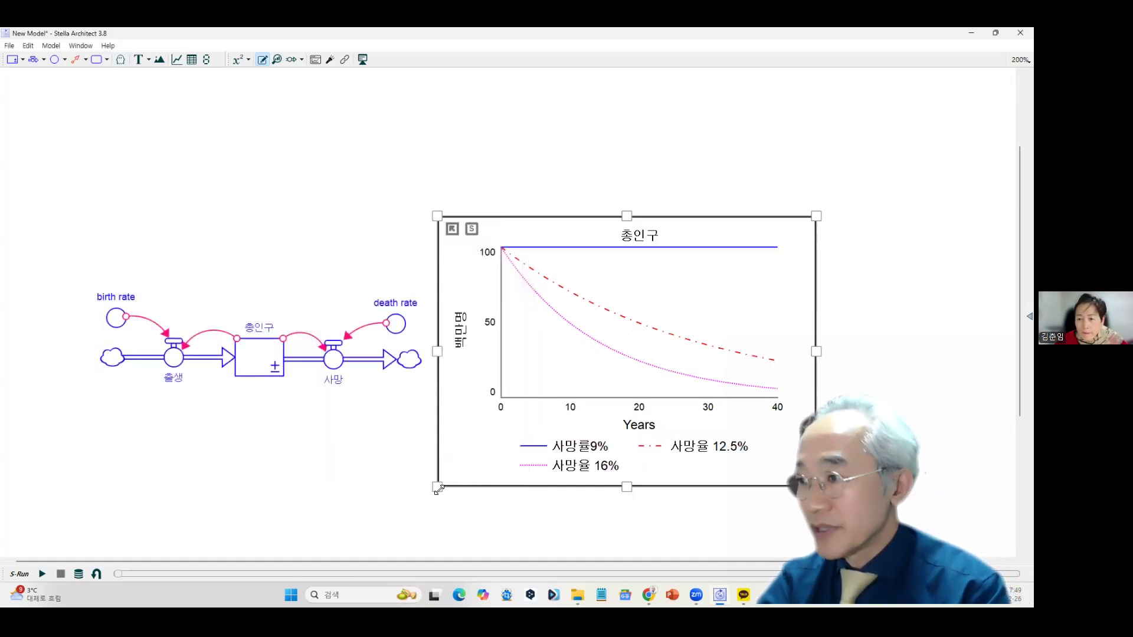
Enlarge the comparative graph so the three run names fit on one legend line, and deselect it.
left_click_drag(816, 487, 936, 535)
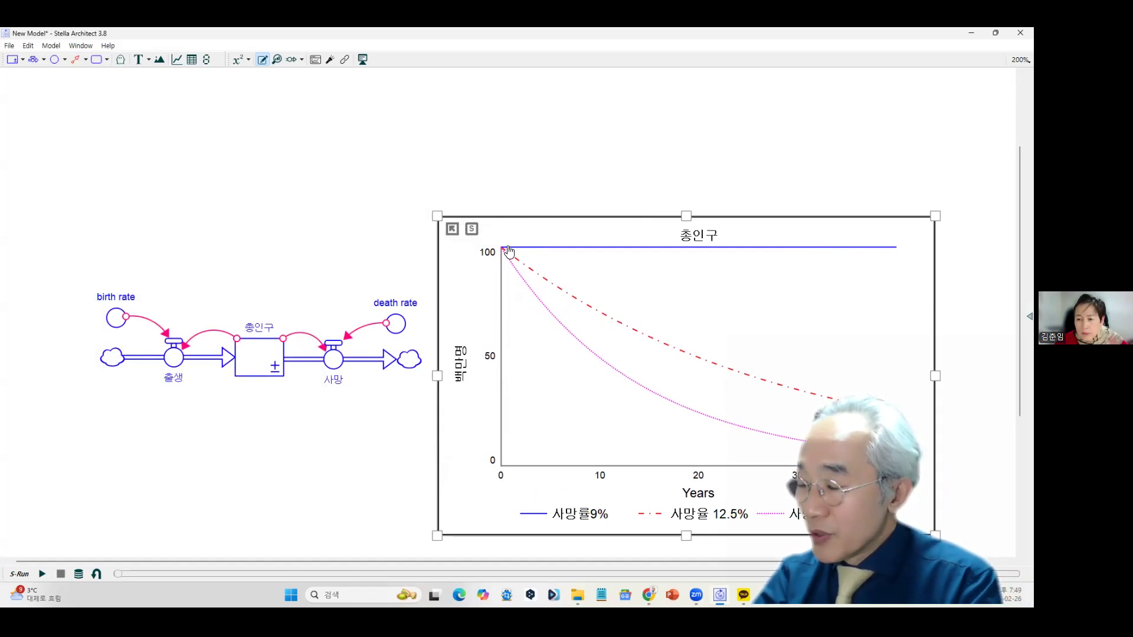
left_click(597, 260)
left_click_drag(621, 264, 862, 258)
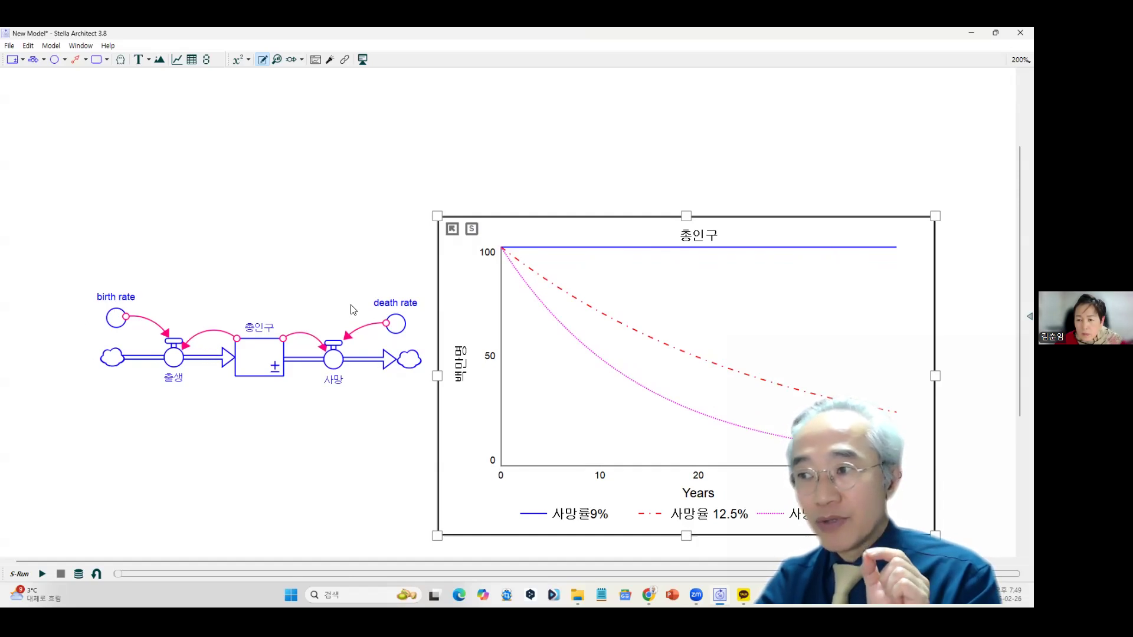
mouse_move(400, 318)
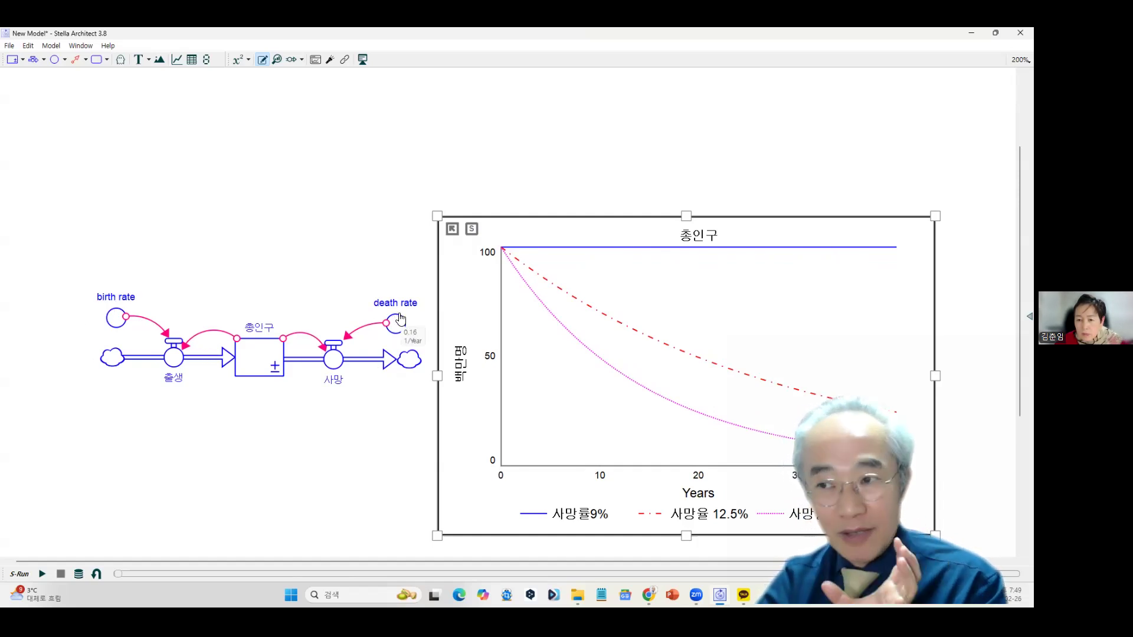
mouse_move(263, 378)
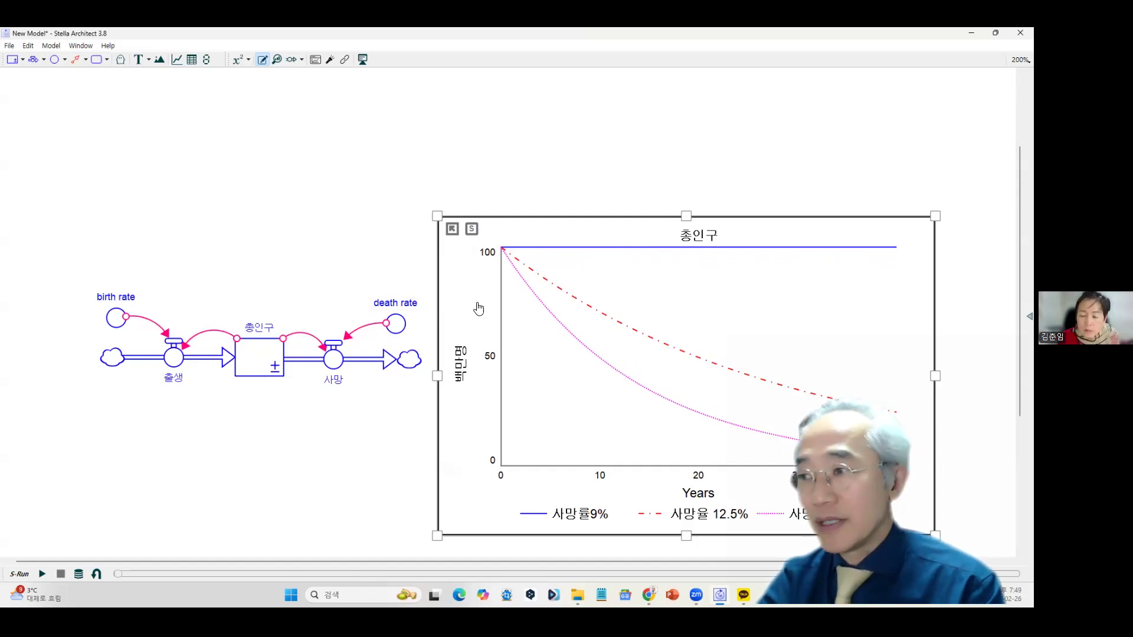
scroll(340, 348, "down", 2)
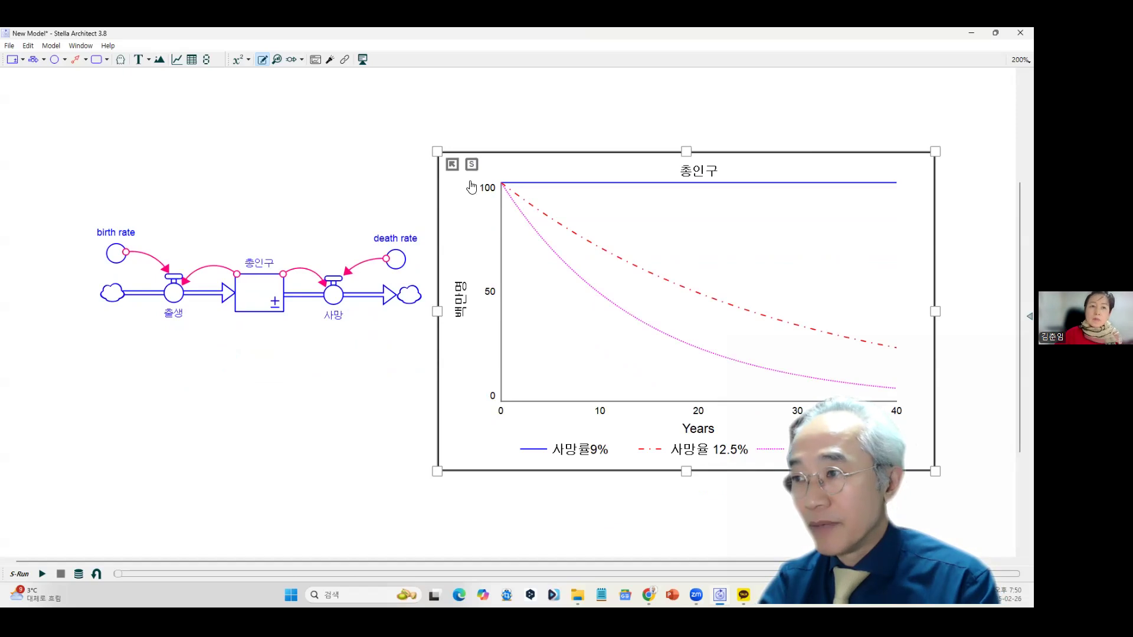
left_click(323, 138)
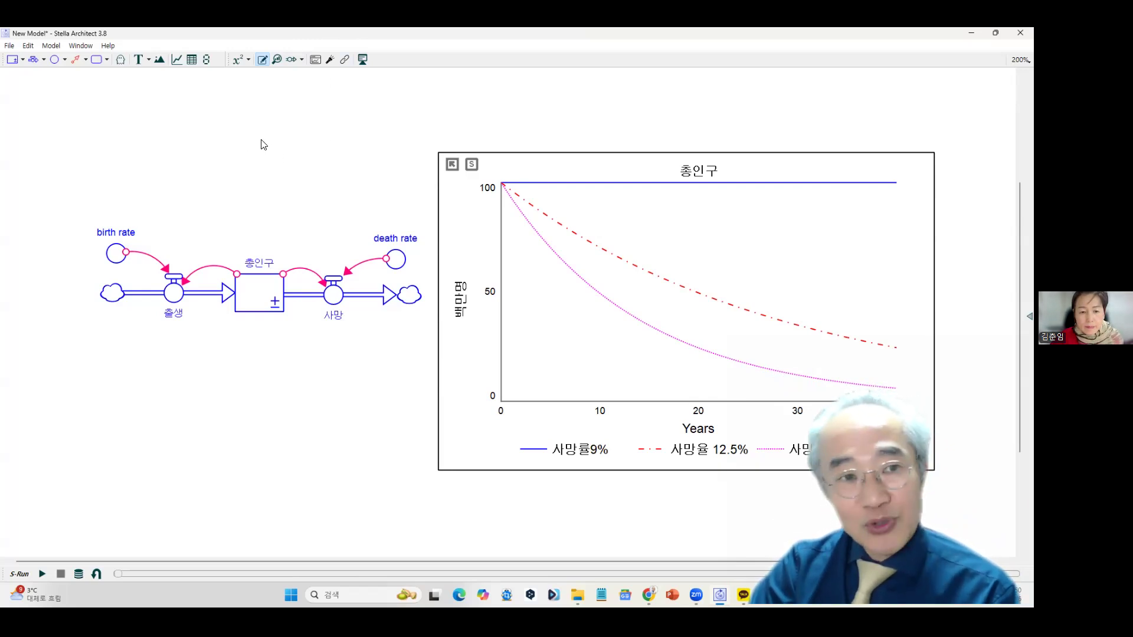
Delete the whole population model together with its graph from the canvas.
scroll(254, 143, "down", 1)
scroll(96, 110, "up", 1)
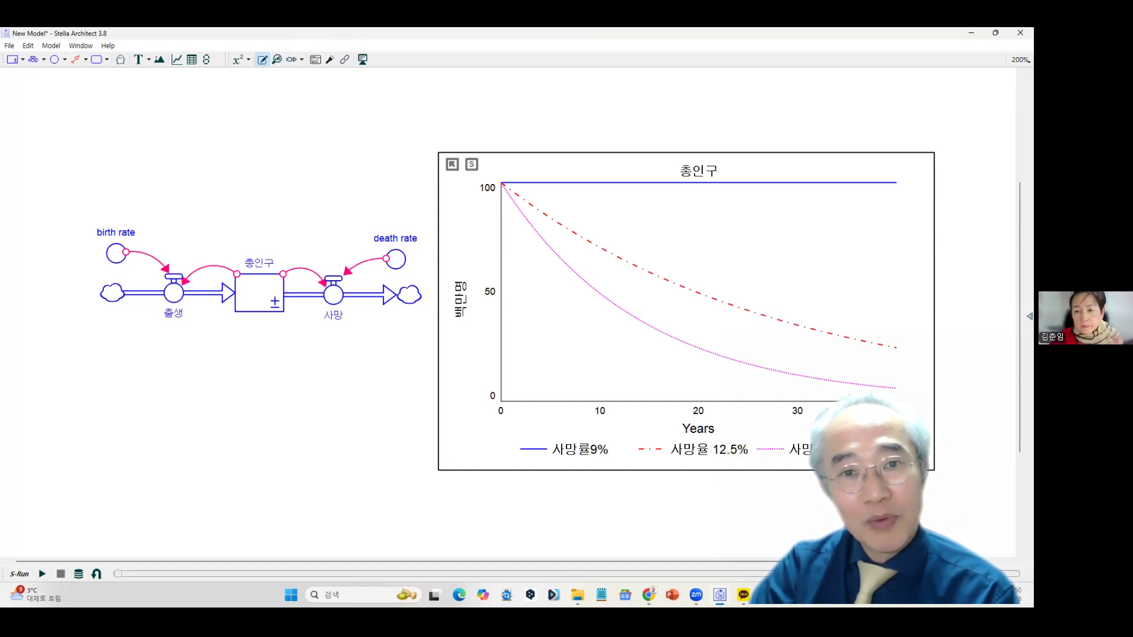
left_click_drag(35, 116, 982, 516)
key("Delete")
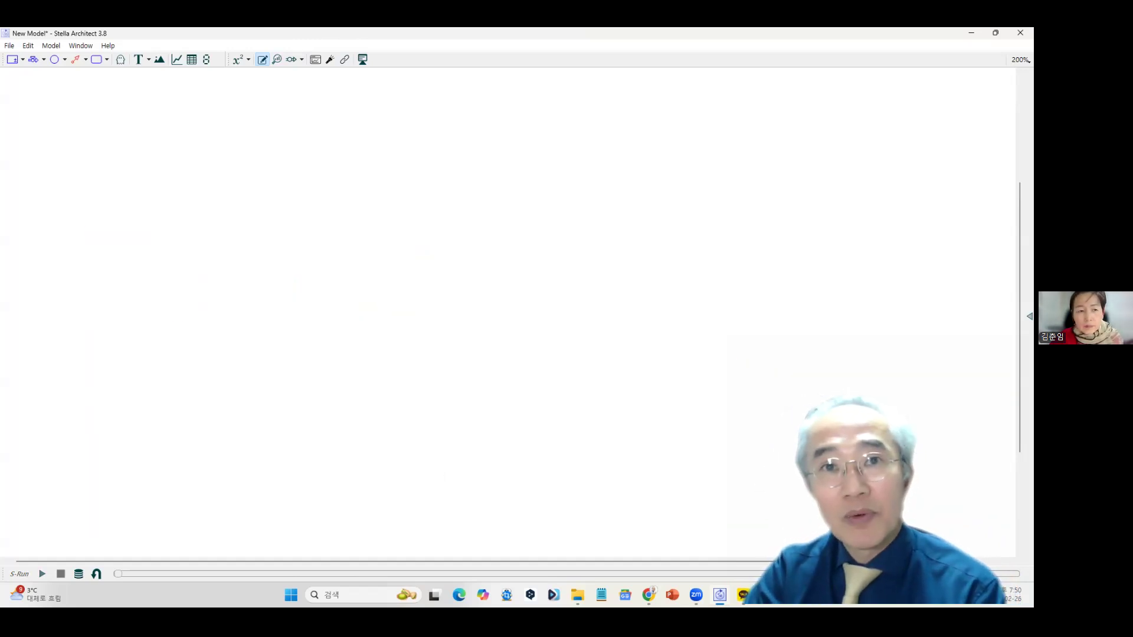
Switch to Chrome and examine the diagram, graph and equations of the 2-6 nonlinear bank balance model.
key("alt+Tab")
double_click(477, 134)
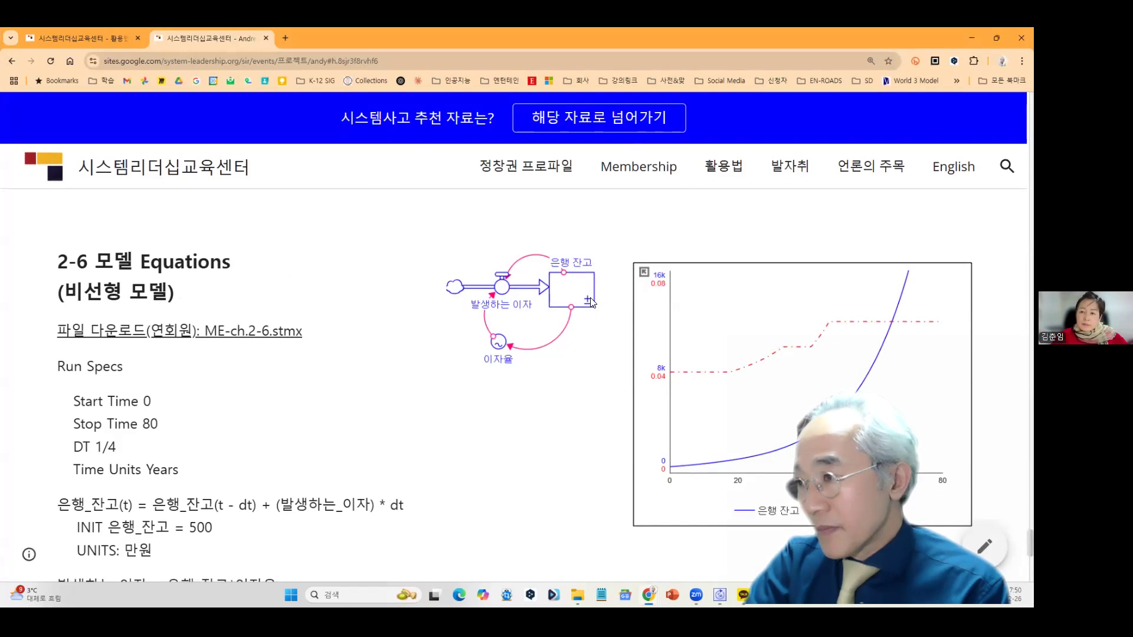
key("ctrl")
key("ctrl")
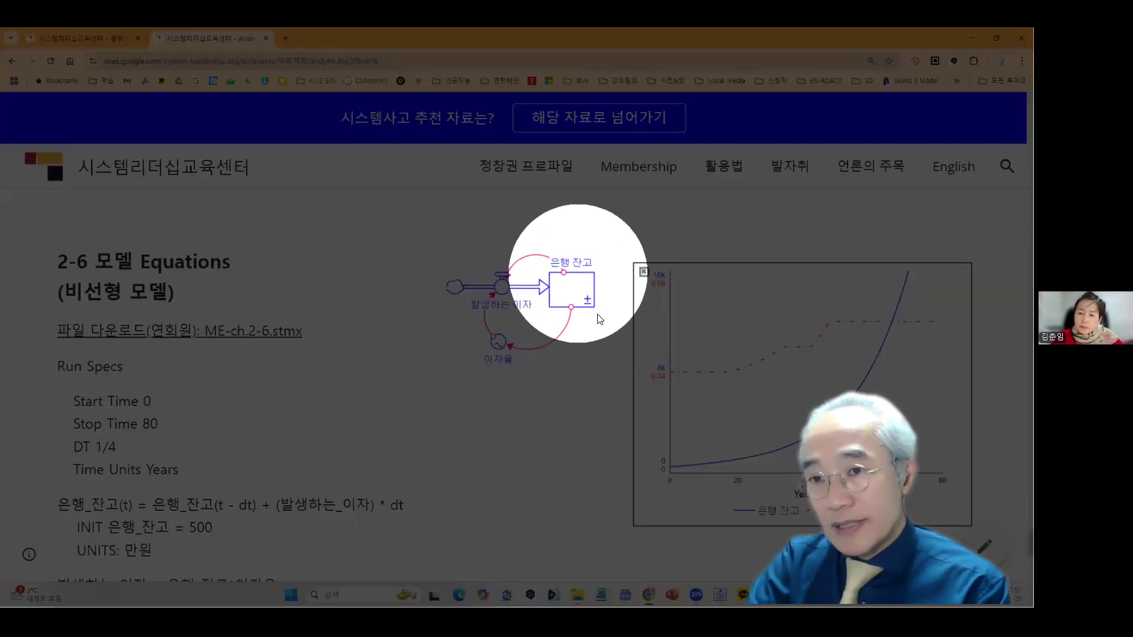
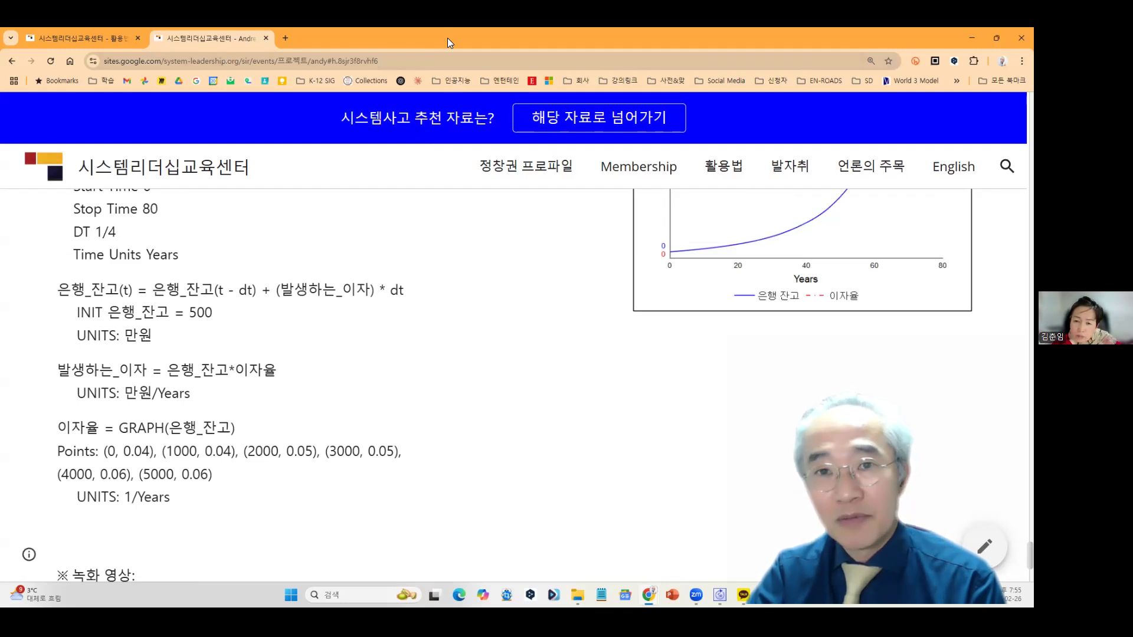
Switch back to Stella Architect, place a stock named 은행잔고 on the empty canvas and enlarge it slightly.
key("alt+Tab")
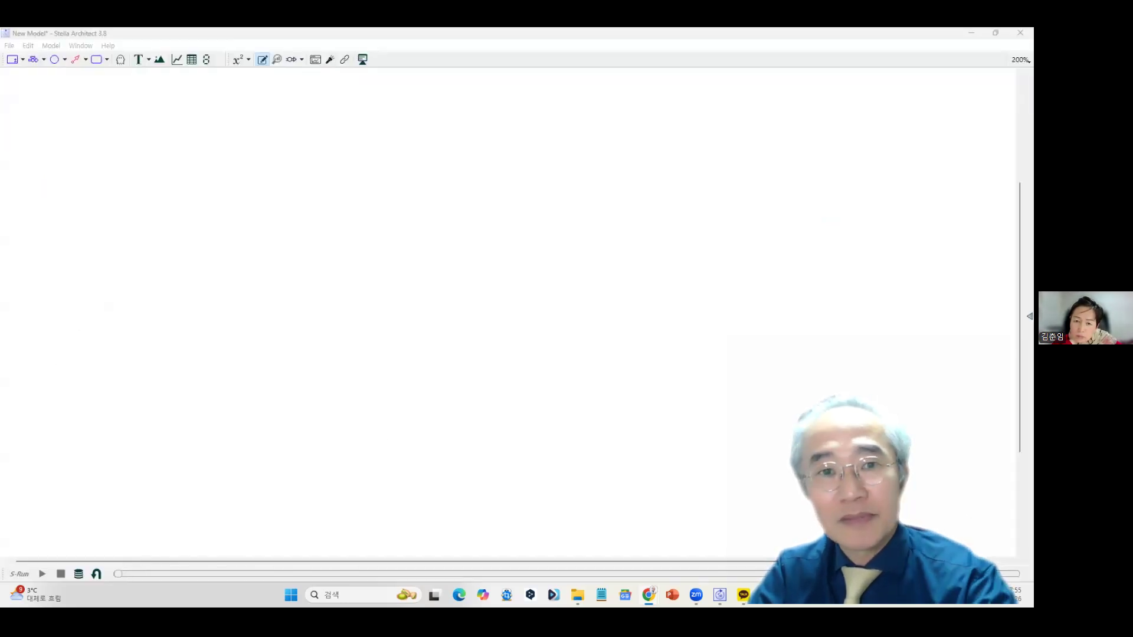
left_click(12, 60)
left_click(284, 231)
type("ㅇ")
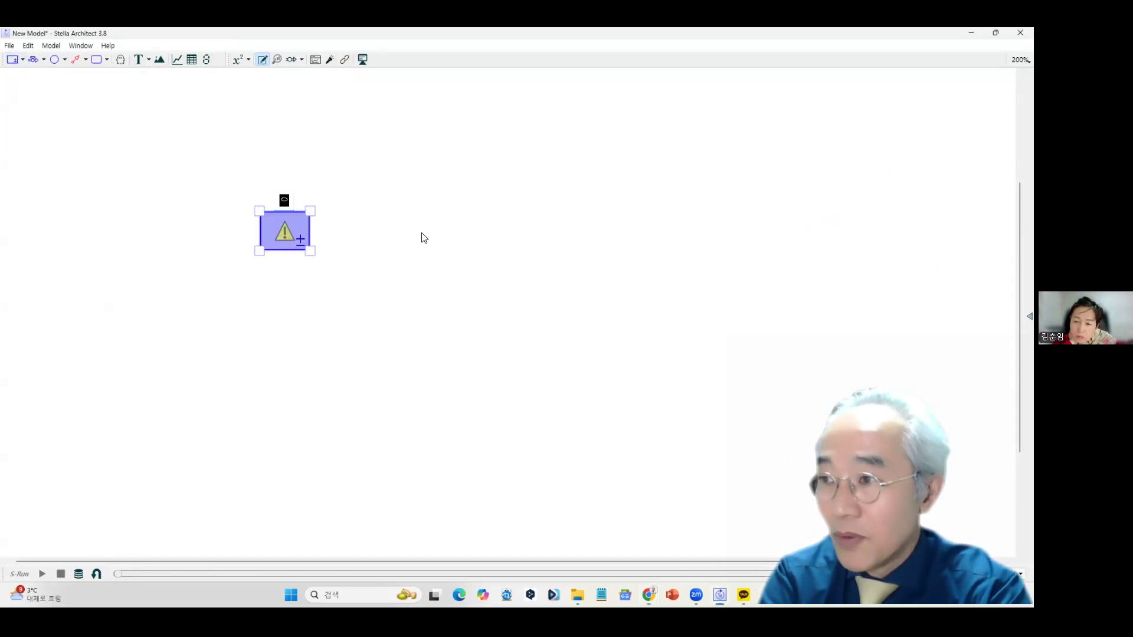
type("행잔고")
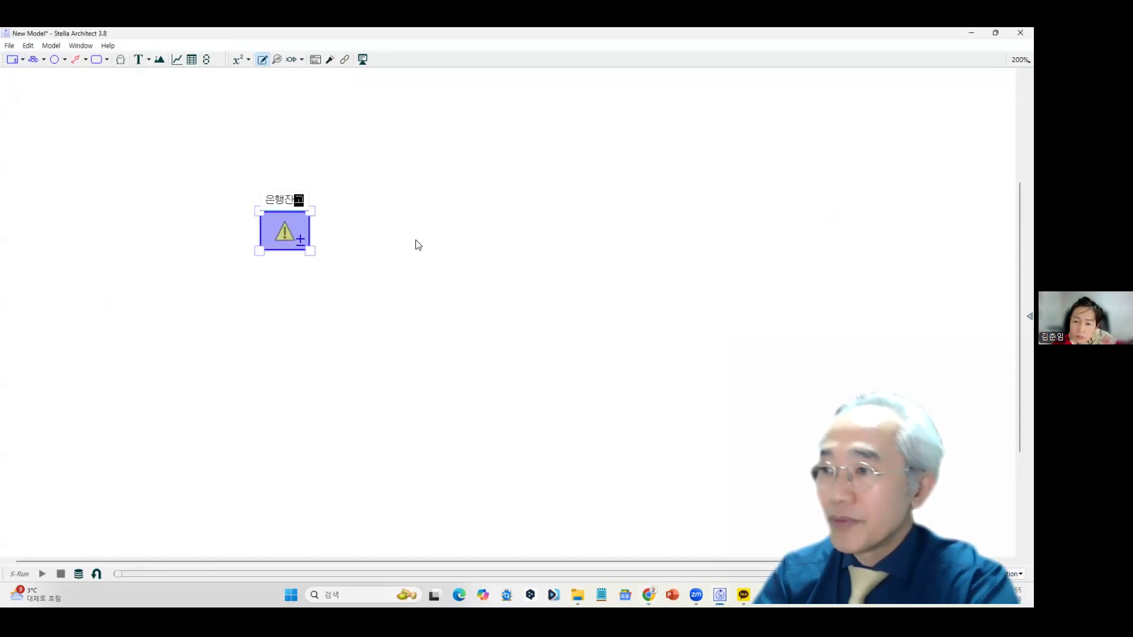
left_click(382, 247)
left_click(289, 248)
left_click_drag(307, 251, 317, 257)
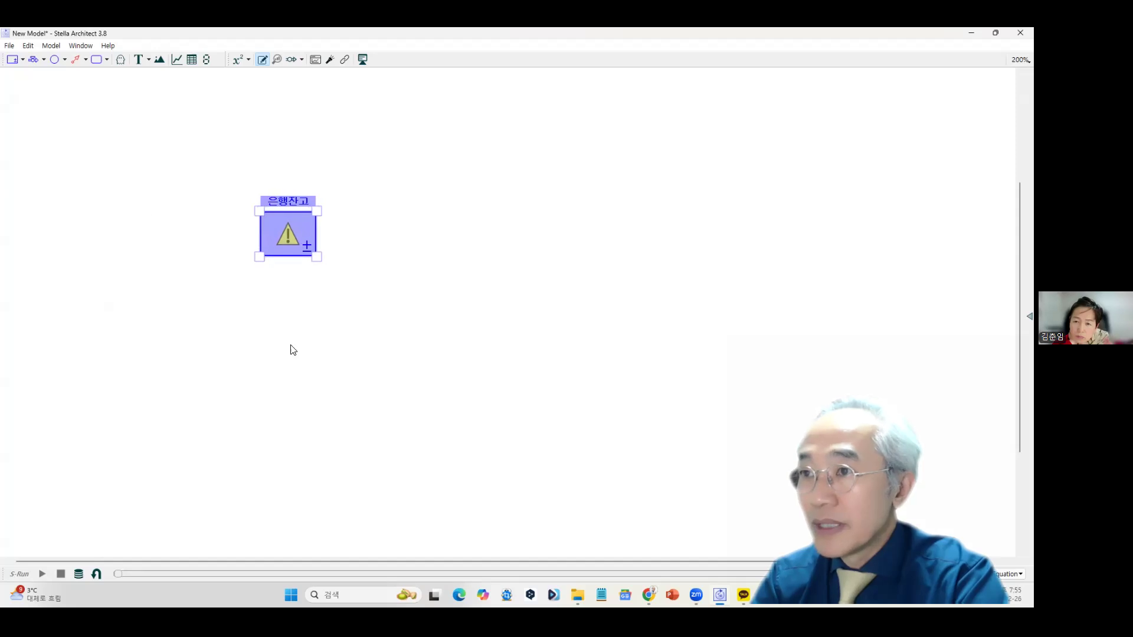
Add an inflow named 발생하는 이자 that runs from a cloud into the 은행잔고 stock.
left_click(44, 60)
left_click(47, 72)
left_click_drag(157, 233, 273, 253)
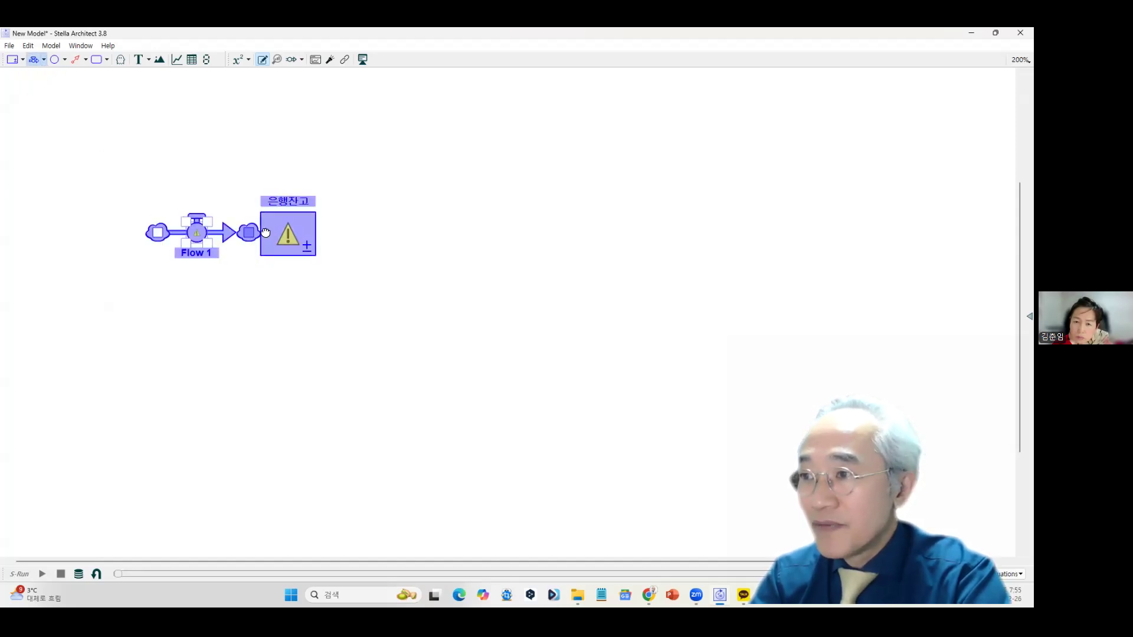
type("발")
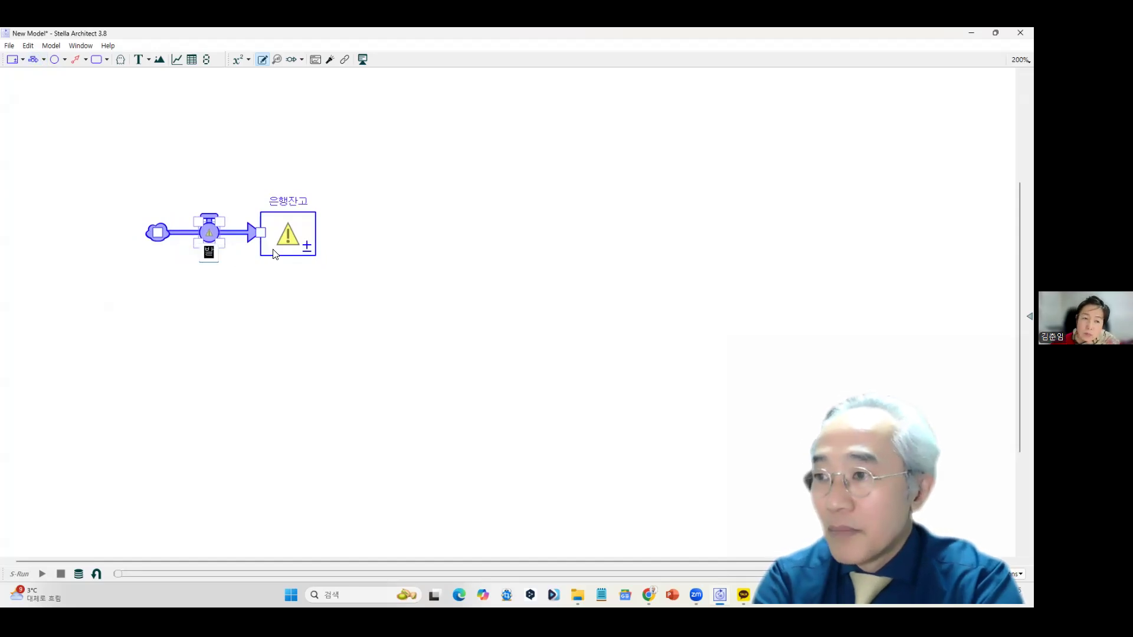
type("생하는 일자")
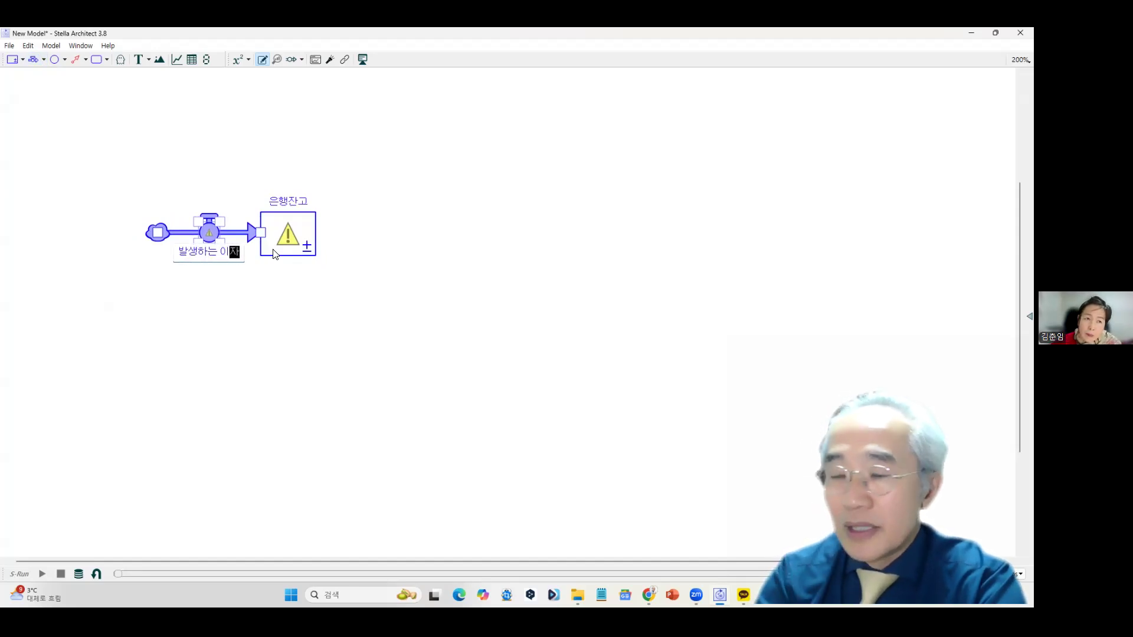
left_click(259, 300)
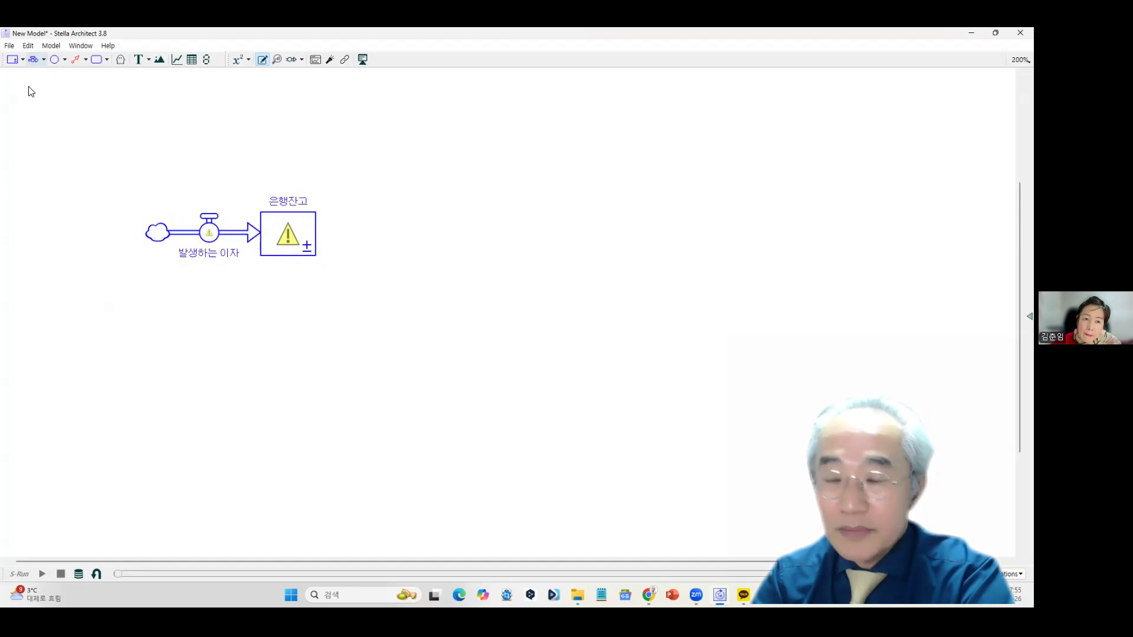
Place a converter named 이자율 below the 발생하는 이자 flow.
left_click(55, 59)
left_click(190, 315)
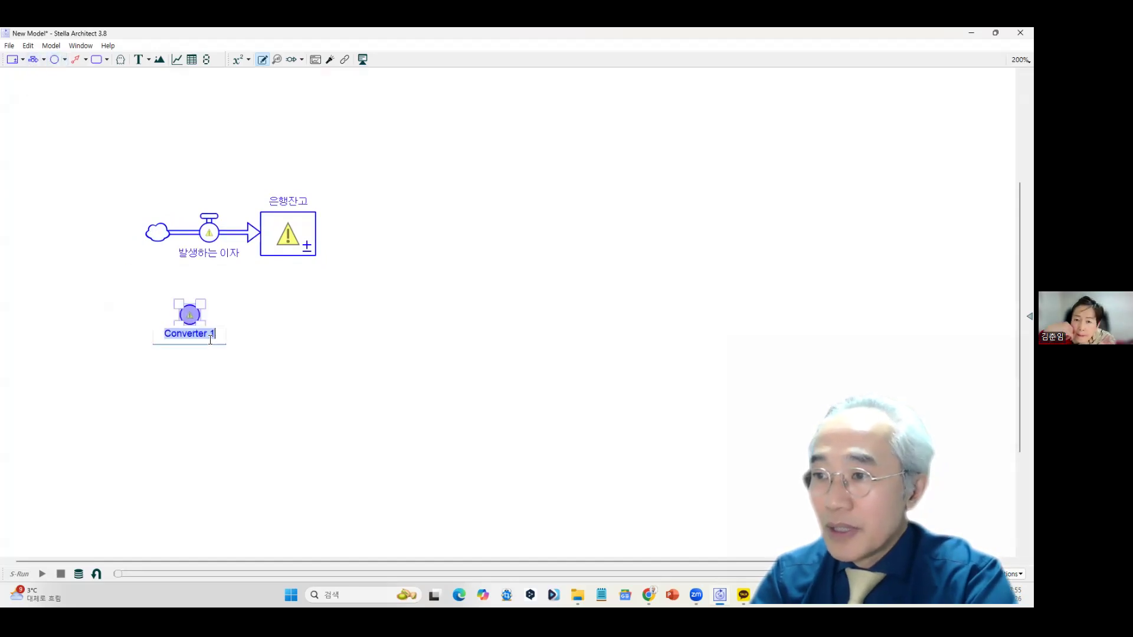
type("이자율")
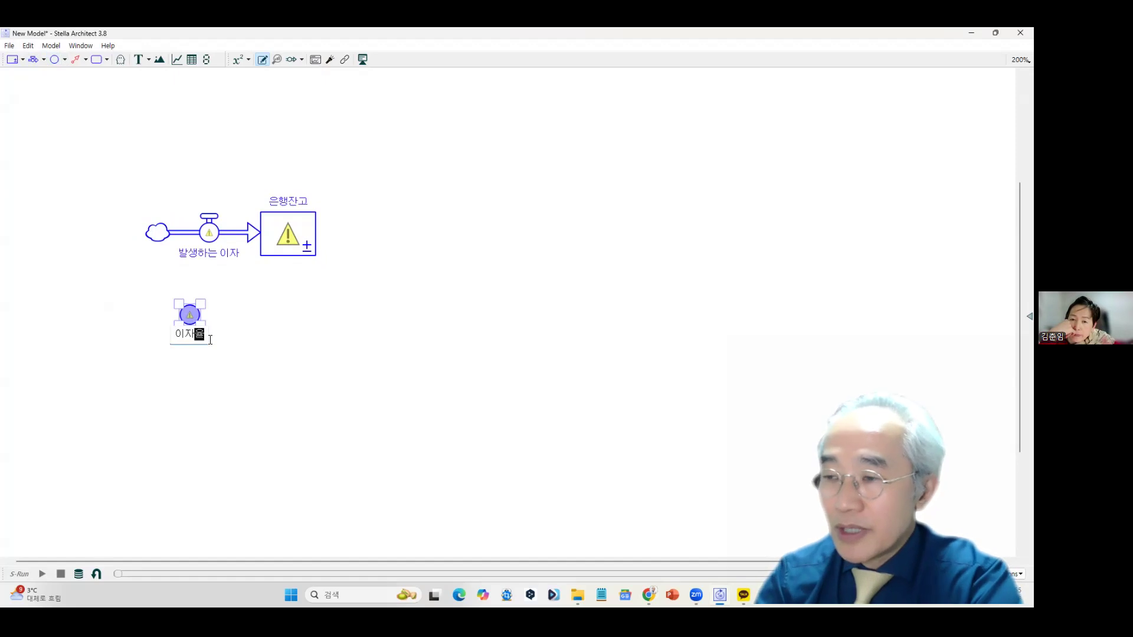
left_click(247, 319)
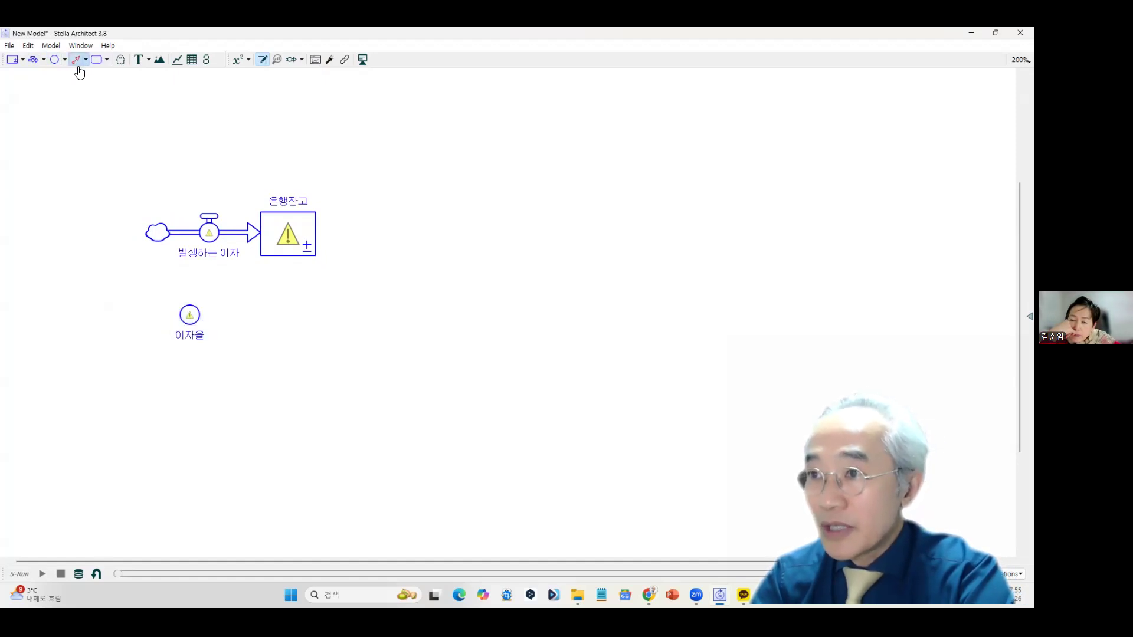
Link 은행잔고 to 발생하는 이자 and 이자율, link 이자율 to 발생하는 이자, and centre the 이자율 converter beneath the flow.
left_click_drag(279, 227, 209, 231)
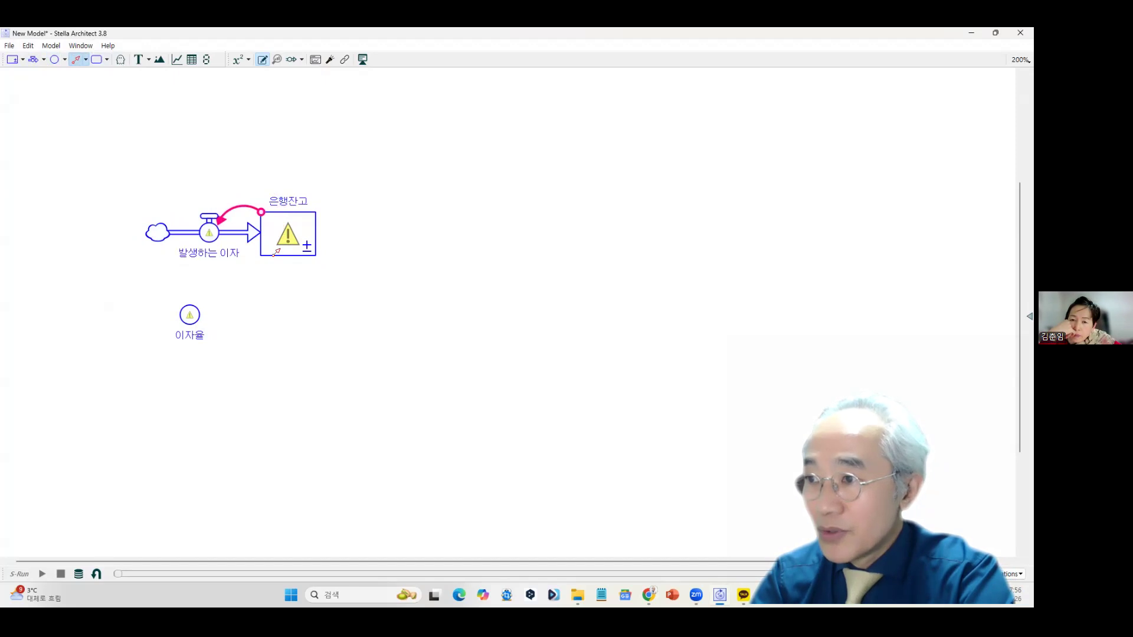
left_click_drag(179, 311, 208, 233)
left_click_drag(287, 256, 189, 321)
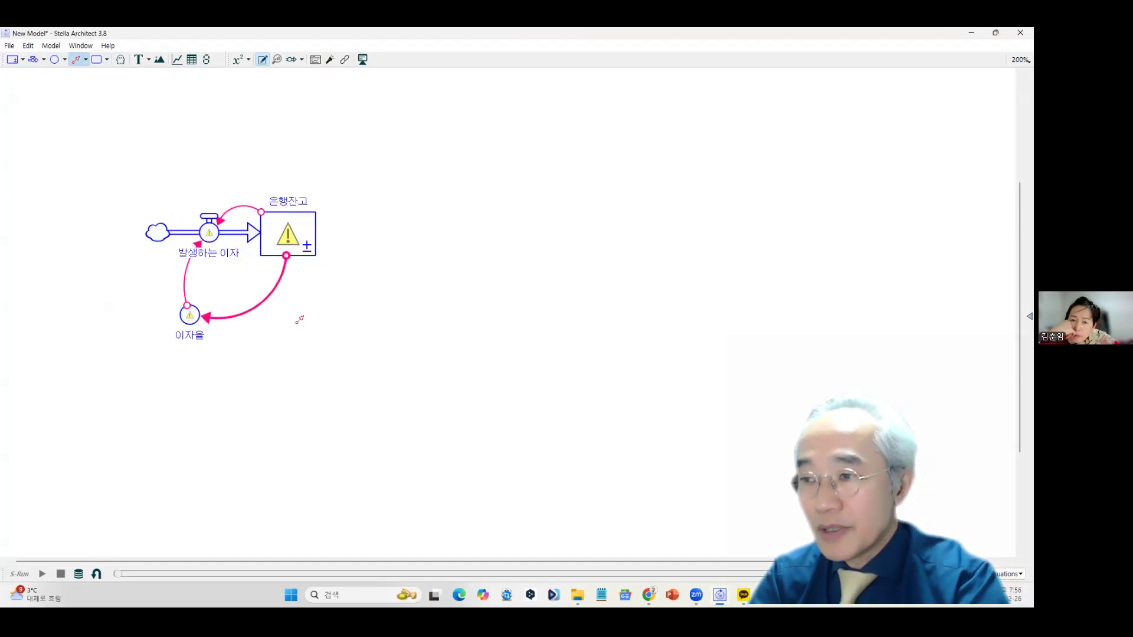
key("Escape")
left_click_drag(188, 316, 211, 315)
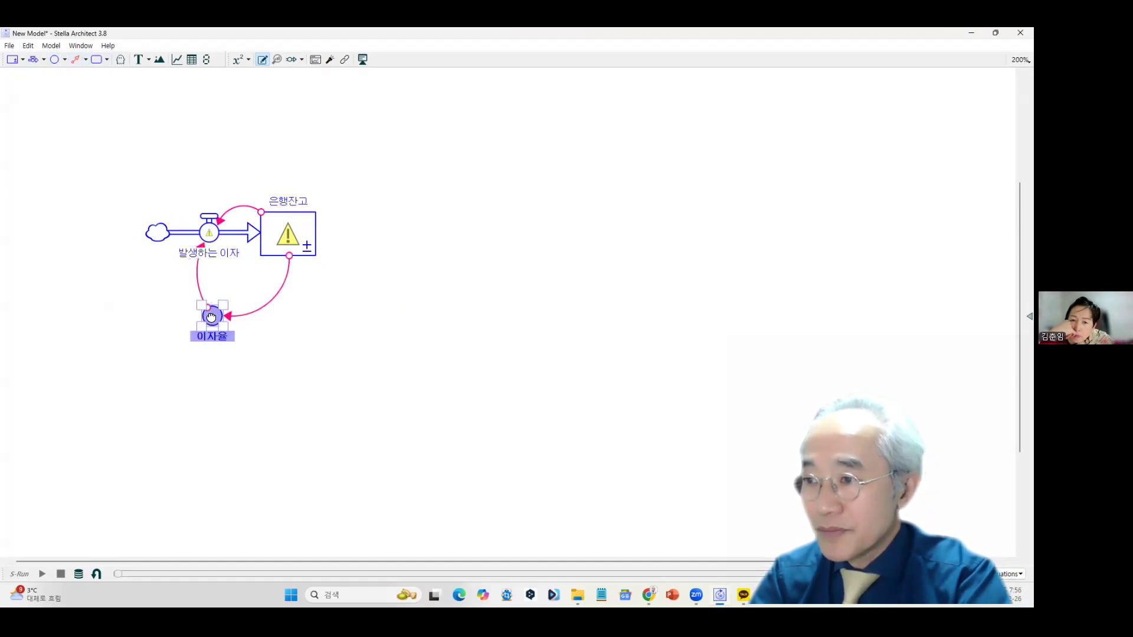
left_click(303, 329)
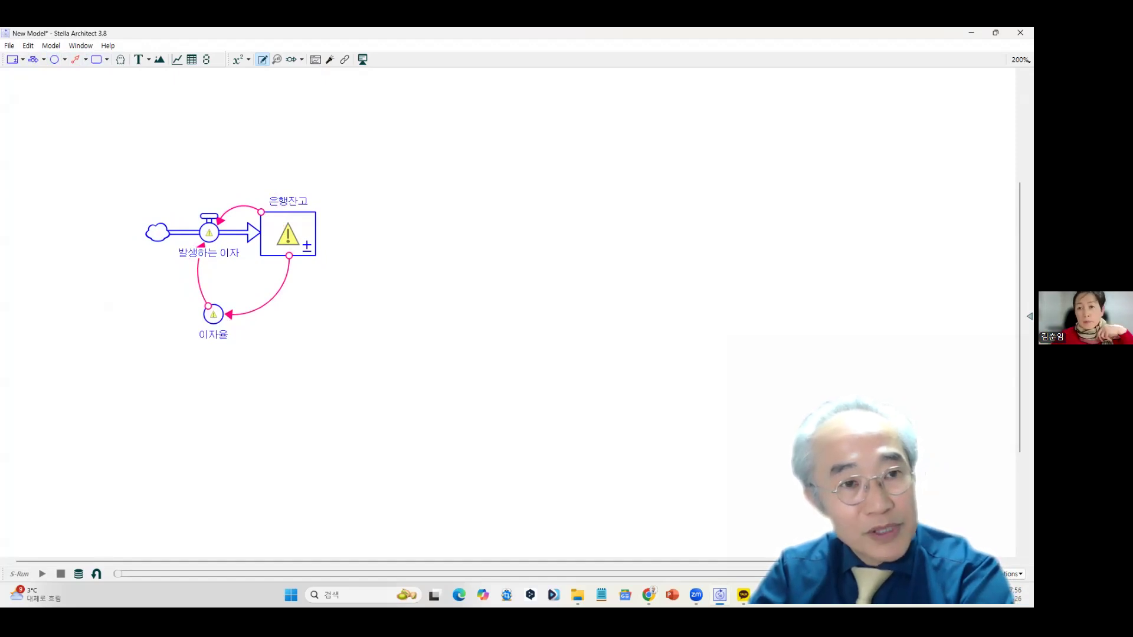
Set the simulation's stop time to 80 in the model settings.
double_click(484, 187)
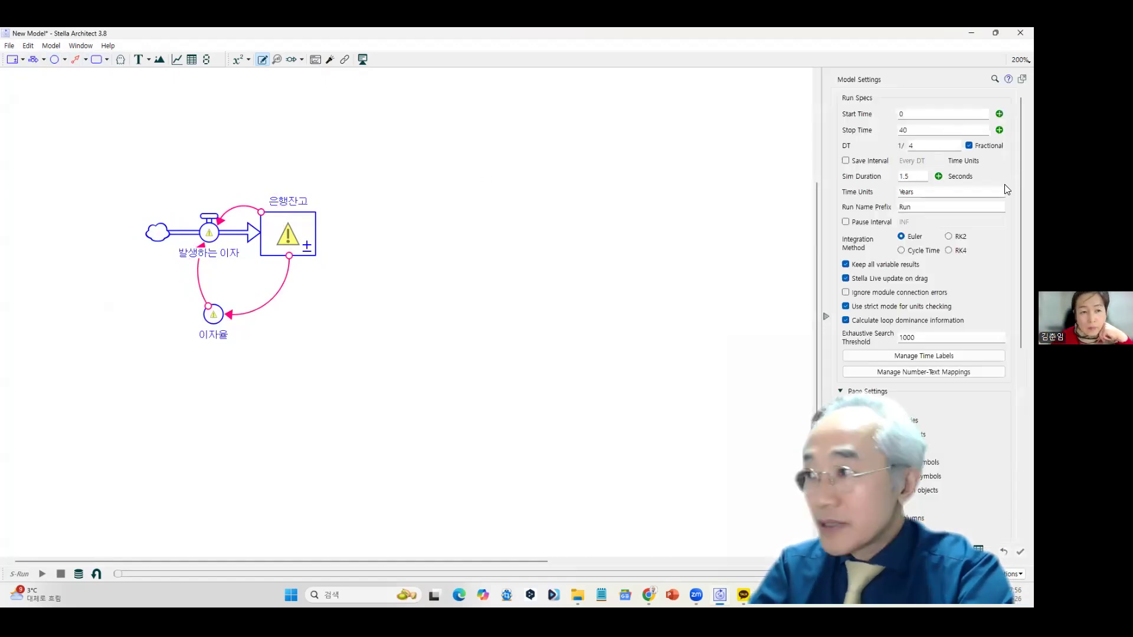
double_click(621, 195)
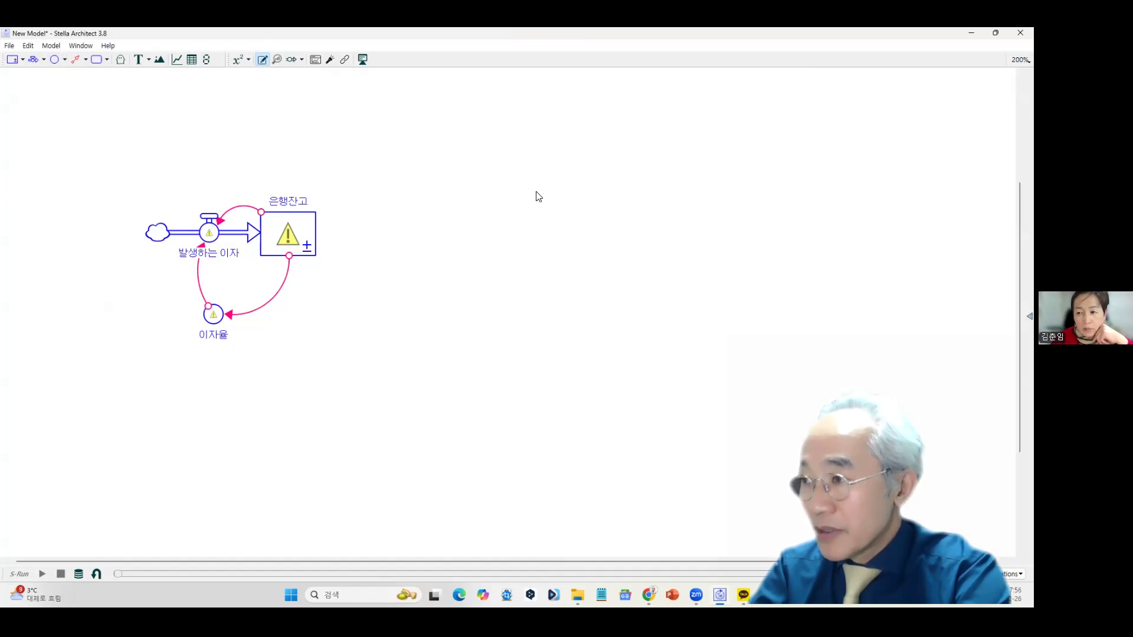
double_click(537, 196)
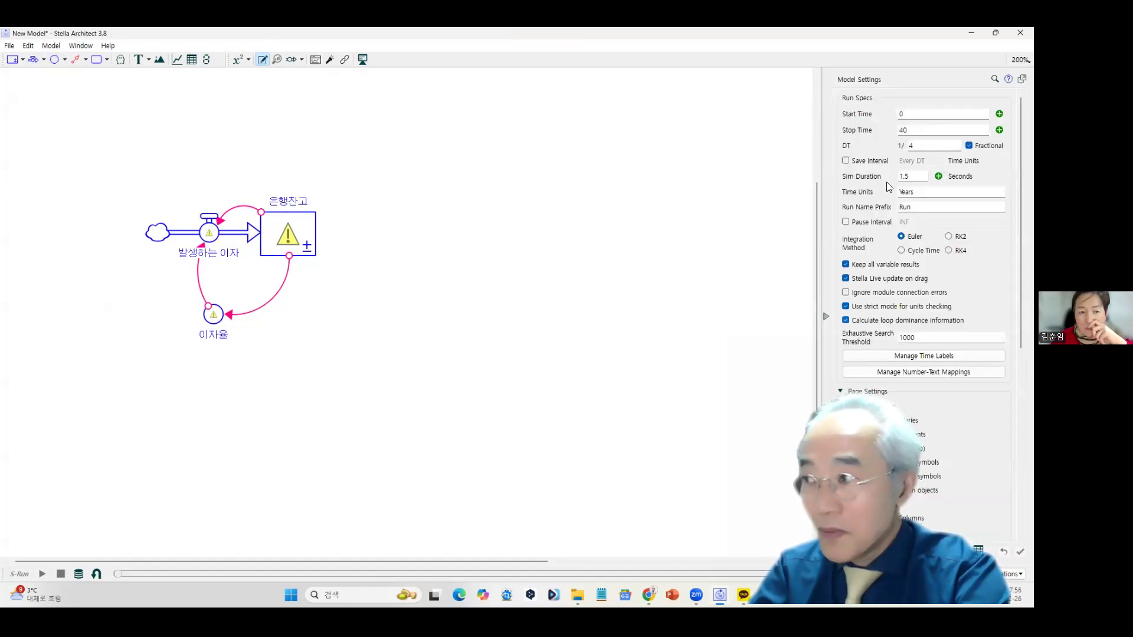
left_click_drag(922, 130, 860, 131)
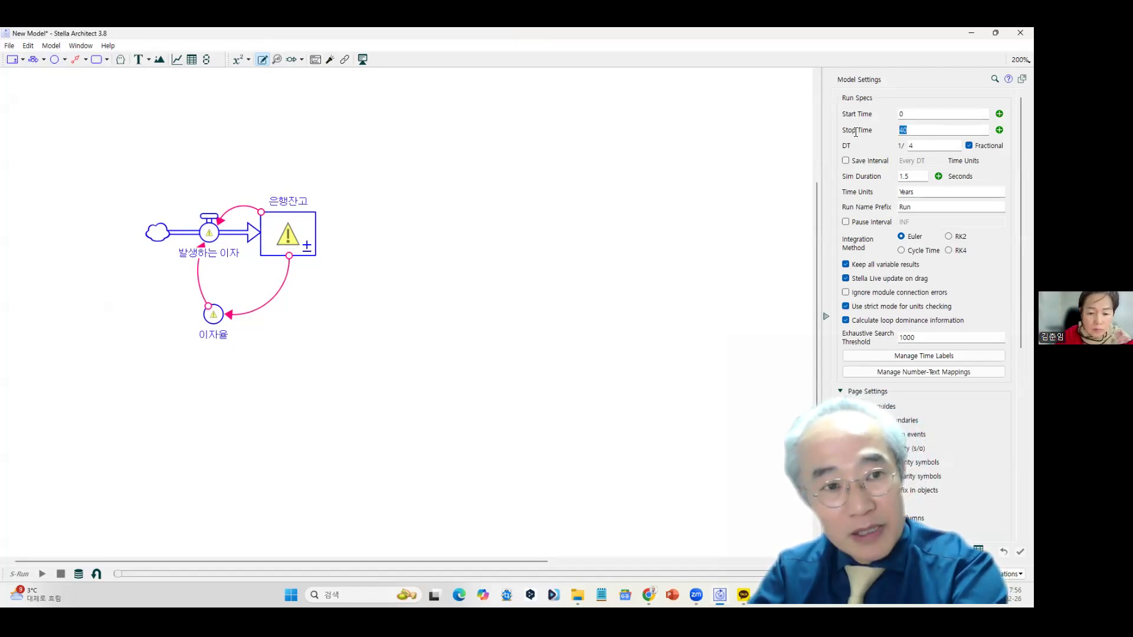
type("80")
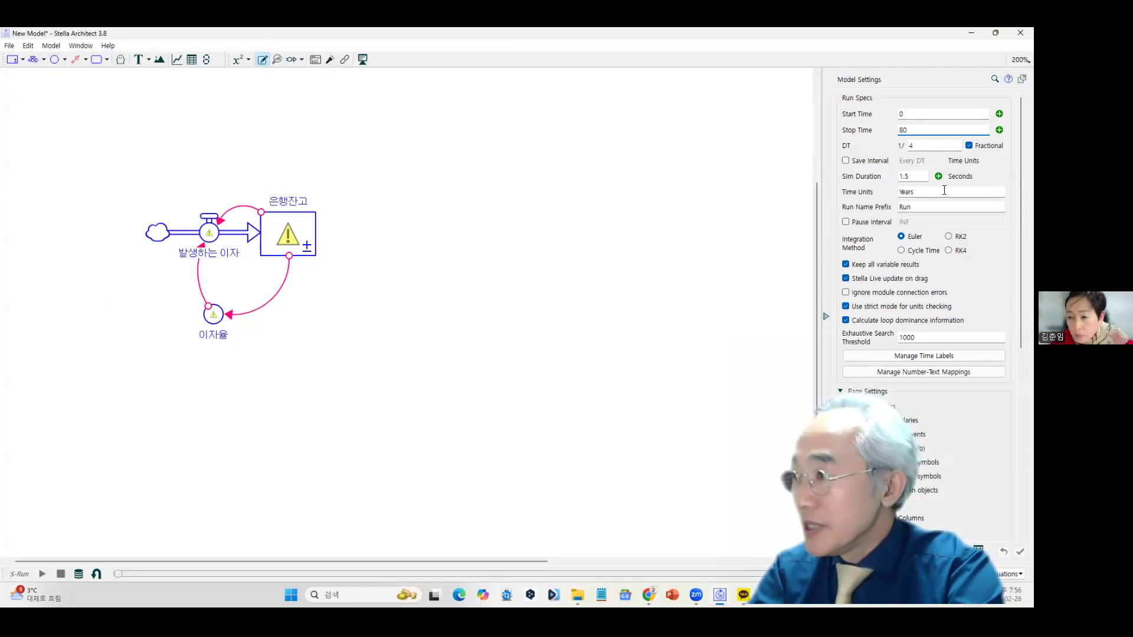
left_click(486, 282)
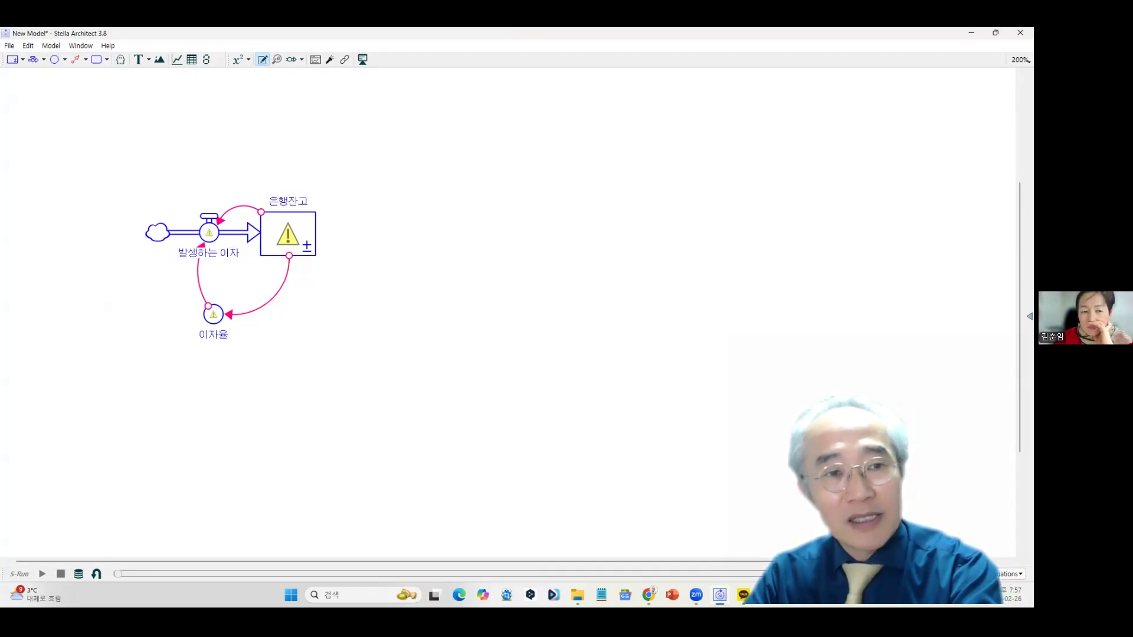
Set the initial value of the 은행잔고 stock to 500.
double_click(303, 254)
type("500")
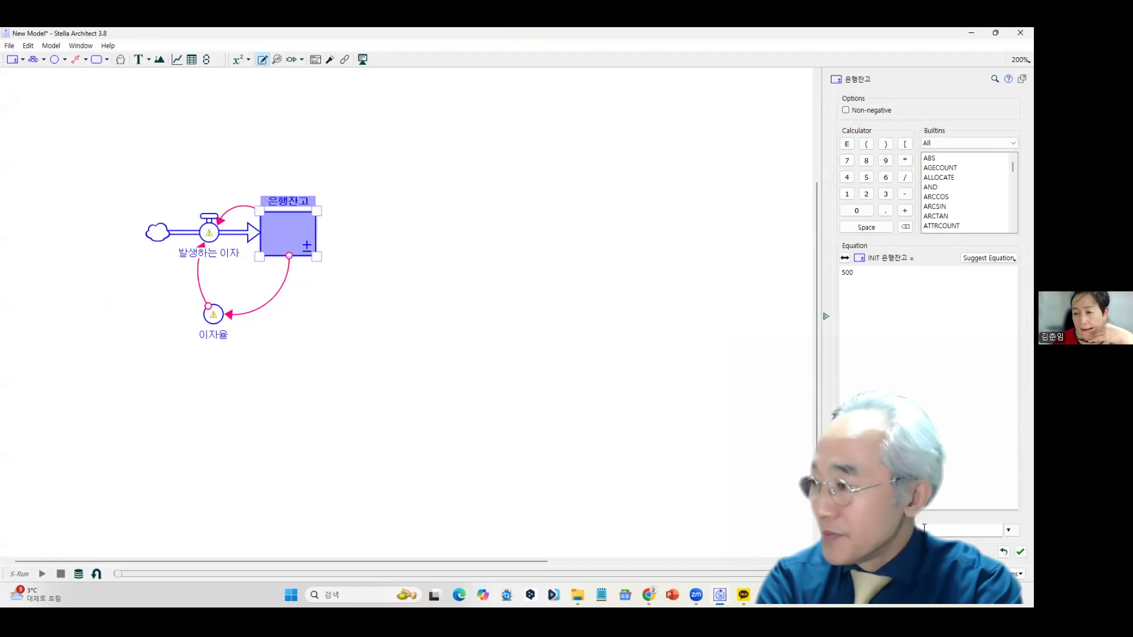
left_click(517, 383)
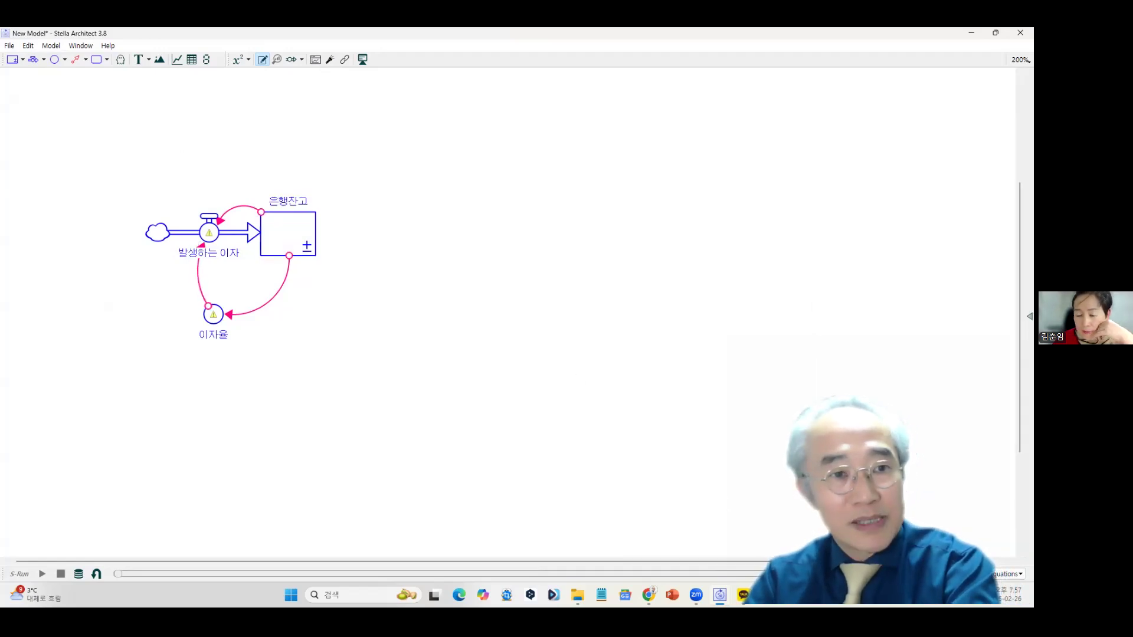
Define the 발생하는 이자 flow with the equation 은행잔고*이자율.
double_click(209, 237)
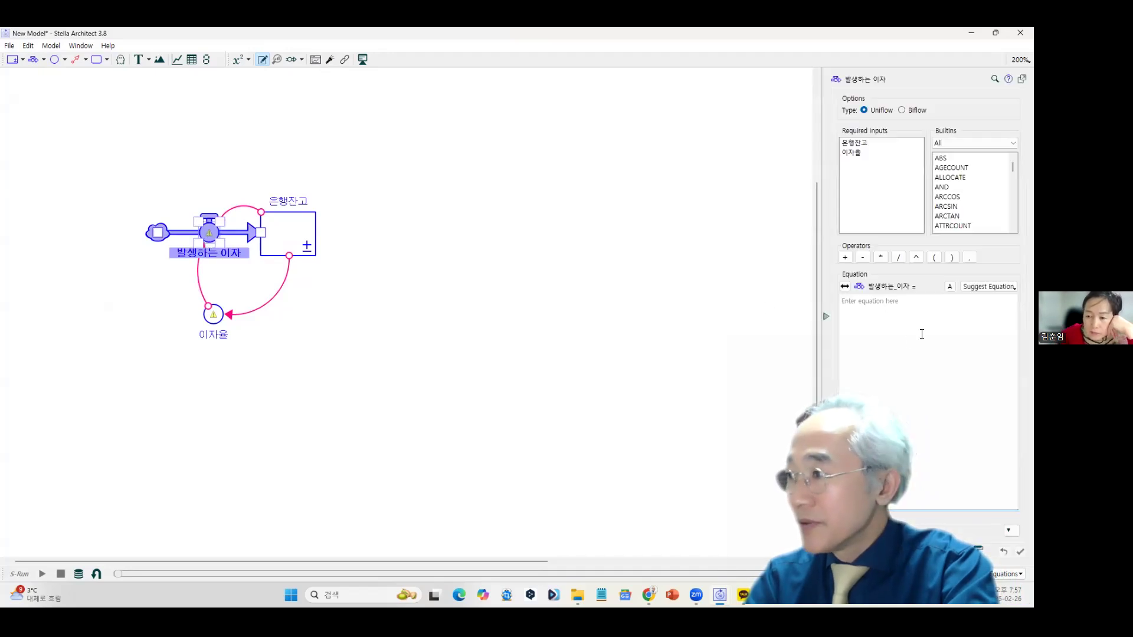
double_click(869, 144)
left_click(880, 258)
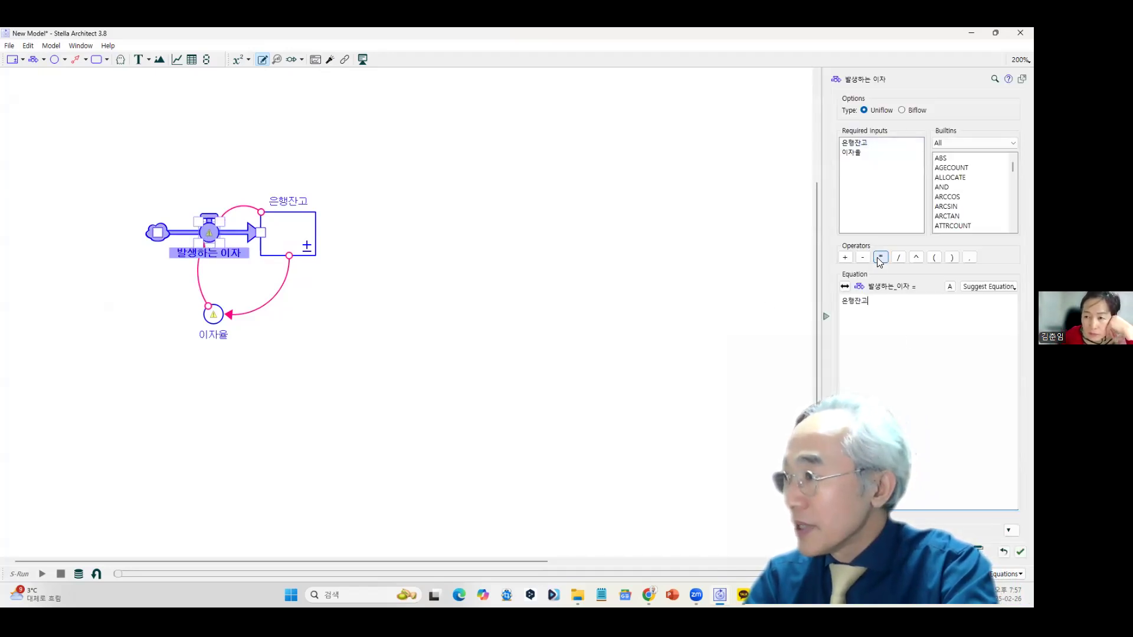
double_click(856, 152)
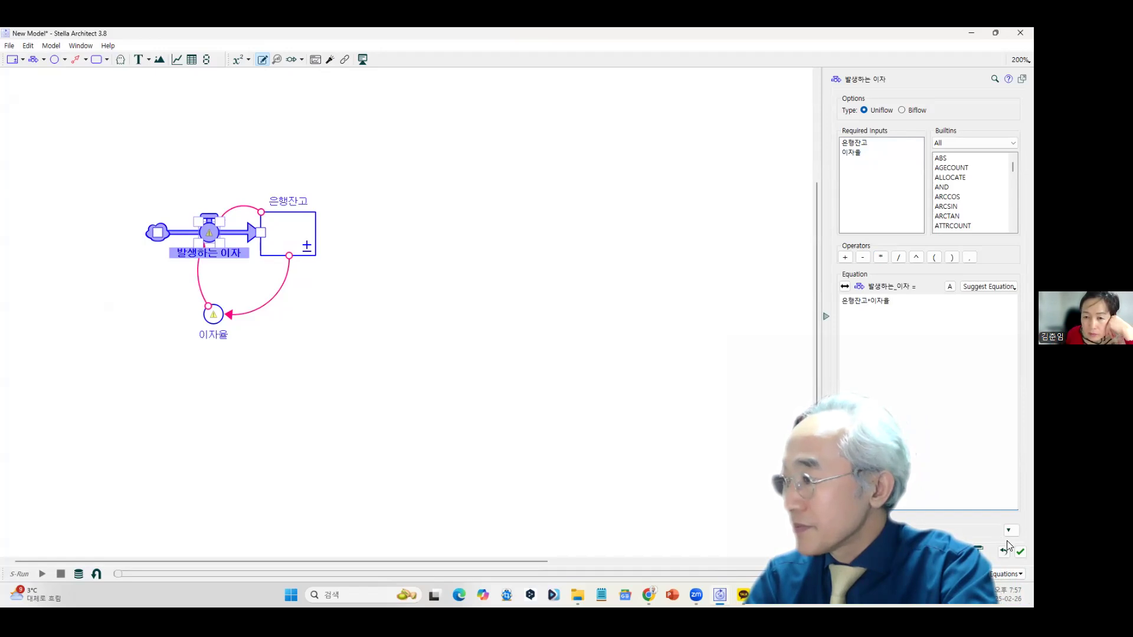
left_click(479, 318)
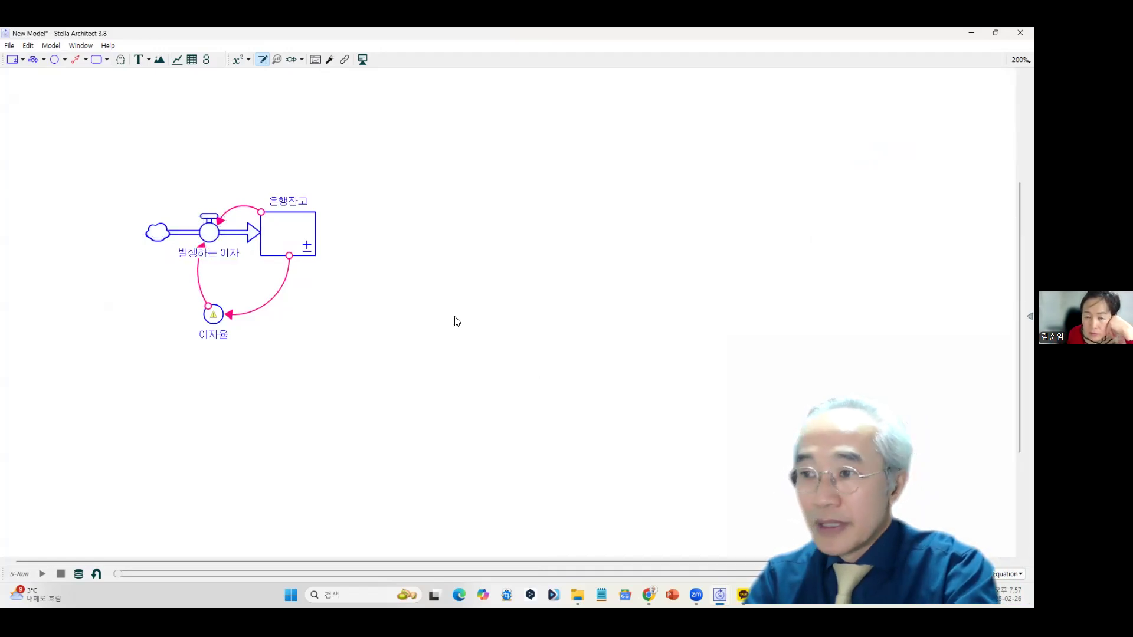
Enter 은행잔고 as the equation of the 이자율 converter.
double_click(202, 320)
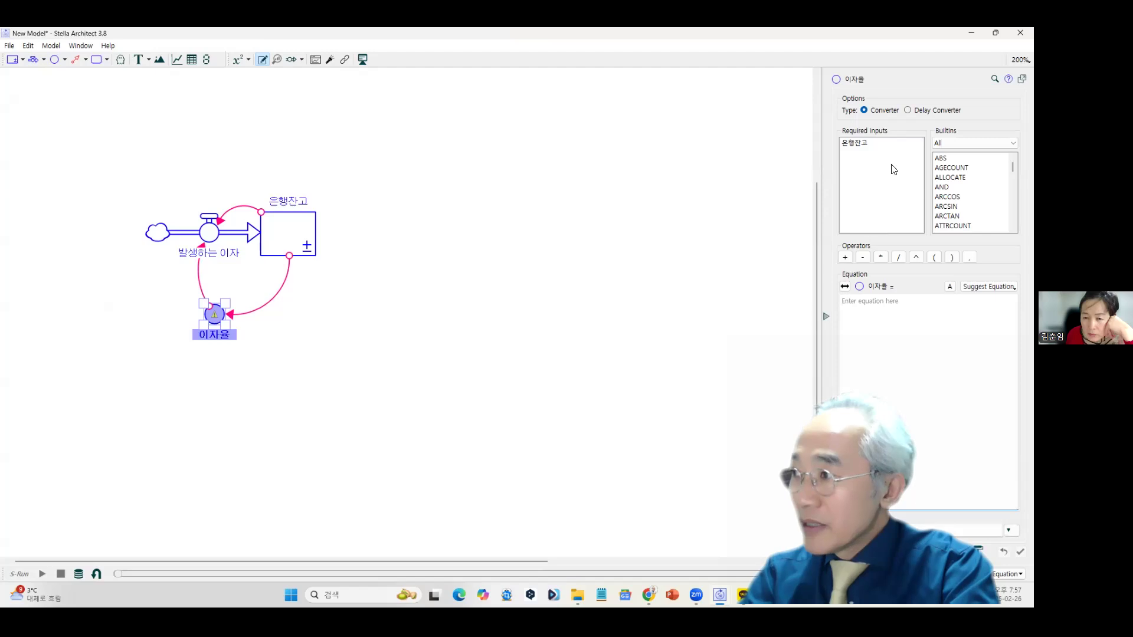
left_click(857, 143)
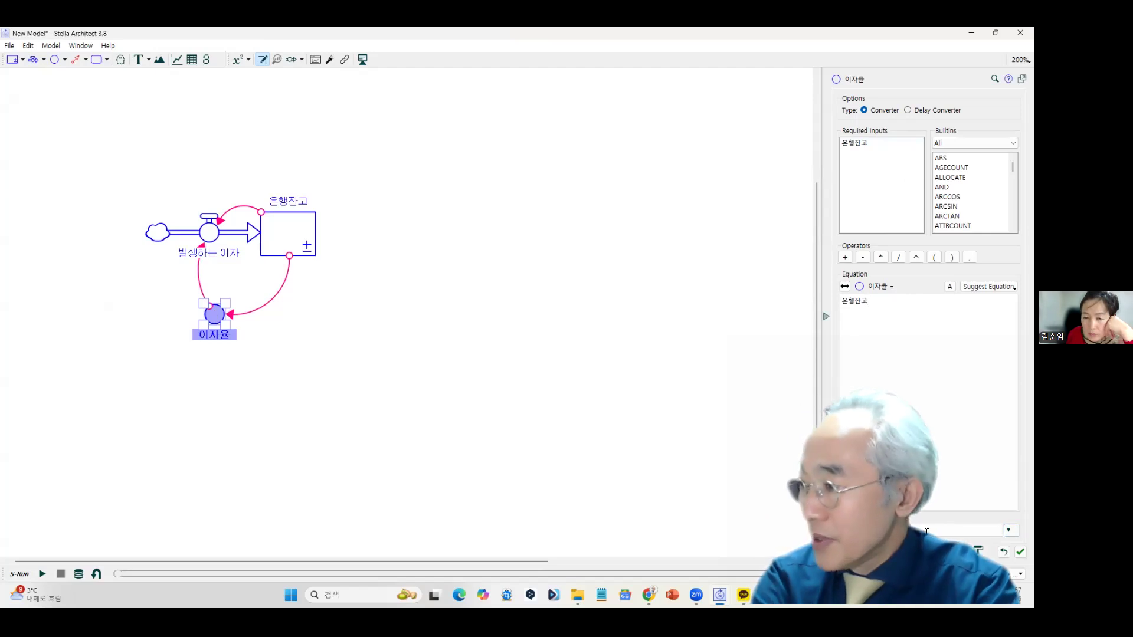
left_click(949, 455)
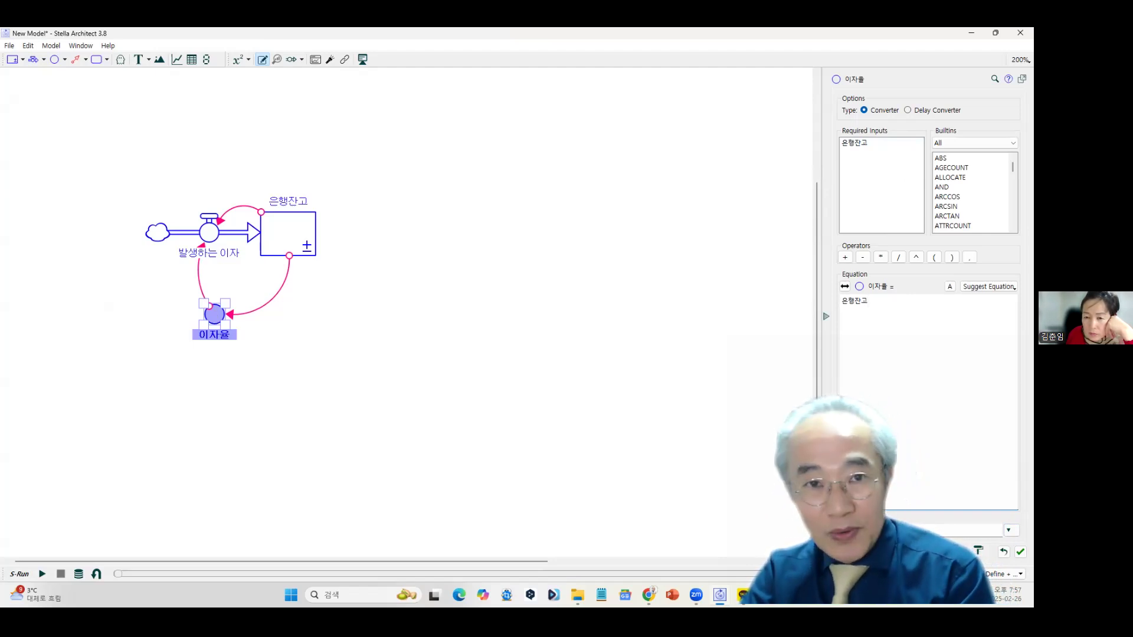
key("super+shift+s")
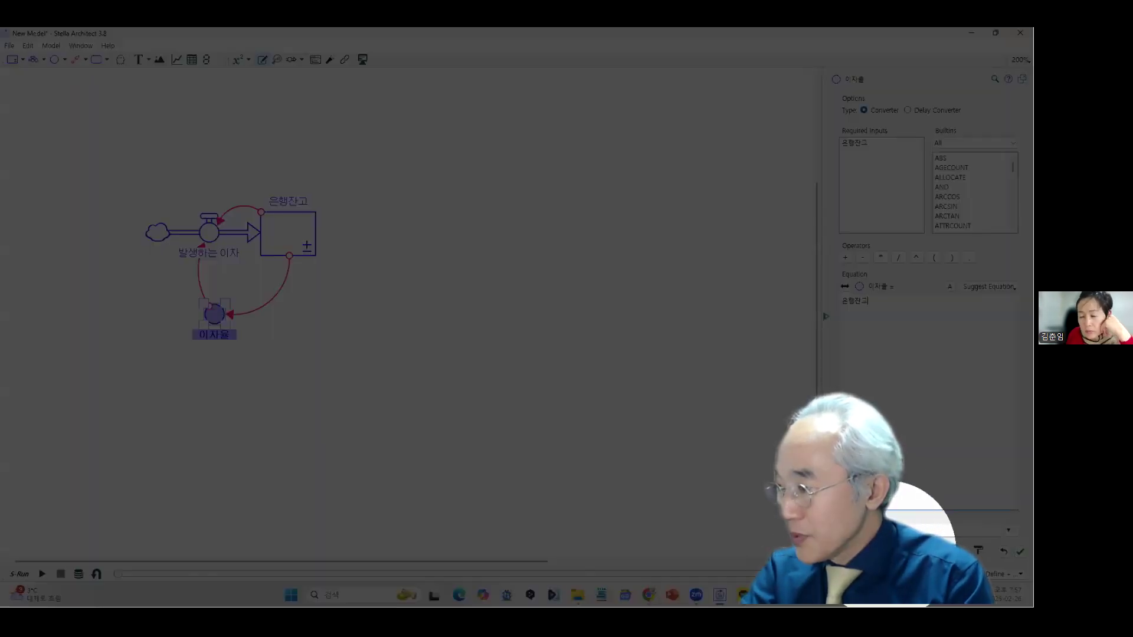
key("Escape")
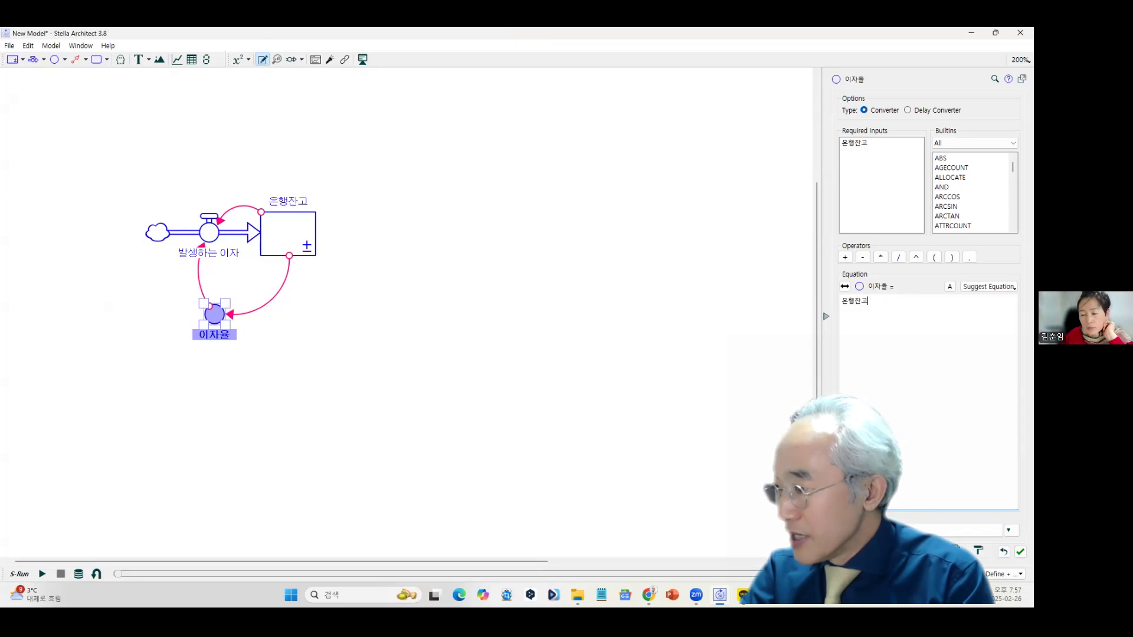
key("super+shift+s")
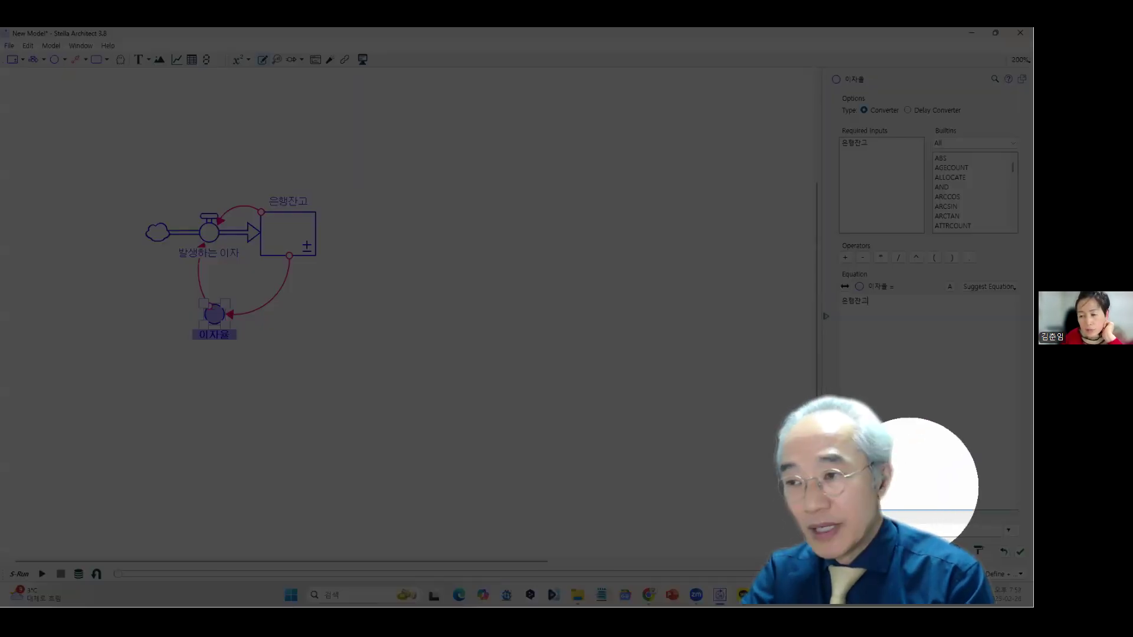
key("Escape")
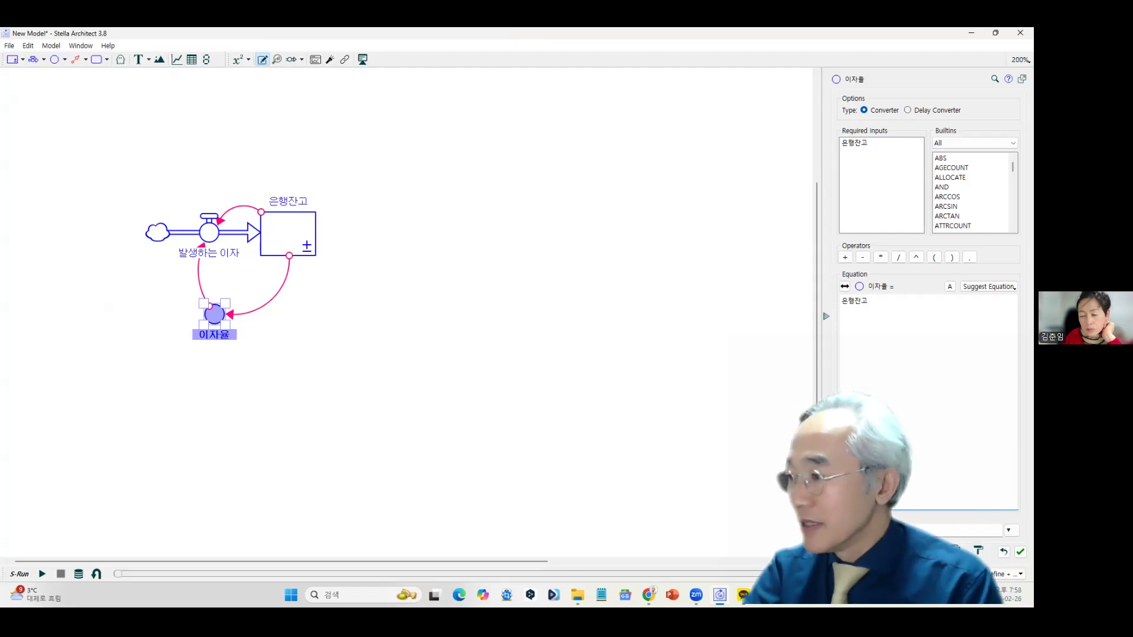
key("ctrl")
key("ctrl")
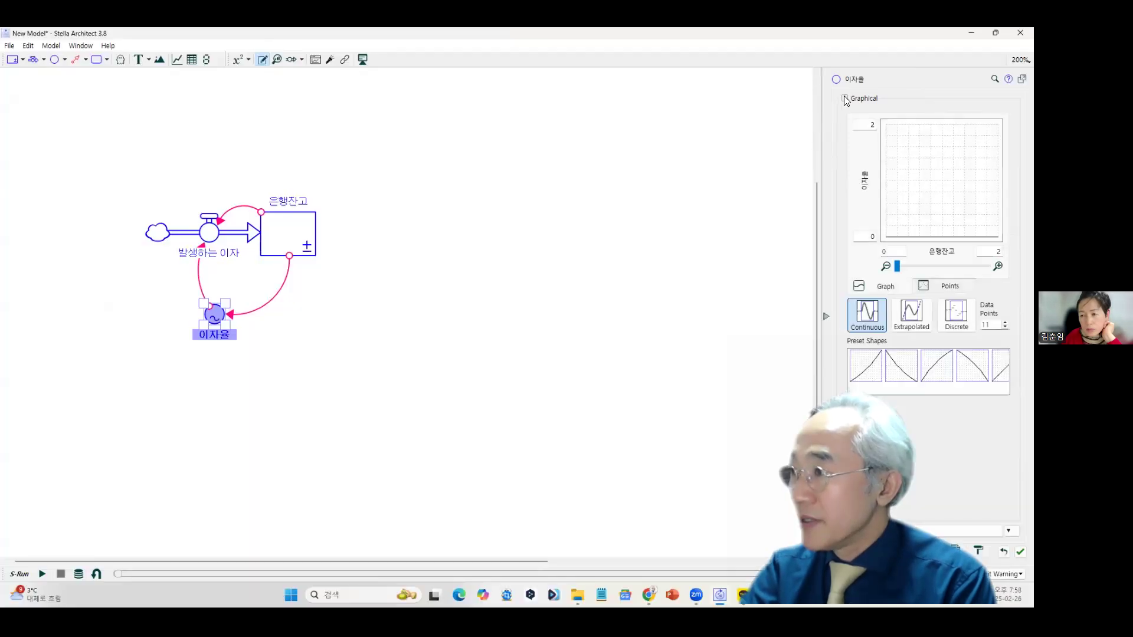
Make 이자율 a graphical function and set the upper limit of its 은행잔고 axis to 5000.
left_click(843, 97)
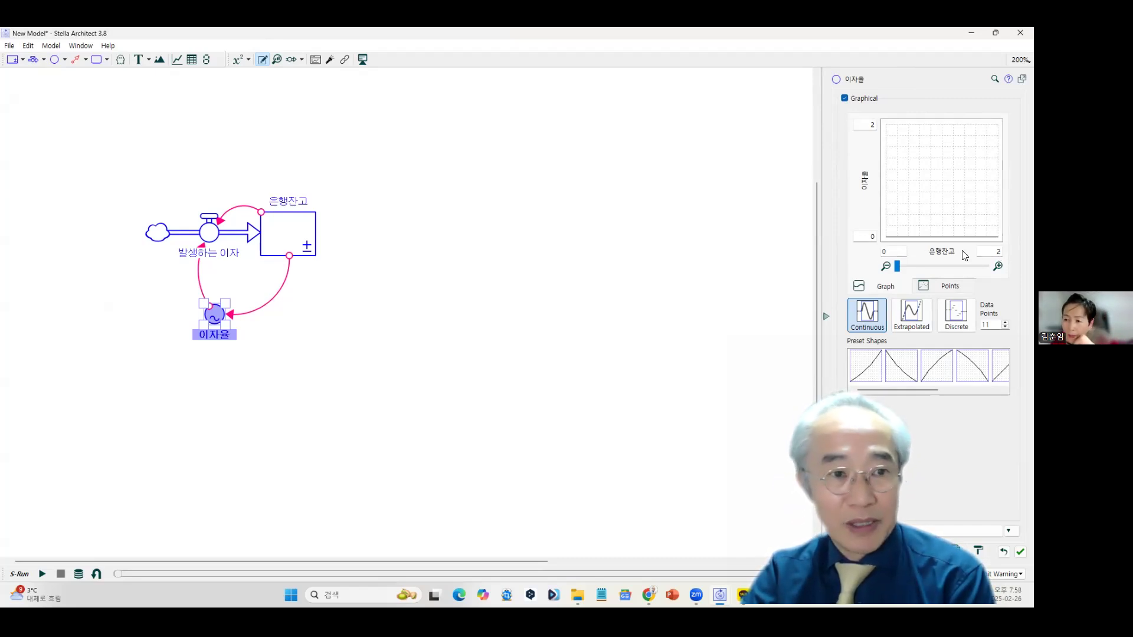
double_click(998, 251)
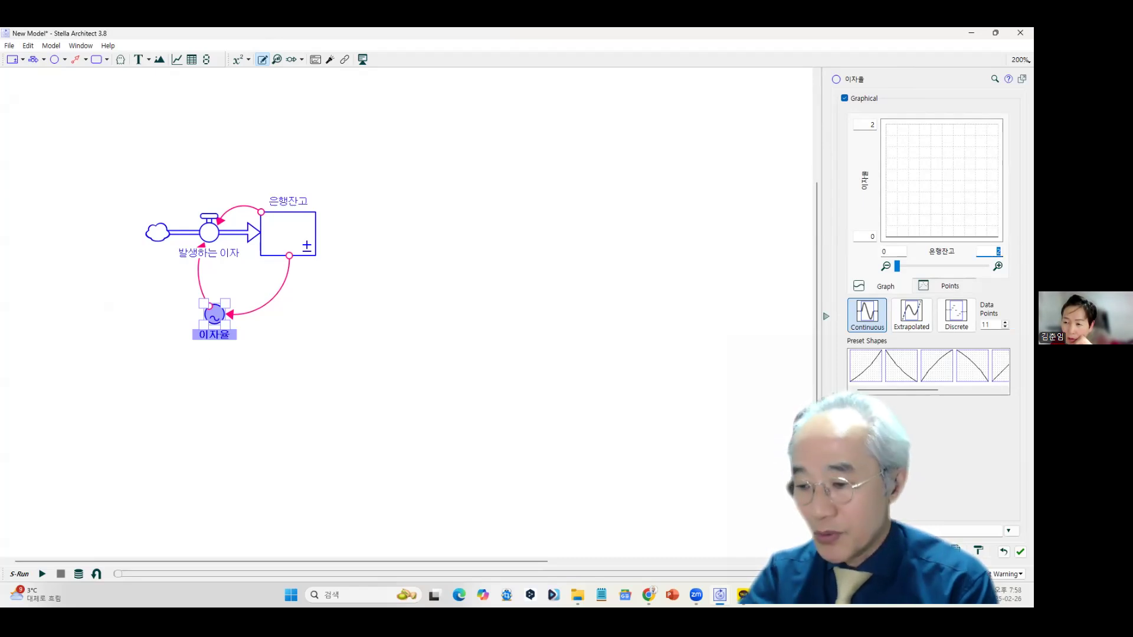
type("5000")
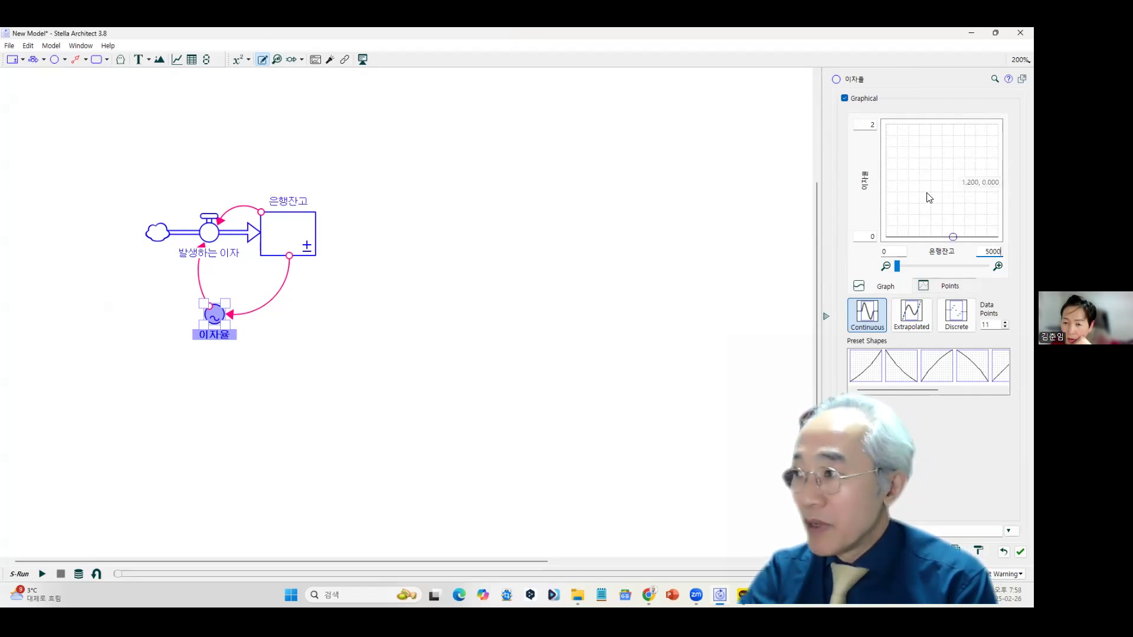
Set the upper limit of the graphical function's 이자율 axis to 0.06.
left_click(865, 237)
left_click_drag(865, 238, 907, 239)
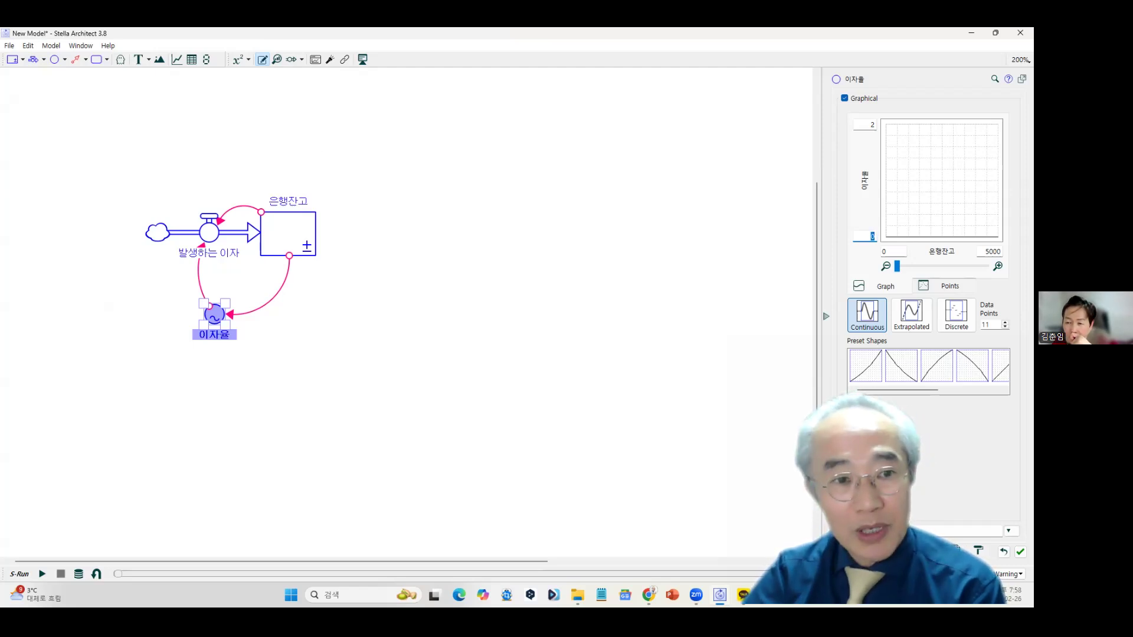
left_click(872, 125)
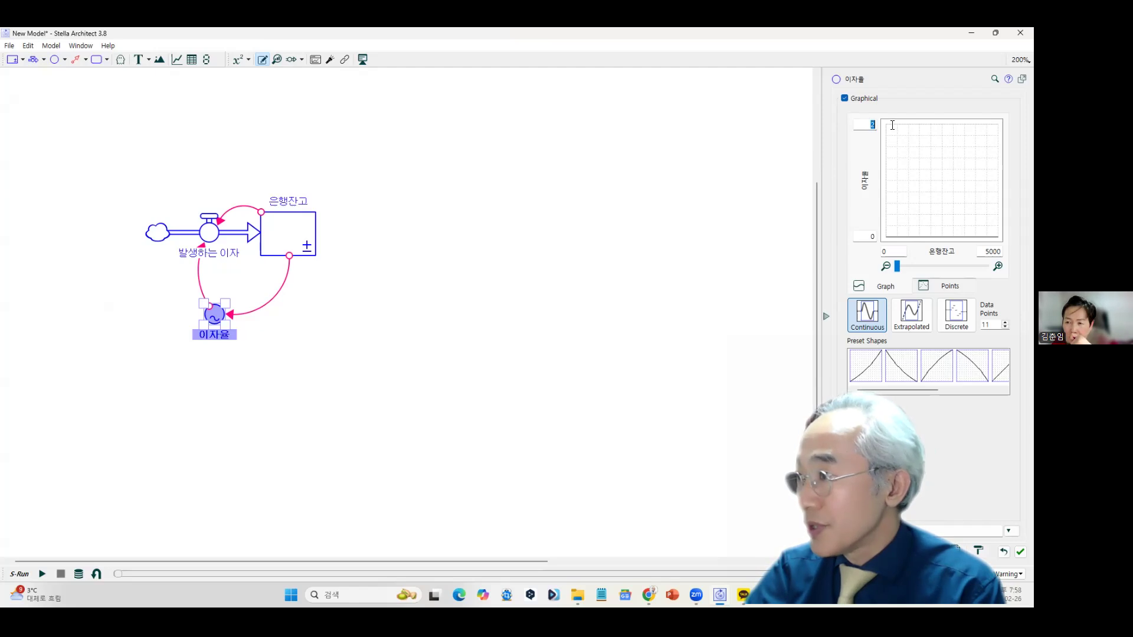
type("0.06")
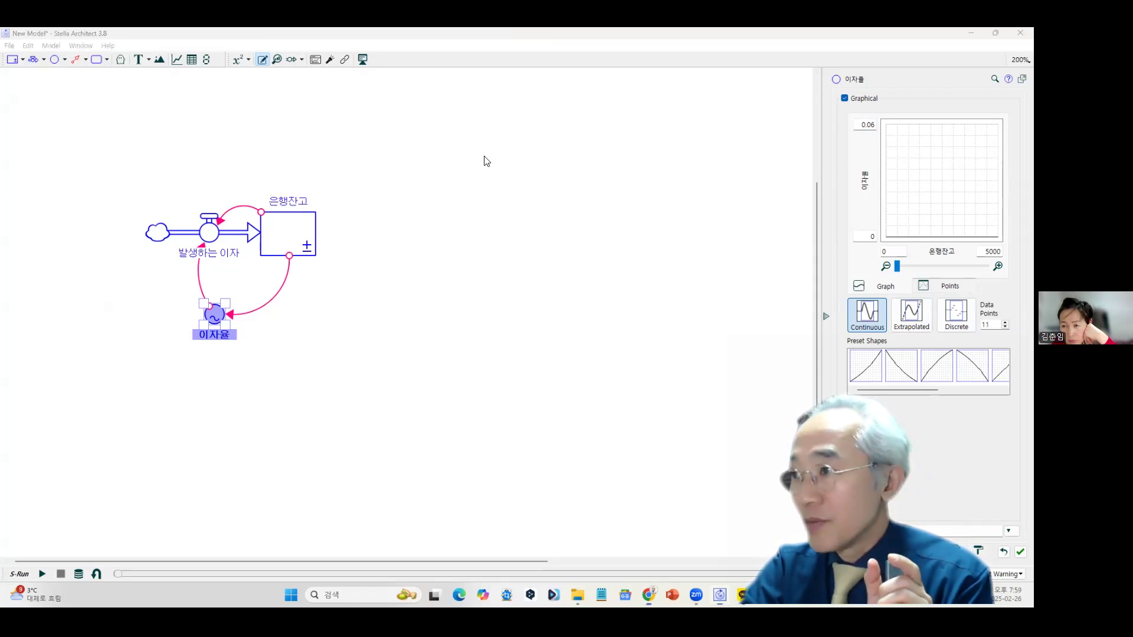
Check the 이자율 graph points listed on the reference web page in the browser, and return to Stella Architect.
key("alt+Tab")
double_click(688, 97)
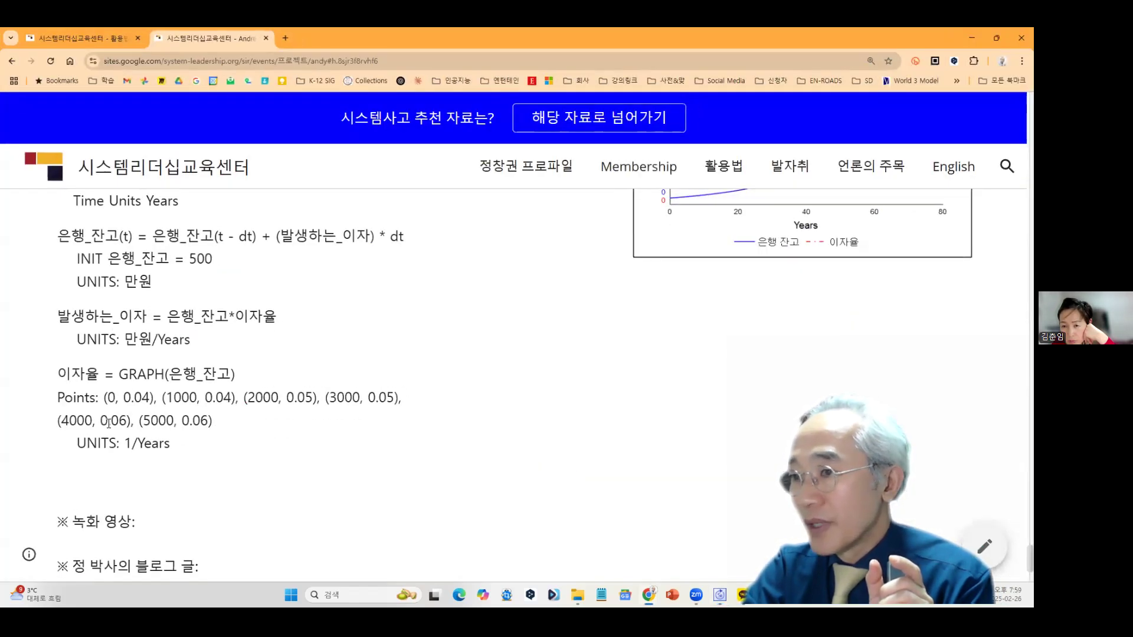
left_click_drag(99, 397, 386, 398)
left_click_drag(57, 420, 264, 426)
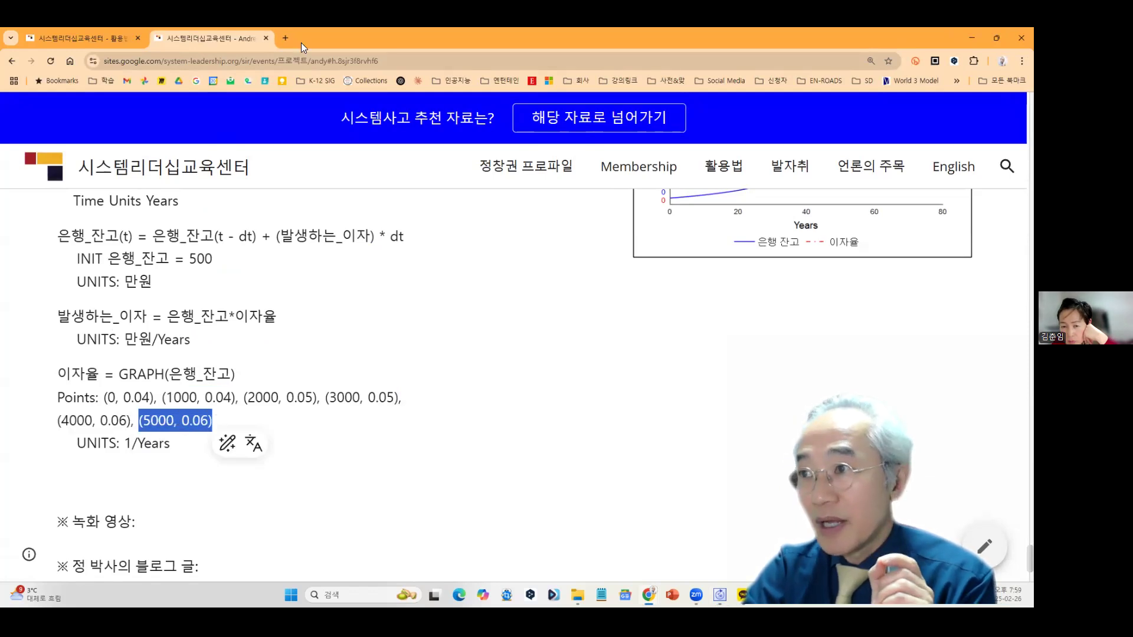
key("alt+Tab")
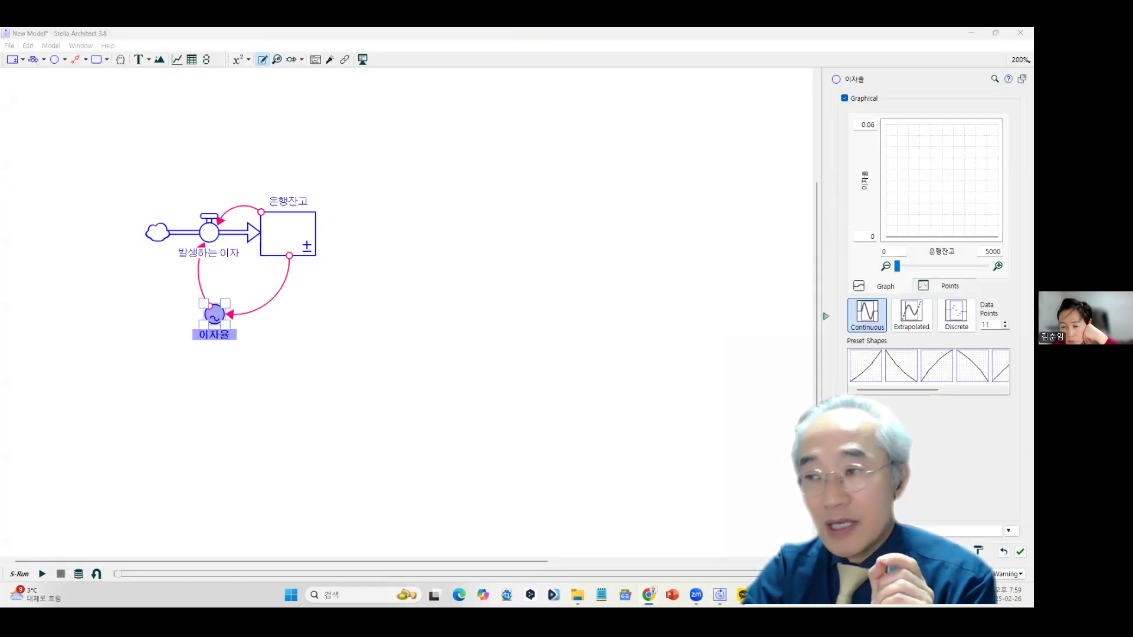
left_click(991, 325)
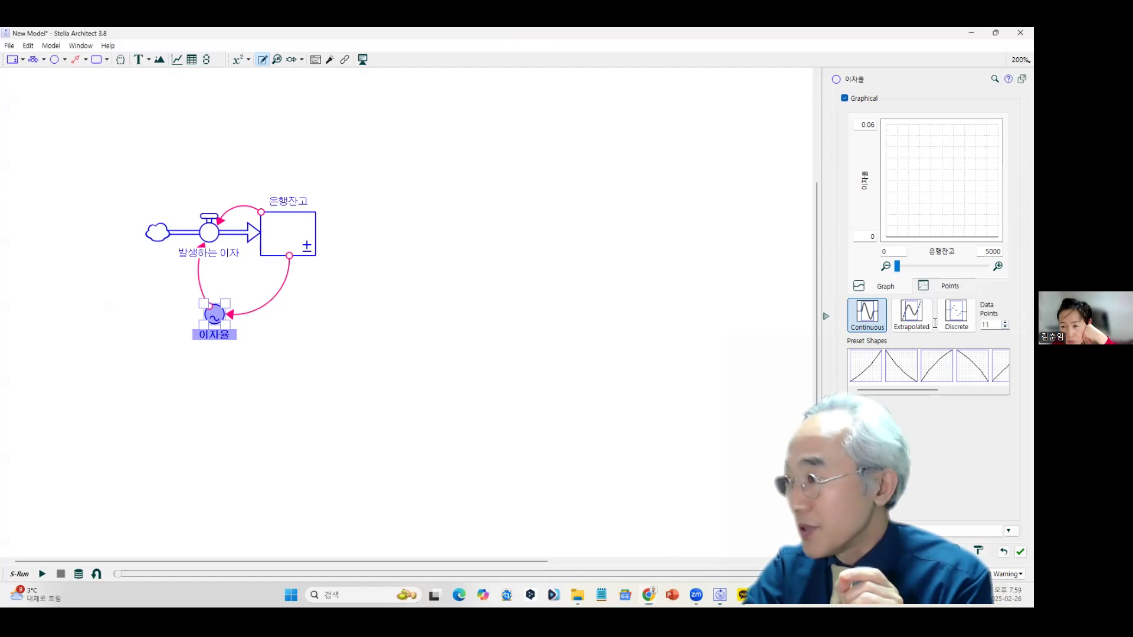
type("6")
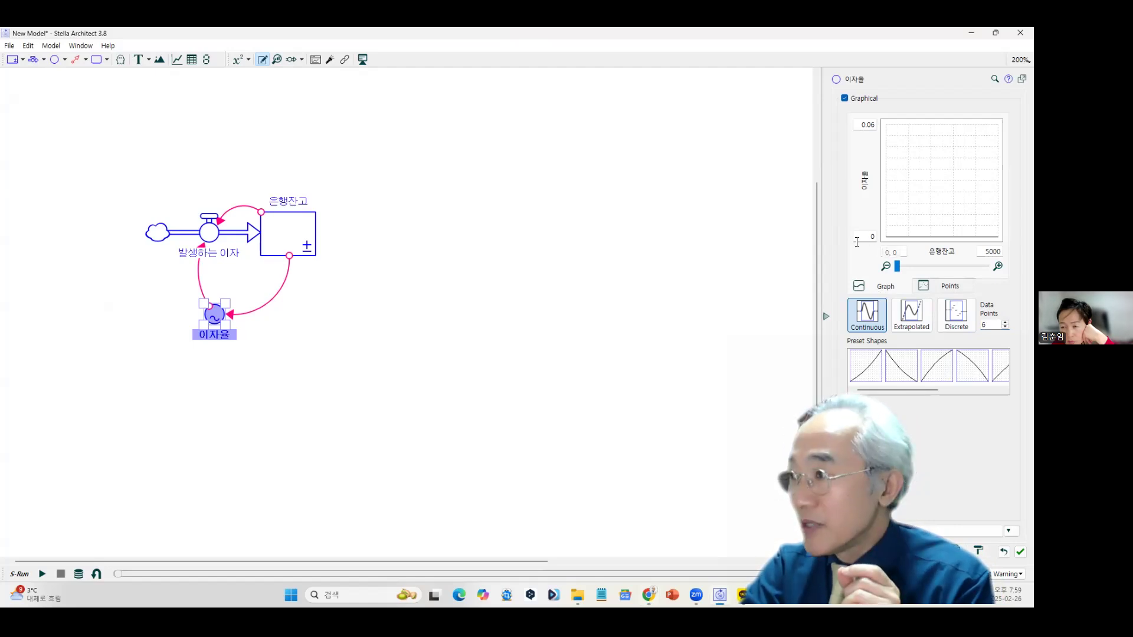
mouse_move(886, 218)
left_mouse_down()
mouse_move(911, 168)
mouse_move(1009, 120)
left_mouse_up()
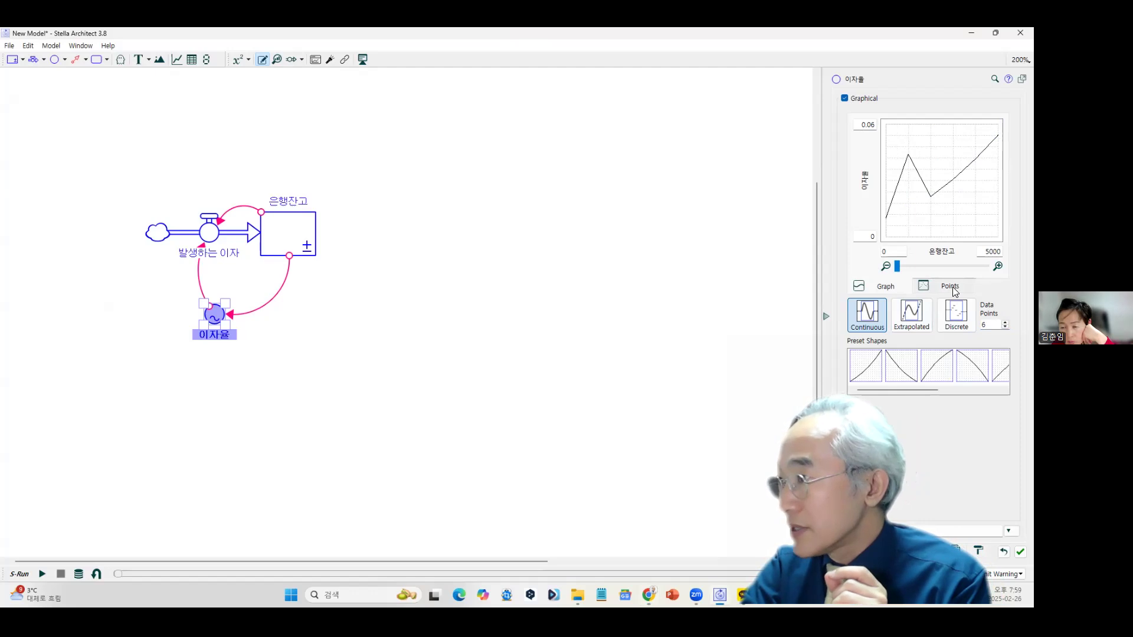
left_click(845, 100)
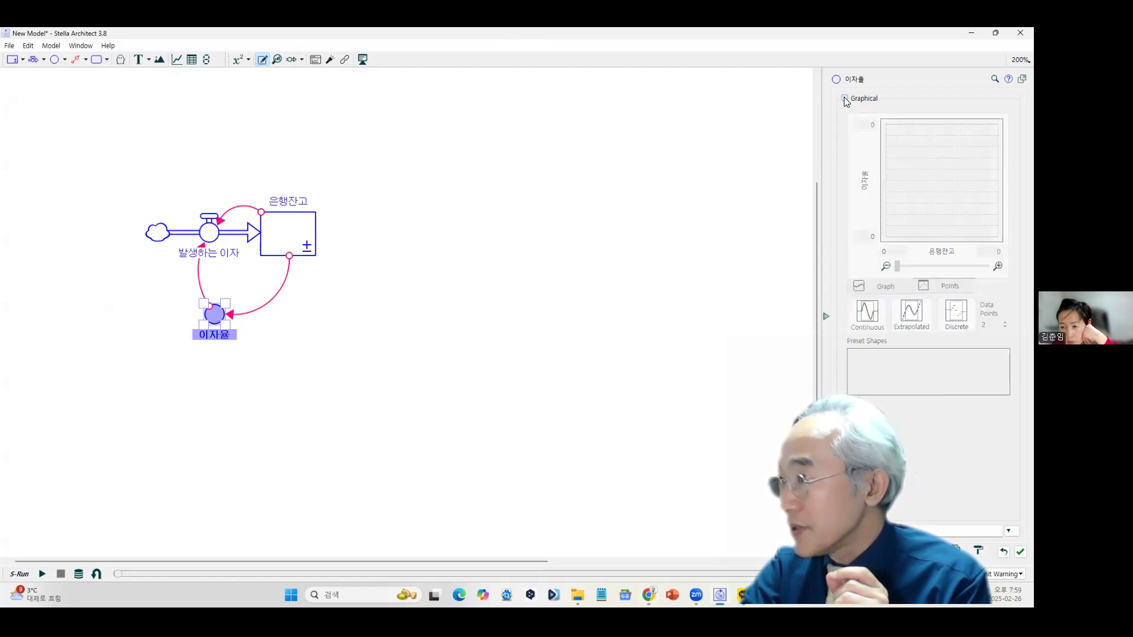
left_click(845, 99)
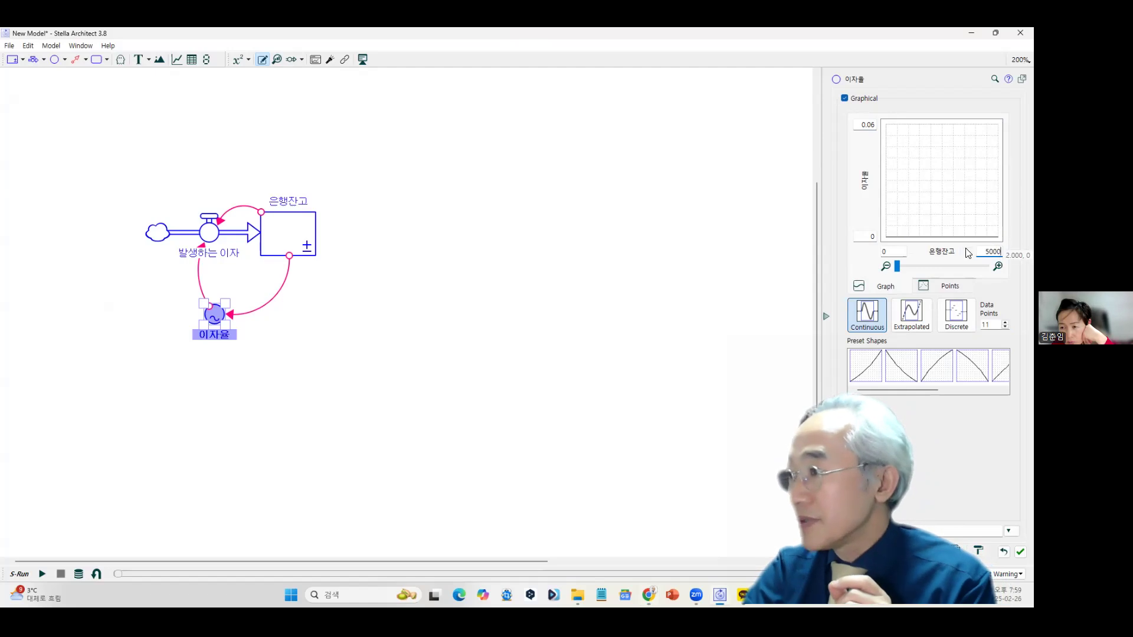
Show the 이자율 graphical function as a table of points and set its number of data points to 6.
left_click(943, 288)
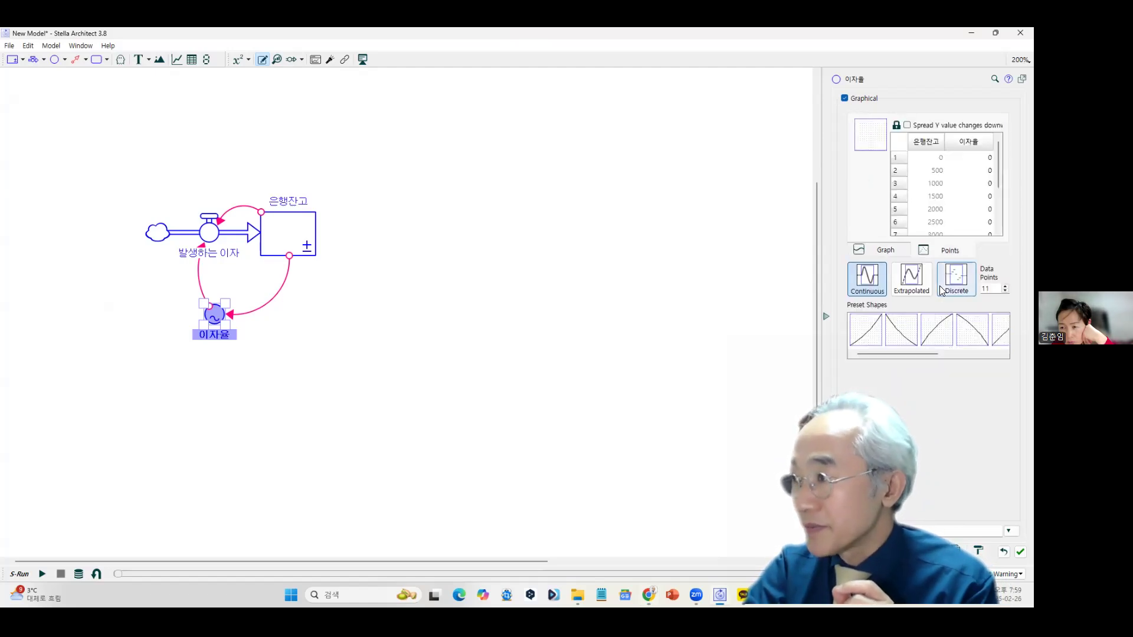
key("ctrl")
key("ctrl")
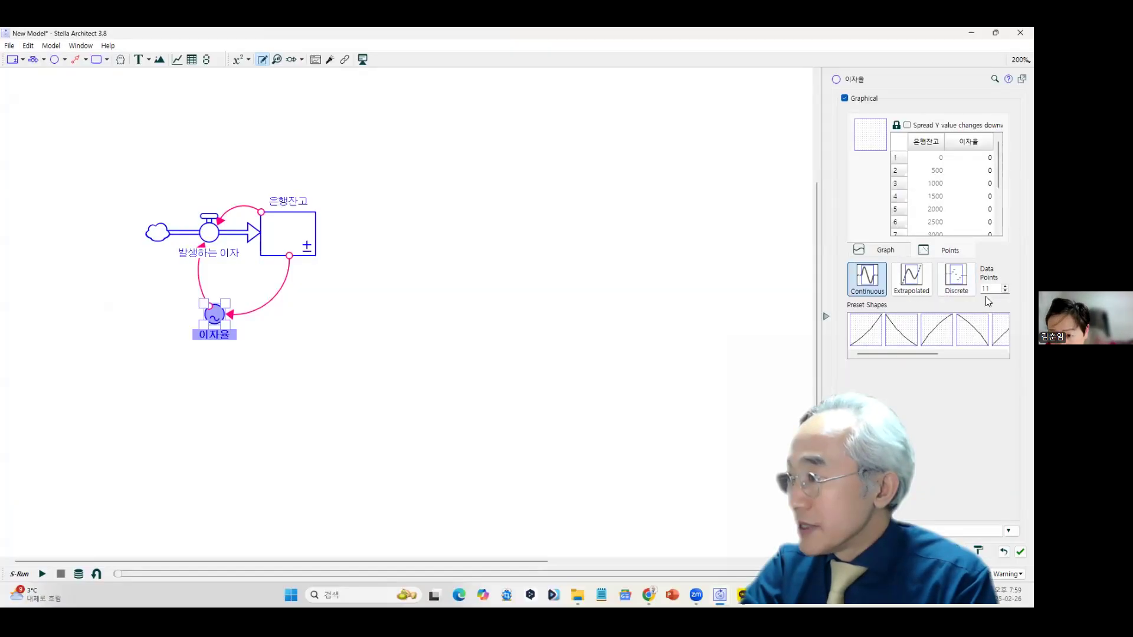
left_click_drag(992, 290, 967, 285)
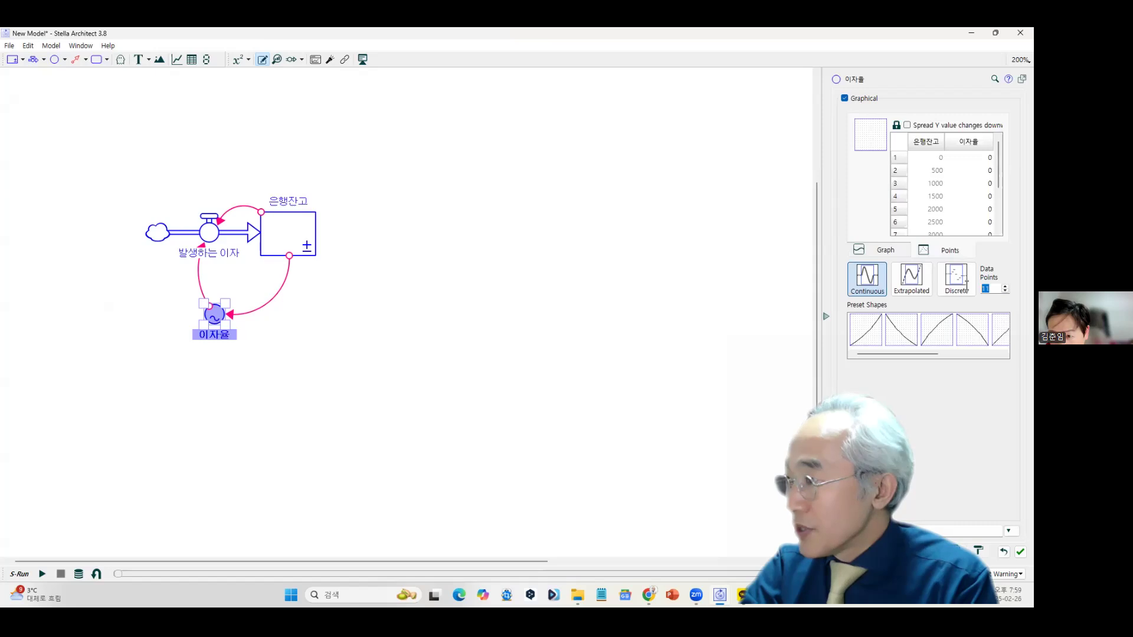
type("6")
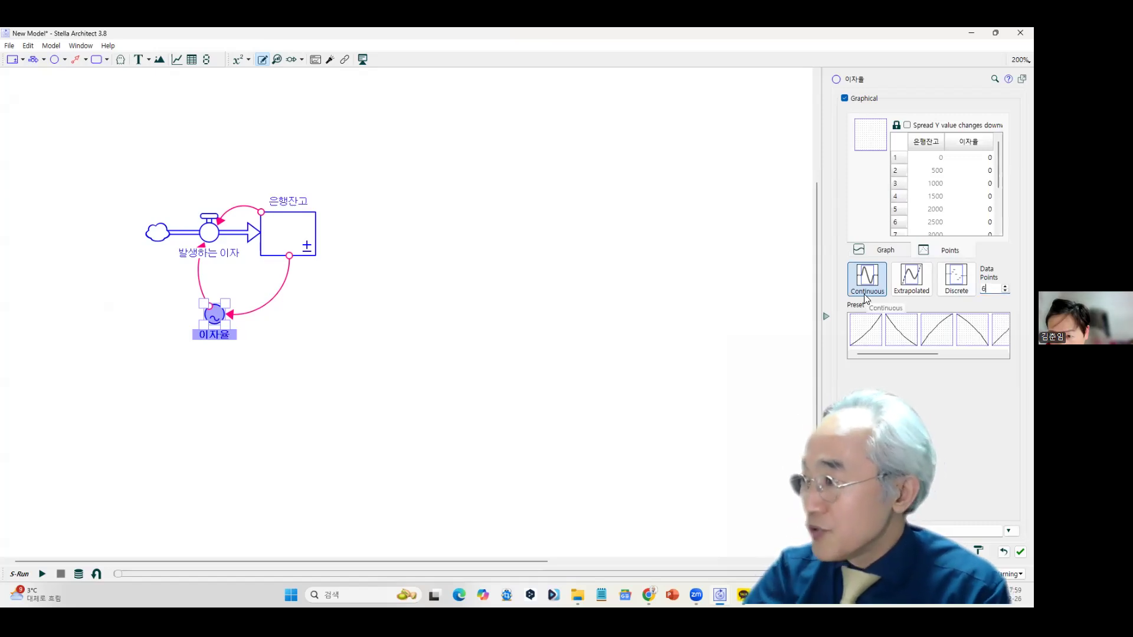
key("Return")
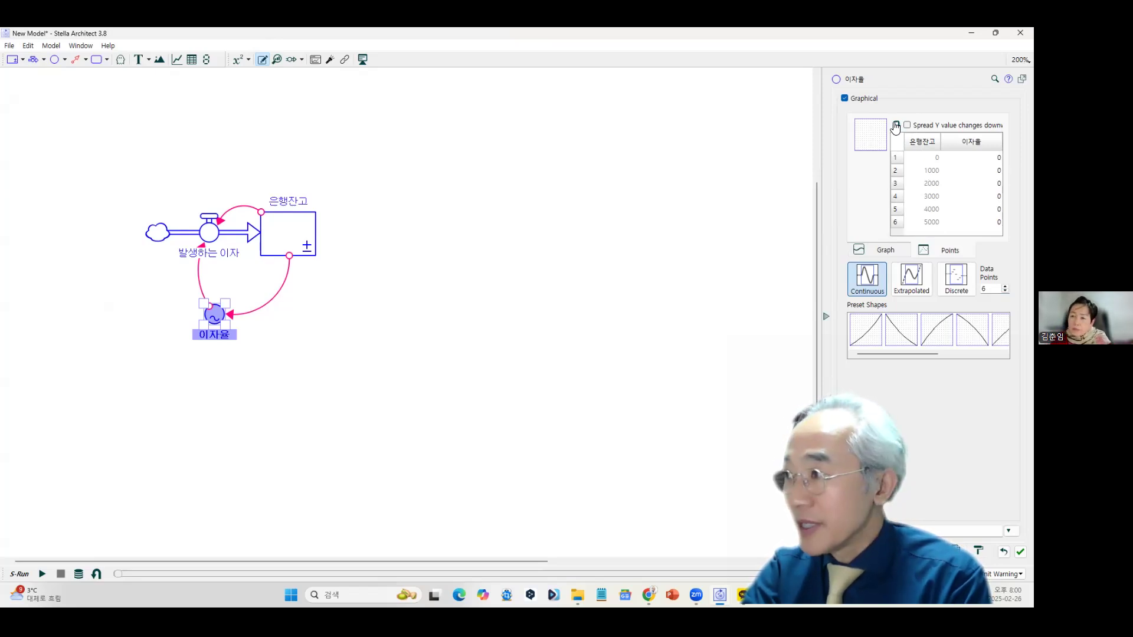
Enter the 이자율 values 0.04, 0.04, 0.05, 0.05, 0.06 and 0.06 for the 은행잔고 points from 0 to 5000.
double_click(932, 171)
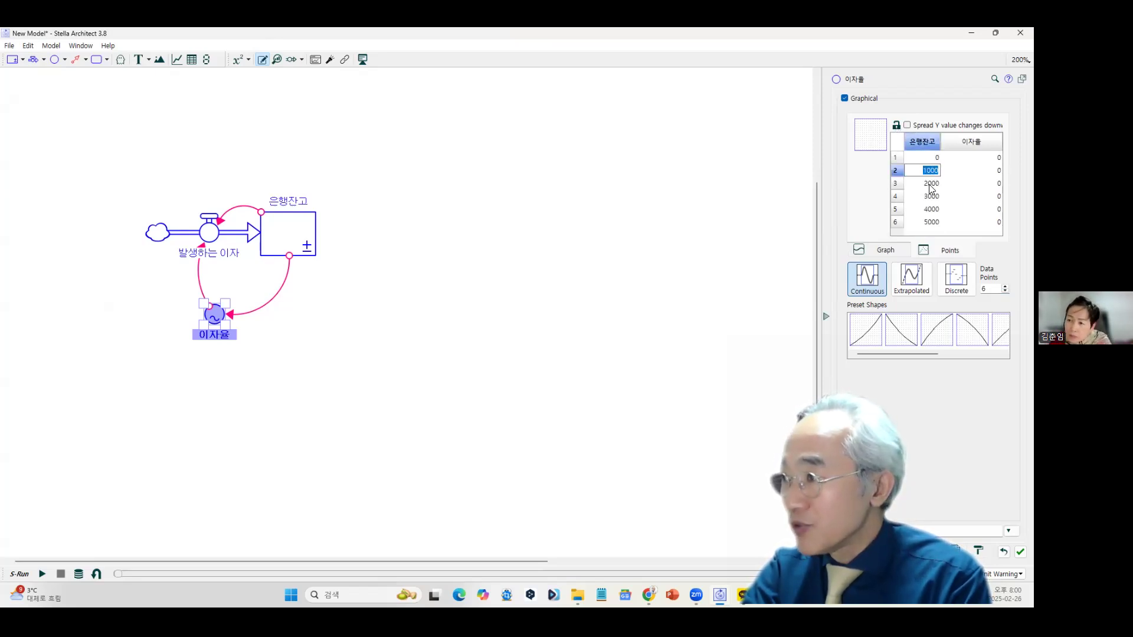
left_click(897, 125)
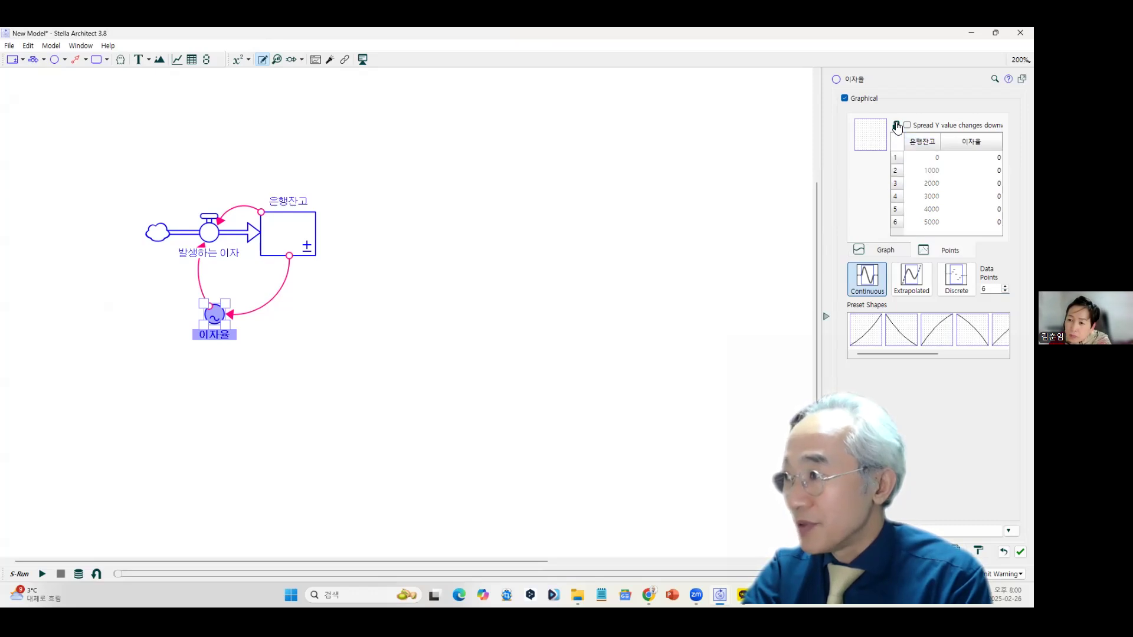
double_click(993, 171)
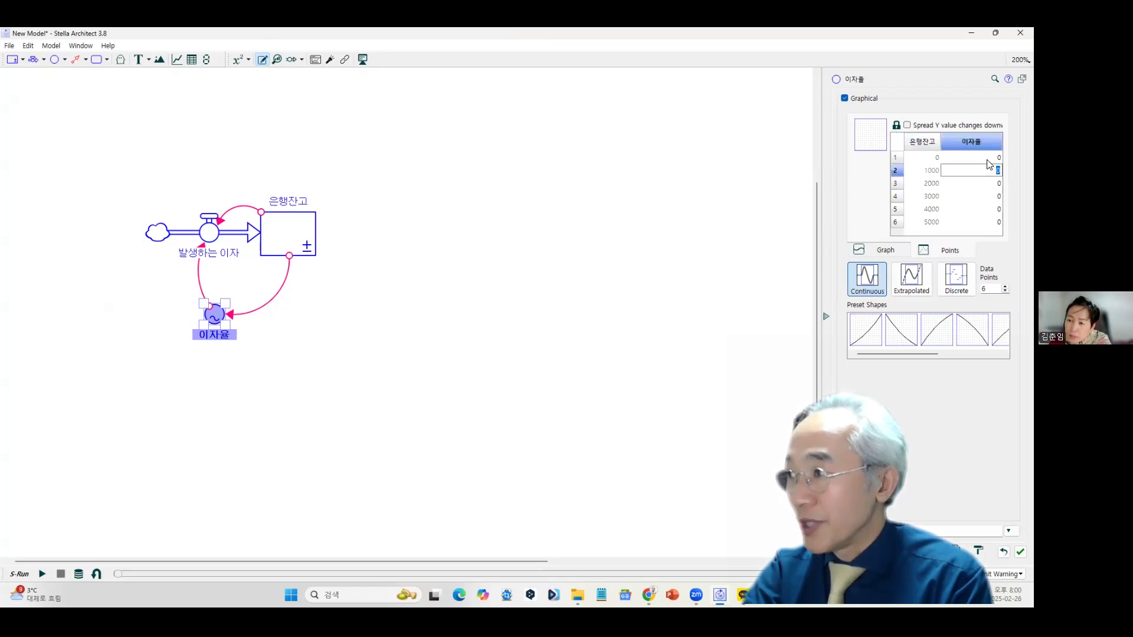
double_click(990, 157)
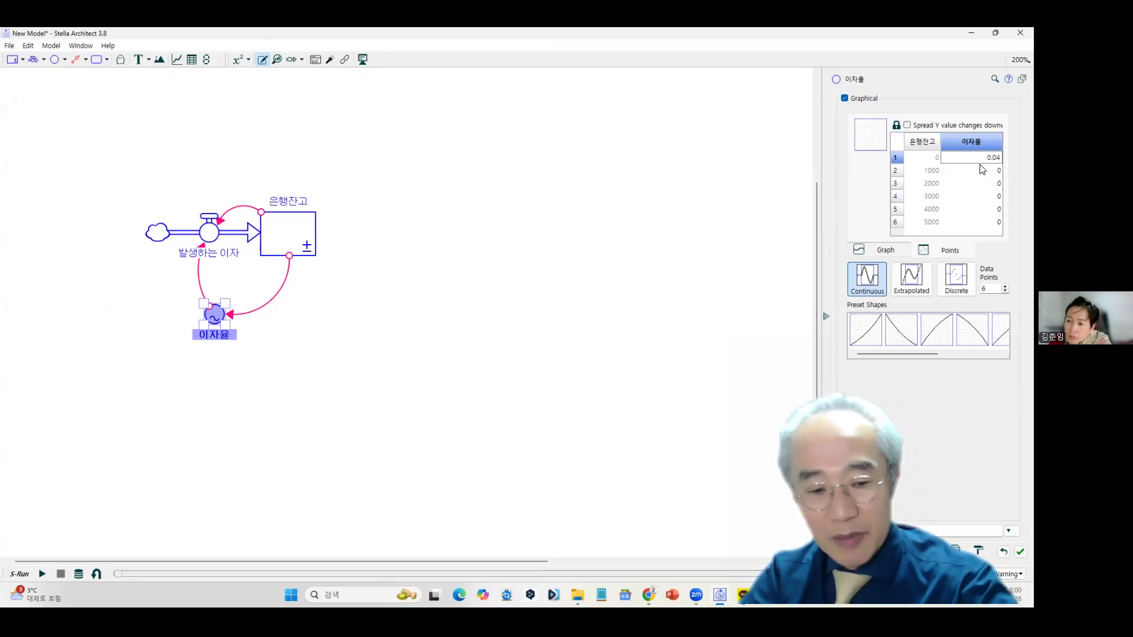
key("Return")
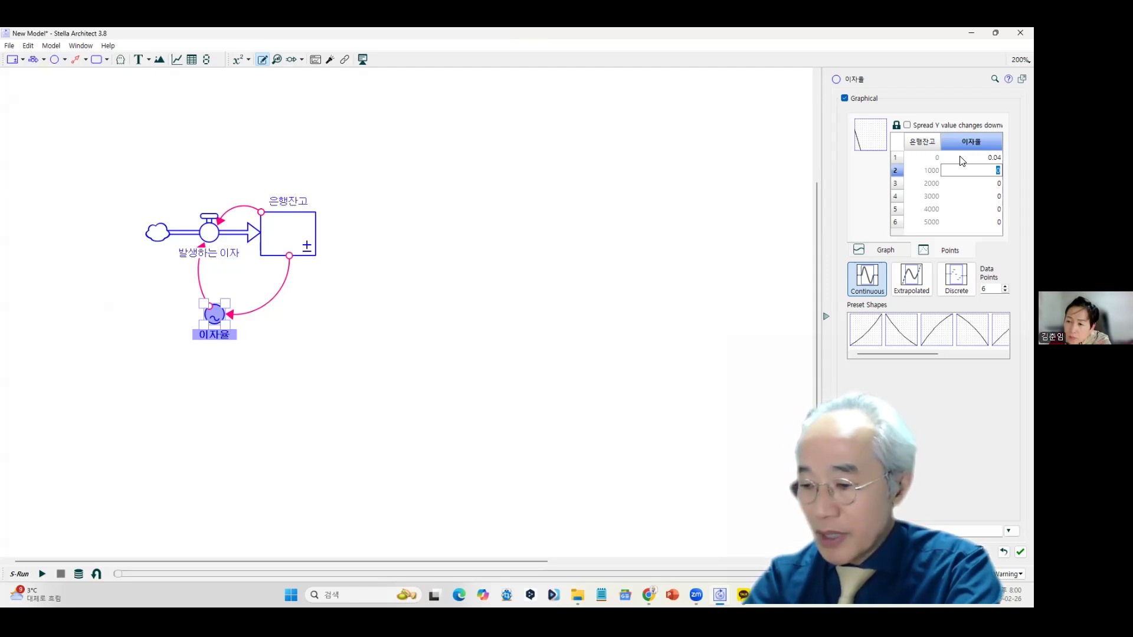
key("Return")
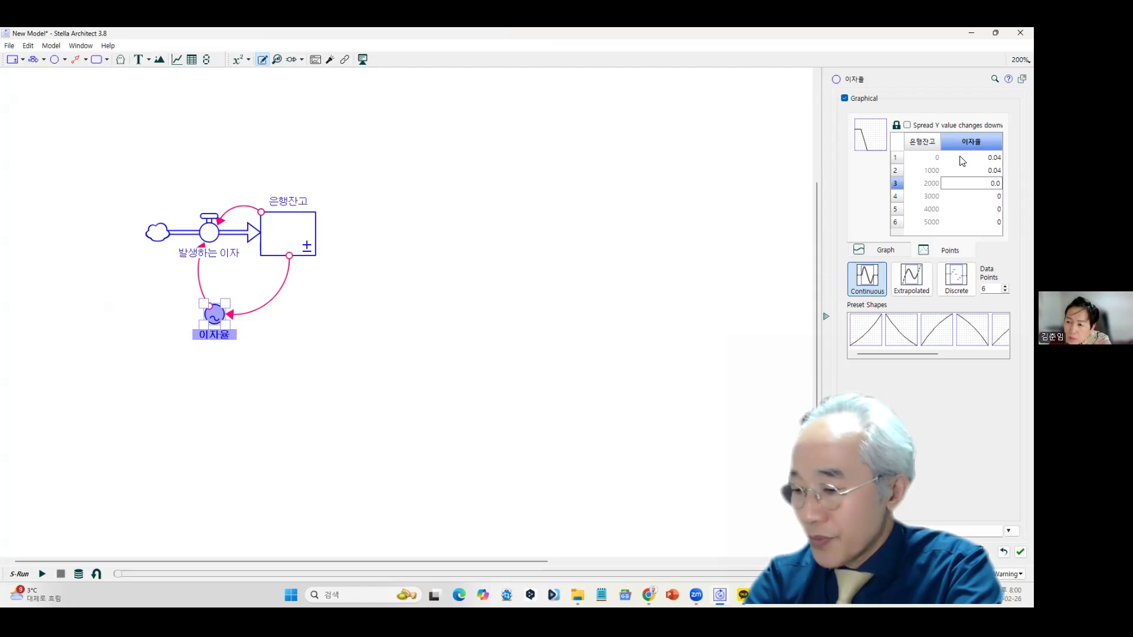
key("Return")
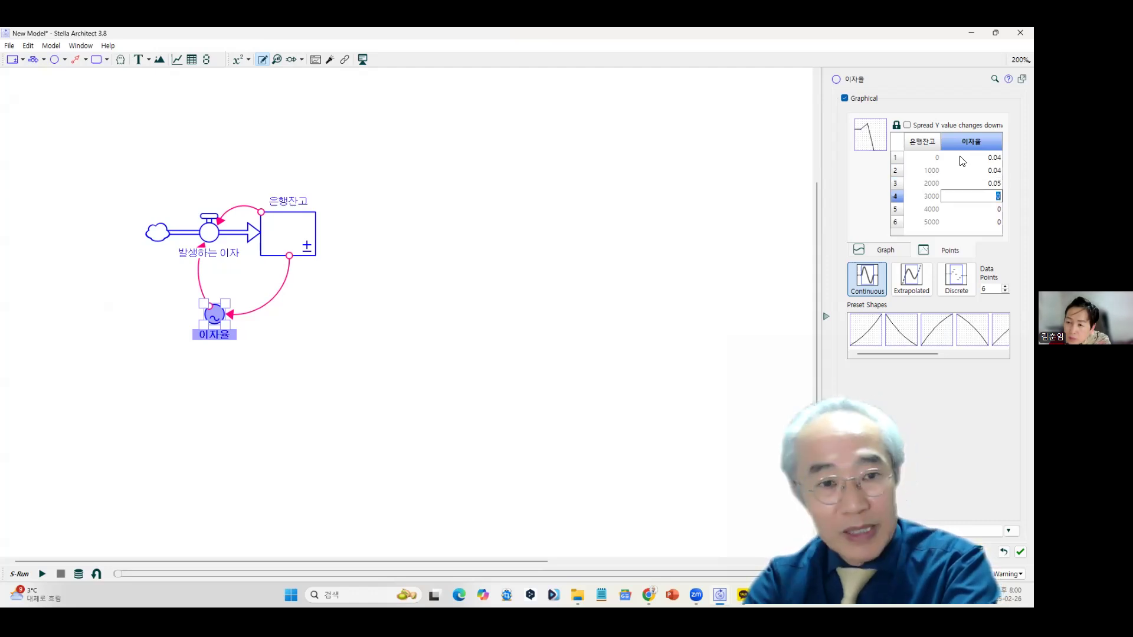
type("0.05")
key("Return")
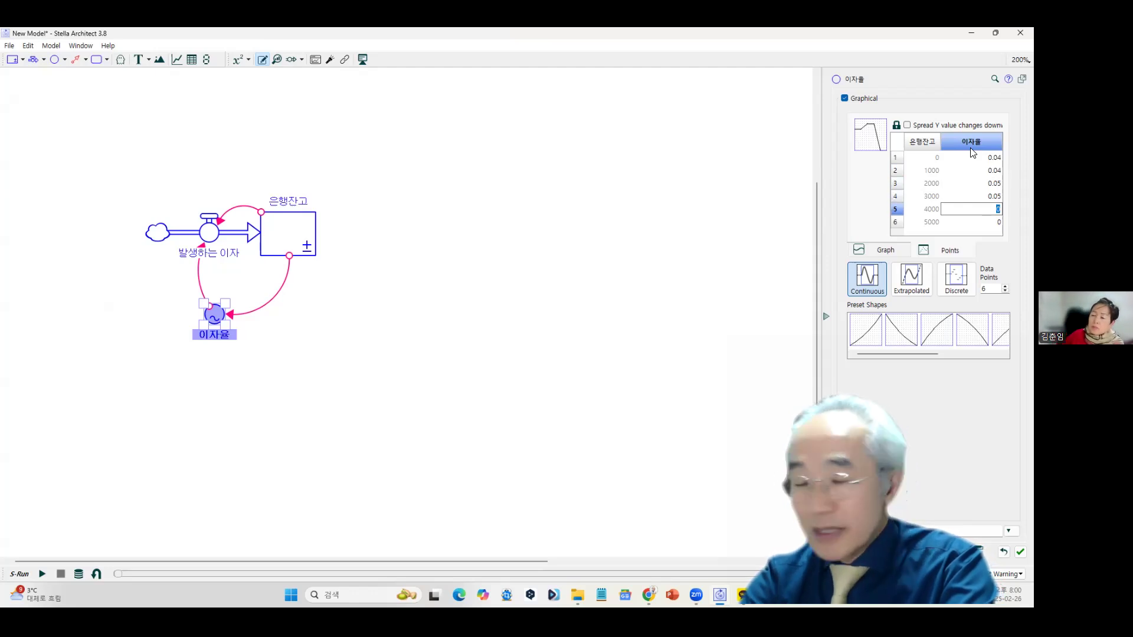
type("0.06")
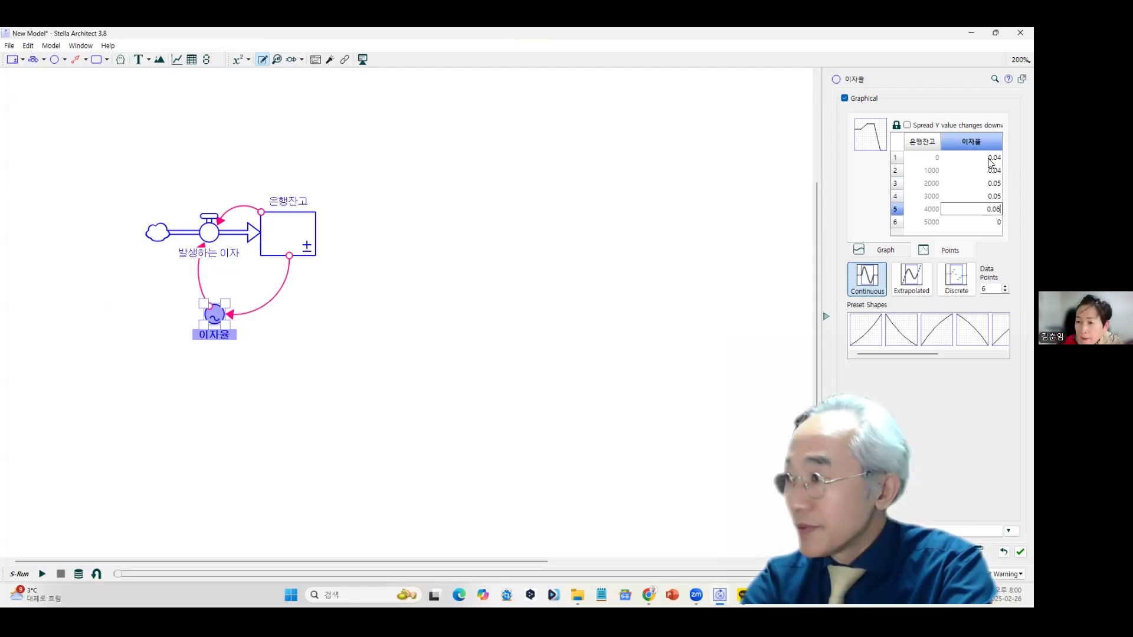
key("Return")
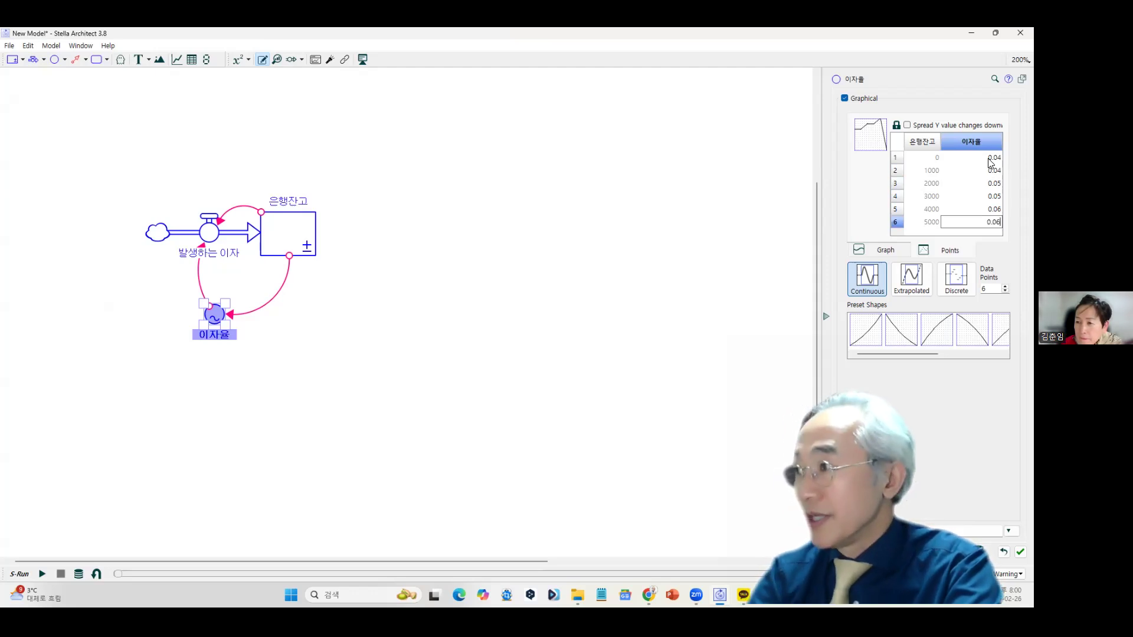
key("Return")
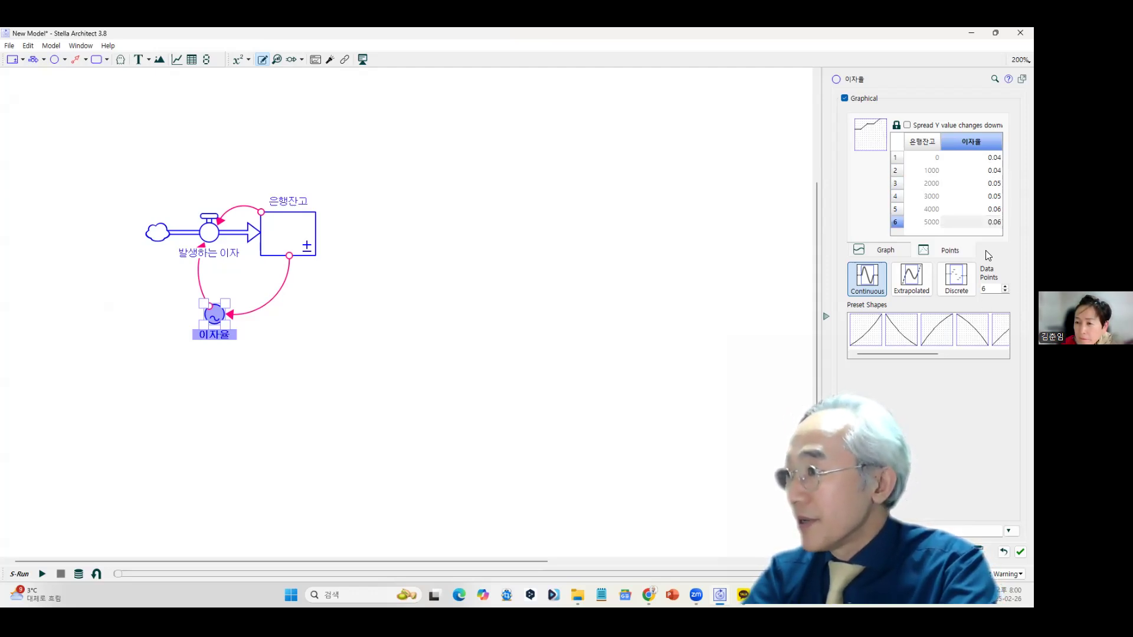
Display the 이자율 function as a curve, look through the preset shapes and apply the converter's settings.
left_click(883, 252)
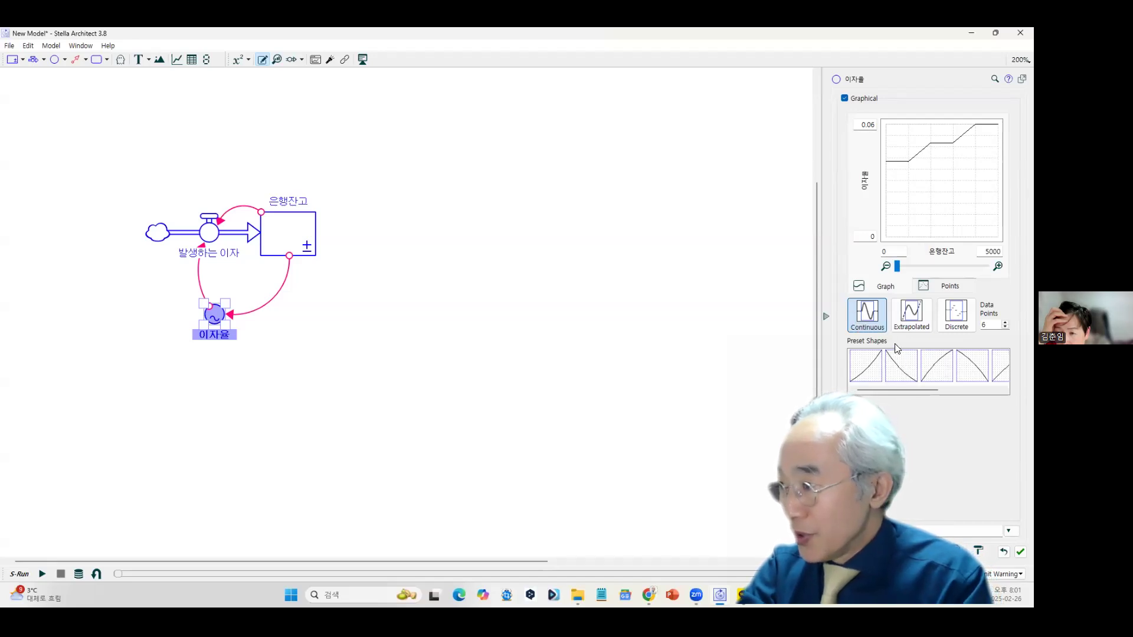
key("ctrl")
key("ctrl")
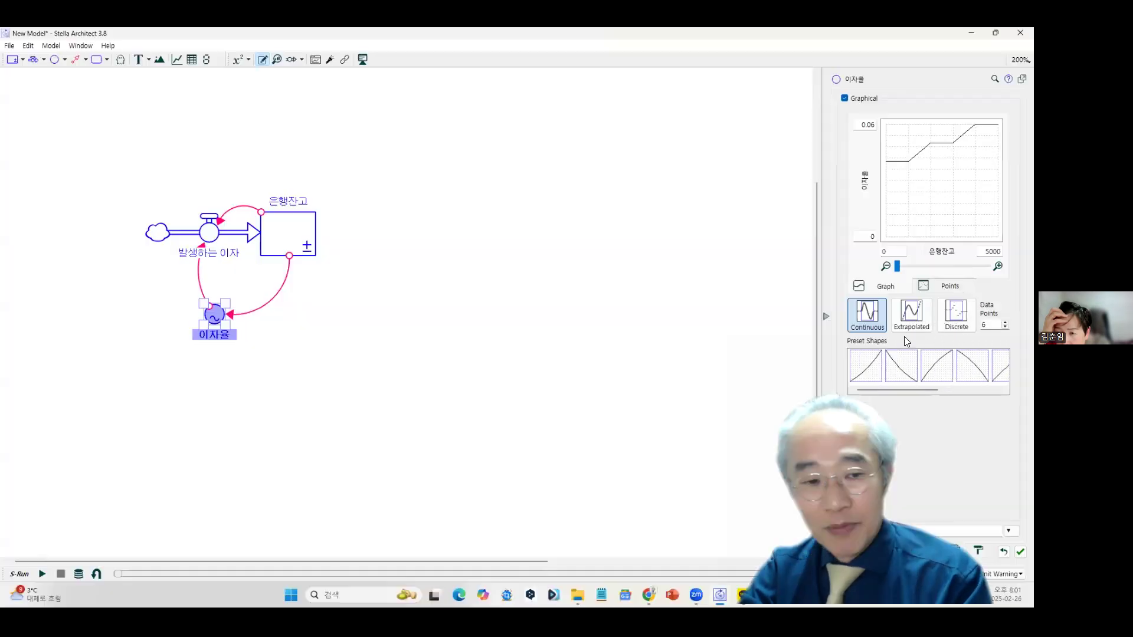
left_click_drag(897, 390, 967, 394)
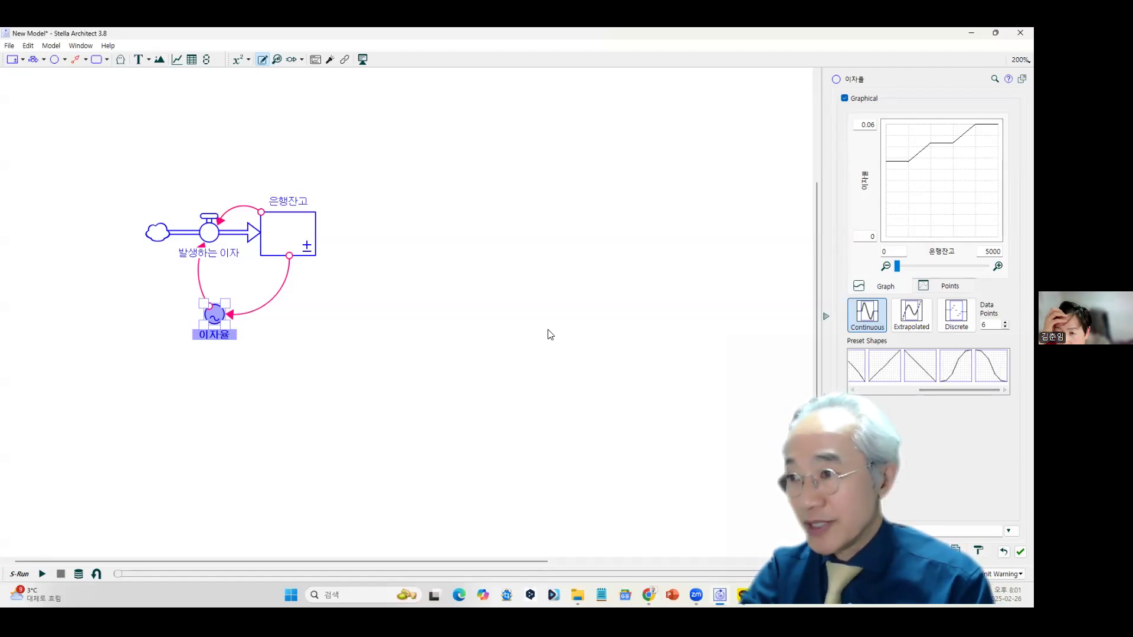
left_click(1020, 553)
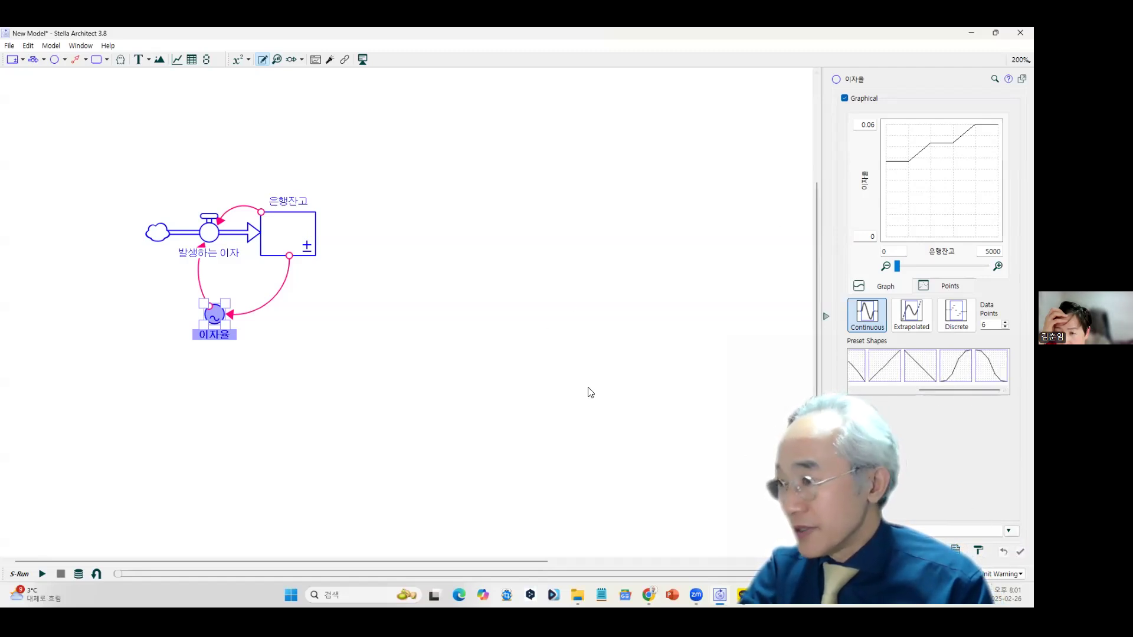
Place a graph on the canvas beside the stock-and-flow diagram.
left_click(177, 60)
left_click(441, 229)
left_click_drag(452, 334, 408, 257)
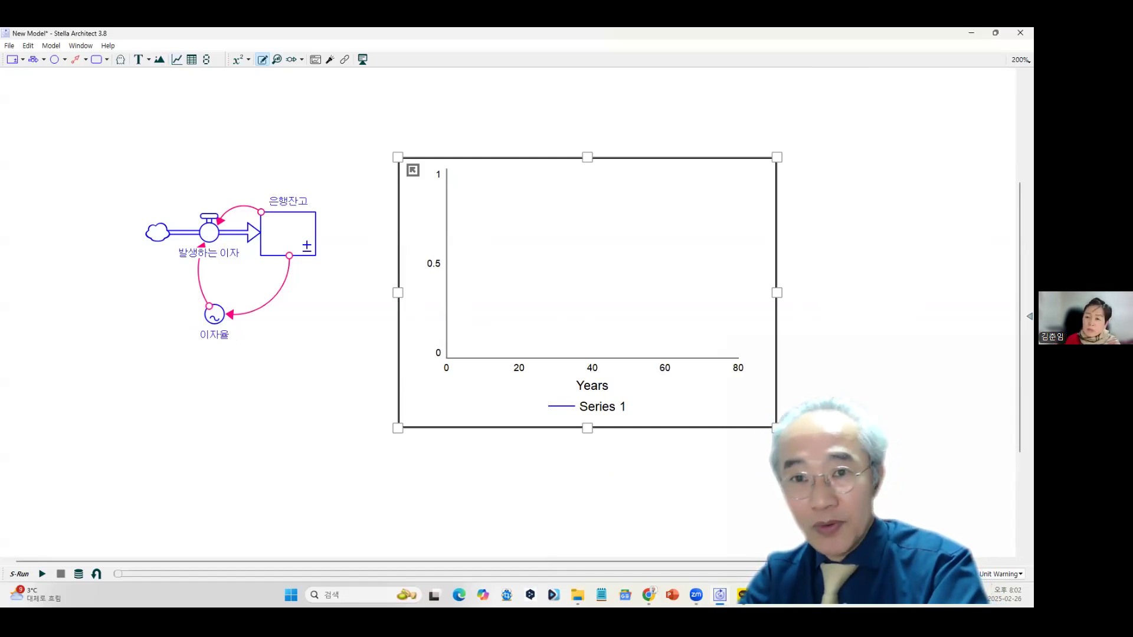
Add 은행잔고 and 이자율 as series of the line graph.
double_click(494, 409)
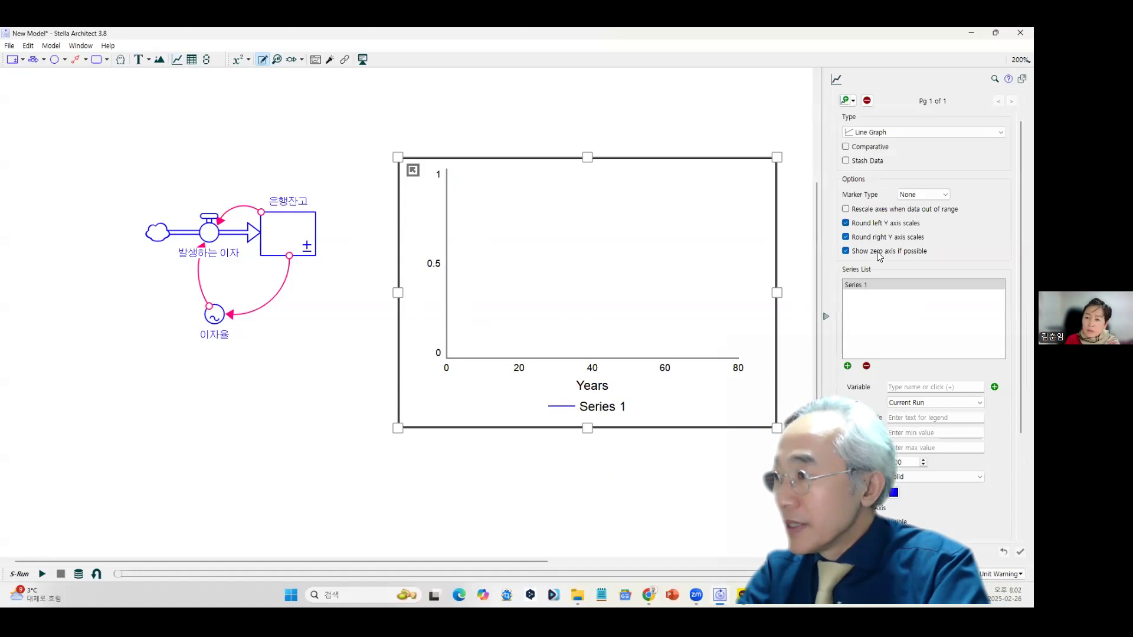
left_click(848, 366)
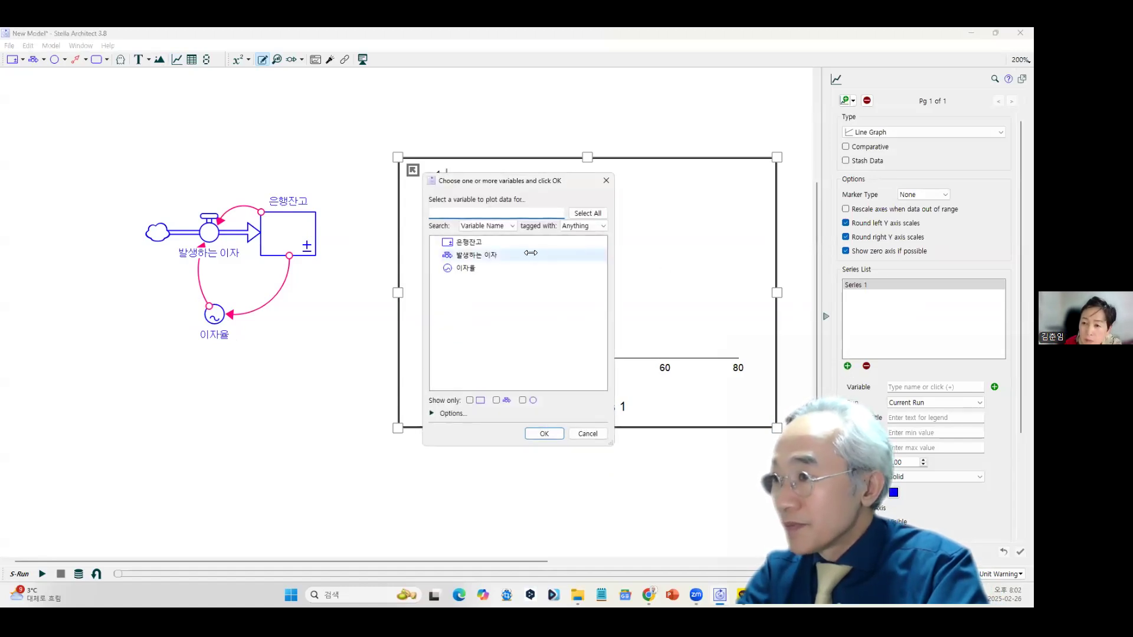
left_click(497, 244)
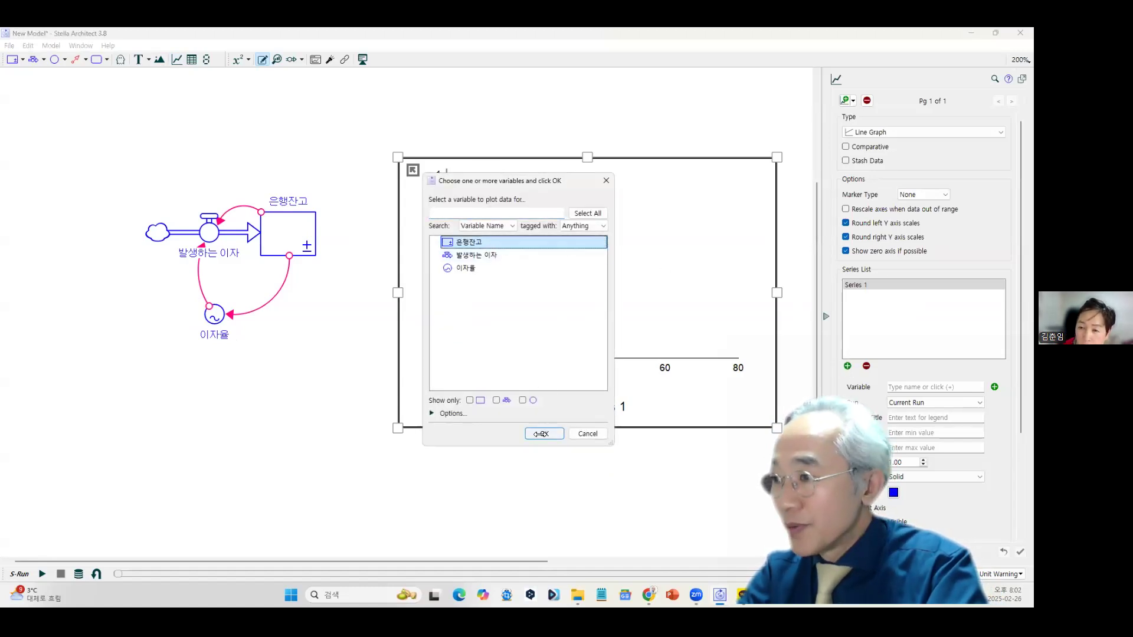
left_click(544, 434)
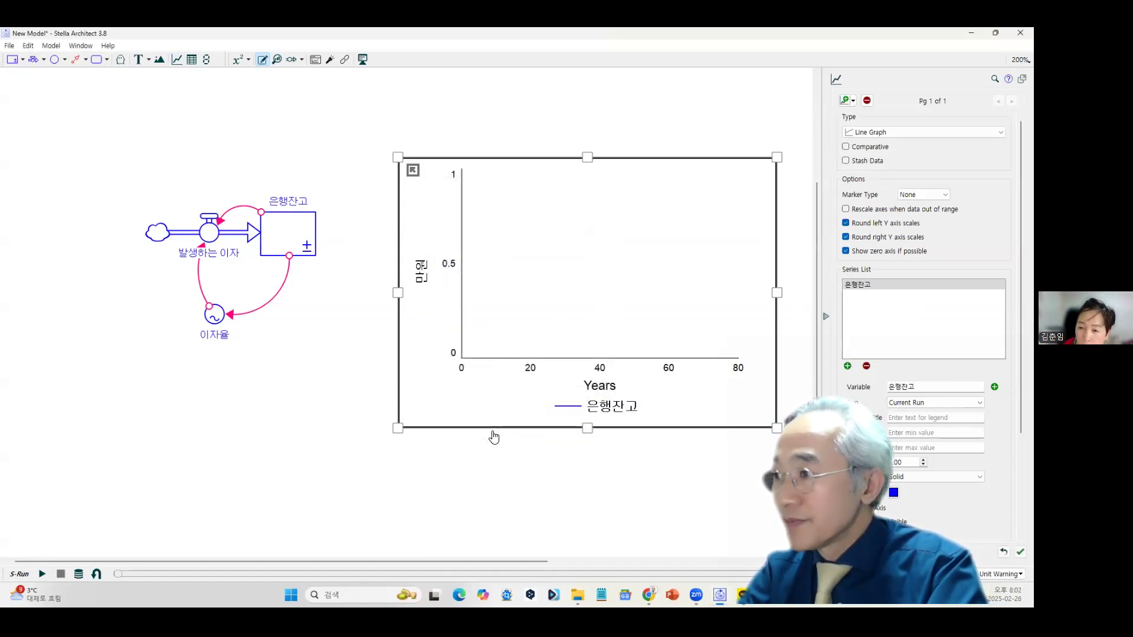
left_click(848, 366)
left_click(469, 268)
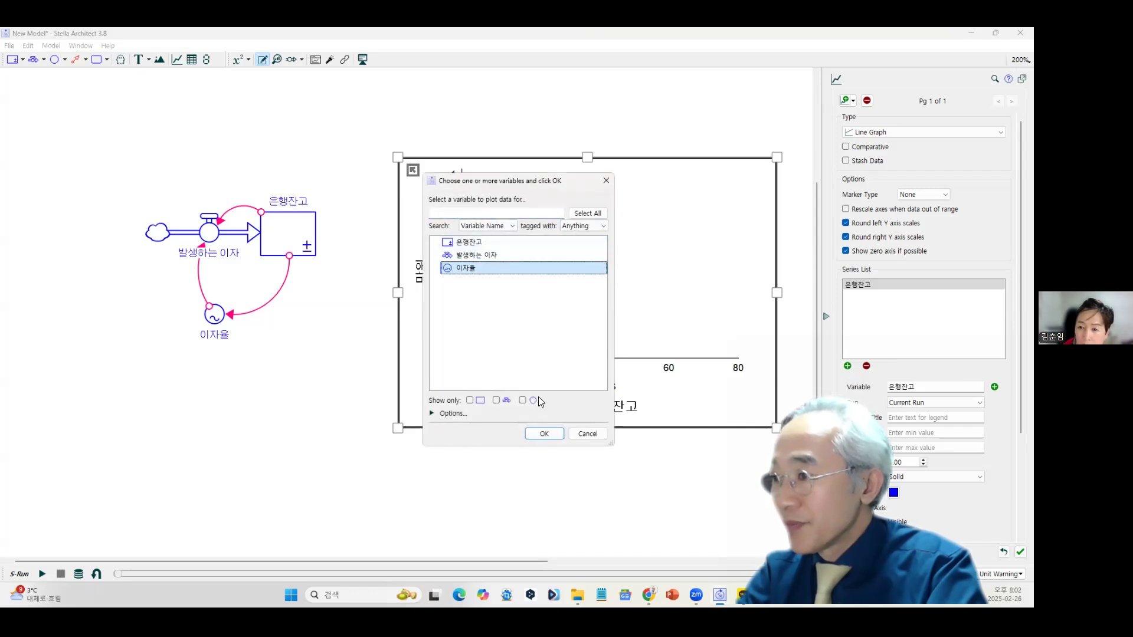
left_click(541, 434)
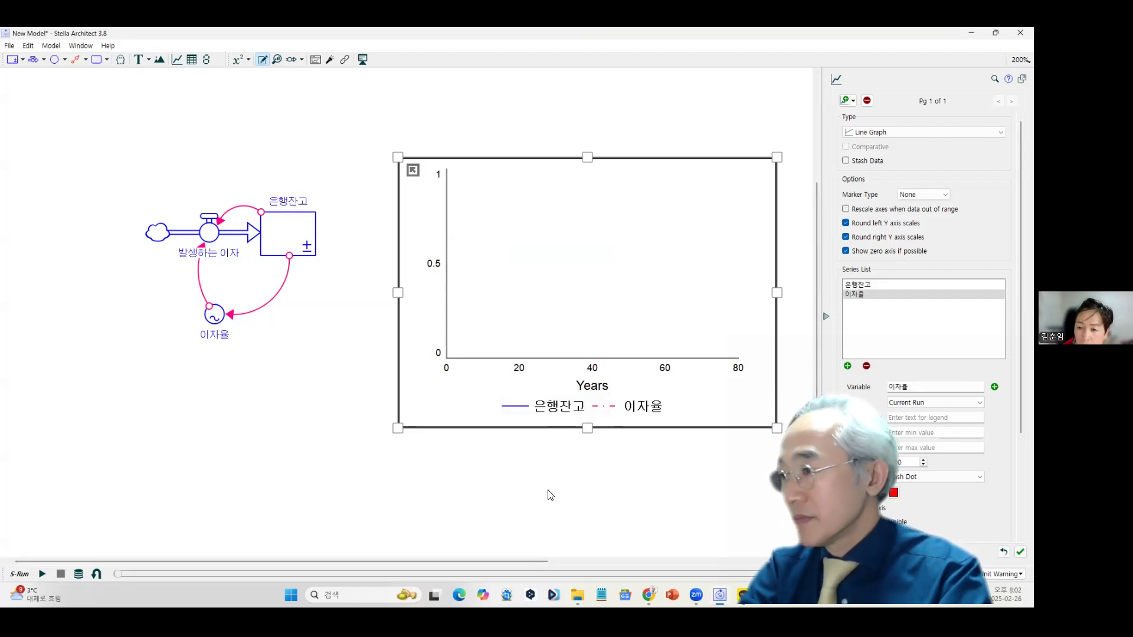
Remove the Sensitivity analysis from the model analysis tools and run the simulation.
left_click(623, 494)
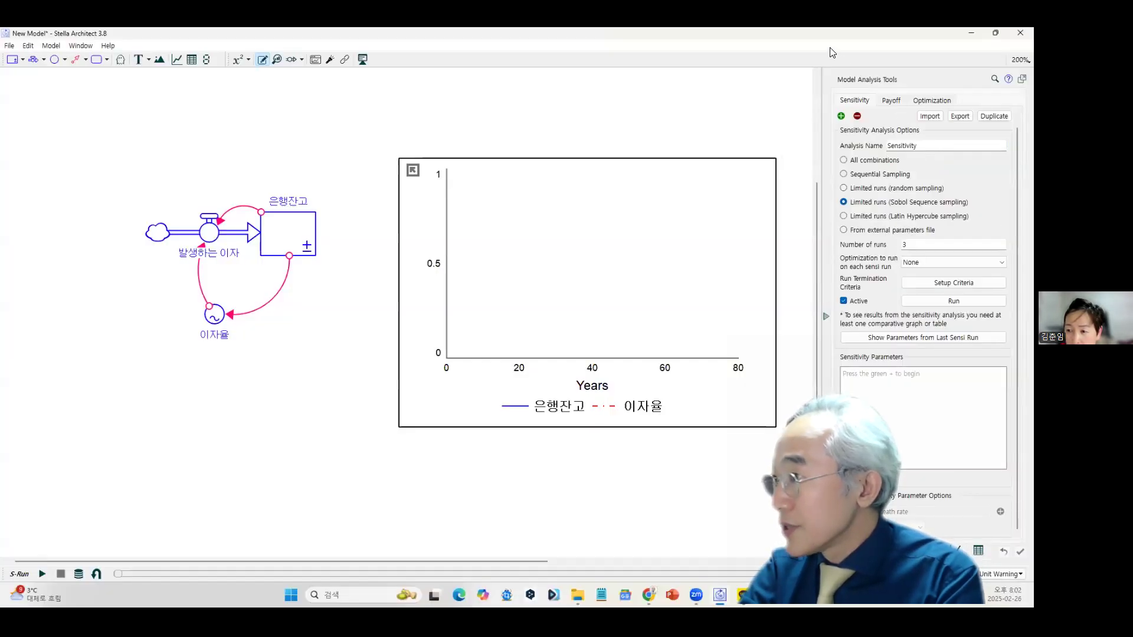
left_click(858, 117)
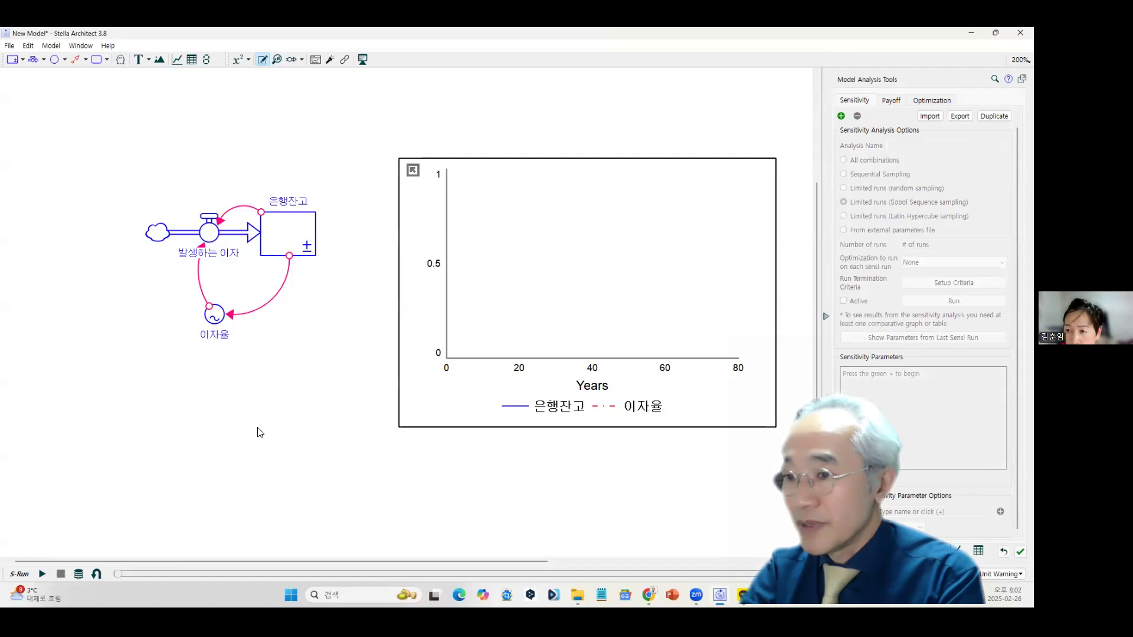
left_click(259, 433)
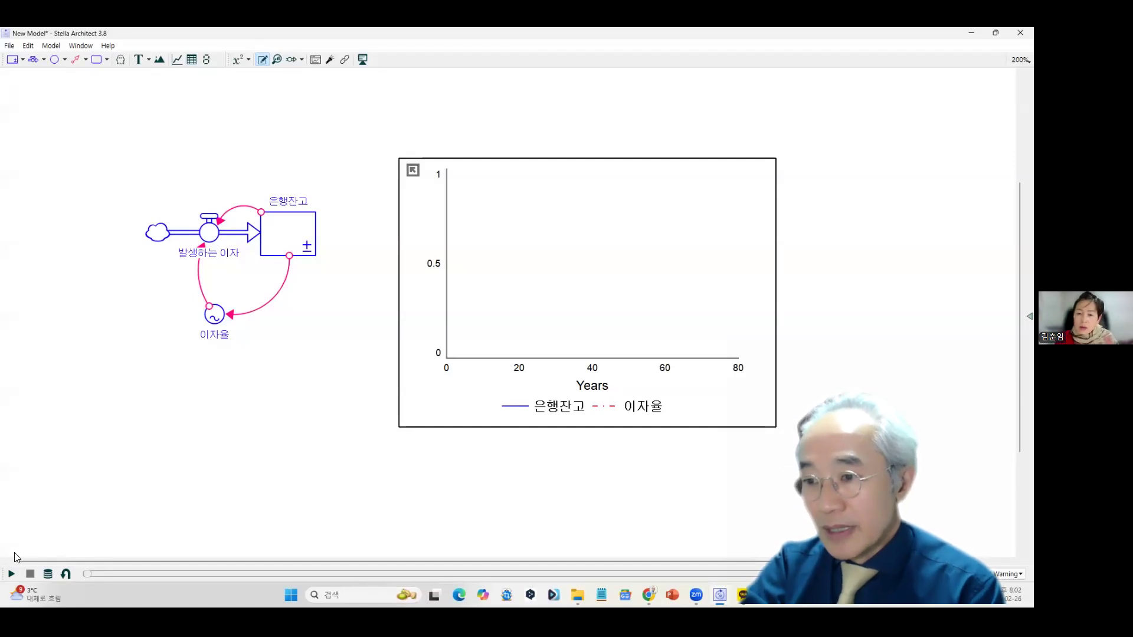
left_click(10, 573)
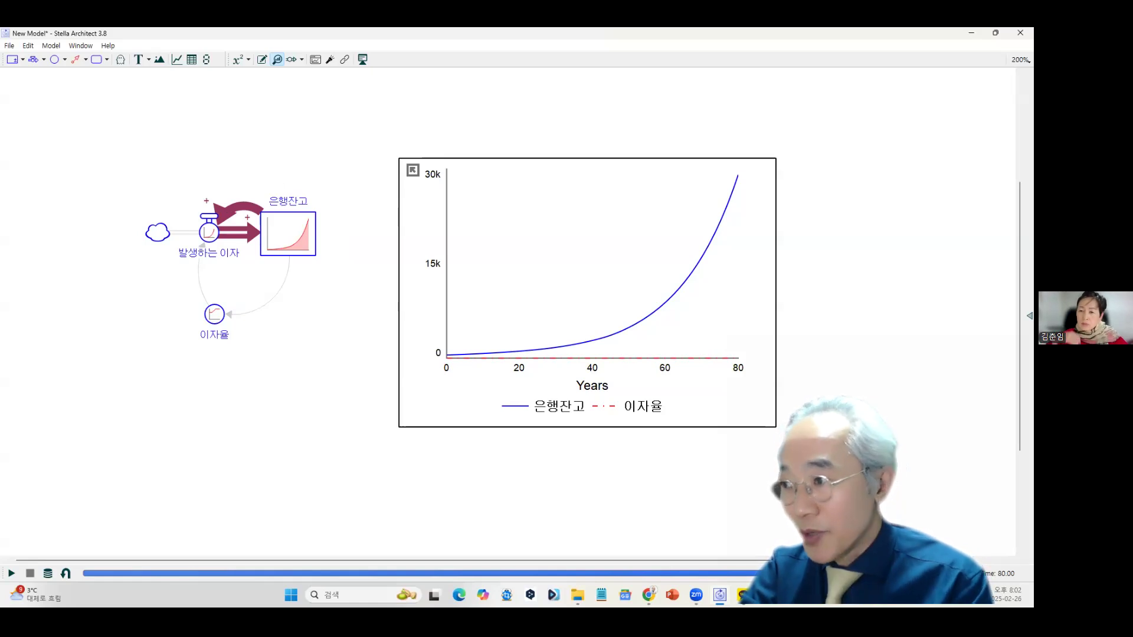
Plot each graph series on its own independent scale of the left Y axis.
double_click(720, 407)
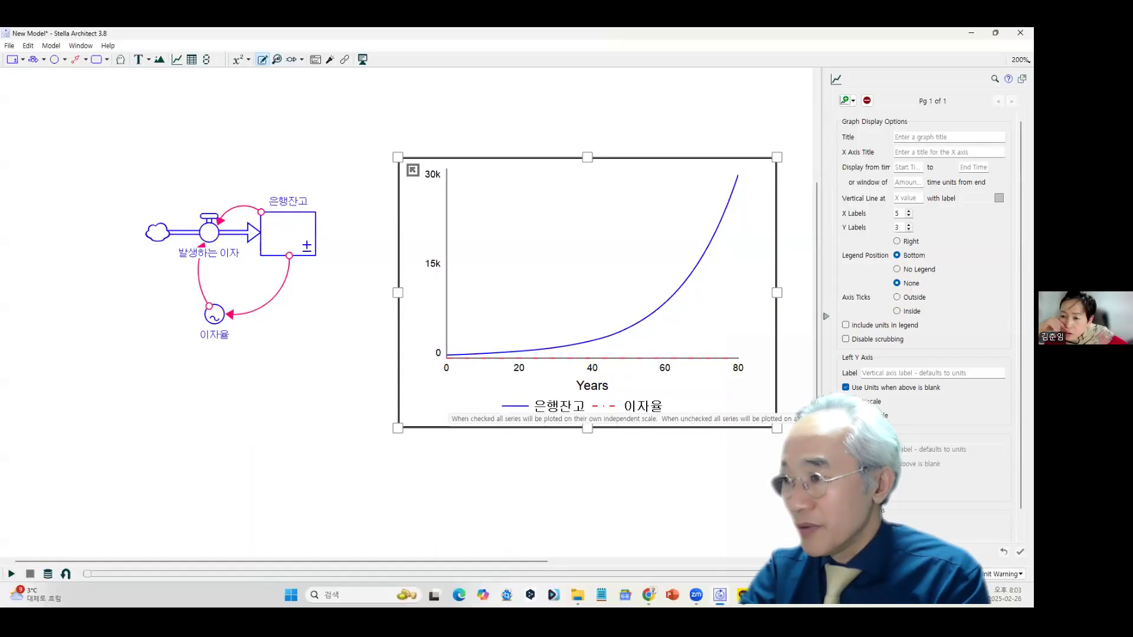
left_click(846, 402)
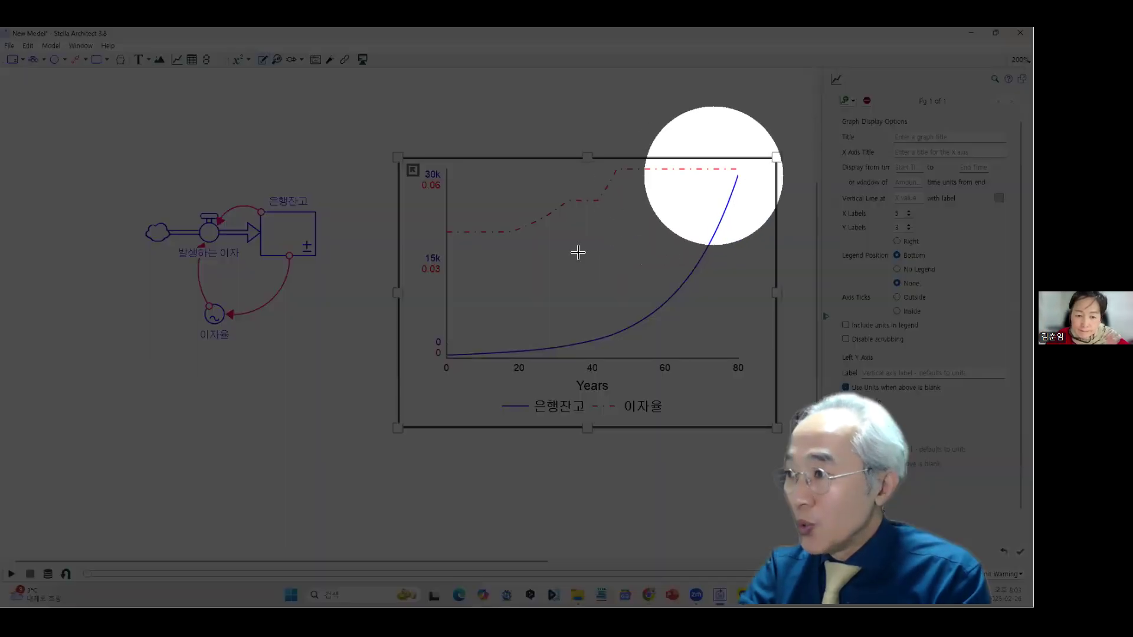
key("ctrl")
key("ctrl")
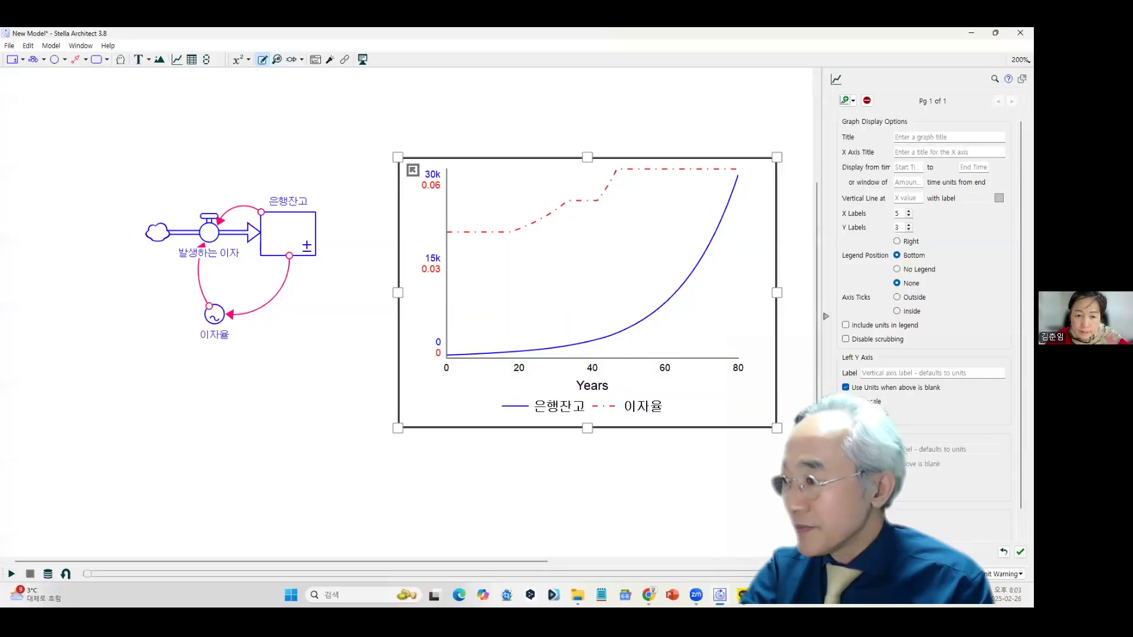
Set the graph's scale maximum to 16k for the 은행잔고 series and 0.08 for the 이자율 series.
scroll(924, 295, "up", 10)
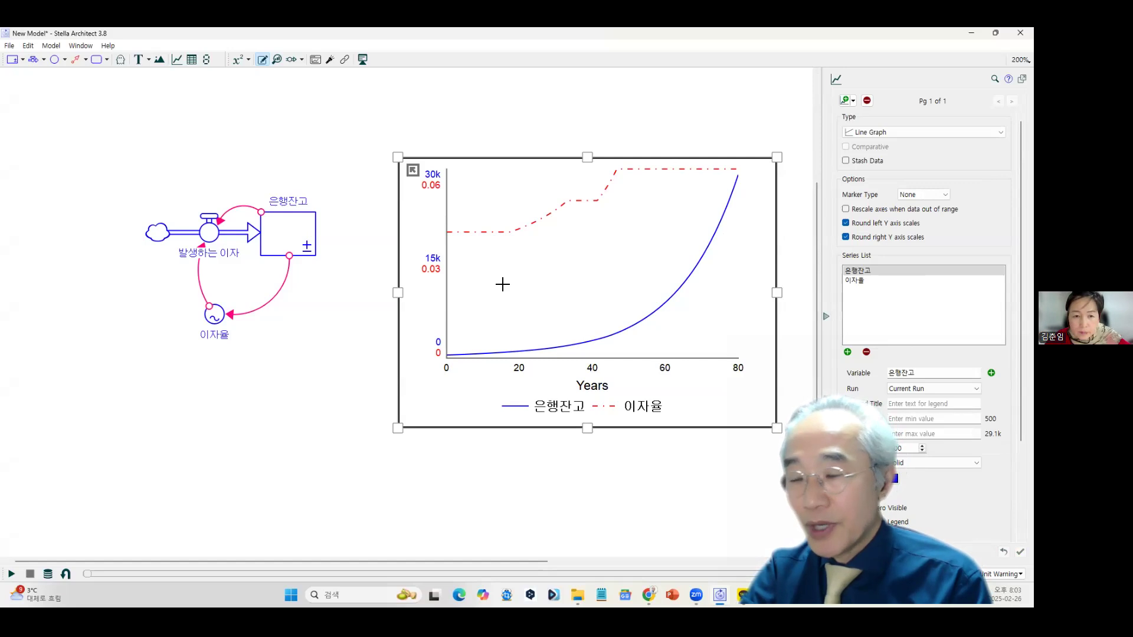
left_click(862, 273)
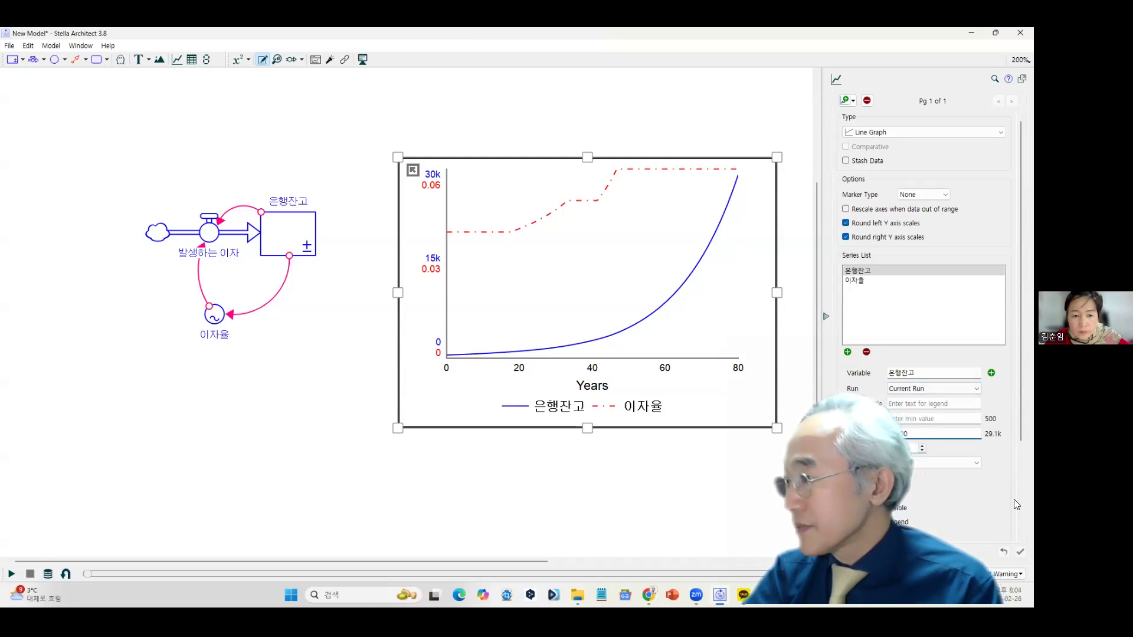
key("Return")
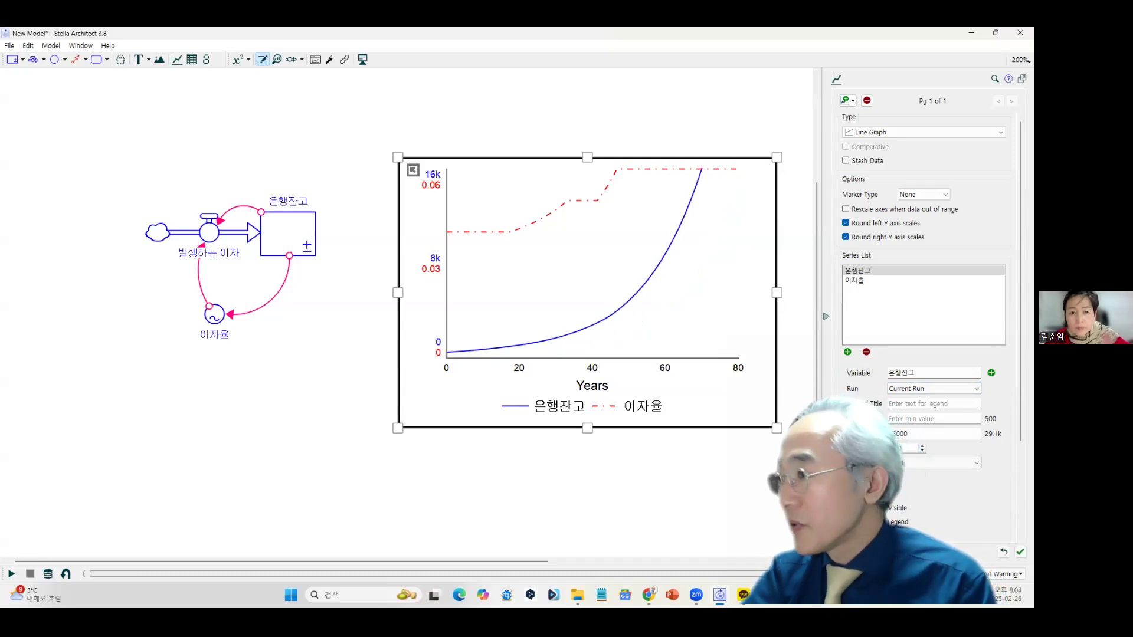
left_click(857, 281)
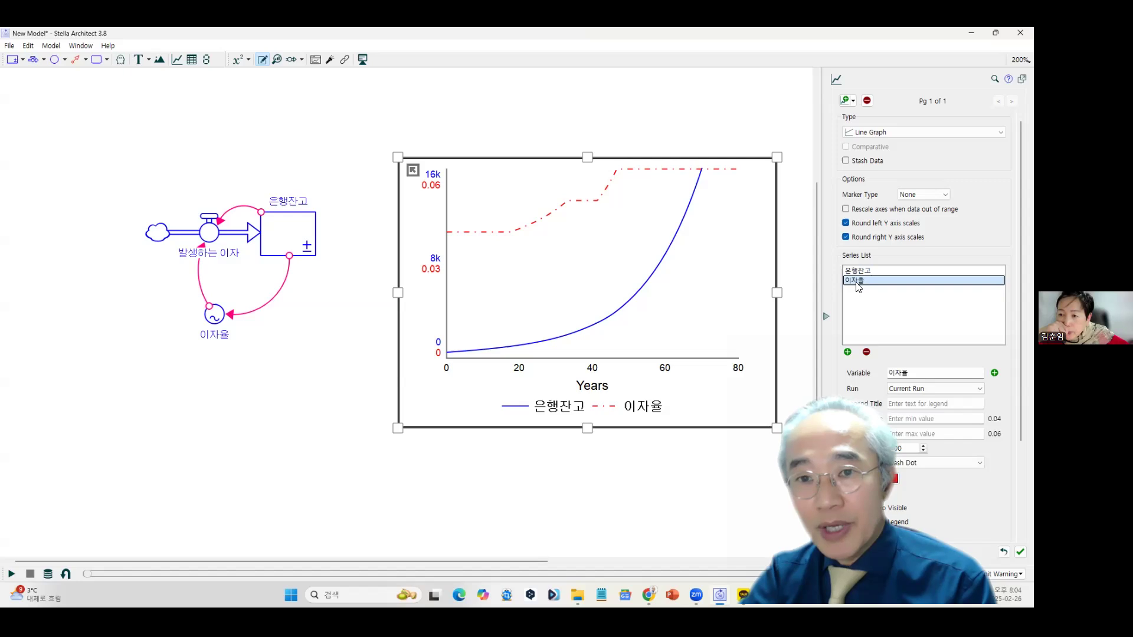
left_click(911, 438)
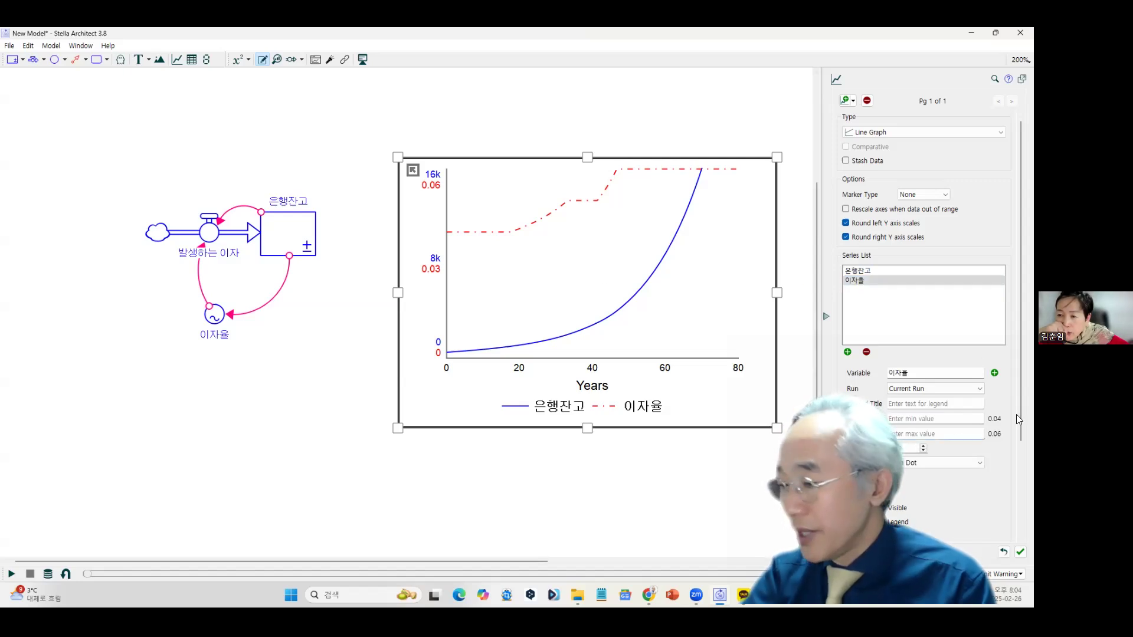
type("0.08")
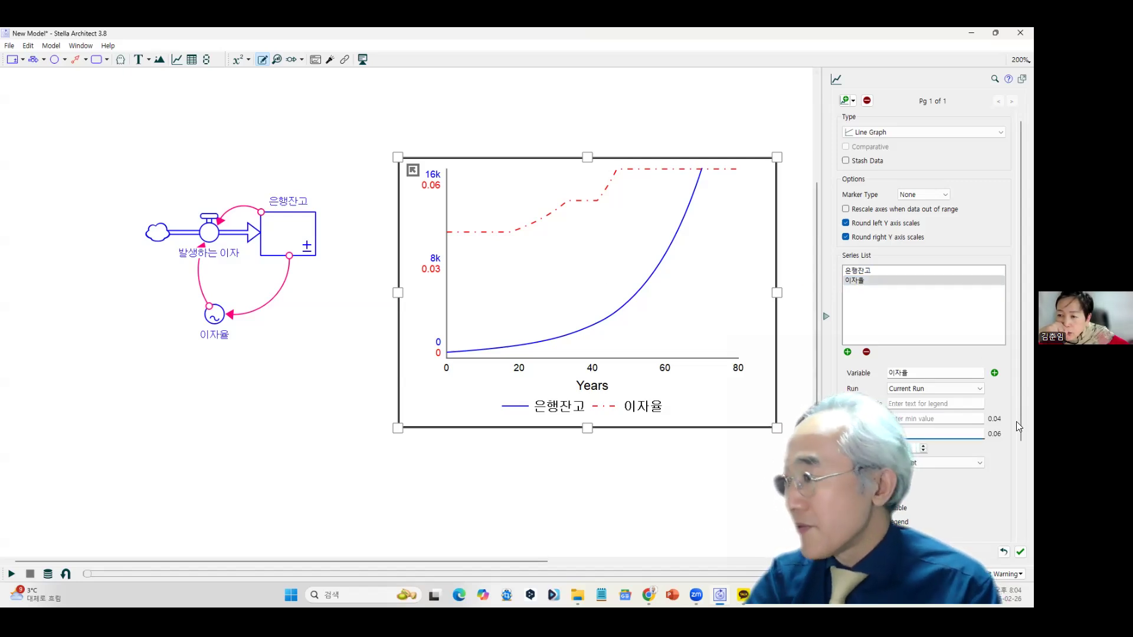
key("Return")
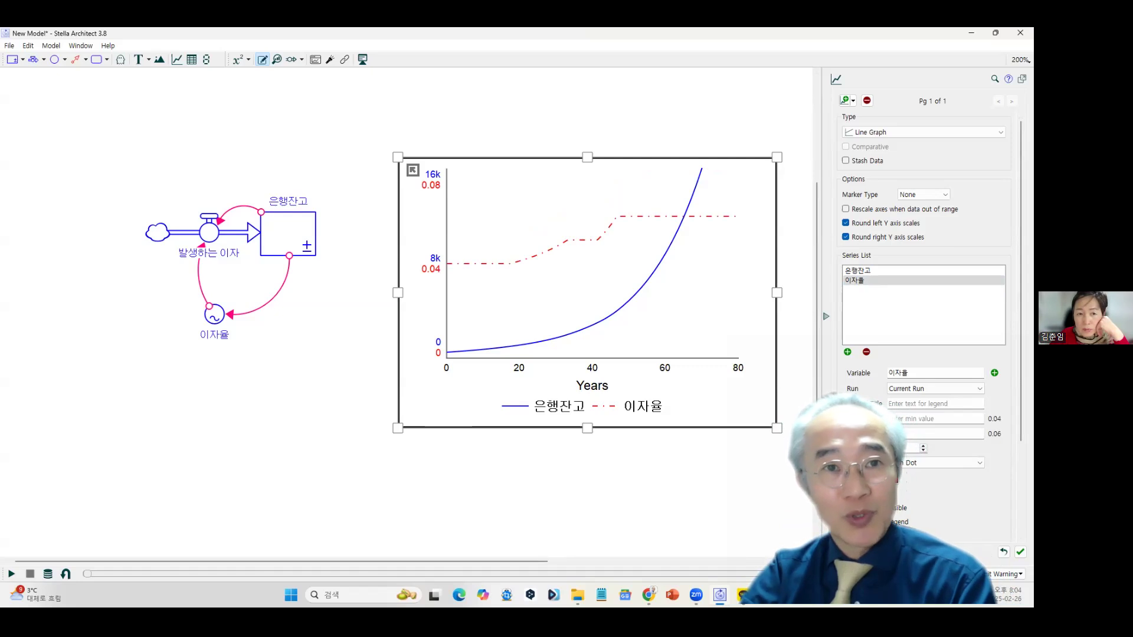
Switch to the course page in Chrome, maximize it and review the 2-4 model's run specs, equations and diagram.
key("alt+Tab")
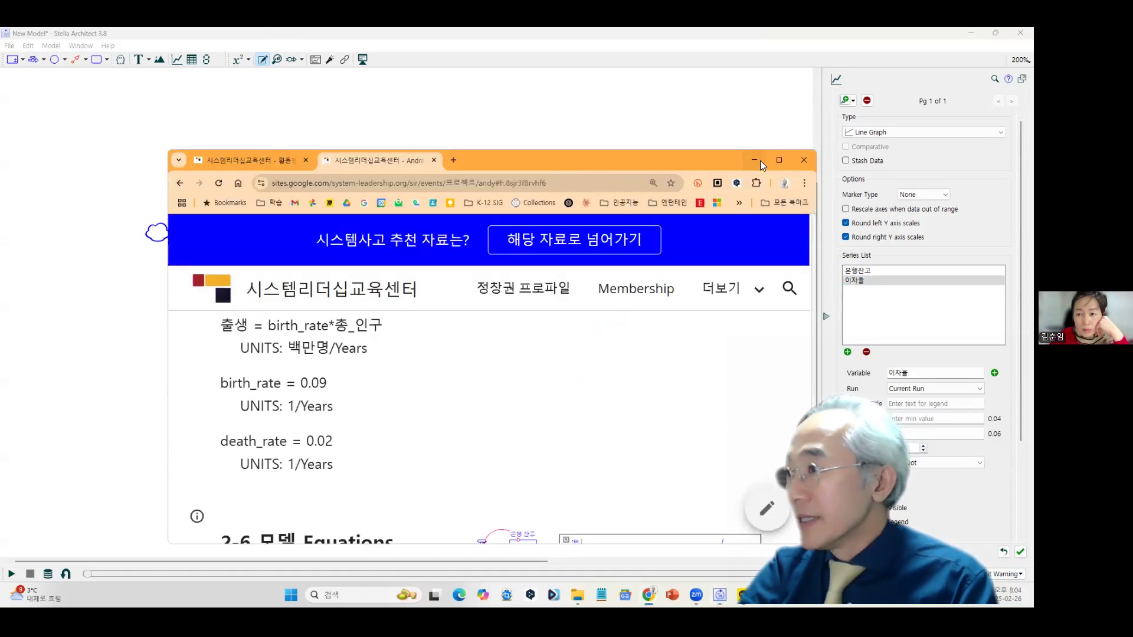
left_click(782, 159)
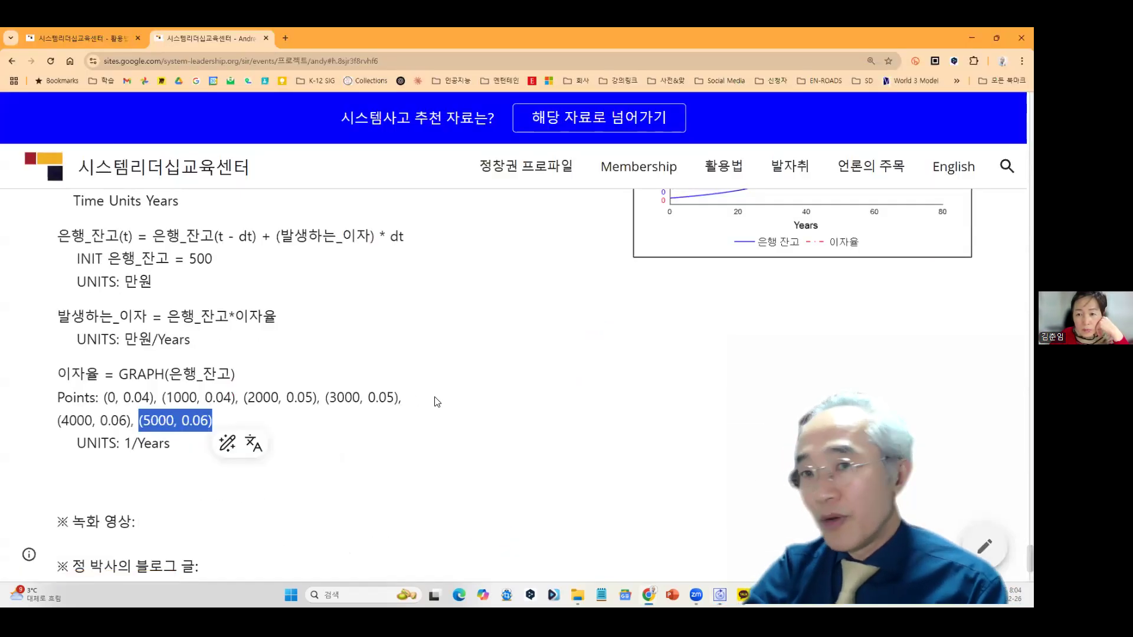
left_click(438, 396)
scroll(438, 396, "up", 20)
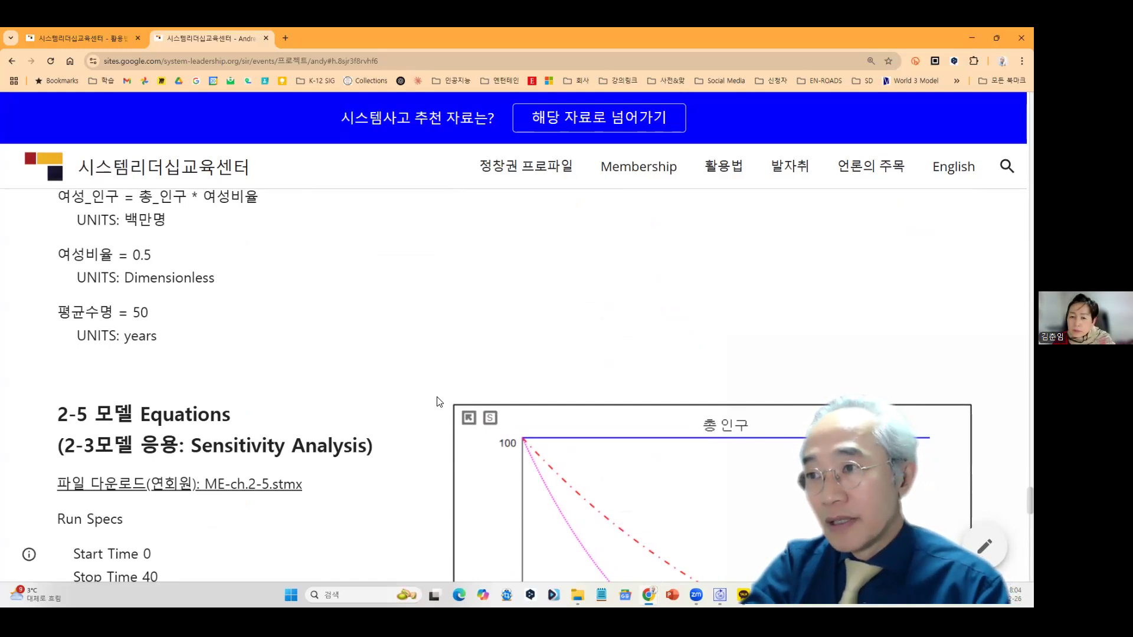
scroll(440, 402, "up", 10)
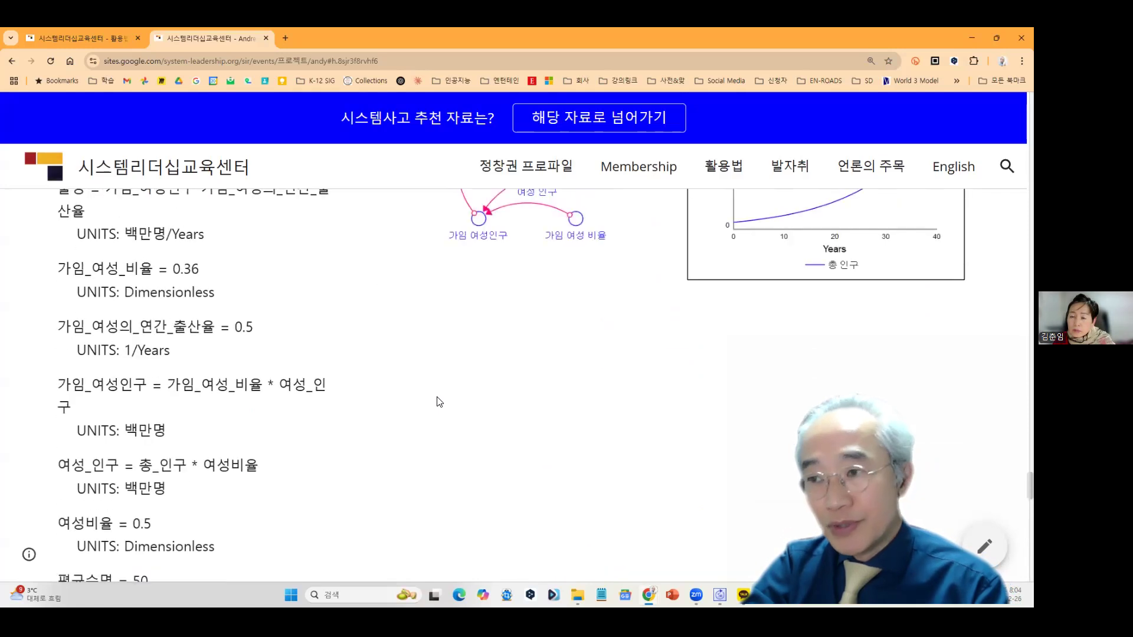
scroll(440, 402, "down", 2)
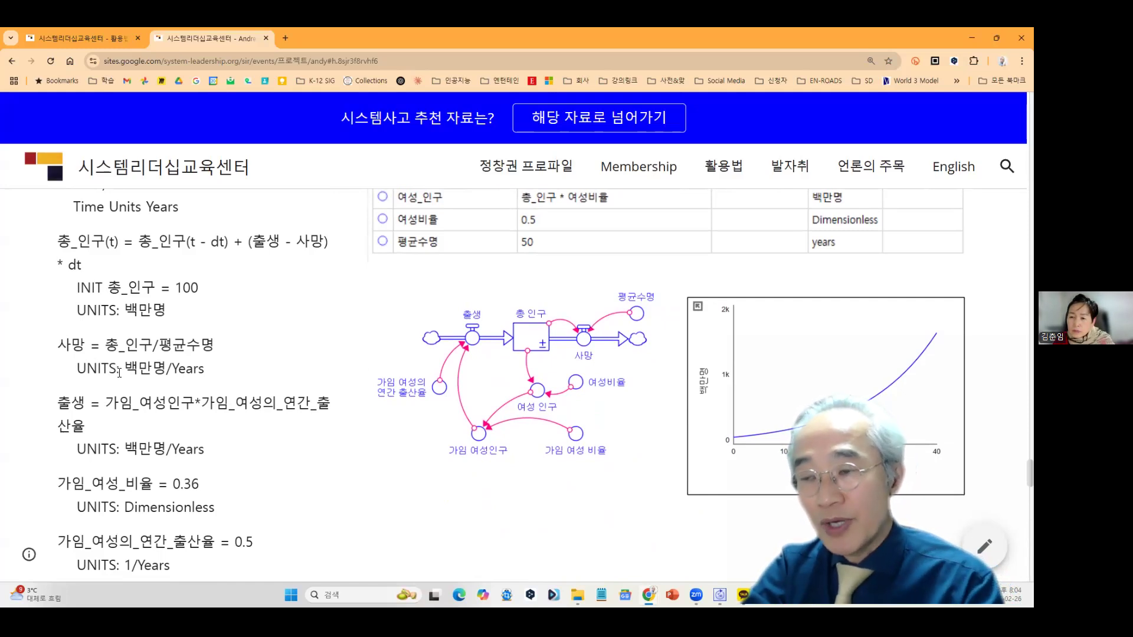
scroll(119, 372, "up", 5)
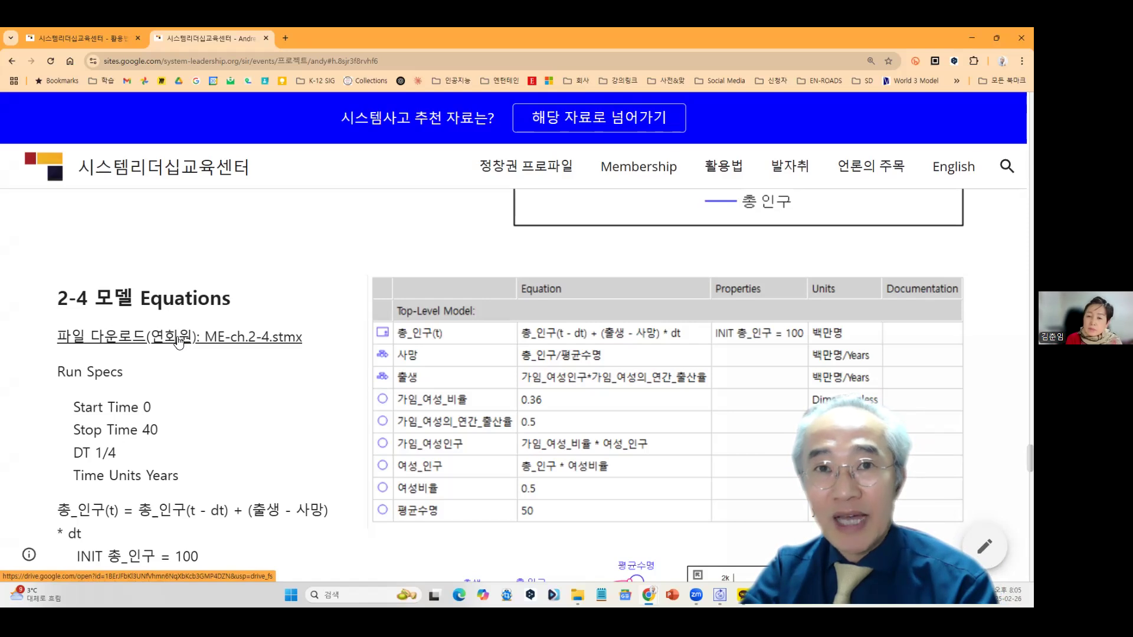
scroll(172, 400, "down", 3)
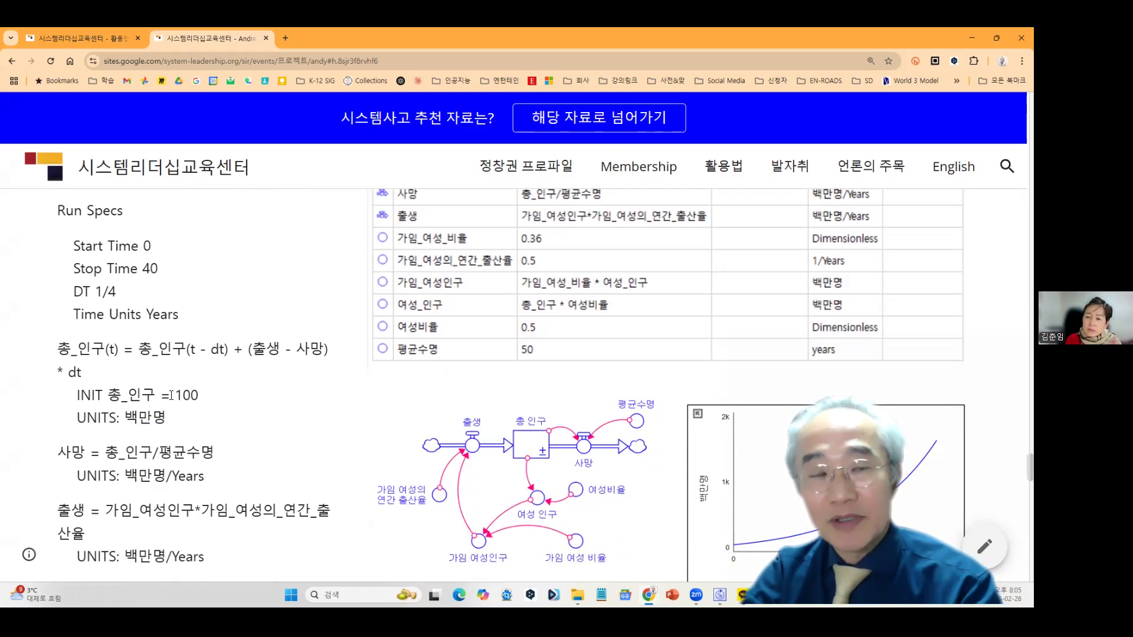
scroll(170, 396, "up", 2)
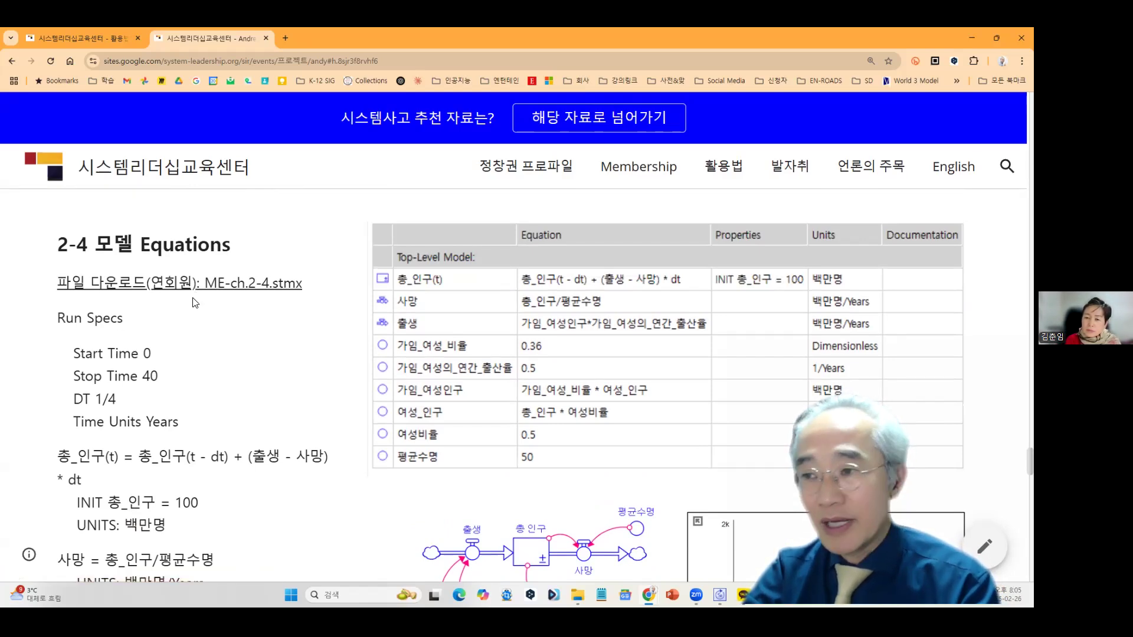
scroll(218, 375, "down", 2)
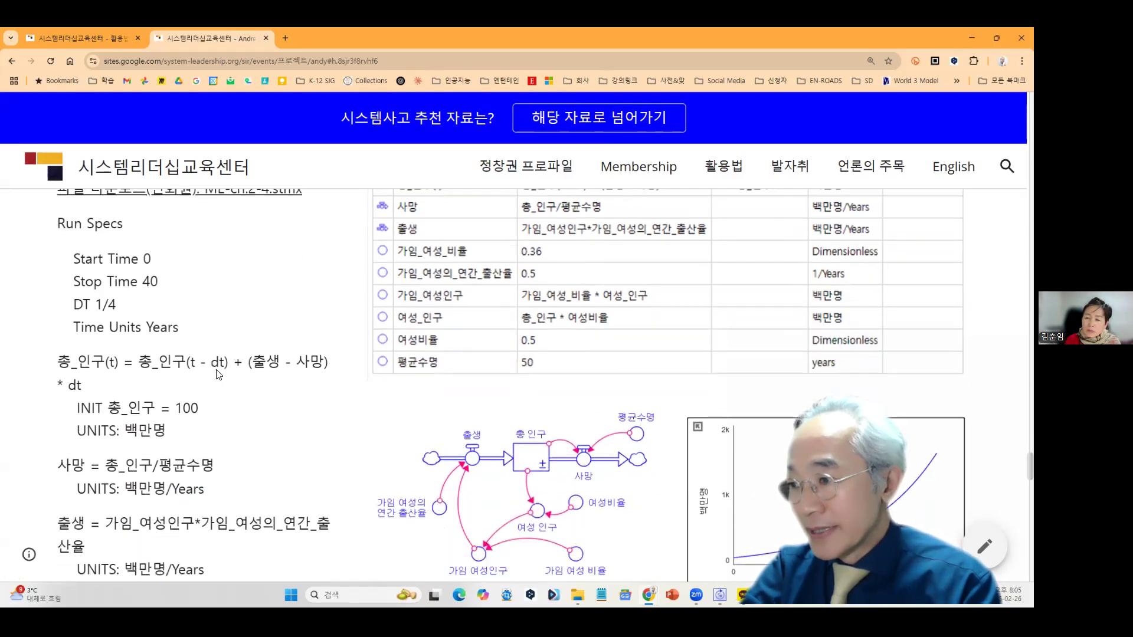
Open the ME-ch.2-3.stmx file linked under the 2-3 모델 Equations section and download it.
scroll(218, 374, "up", 5)
scroll(218, 374, "up", 13)
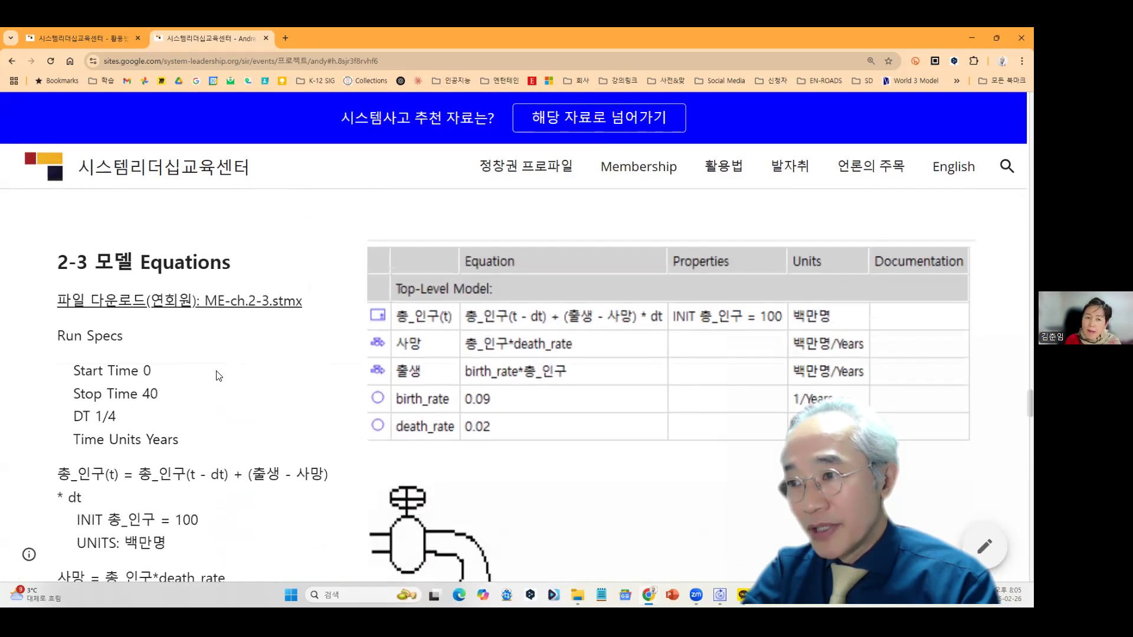
scroll(218, 375, "down", 4)
scroll(218, 375, "up", 4)
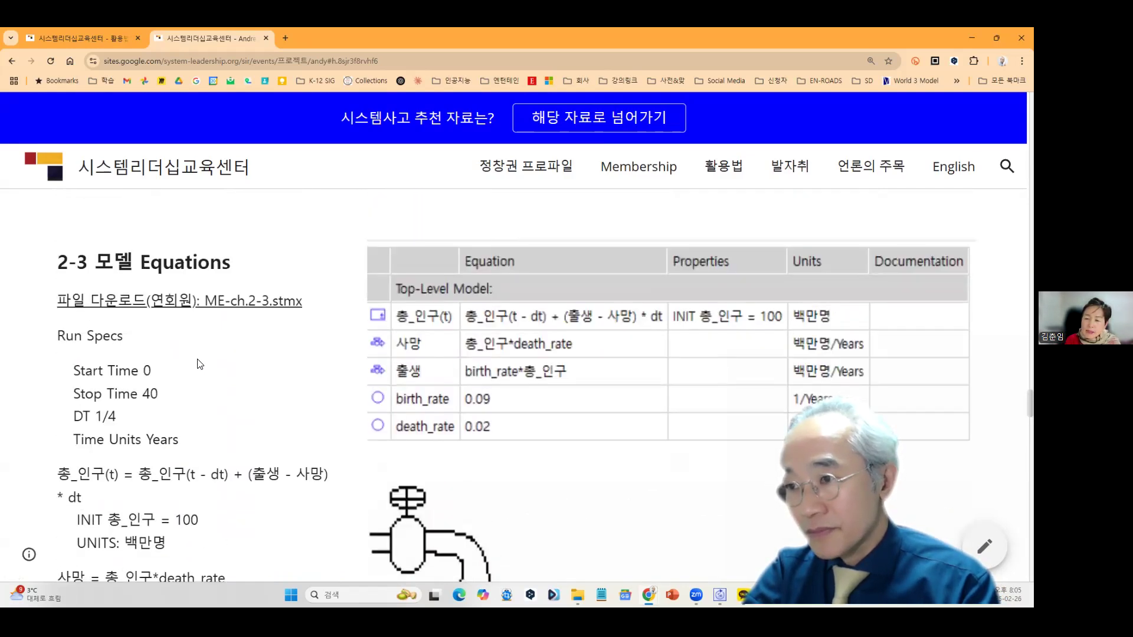
left_click(199, 300)
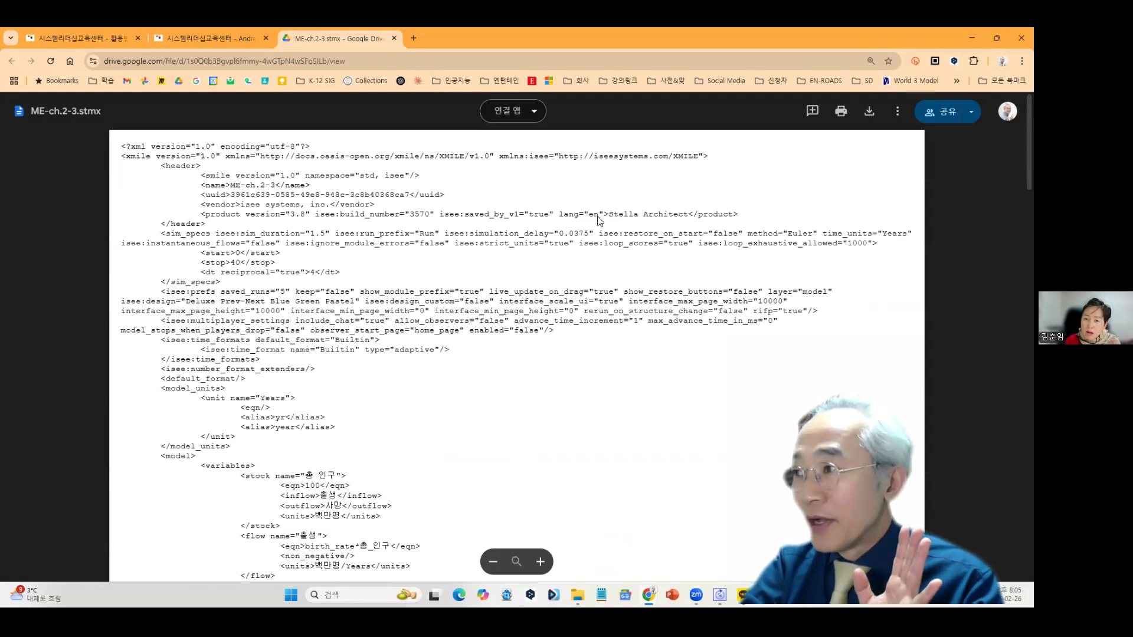
left_click(868, 112)
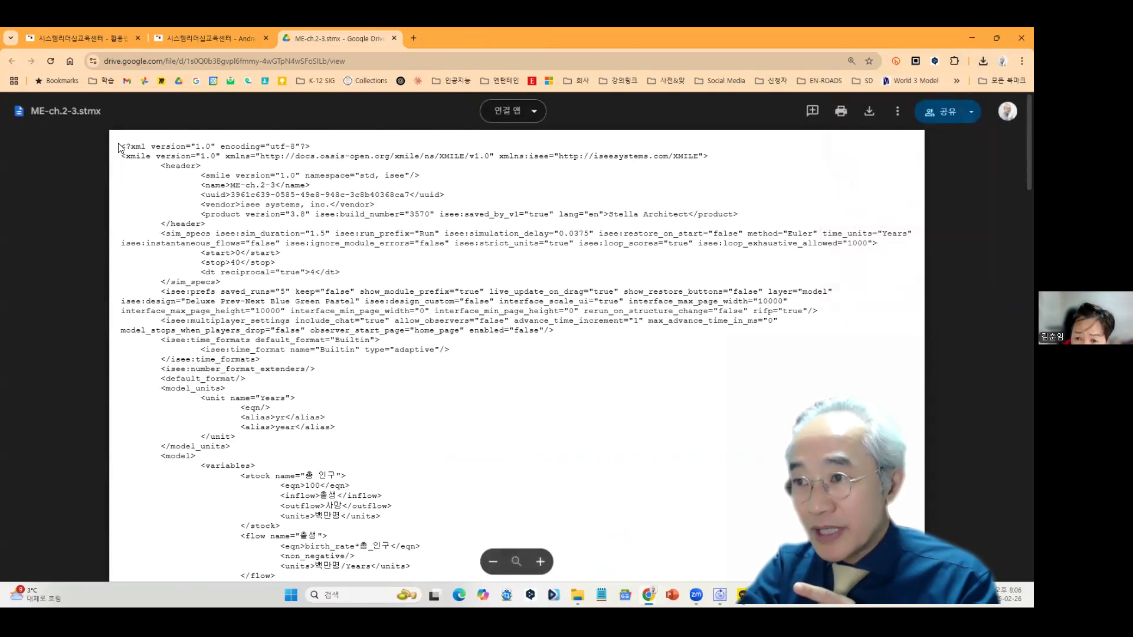
Highlight the opening part of the ME-ch.2-3.stmx XML code and read through to the end of the file.
left_click_drag(118, 147, 459, 475)
scroll(459, 475, "down", 1)
scroll(459, 476, "down", 20)
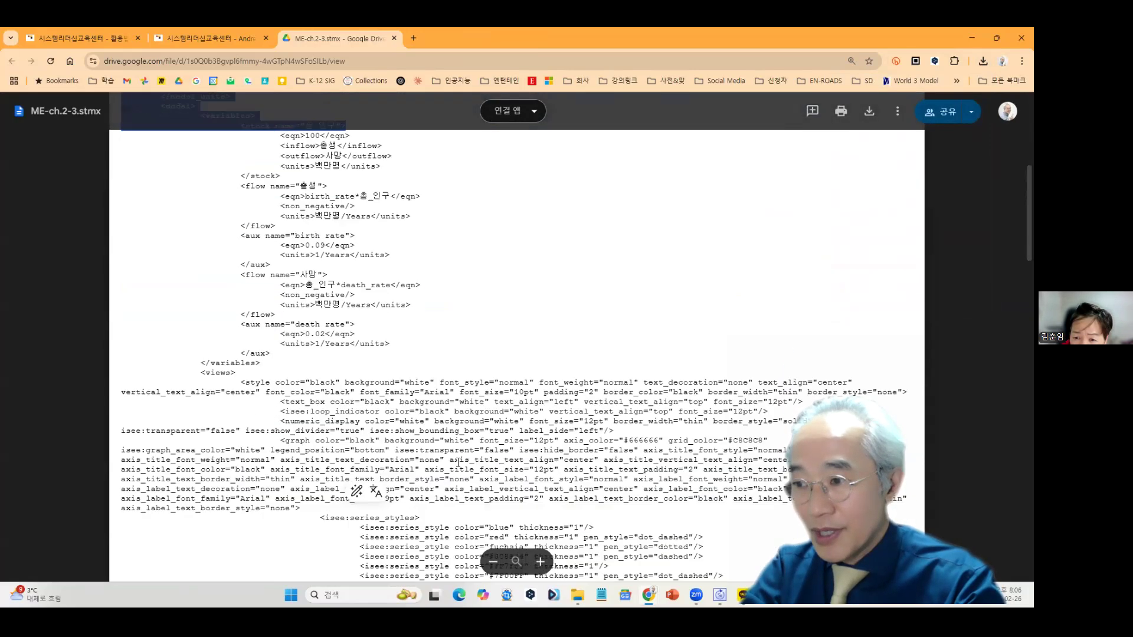
scroll(458, 456, "down", 15)
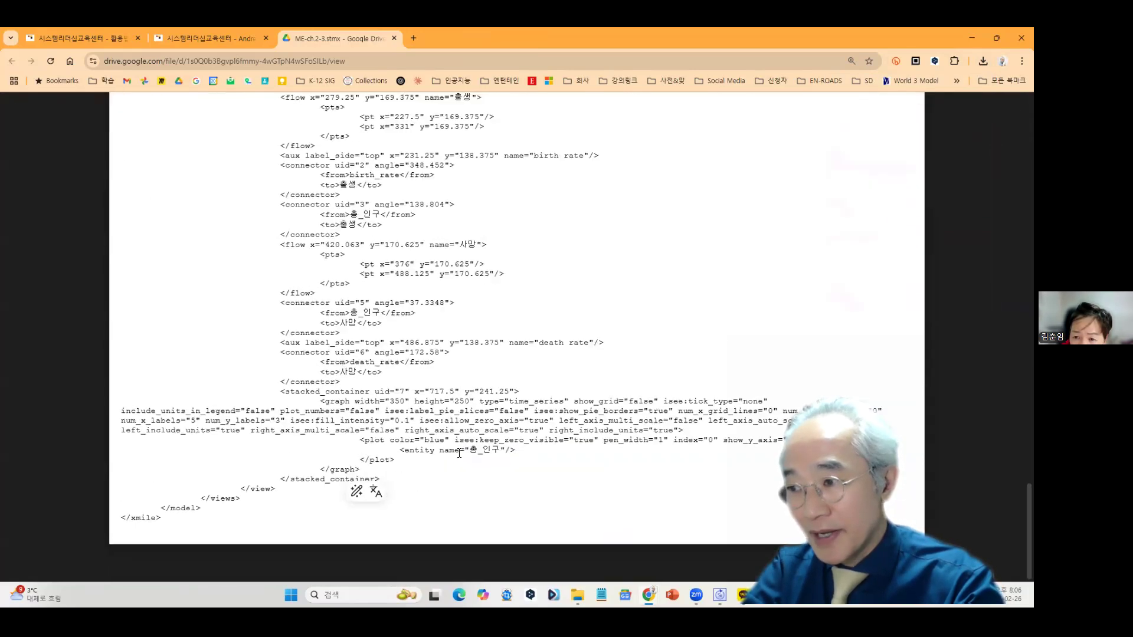
Select all the ME-ch.2-3.stmx code, open Claude in a new tab and draft the prompt "다음 코드에 따라 모델을 만들어 줄 수 있을까요?".
key("ctrl+a")
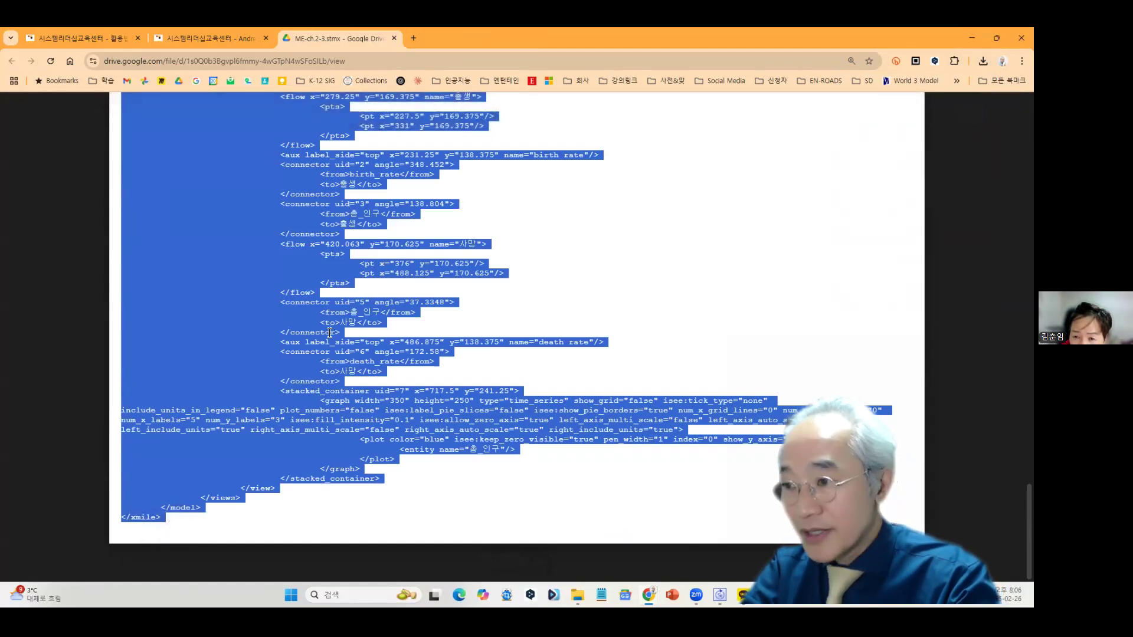
left_click(413, 37)
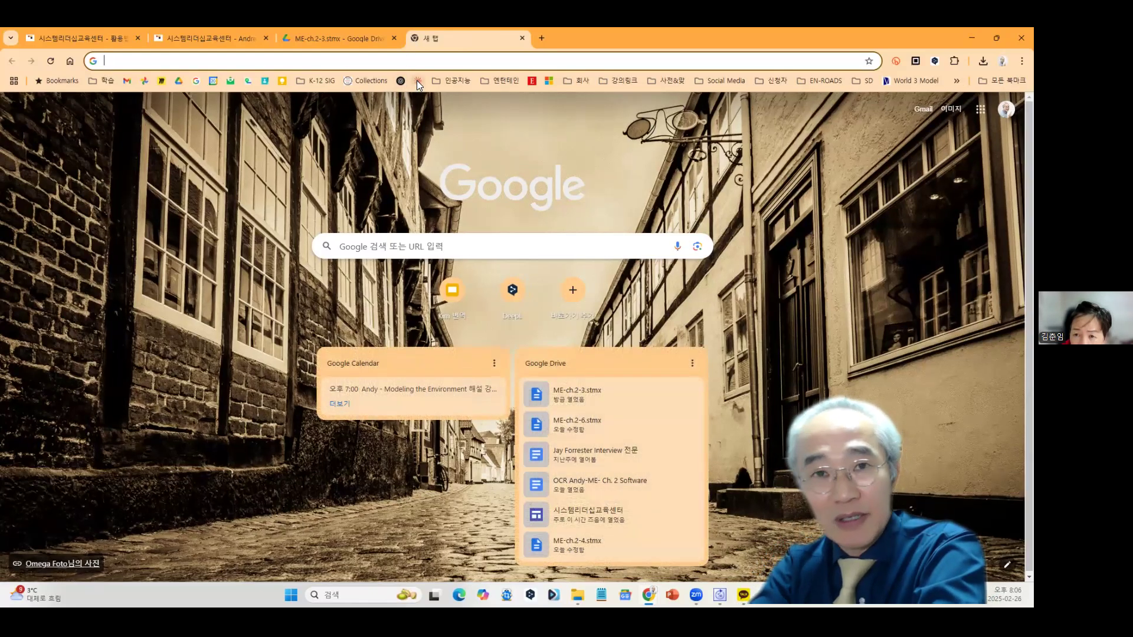
left_click(417, 80)
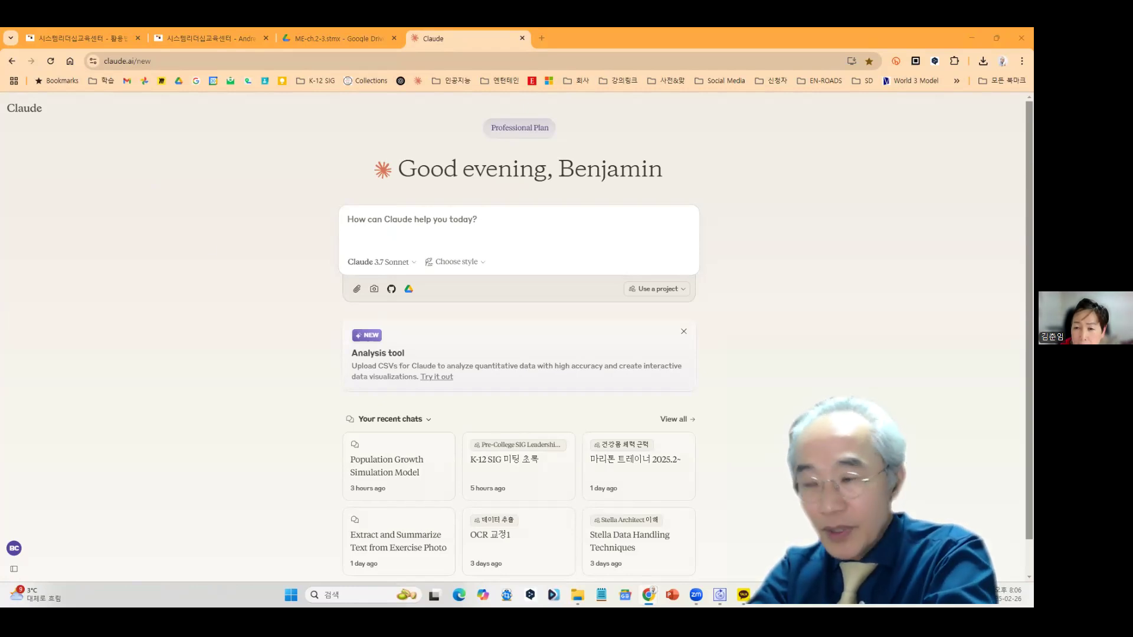
type("다음 코드에 따라 모델을 만들어 줄 수 있을까요? Edit")
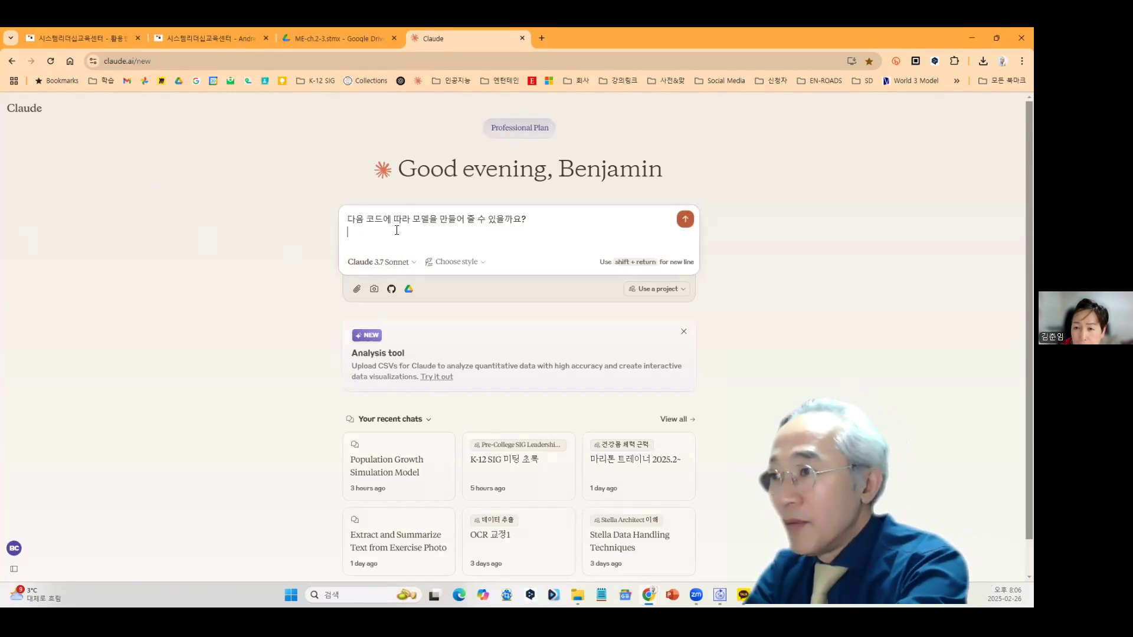
Return to the ME-ch.2-3.stmx file and reselect its code from the opening XML declaration through the closing xmile tag for copying.
left_click(322, 38)
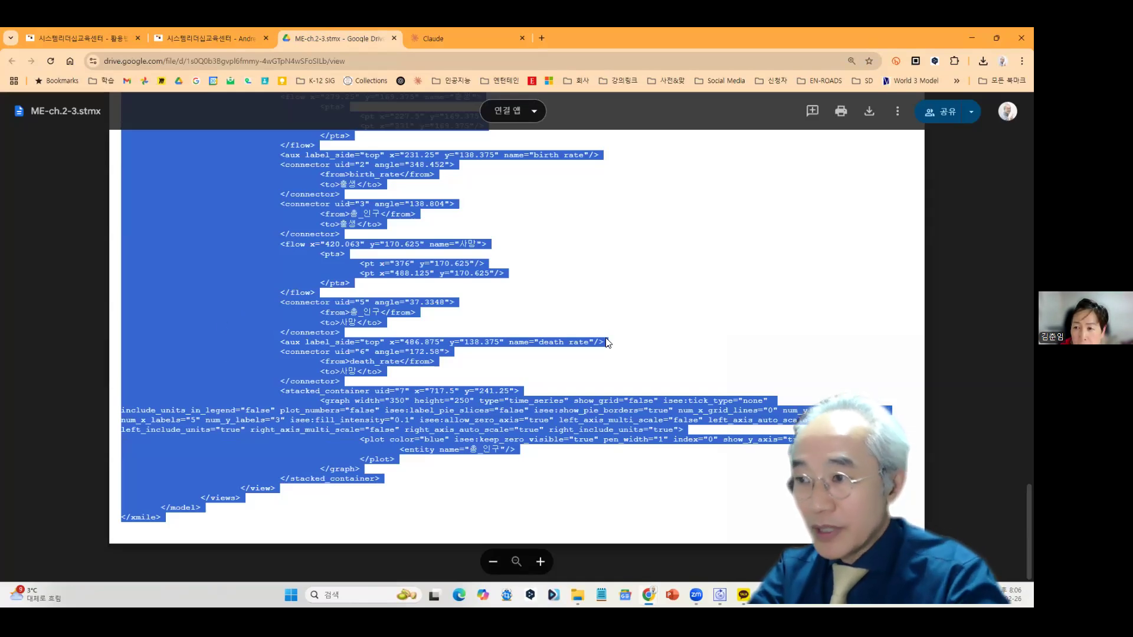
scroll(608, 342, "up", 20)
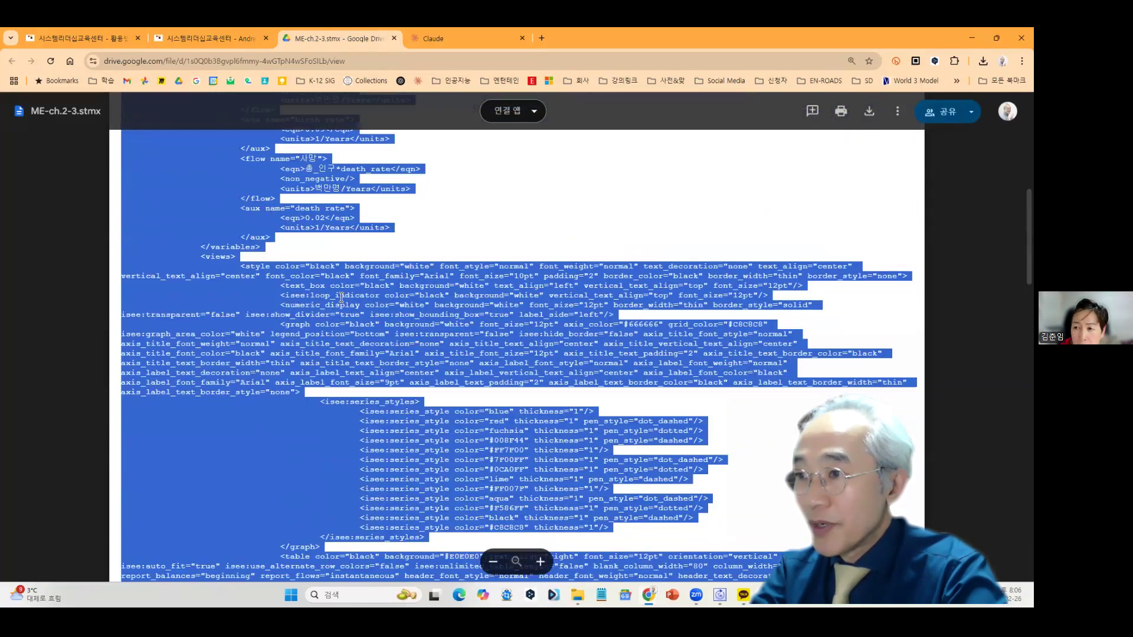
scroll(341, 297, "up", 10)
left_click(156, 142)
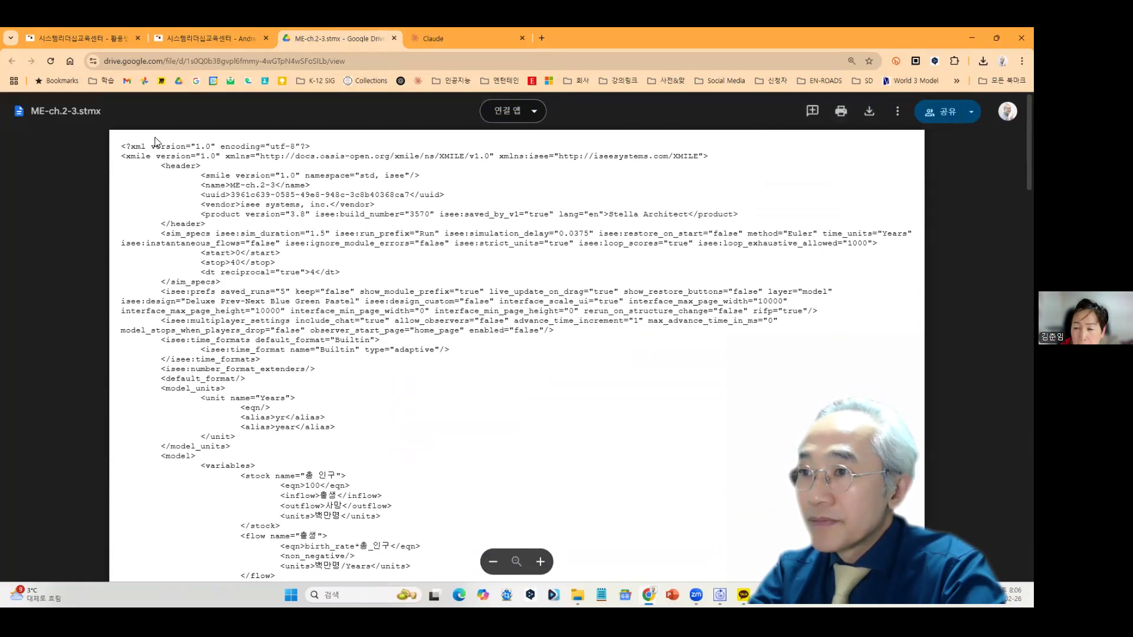
left_click_drag(120, 149, 354, 502)
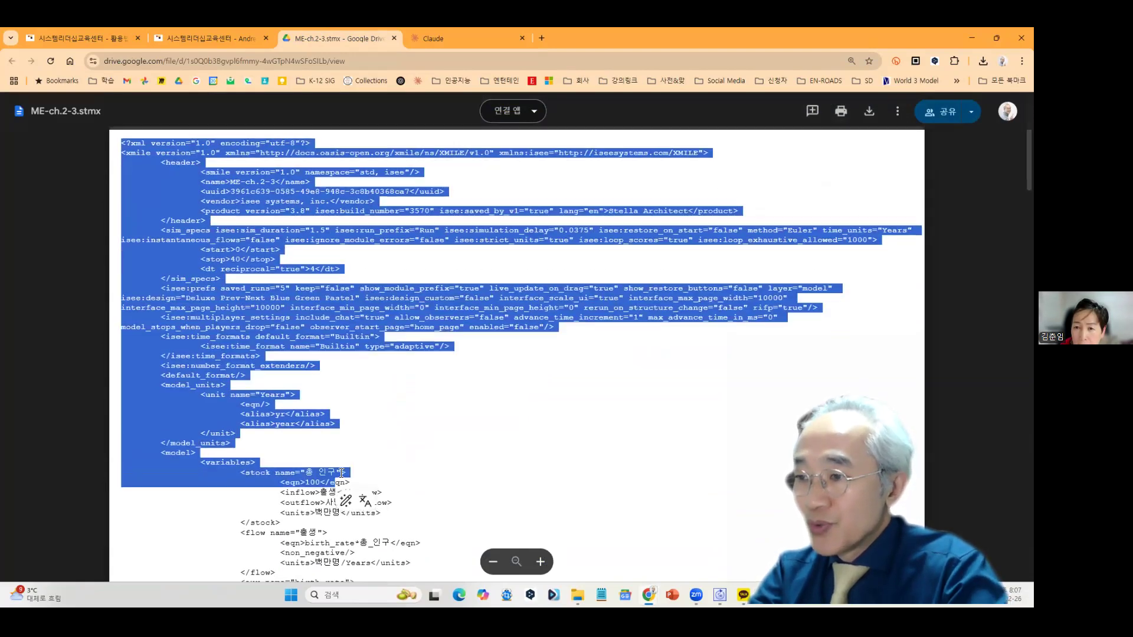
scroll(341, 461, "down", 10)
scroll(341, 461, "down", 15)
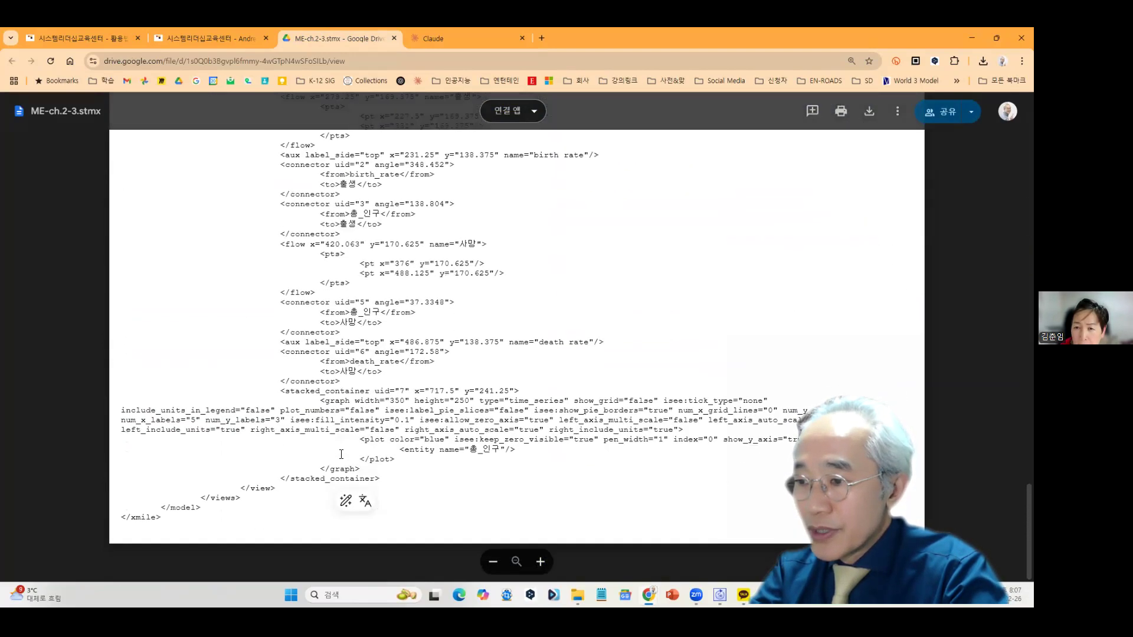
left_click(161, 518, "shift")
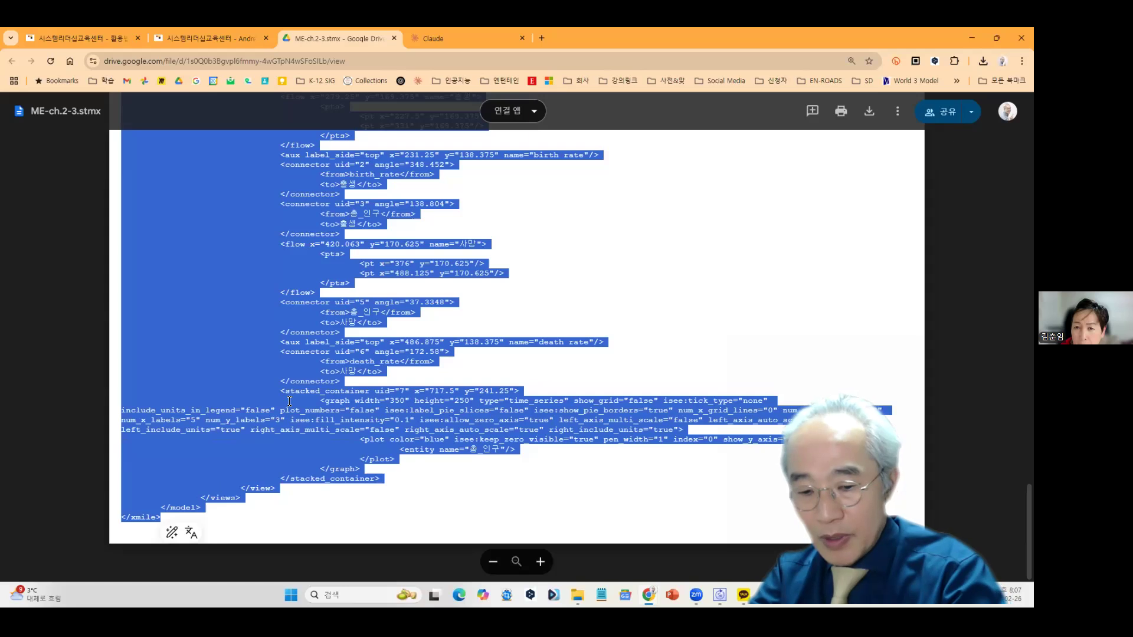
Paste the copied model code into the drafted Claude prompt and send the request.
left_click(436, 40)
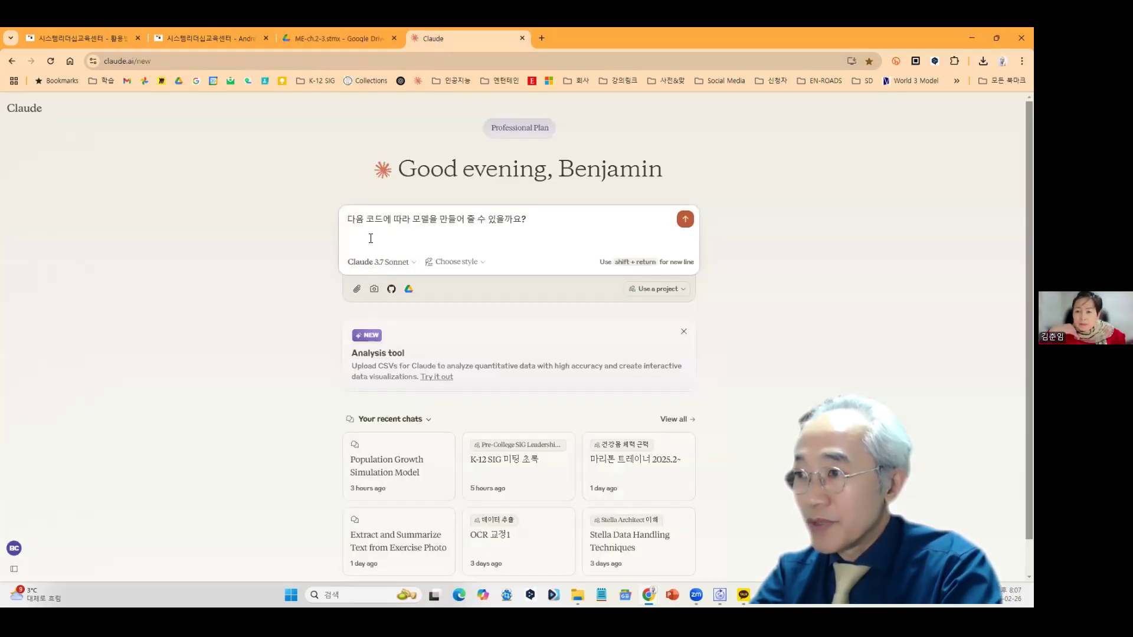
key("shift+Return")
key("ctrl+v")
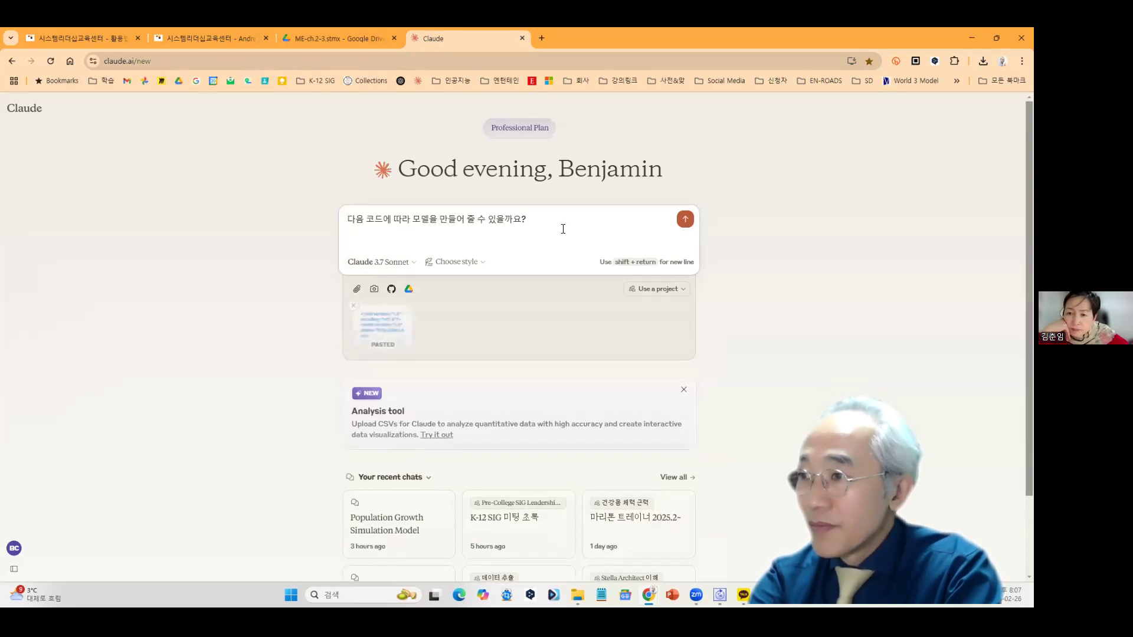
left_click(686, 221)
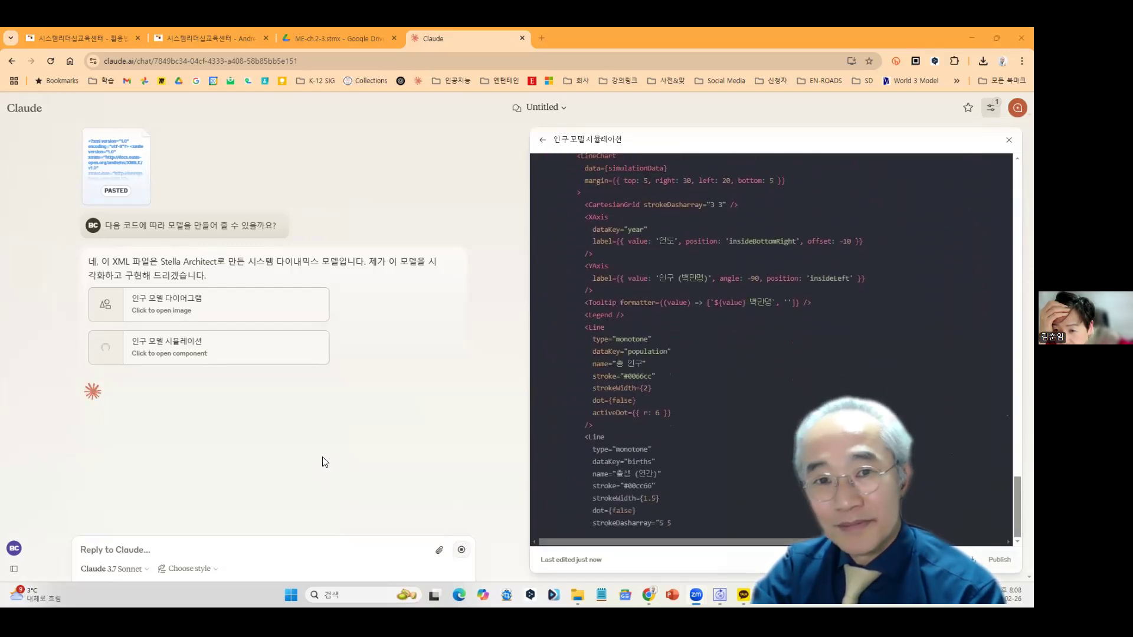
Review the generated 인구 모델 시뮬레이션, including its parameter settings, current state, results chart and data table.
mouse_move(9, 568)
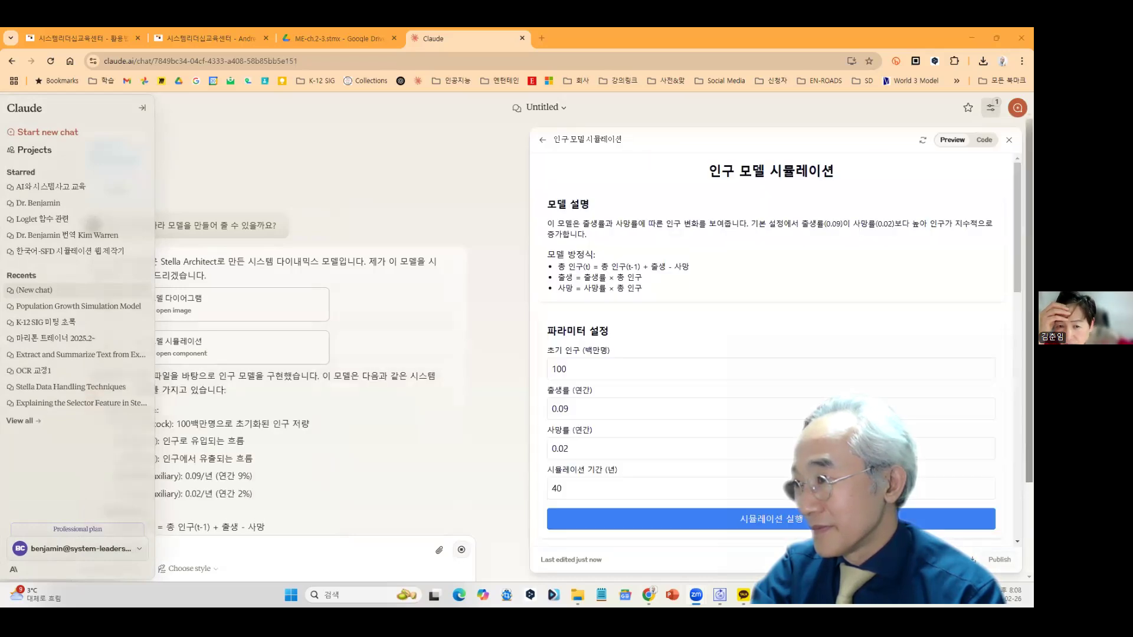
scroll(694, 405, "down", 4)
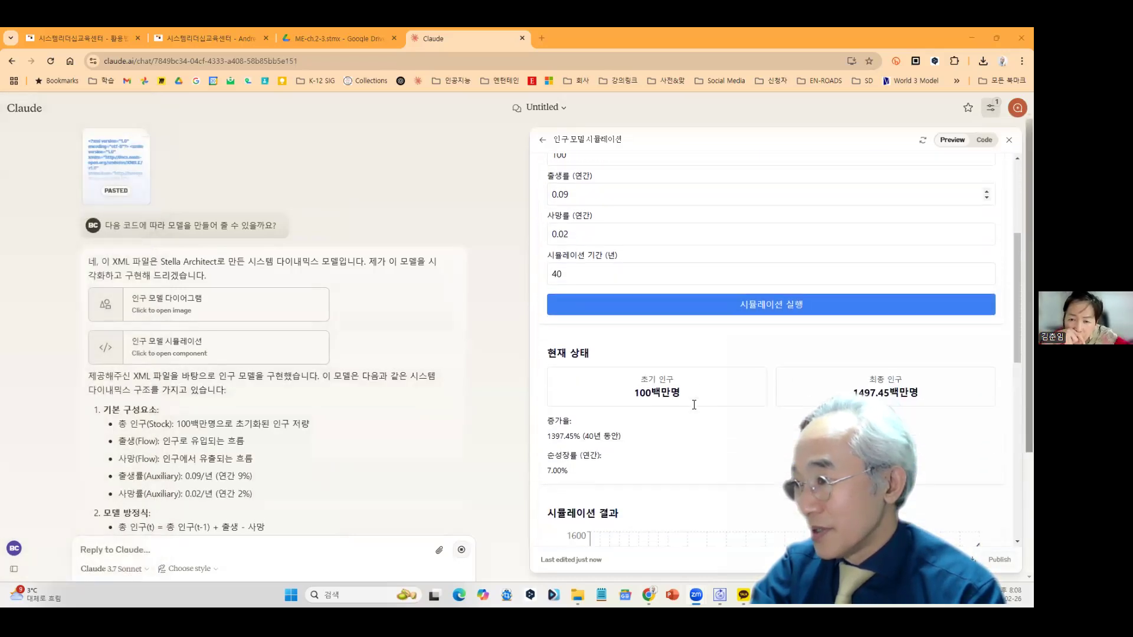
scroll(694, 405, "down", 7)
scroll(694, 405, "down", 2)
scroll(694, 405, "up", 10)
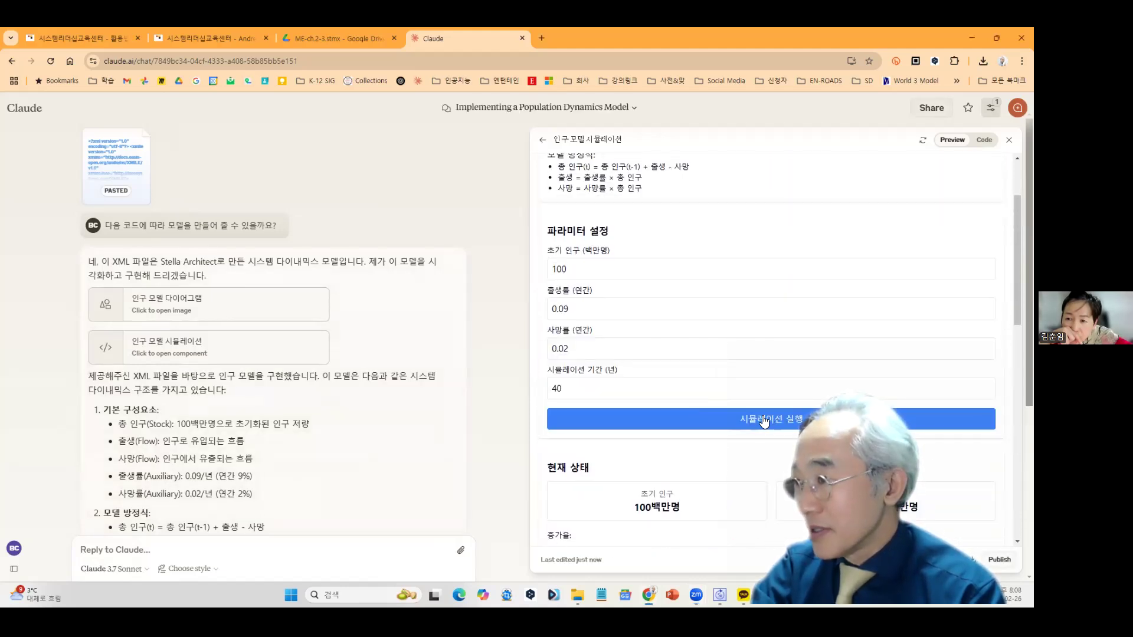
scroll(754, 384, "down", 5)
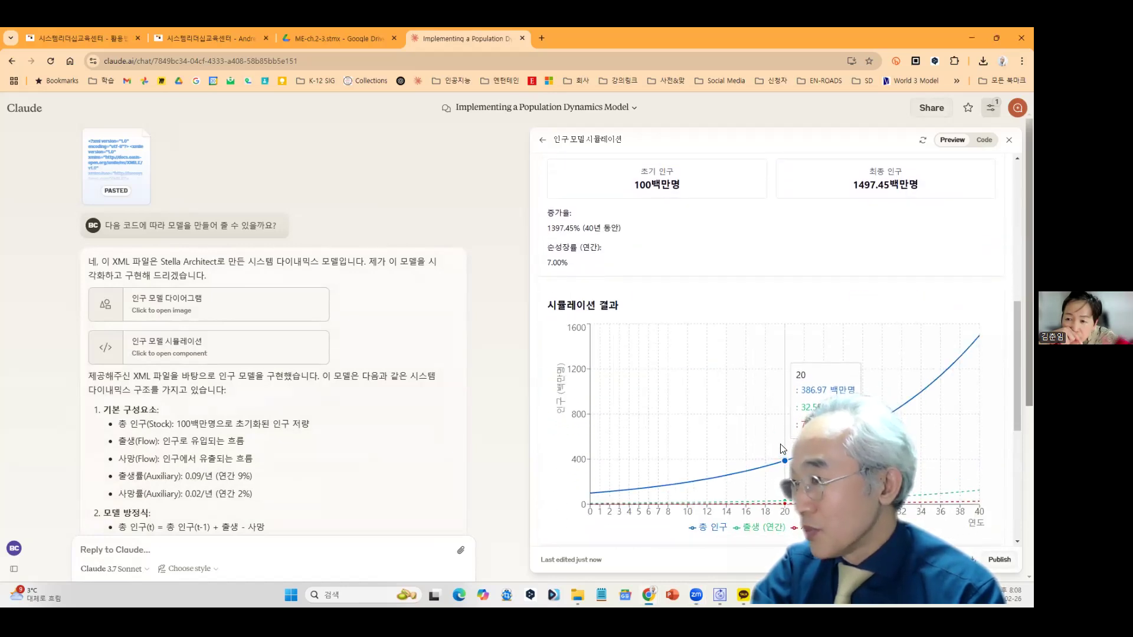
scroll(767, 425, "up", 5)
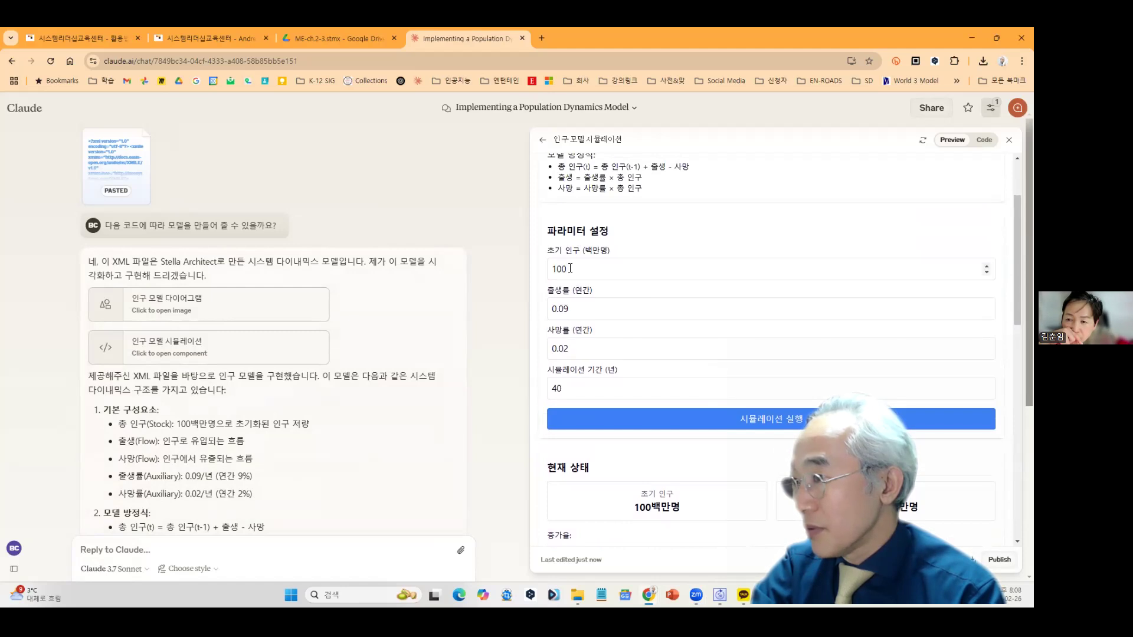
Set the 출생률 parameter to 0.08, run the simulation and check the results chart and data table.
left_click_drag(586, 308, 543, 311)
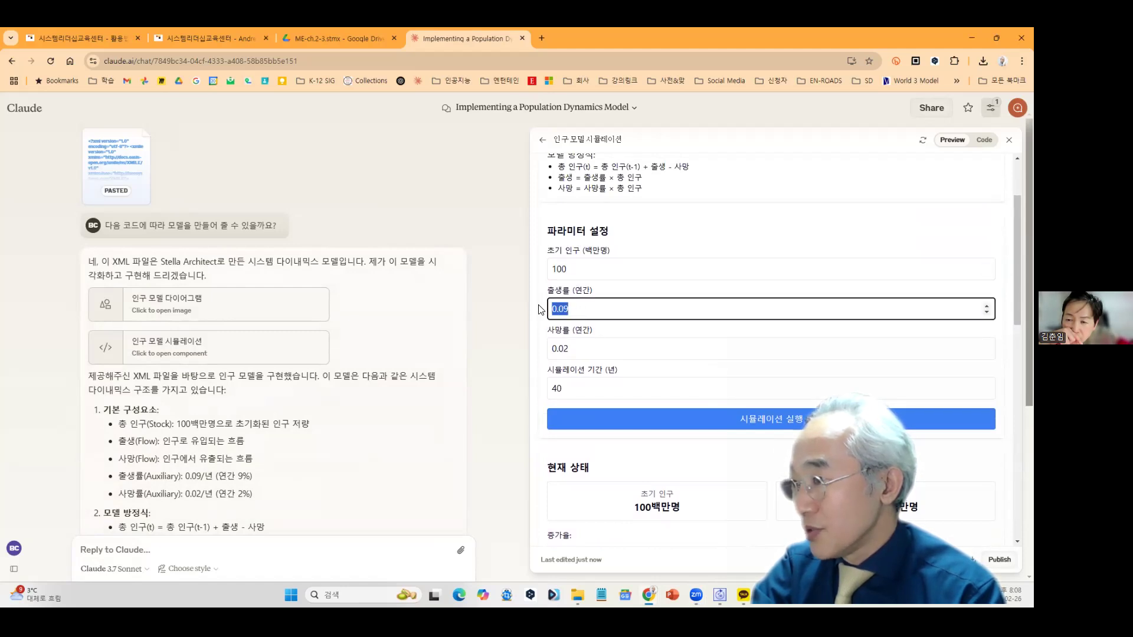
type("0.0")
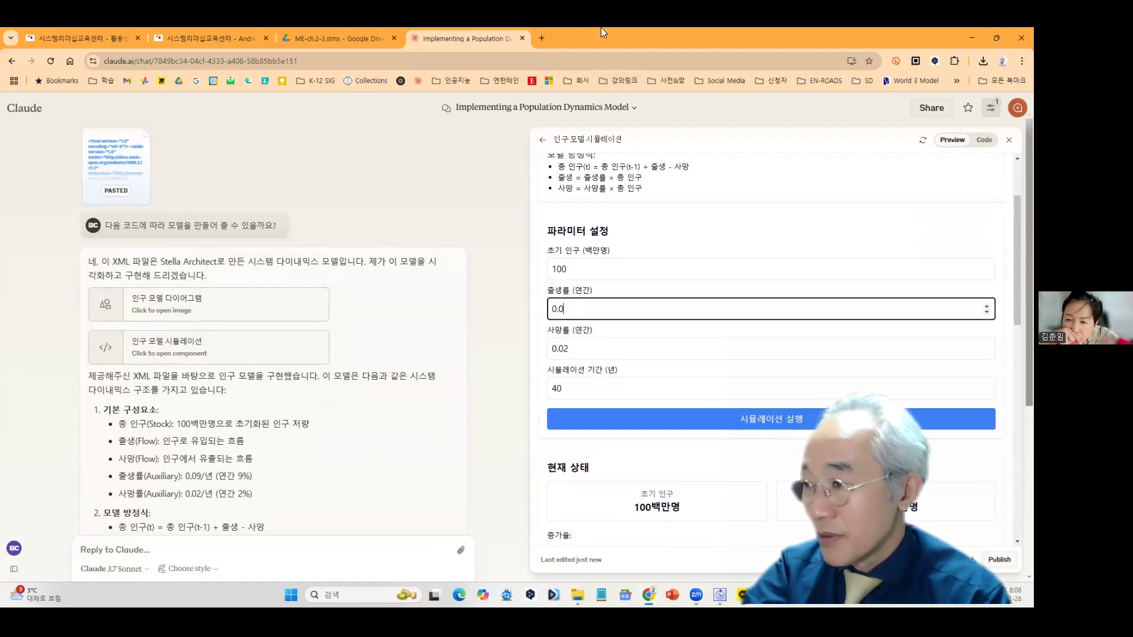
type("8")
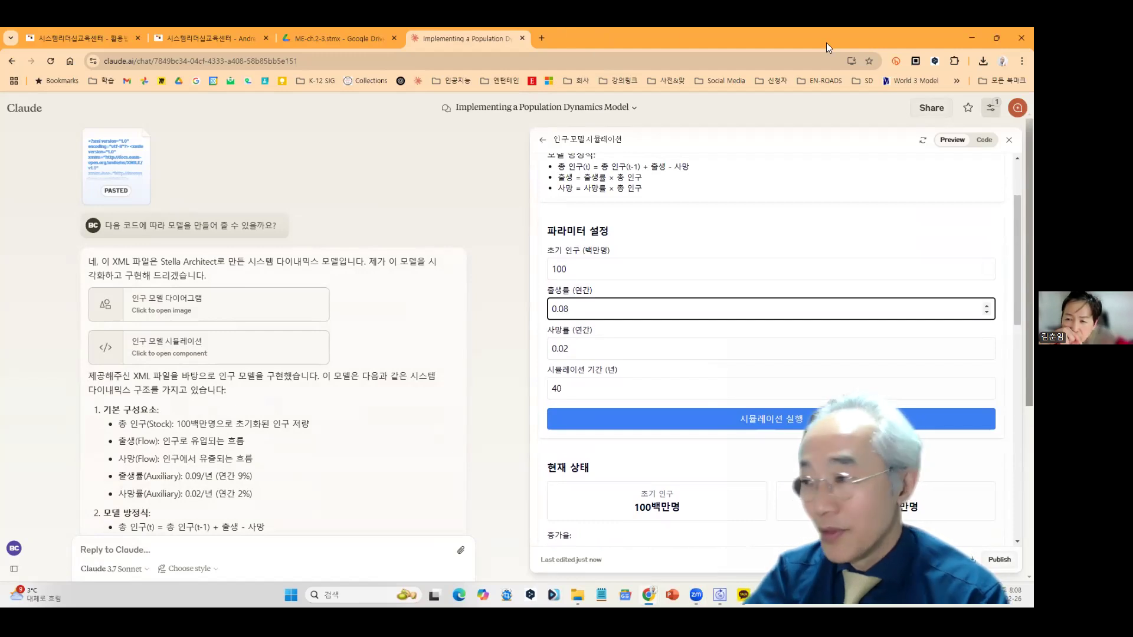
scroll(780, 254, "down", 3)
scroll(782, 251, "down", 4)
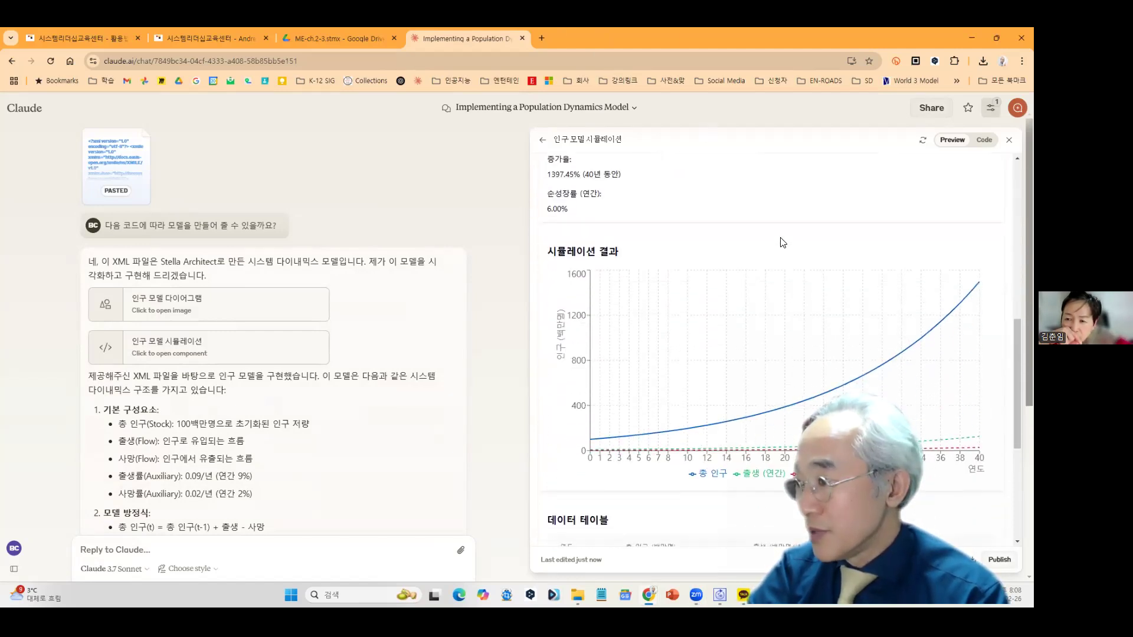
scroll(784, 242, "up", 3)
scroll(783, 239, "up", 2)
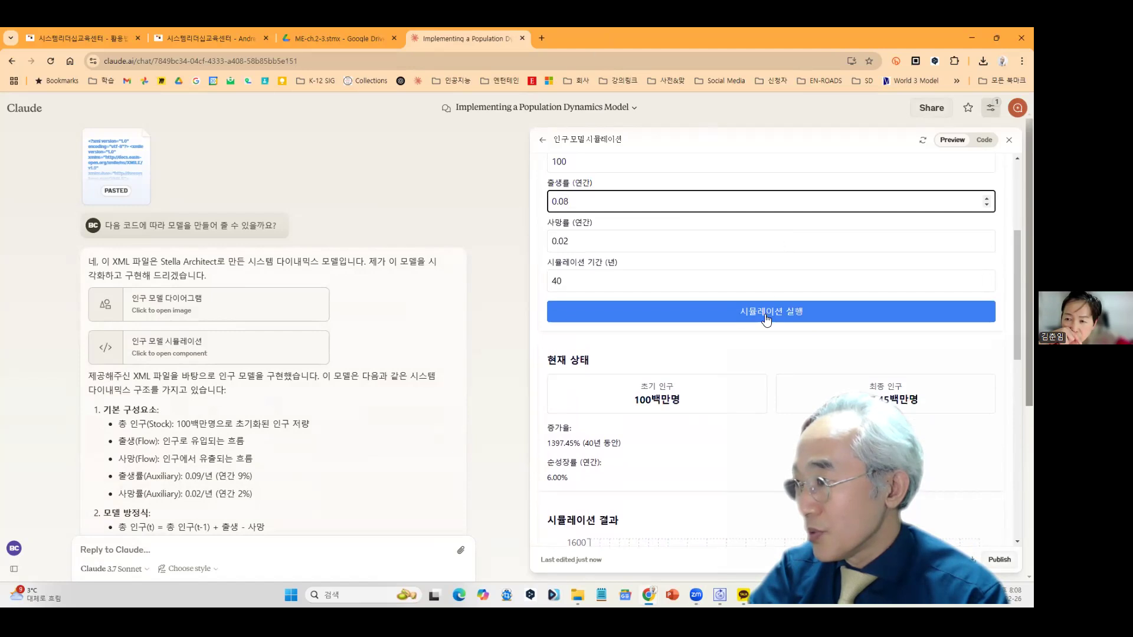
scroll(802, 260, "down", 6)
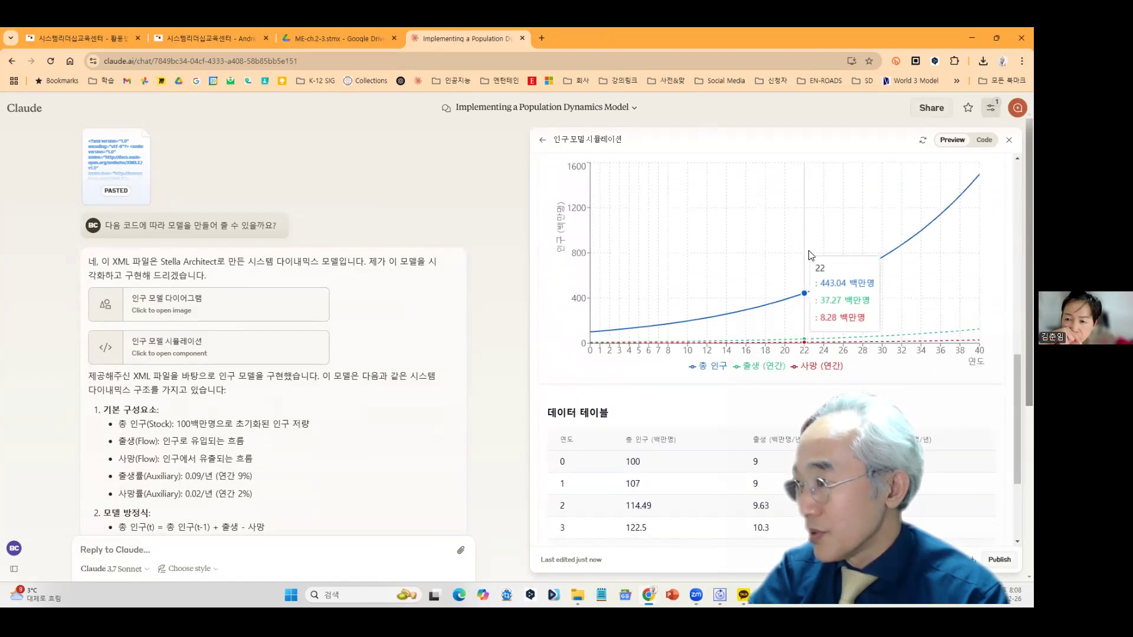
scroll(1016, 300, "down", 3)
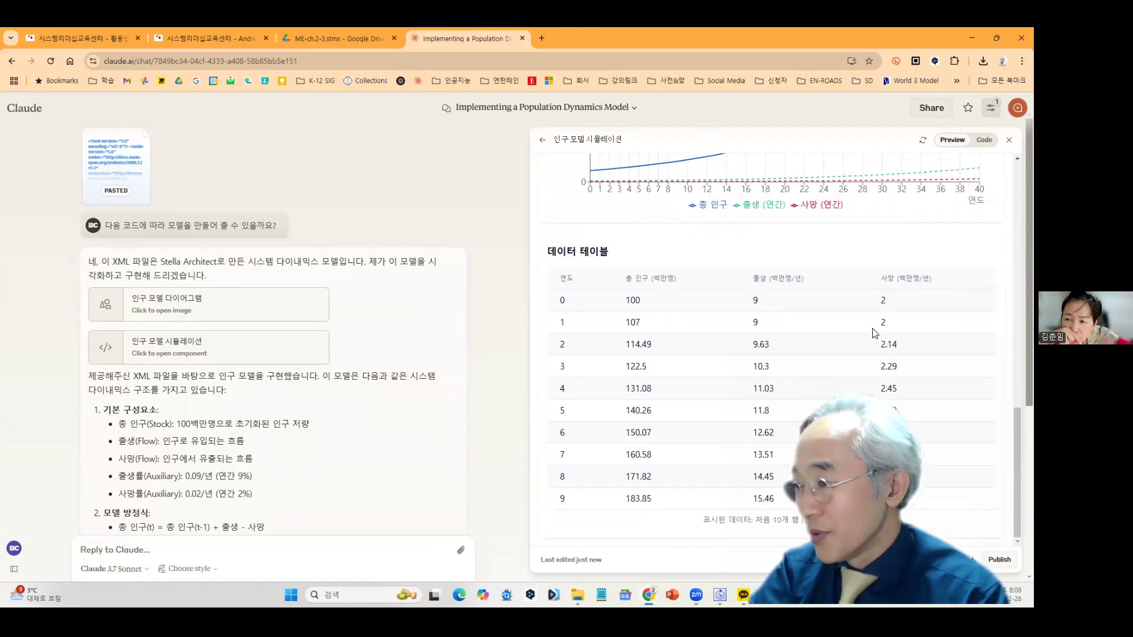
scroll(870, 314, "up", 5)
scroll(872, 316, "up", 5)
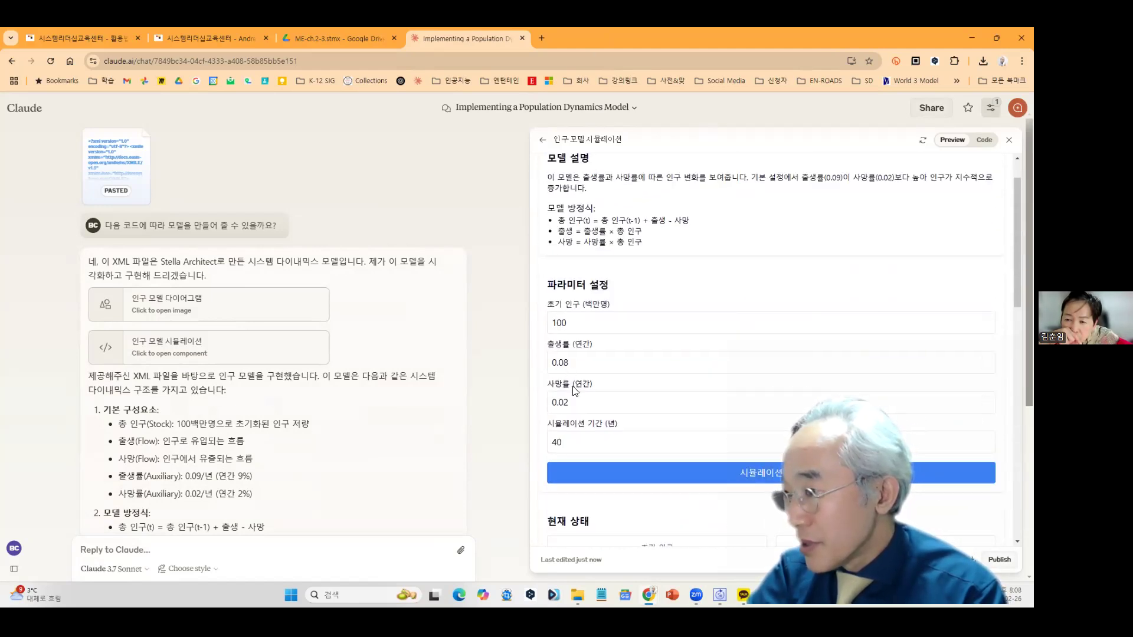
Set 출생률 to 0.04 and 사망률 to 0.05, and check the simulation's current state, chart and data table.
left_click(568, 365)
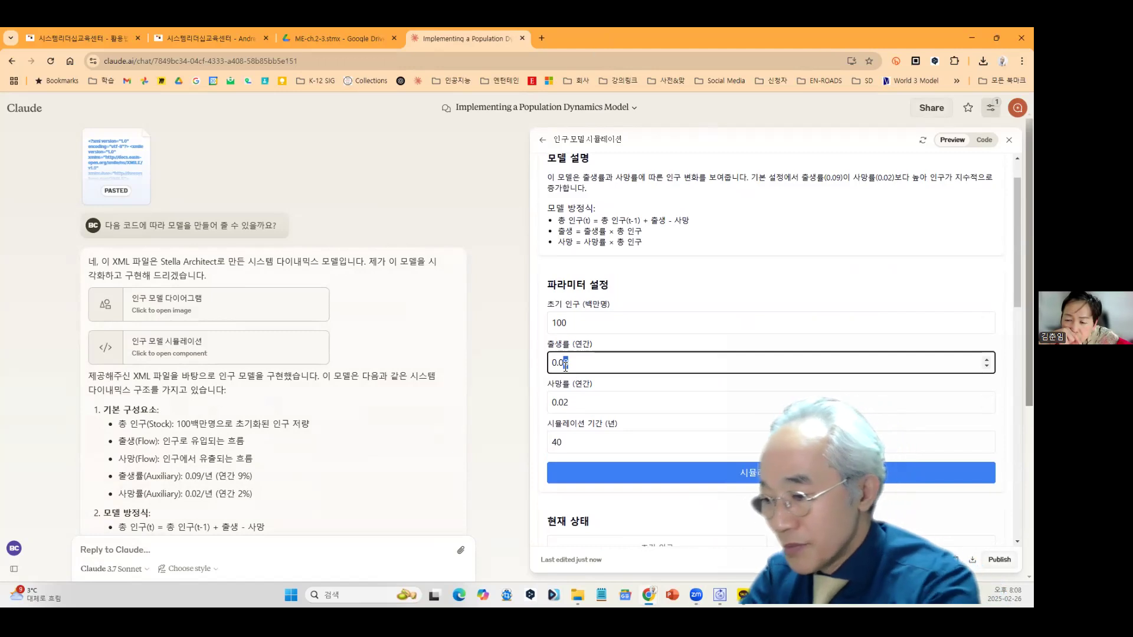
type("4")
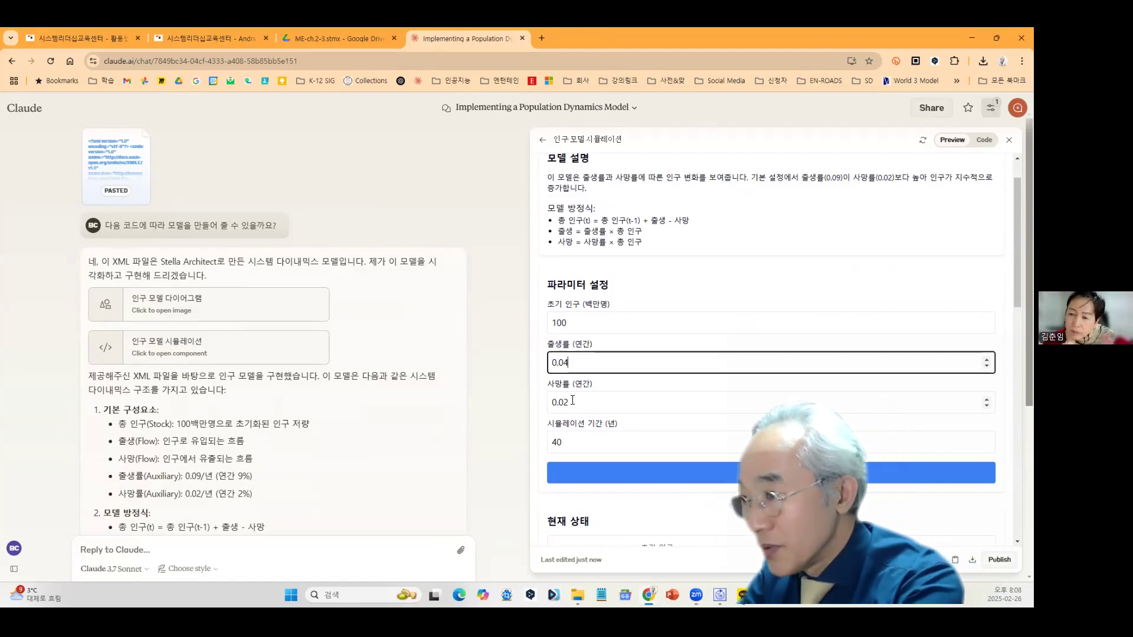
left_click(571, 402)
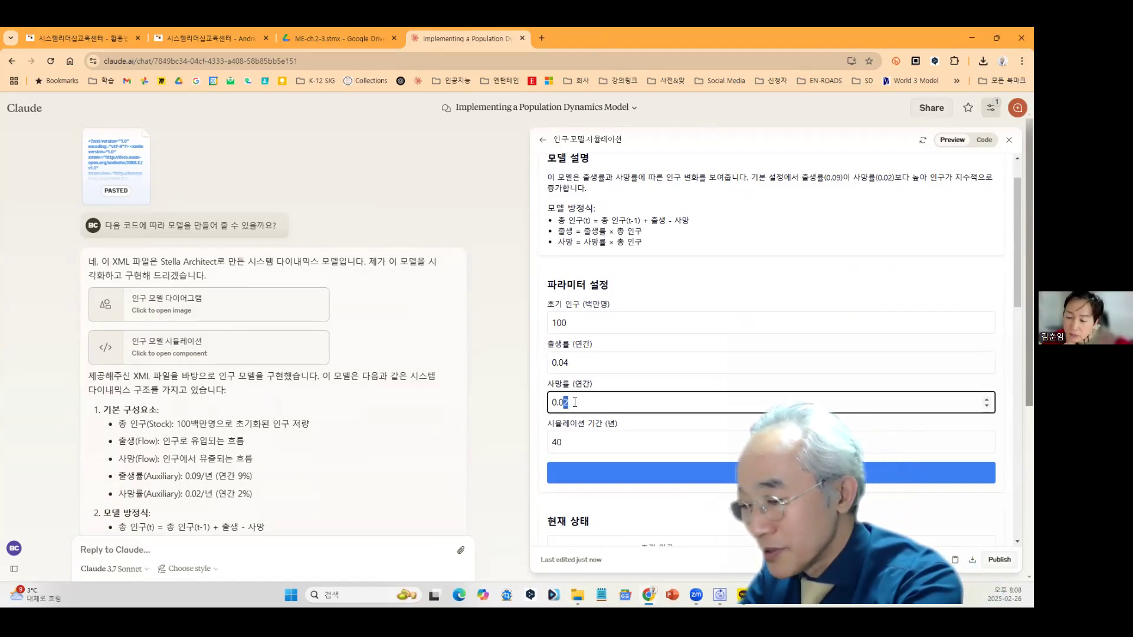
type("5")
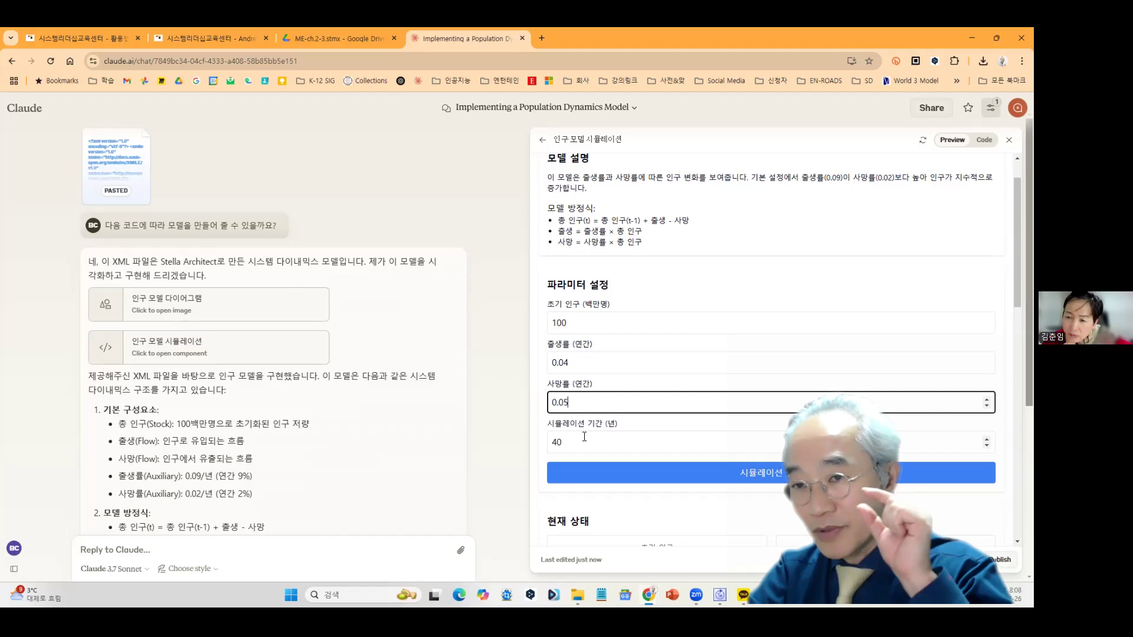
scroll(599, 422, "down", 4)
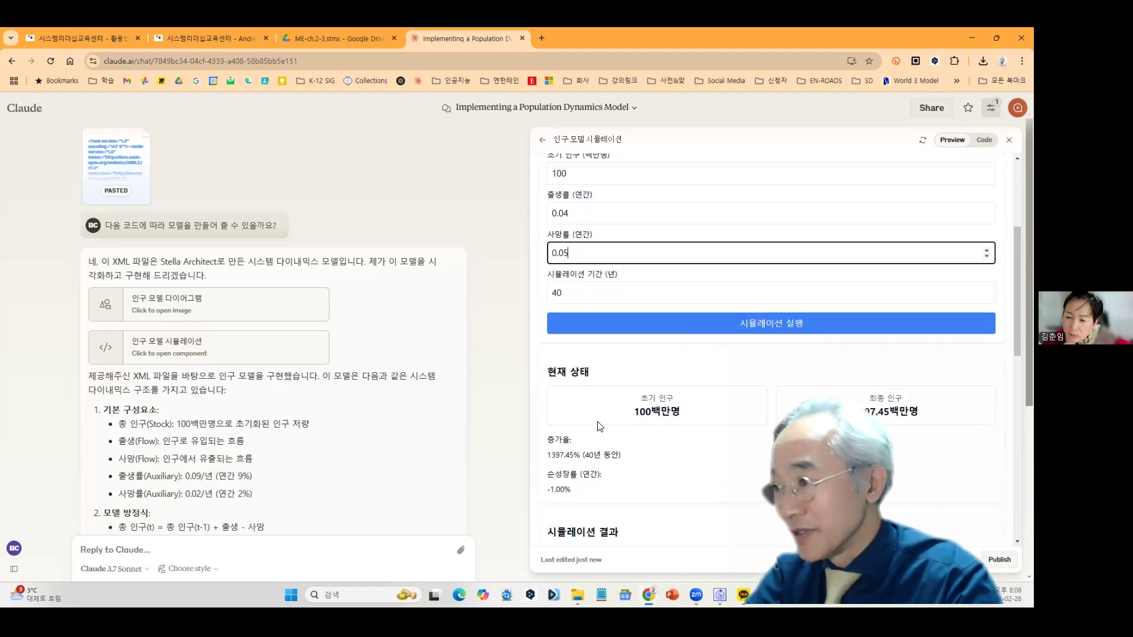
scroll(714, 394, "down", 2)
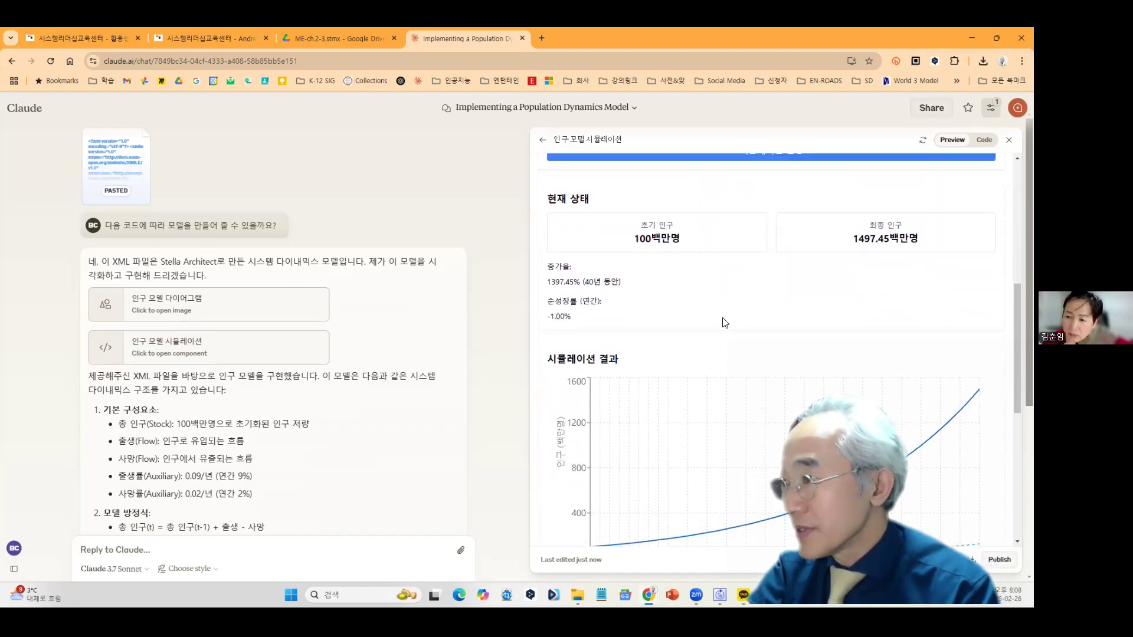
scroll(725, 322, "up", 1)
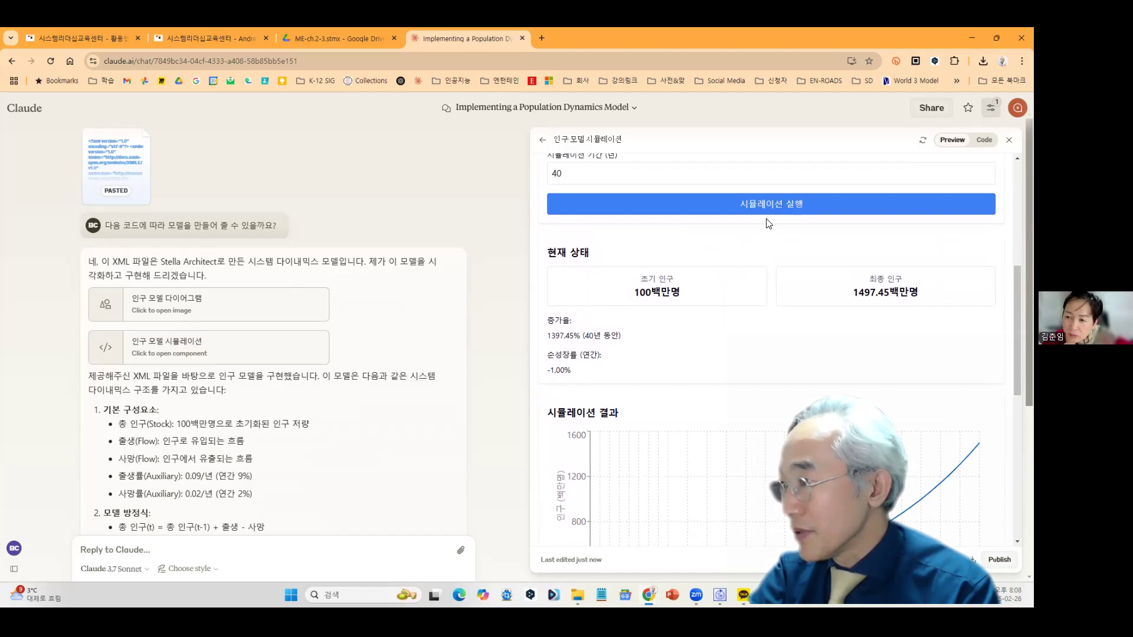
scroll(754, 306, "down", 5)
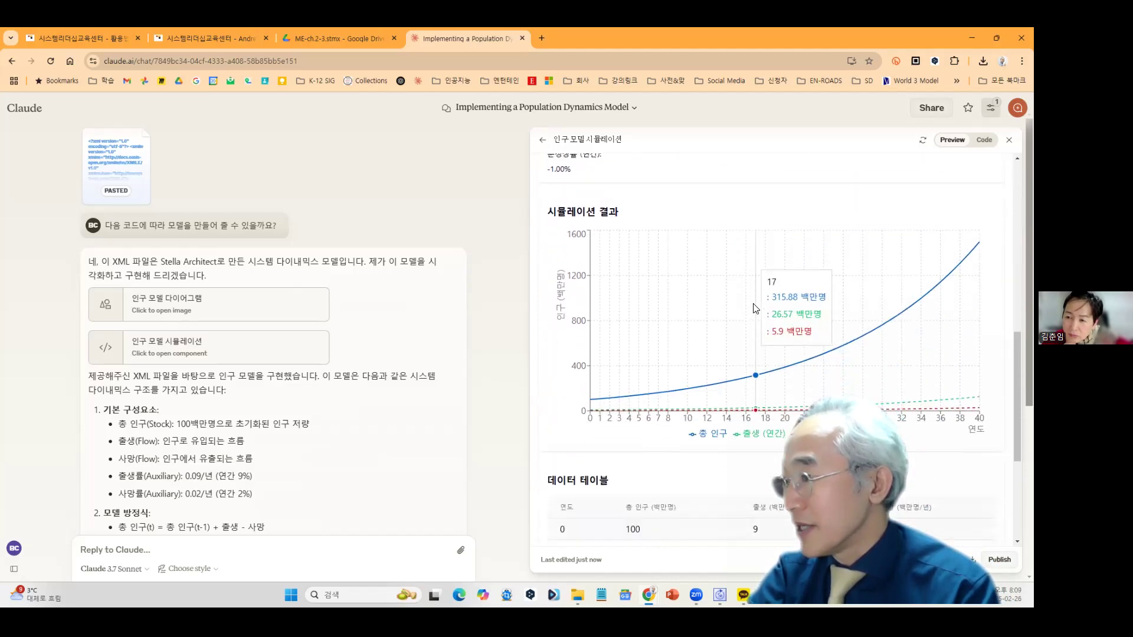
scroll(785, 354, "down", 3)
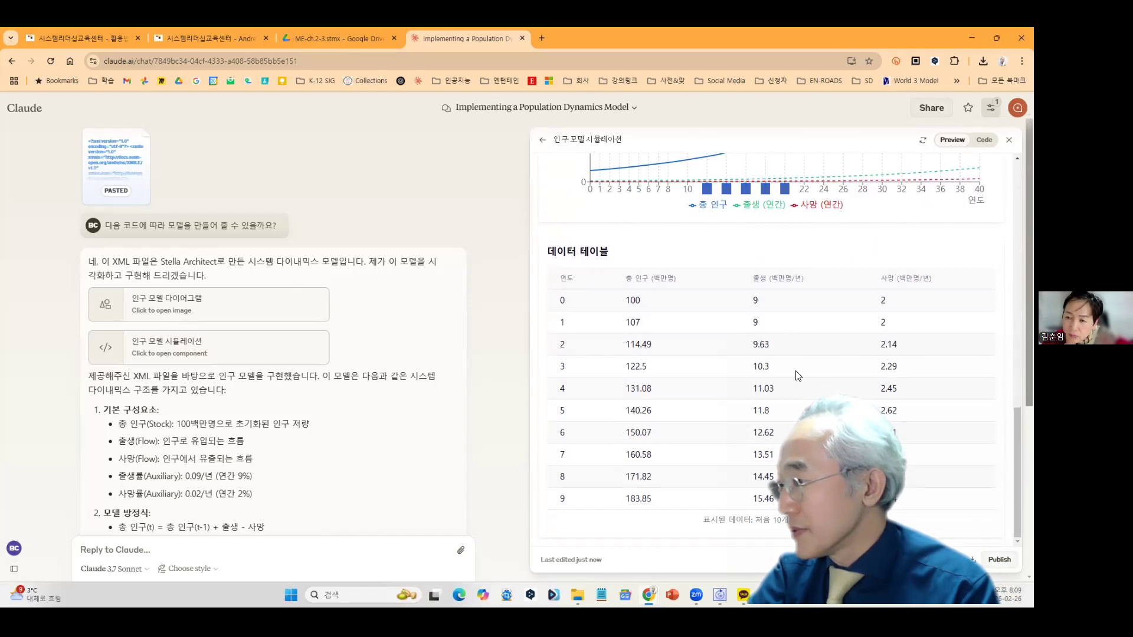
Reopen the closed Population Growth Simulation Model chat and compare its prompt with the one in the Implementing a Population Dynamics Model chat.
scroll(779, 366, "up", 7)
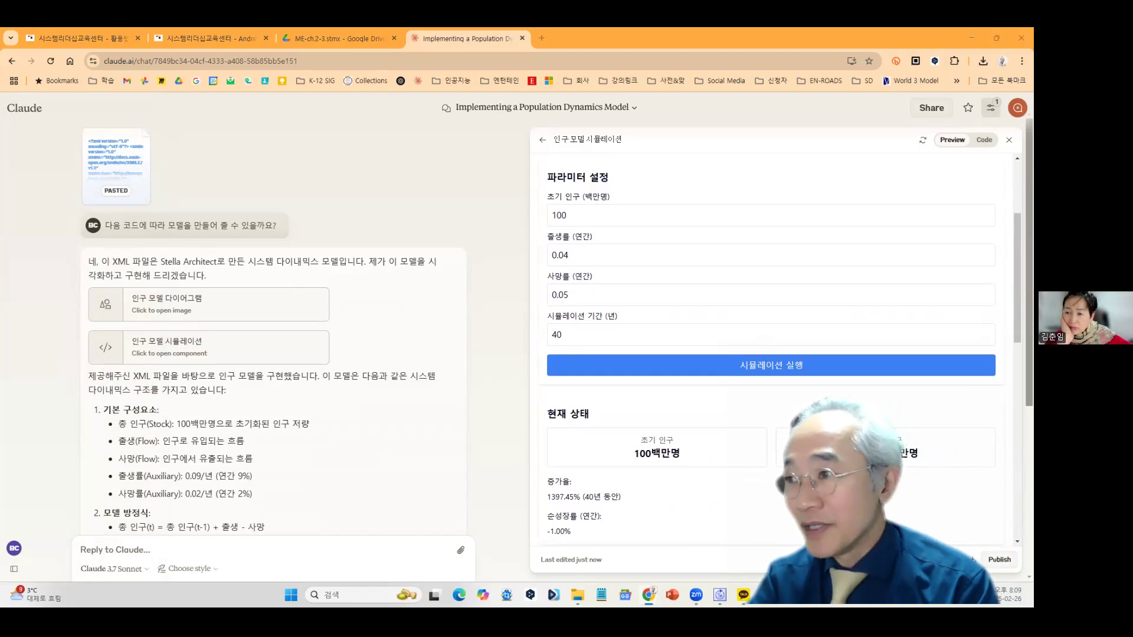
key("ctrl+shift+t")
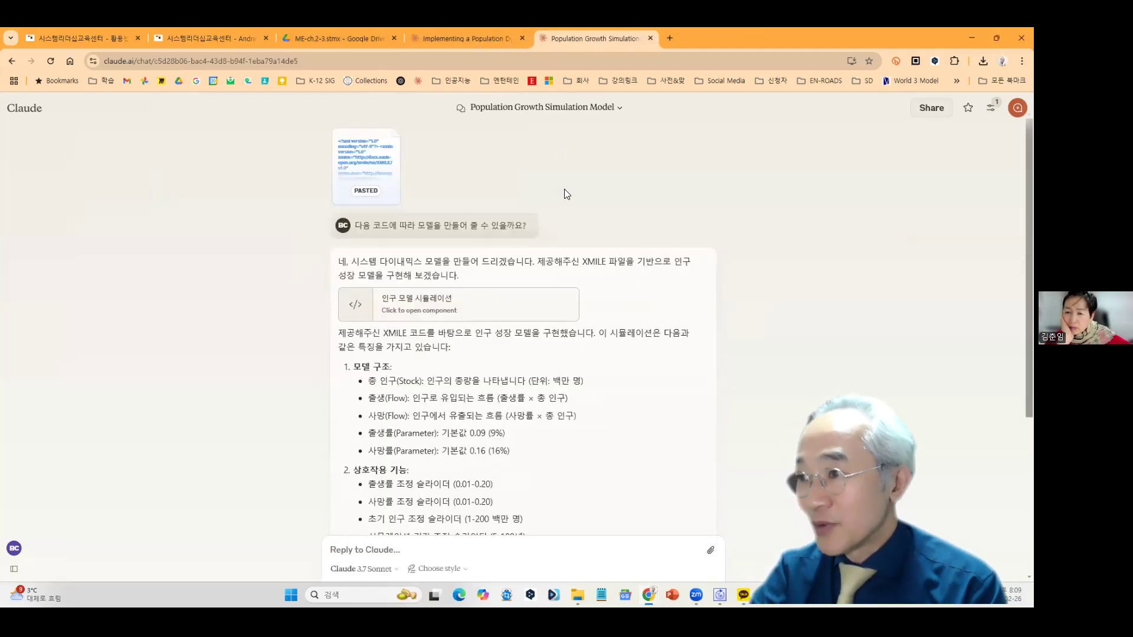
left_click_drag(354, 226, 440, 226)
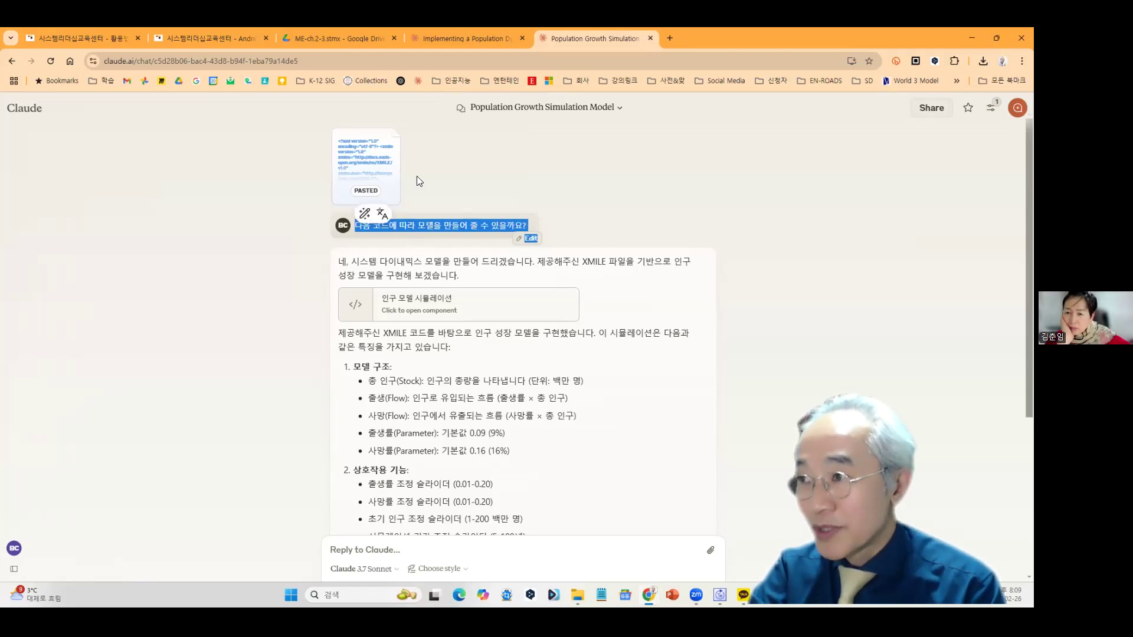
left_click(459, 38)
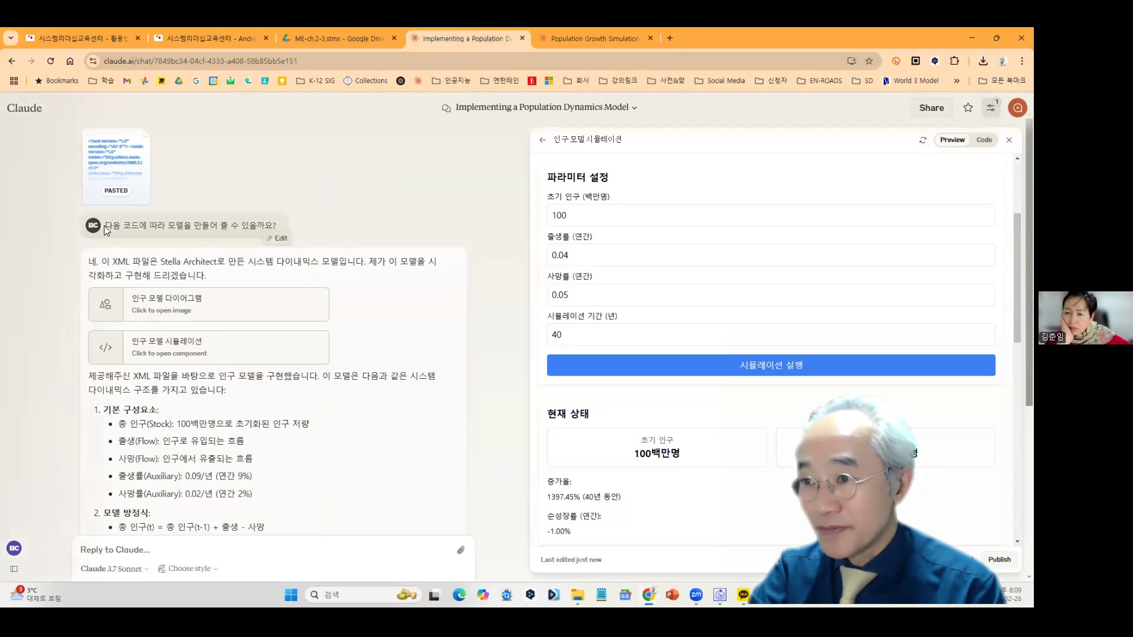
left_click_drag(104, 226, 217, 207)
left_click(583, 38)
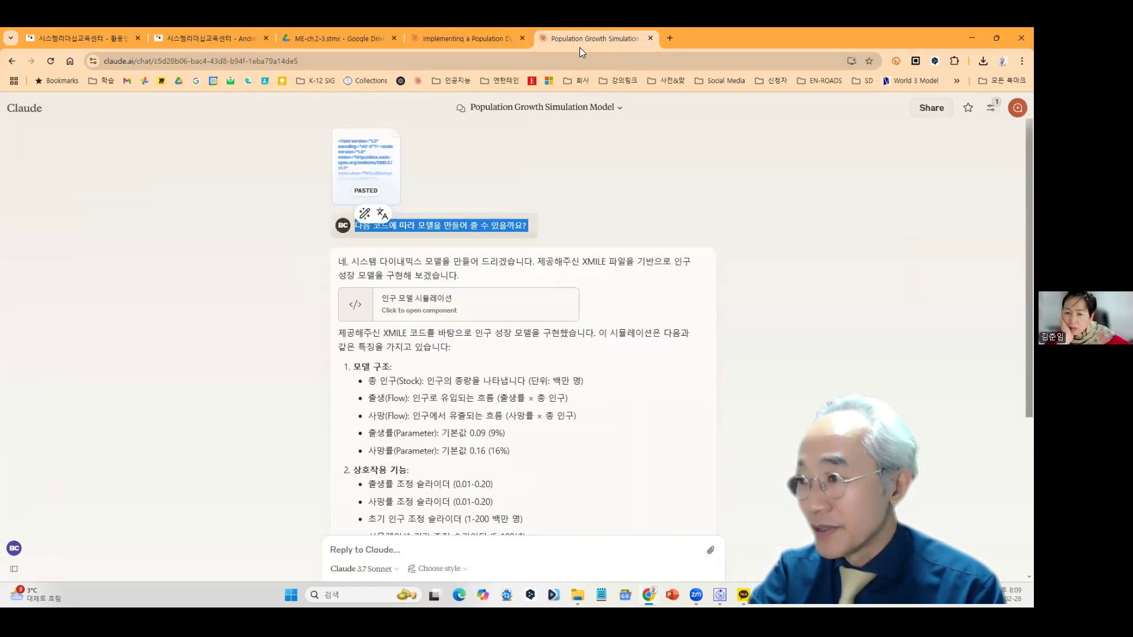
Open the 인구 모델 시뮬레이션 component of the Population Growth Simulation Model chat and set 출생률 (Birth Rate) to 0.12.
left_click(431, 307)
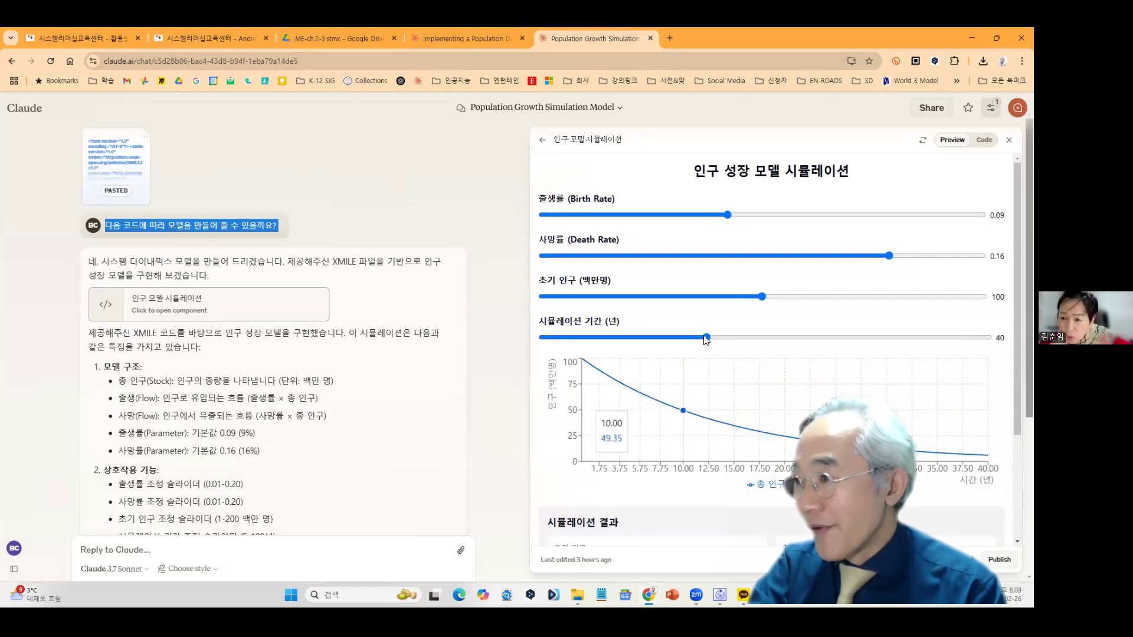
scroll(720, 372, "down", 1)
scroll(753, 312, "up", 1)
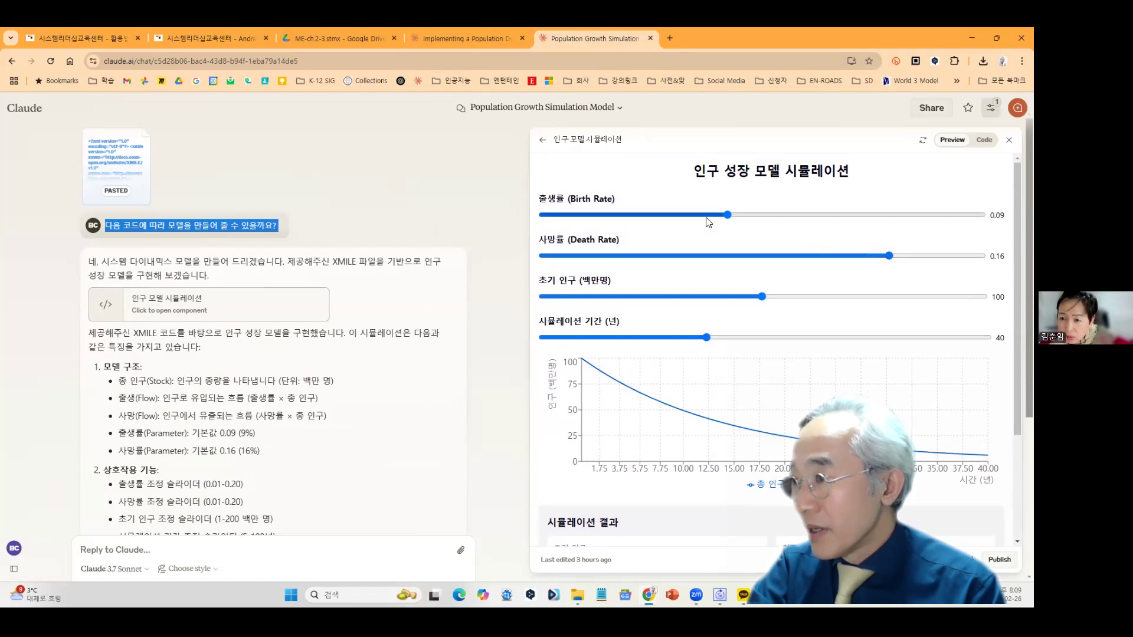
left_click_drag(736, 218, 798, 226)
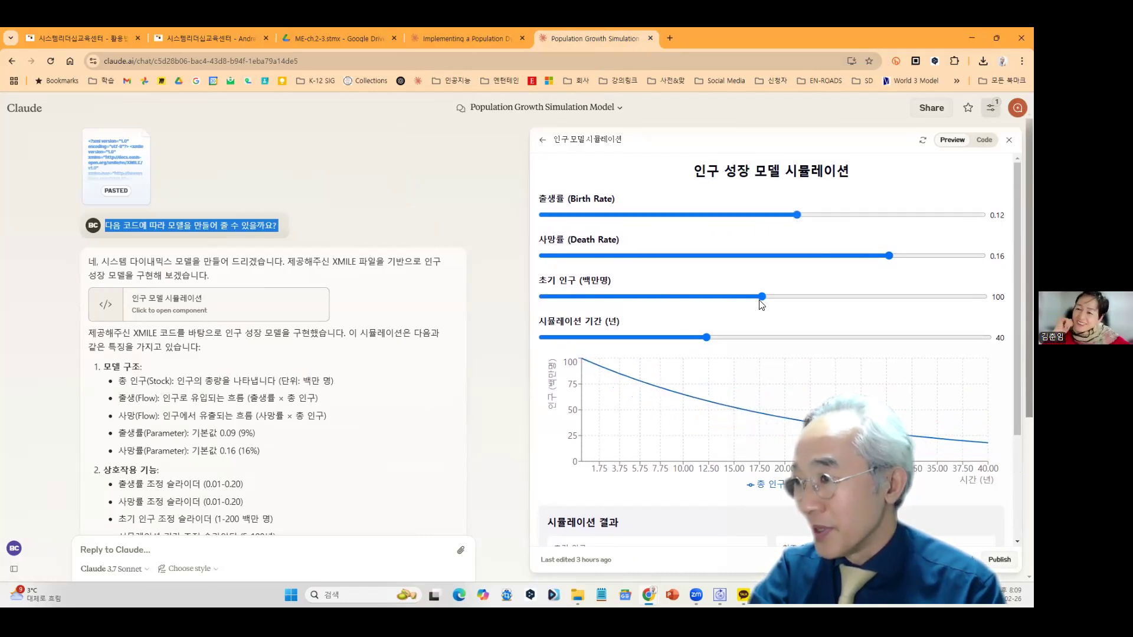
Set 시뮬레이션 기간 to 45 years, 초기 인구 to 73 and 사망률 to 0.09, and check the simulation results.
left_click_drag(707, 340, 731, 337)
left_click_drag(765, 298, 704, 298)
left_click_drag(889, 255, 728, 270)
scroll(637, 360, "down", 3)
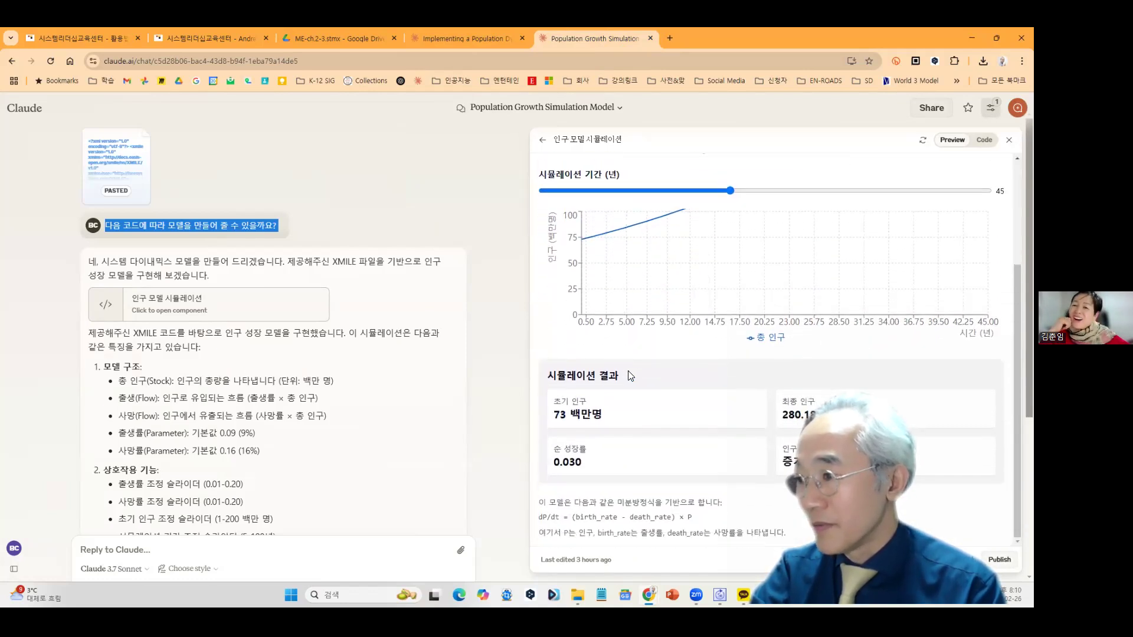
Set 초기 인구 to 65 백만명 in the population growth simulation.
scroll(697, 242, "up", 1)
mouse_move(703, 203)
left_mouse_down()
mouse_move(763, 204)
mouse_move(662, 203)
mouse_move(757, 203)
mouse_move(686, 203)
left_mouse_up()
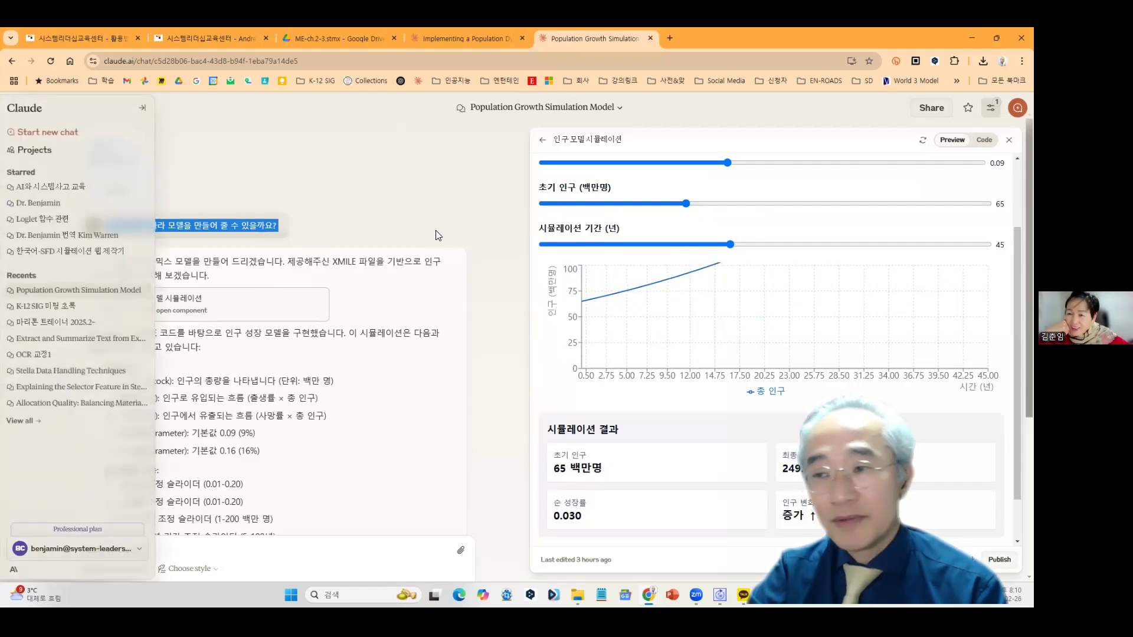
left_click(369, 187)
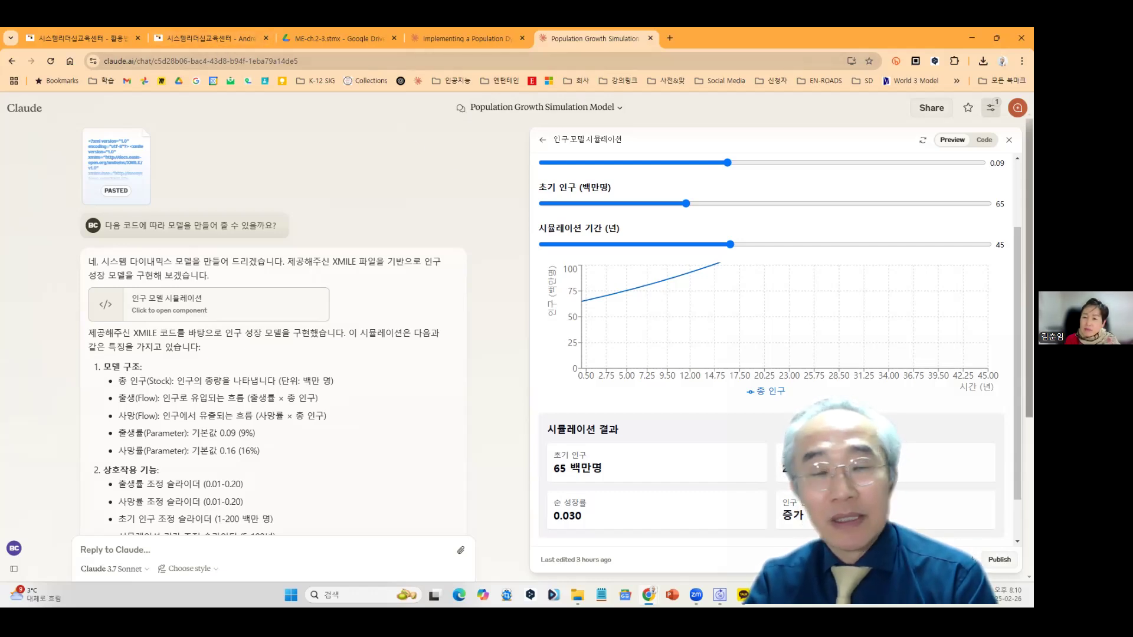
Return to the course site and open the first Chapter 2 blog post, about when code gets written, linked below the model equations.
left_click(215, 36)
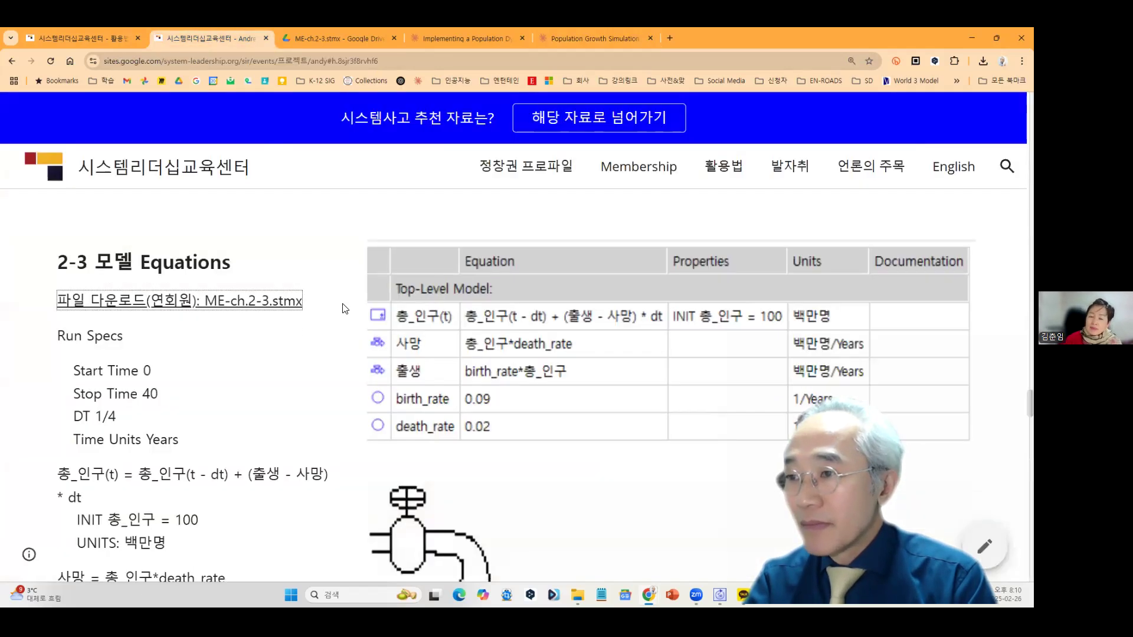
scroll(246, 385, "down", 15)
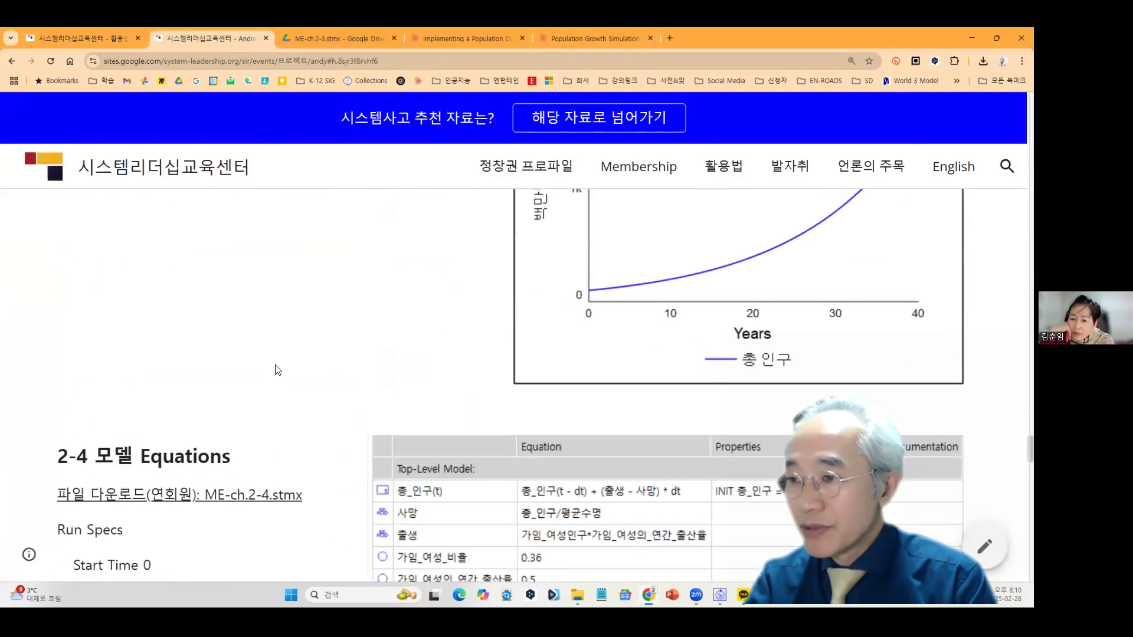
scroll(280, 355, "down", 10)
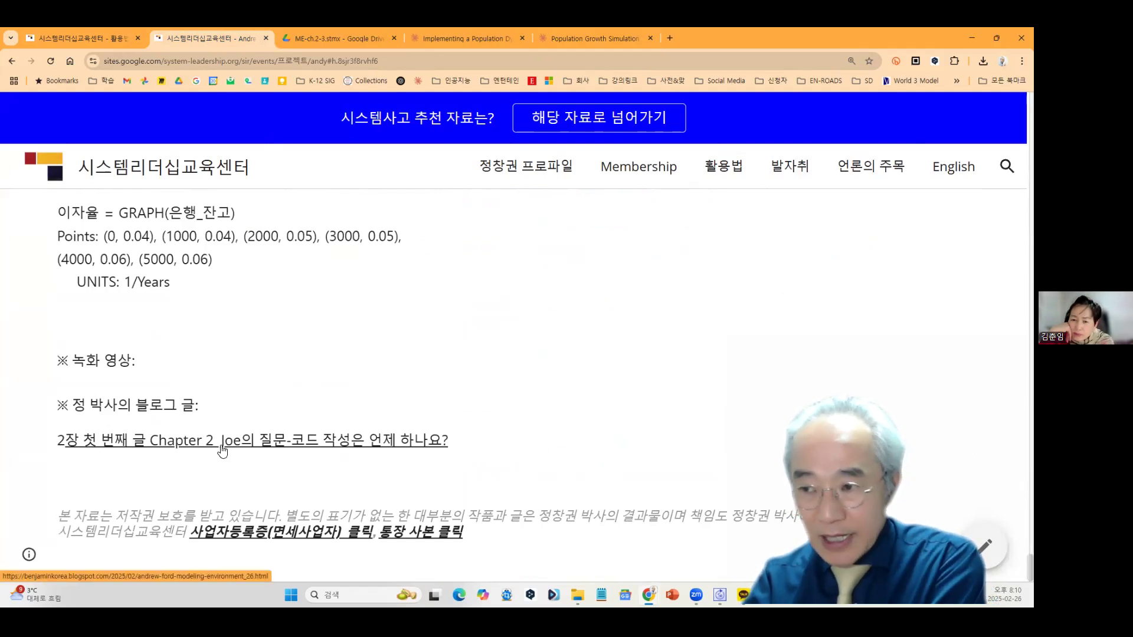
left_click(255, 440)
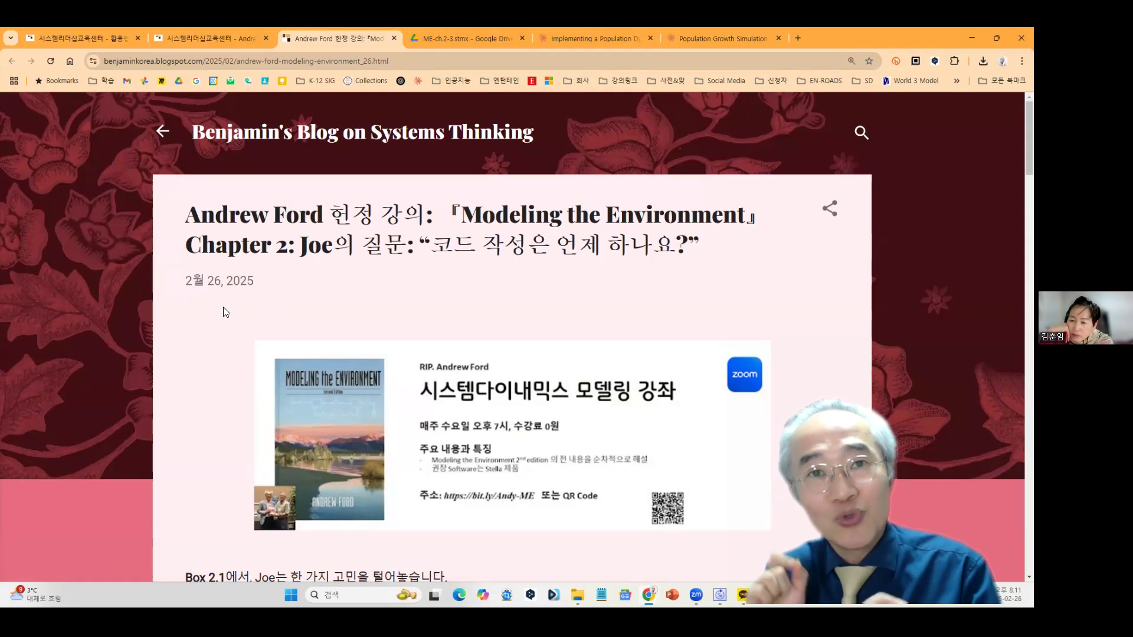
Read the blog post's title and the Box 2.1 student question about drag-and-drop modeling without writing code, highlighting the key sentences.
double_click(301, 245)
left_click(767, 249, "shift")
scroll(758, 271, "down", 5)
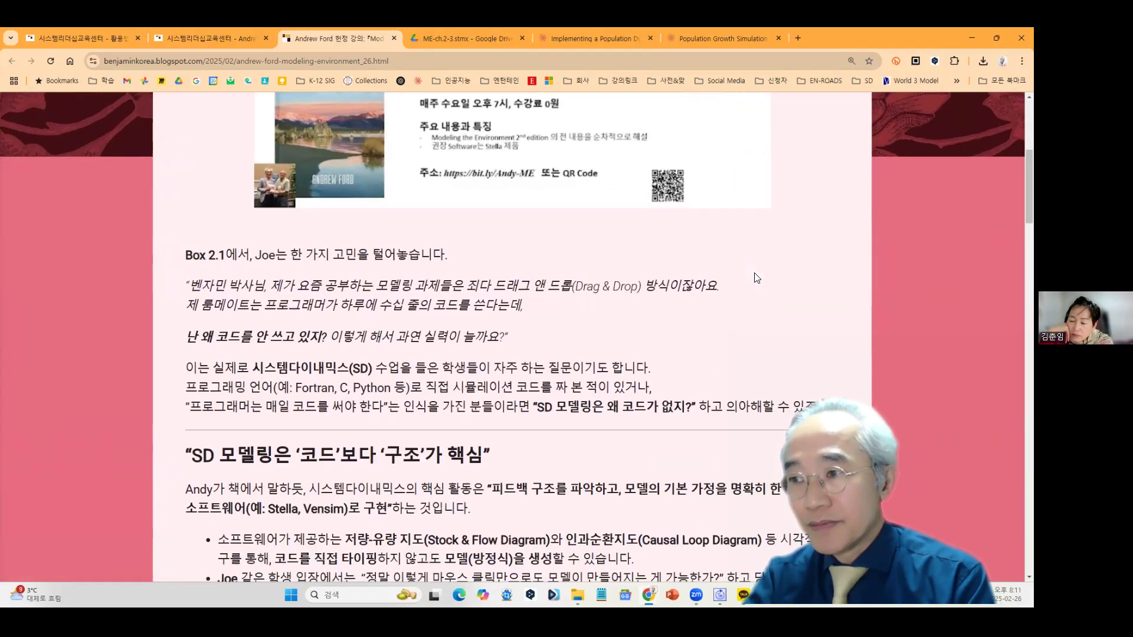
left_click_drag(270, 284, 726, 294)
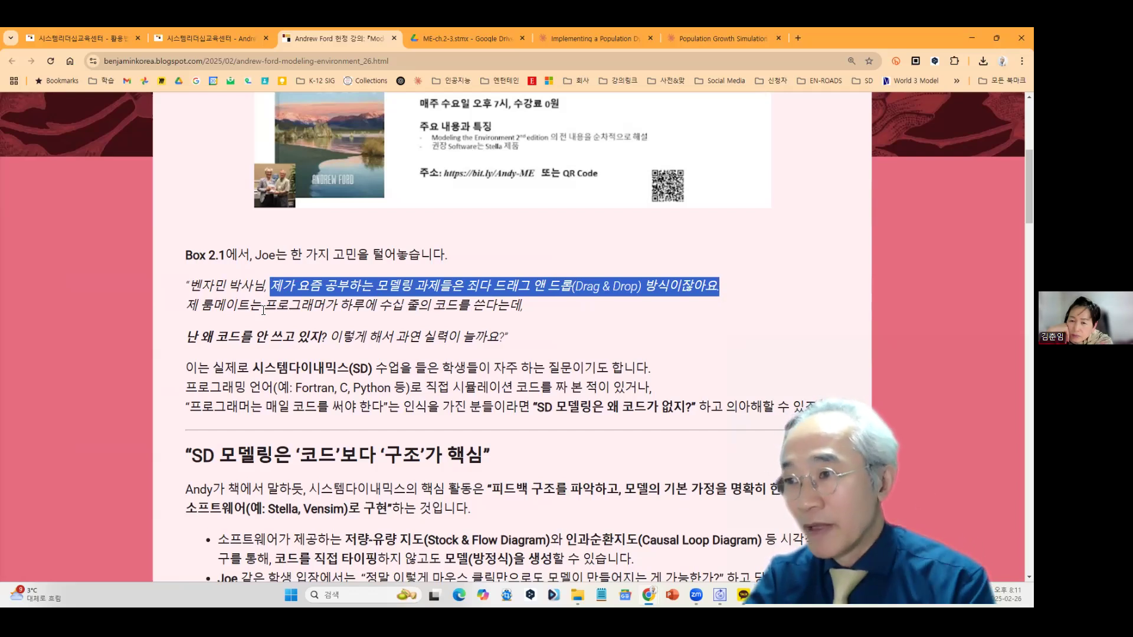
left_click_drag(185, 306, 531, 311)
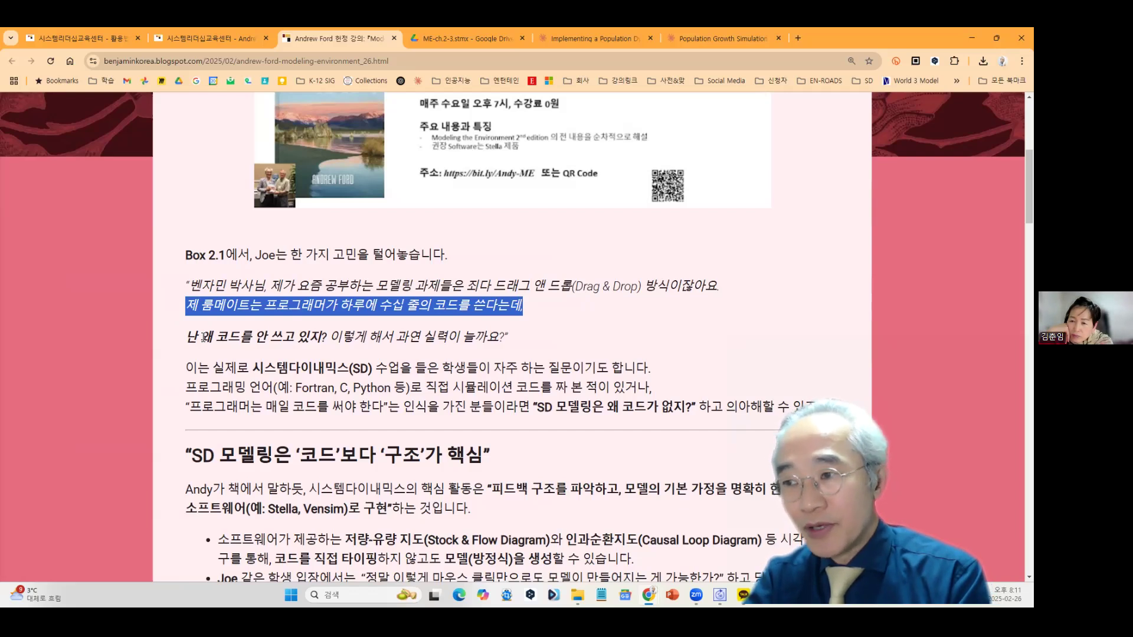
left_click_drag(182, 339, 512, 342)
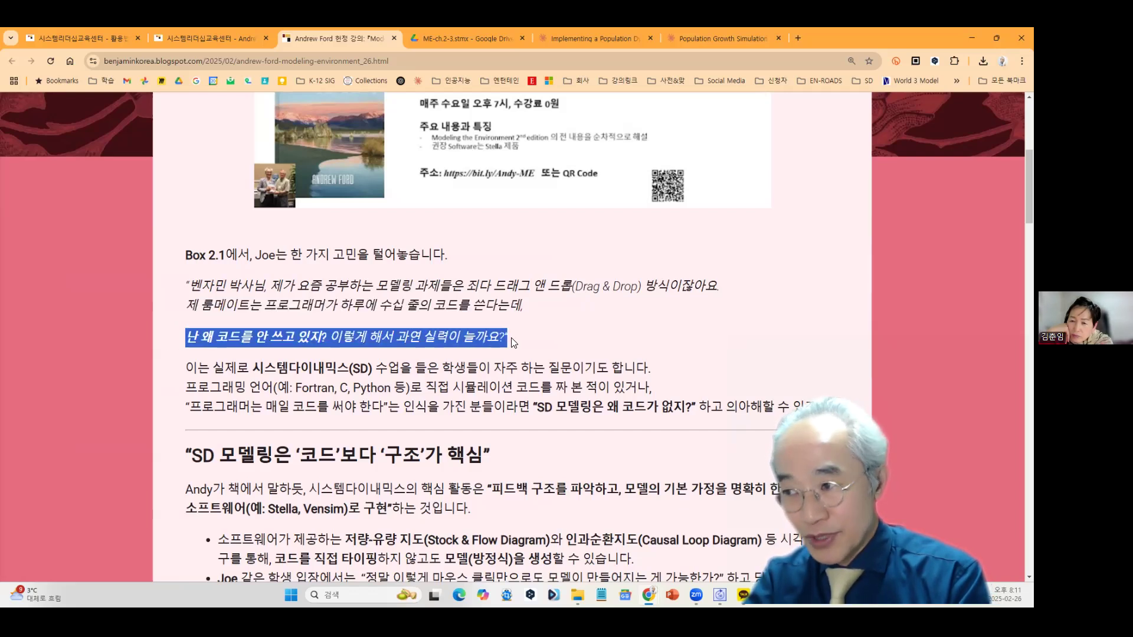
scroll(507, 344, "down", 2)
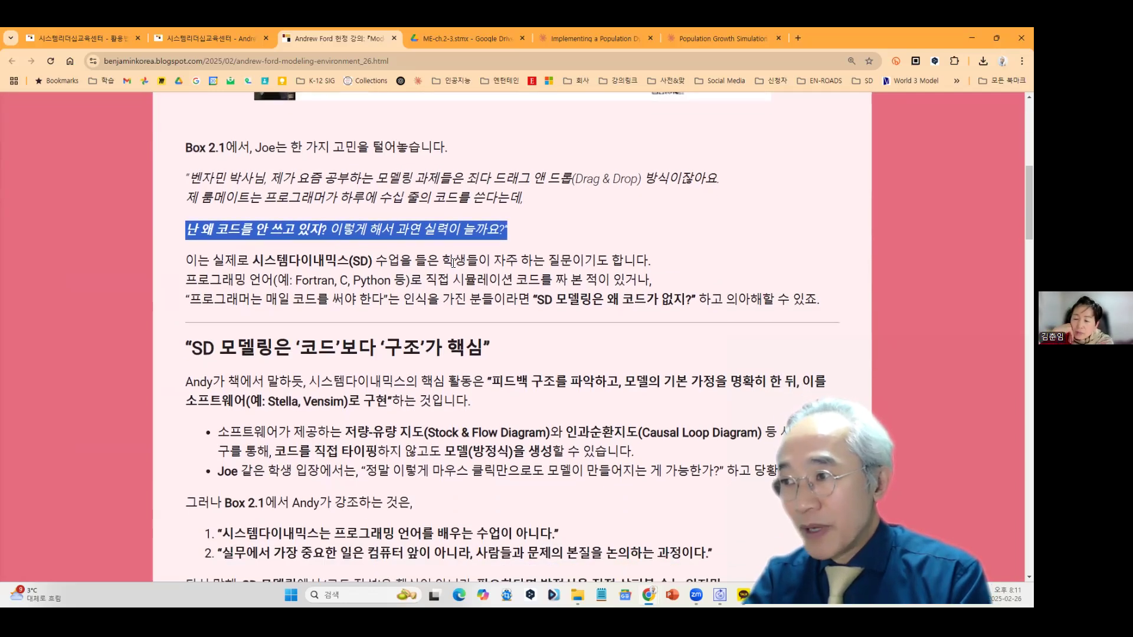
left_click_drag(491, 261, 651, 261)
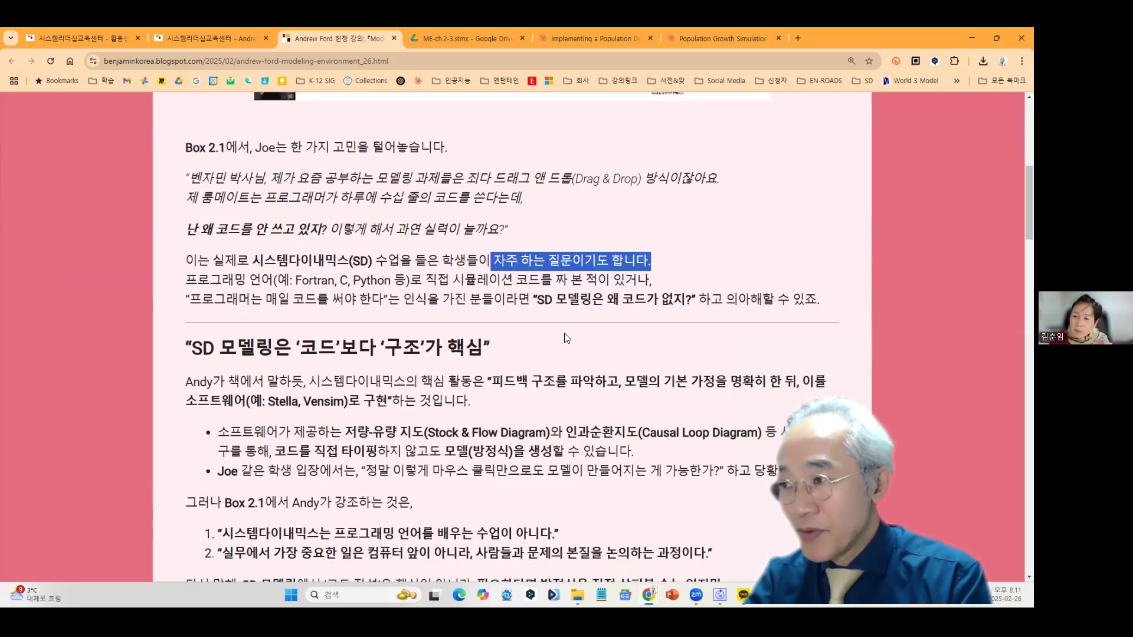
Read the blog section “SD 모델링은 ‘코드’보다 ‘구조’가 핵심”, highlighting its heading and the statement on feedback structure and assumptions.
scroll(549, 346, "down", 2)
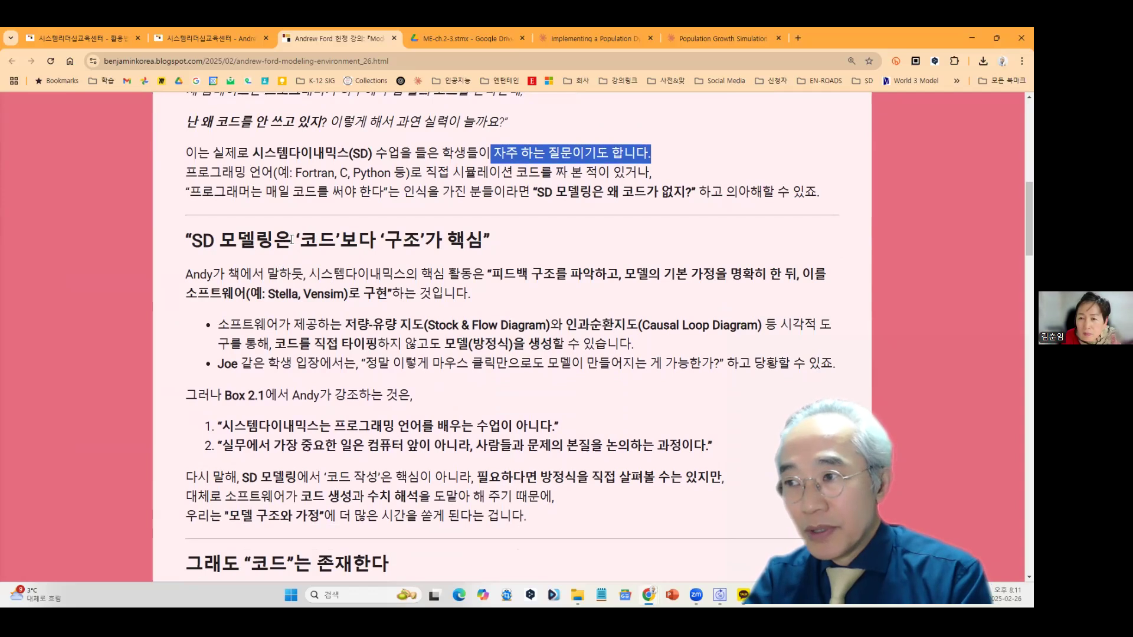
left_click_drag(292, 240, 505, 243)
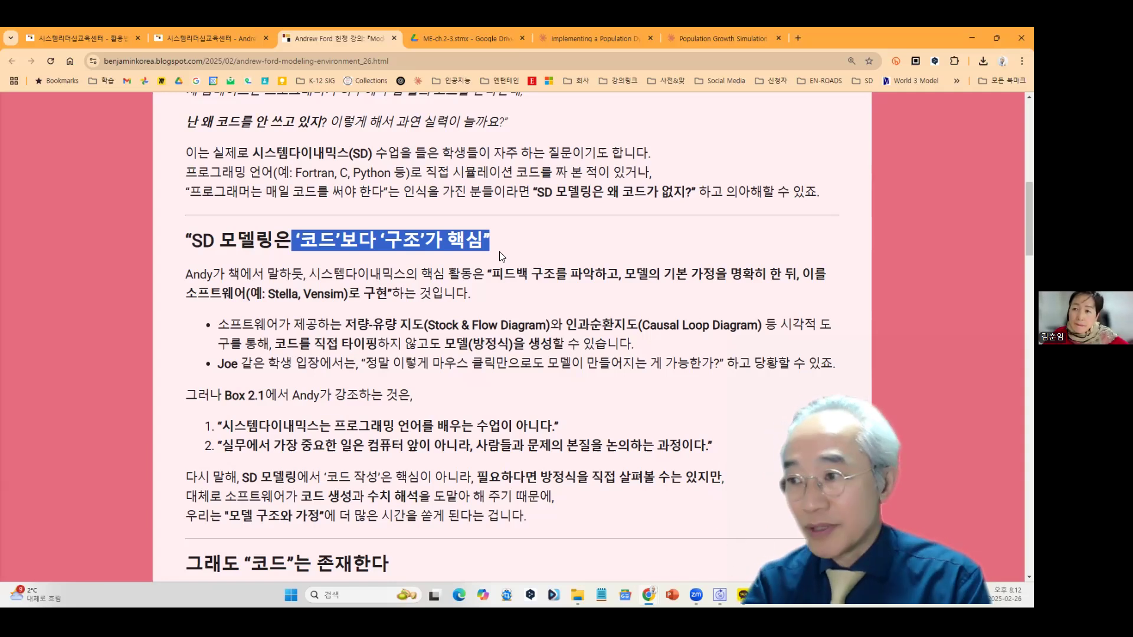
left_click_drag(488, 274, 388, 301)
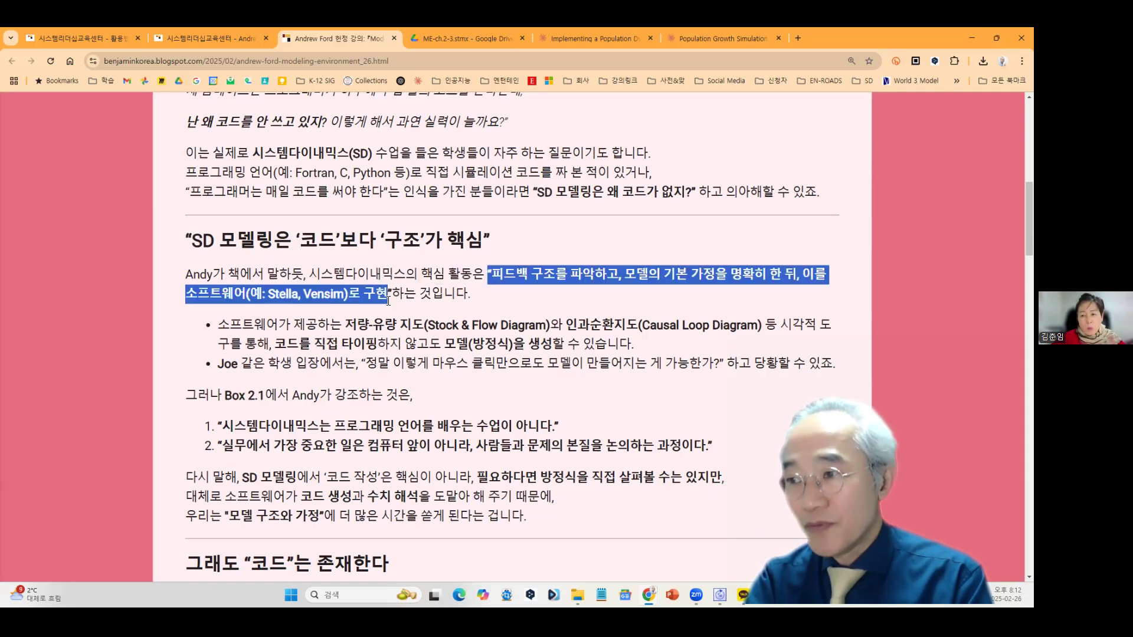
Read the blog sections on the code that still exists and on the difference between “프로그래머” and “모델러”.
scroll(561, 319, "down", 3)
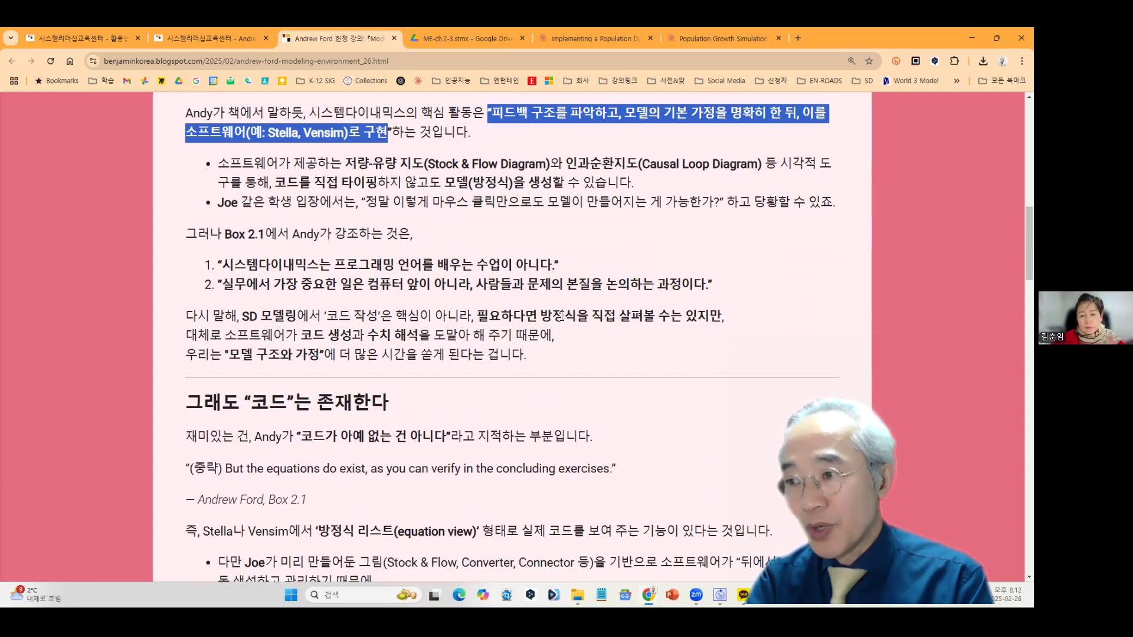
scroll(560, 315, "down", 2)
left_click_drag(295, 331, 577, 329)
left_click(296, 444)
scroll(294, 441, "down", 2)
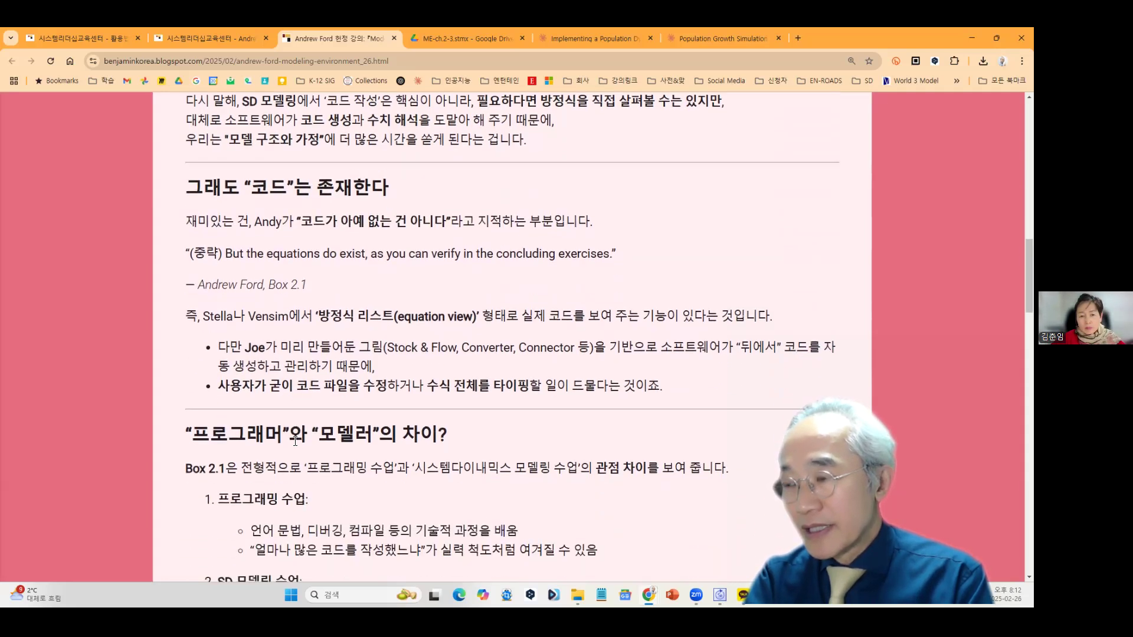
scroll(294, 440, "down", 2)
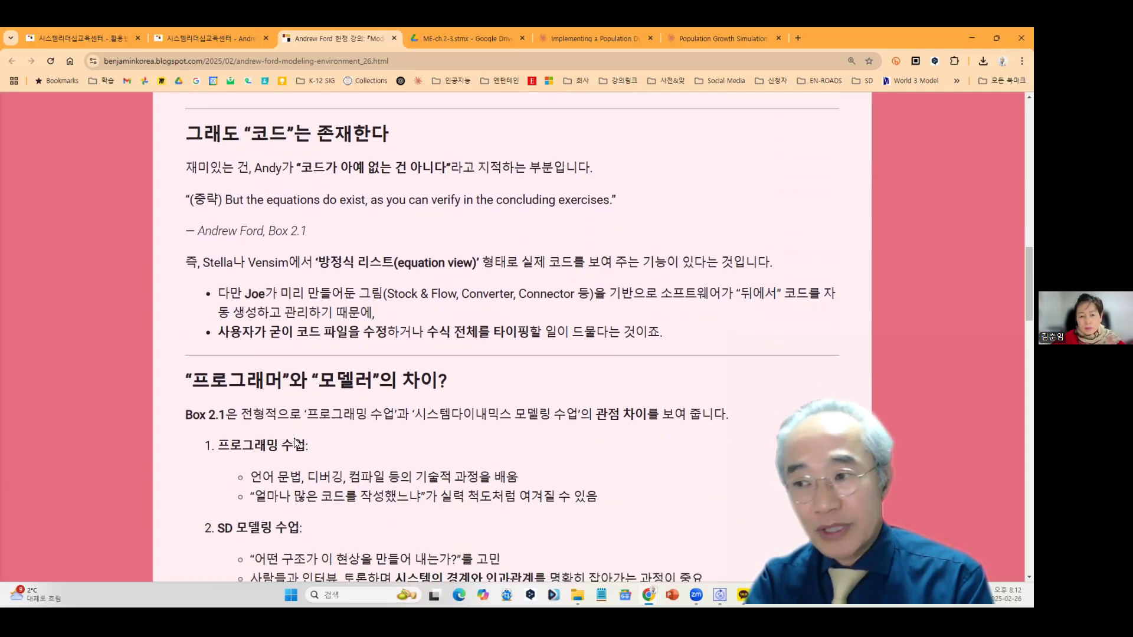
scroll(296, 441, "down", 5)
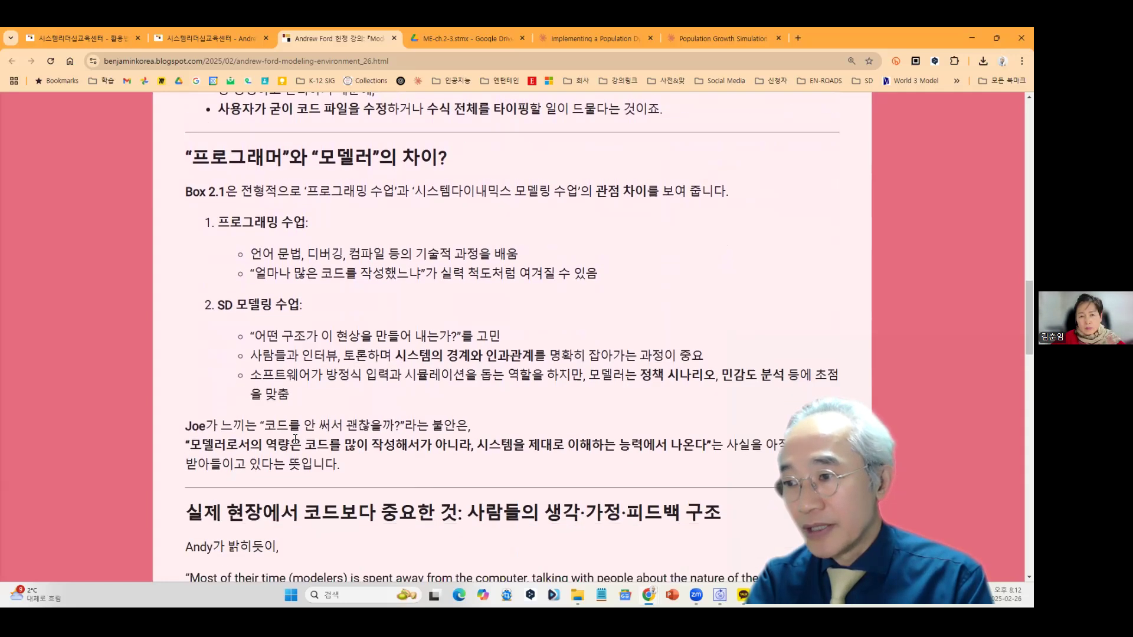
scroll(295, 439, "down", 3)
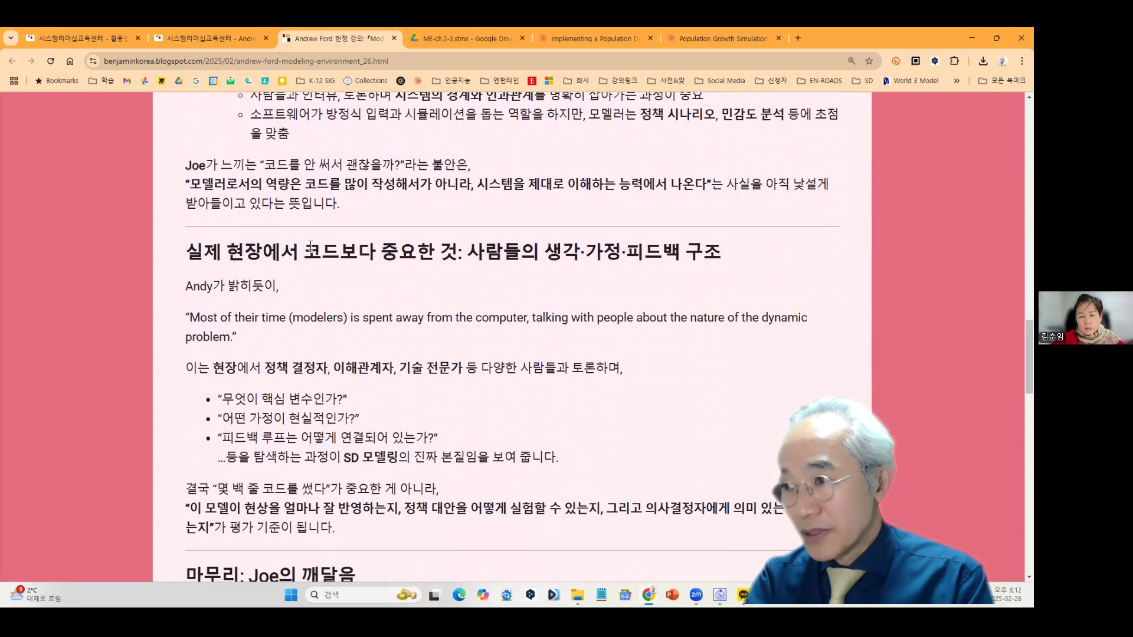
Examine the section heading on what matters more than code, highlighting 가정 and 피드백 구조.
left_click_drag(304, 250, 794, 259)
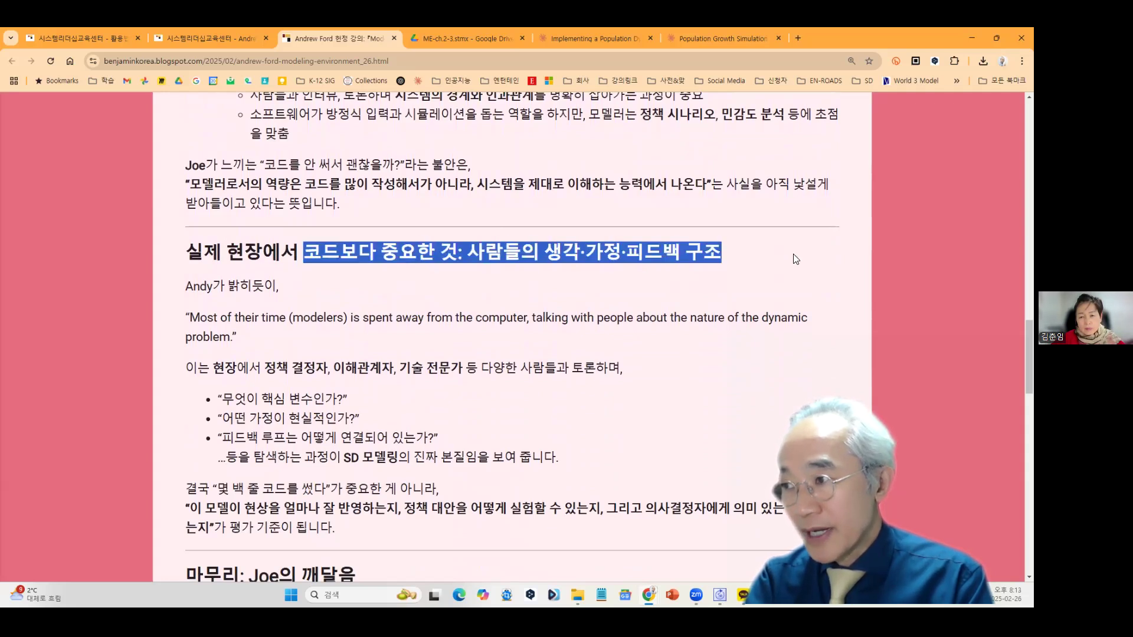
left_click(561, 255)
double_click(618, 250)
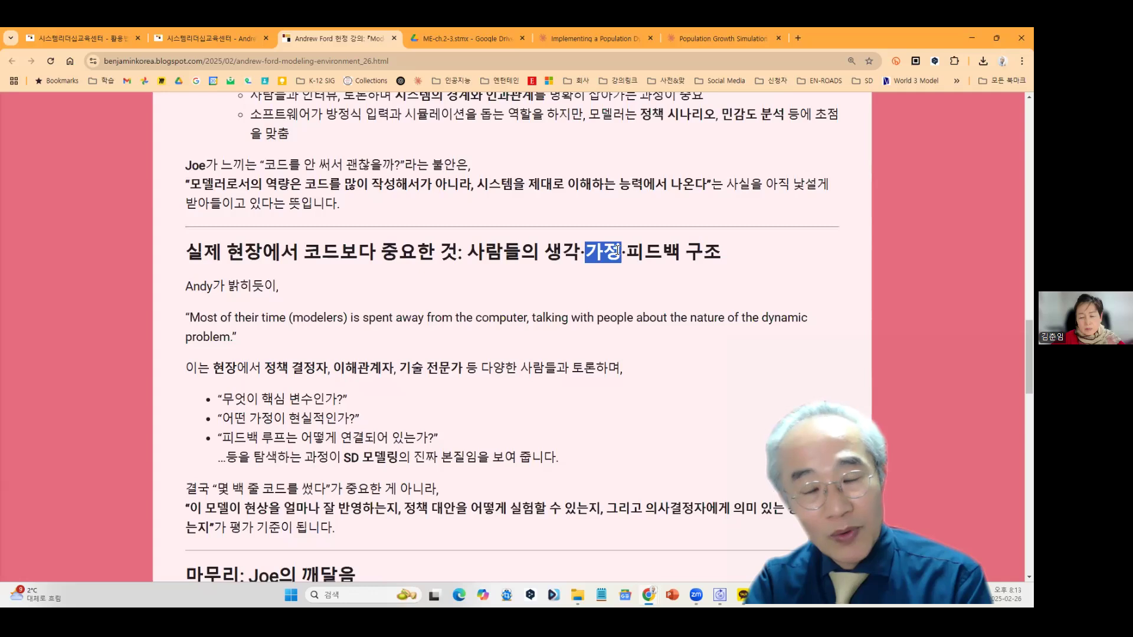
left_click(628, 255)
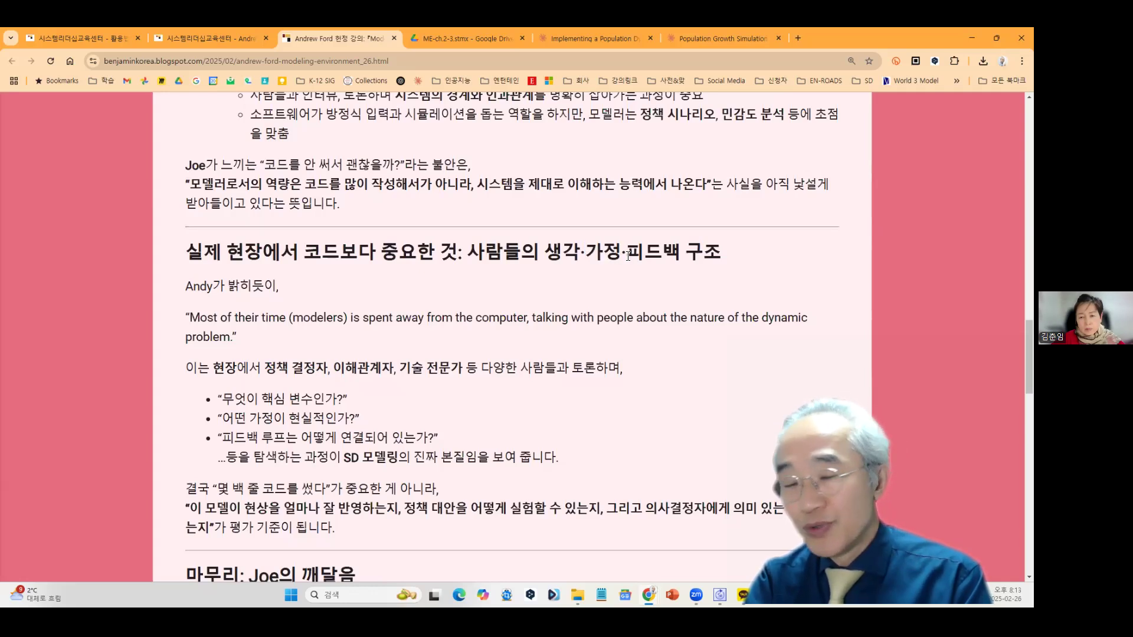
left_click_drag(628, 255, 723, 255)
left_click(456, 430)
Read the post's closing 마무리 section and its 결론, highlighting the point on “코드 작성 = 생산성”.
scroll(455, 430, "down", 5)
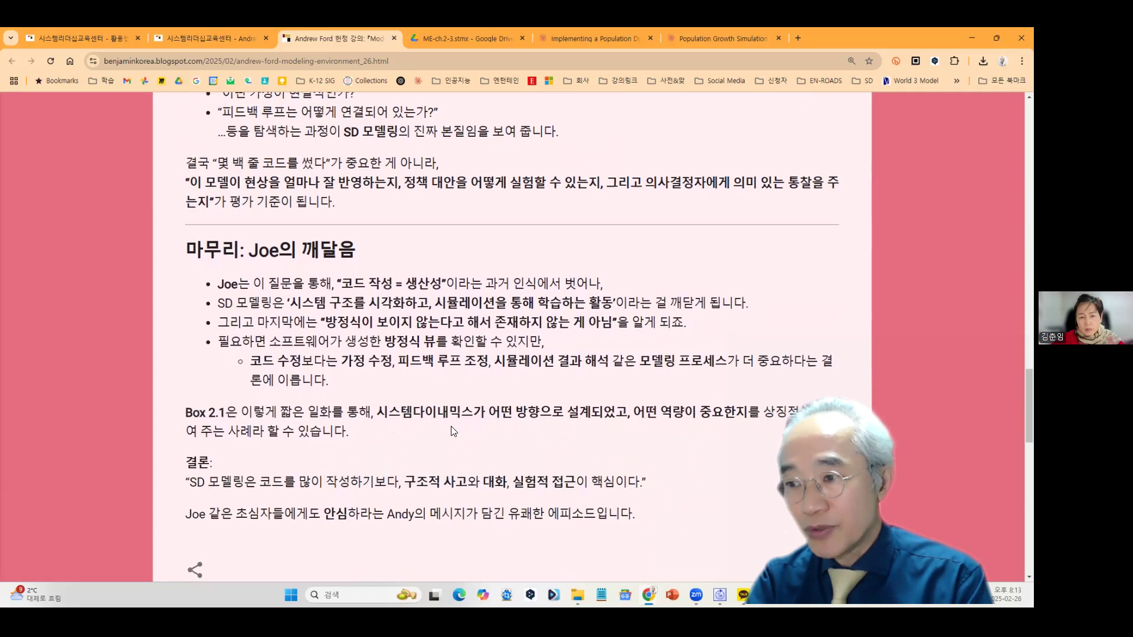
scroll(454, 431, "down", 2)
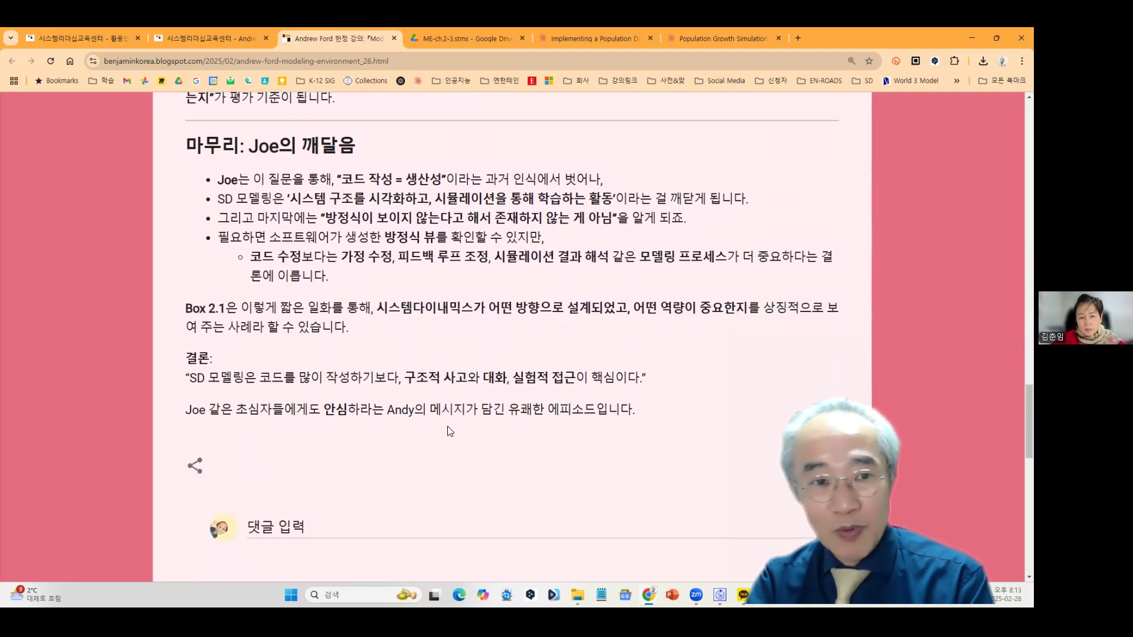
left_click_drag(217, 179, 498, 179)
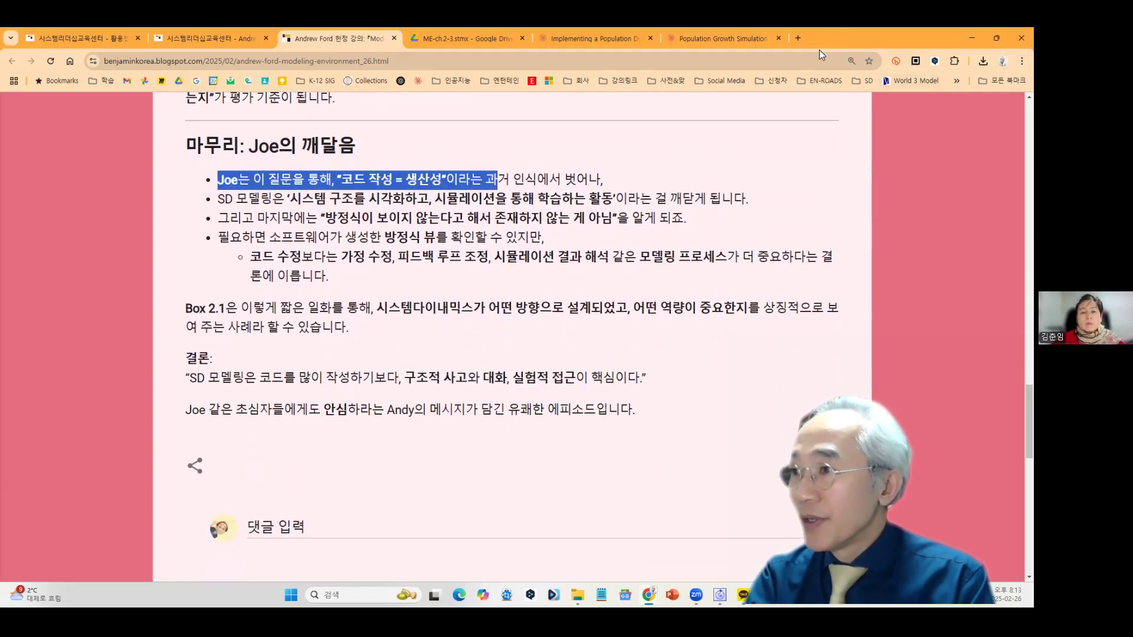
left_click(444, 320)
scroll(399, 339, "up", 12)
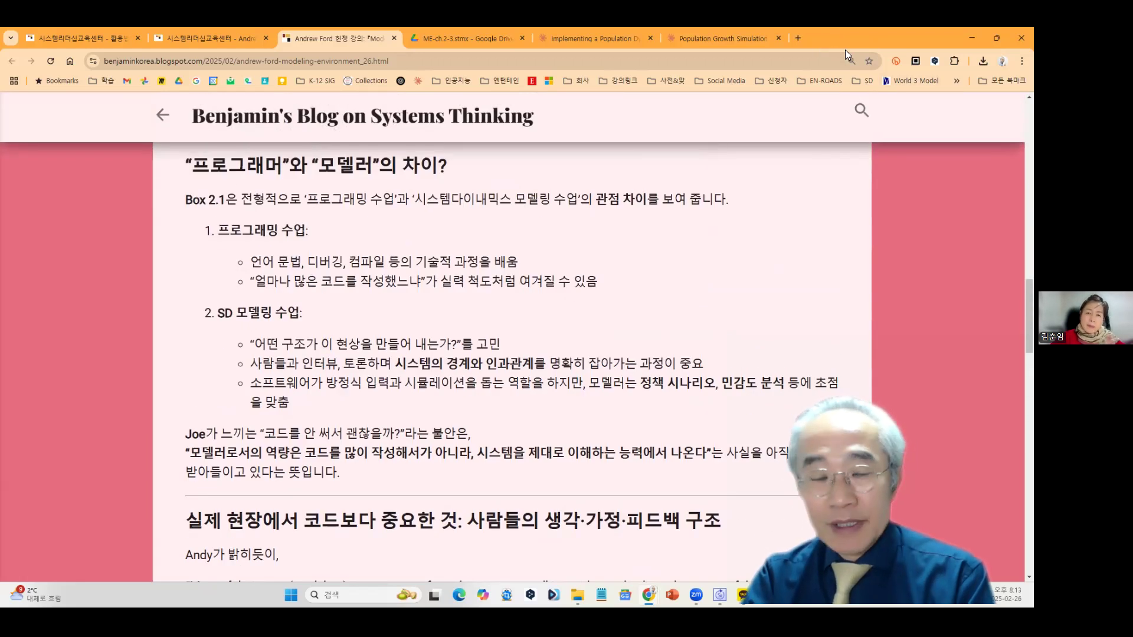
Switch to Stella Architect and show the 은행잔고 and 이자율 model with its line graph.
key("alt+Tab")
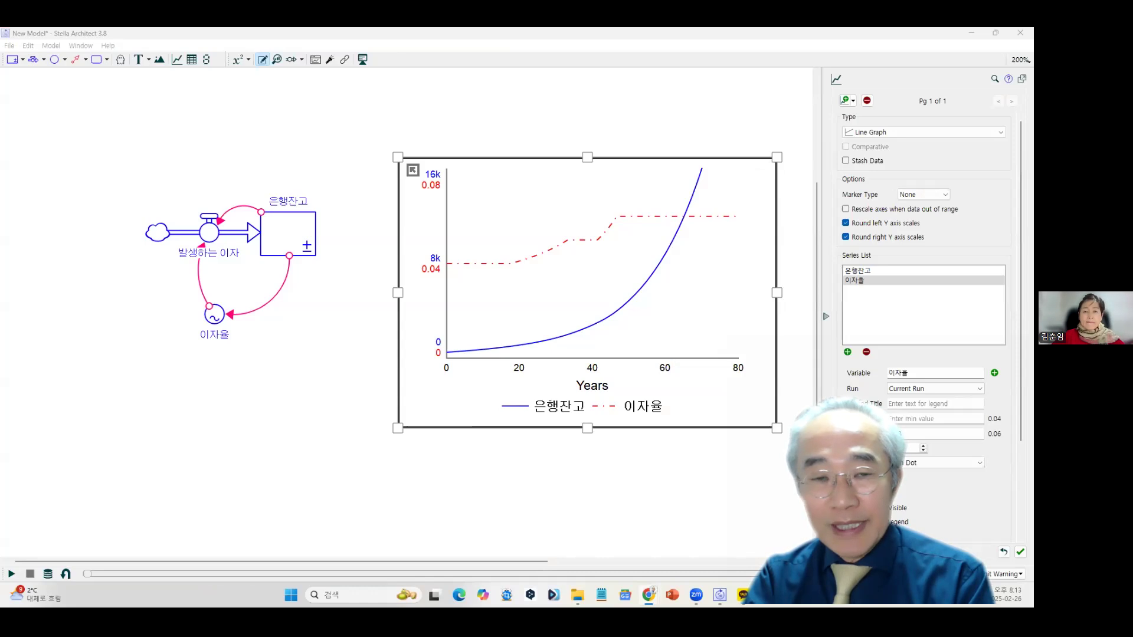